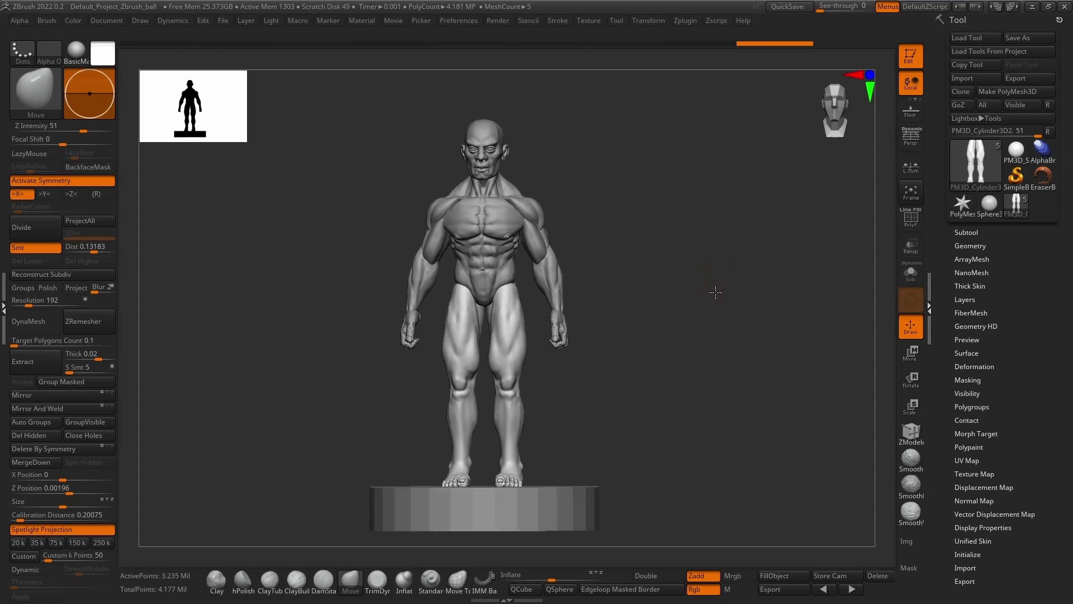
Append a cylinder as a new subtool and switch to the Move transform for it
left_click(966, 232)
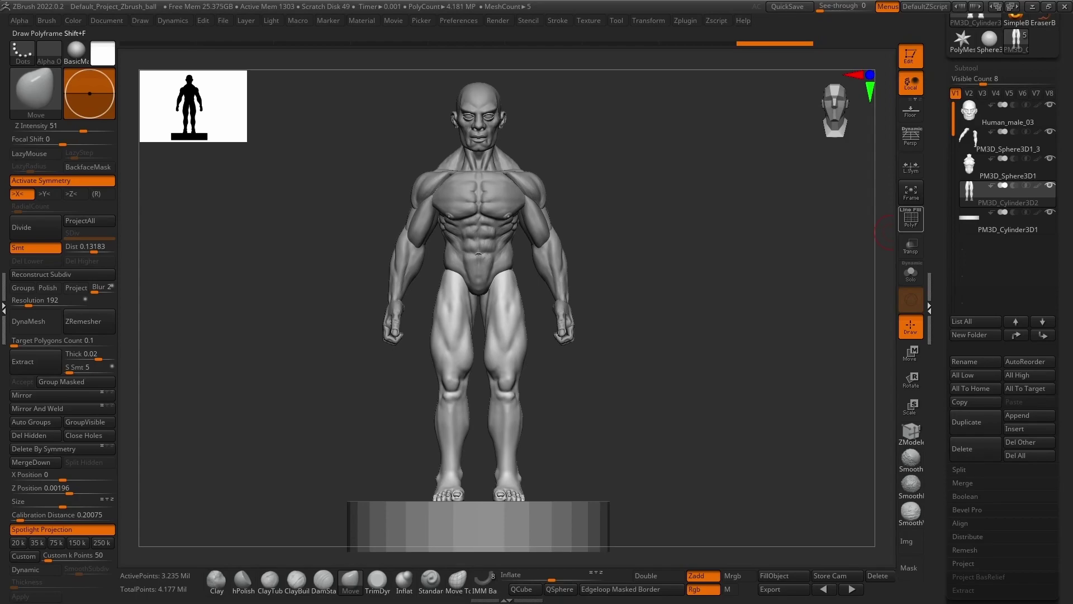
left_click_drag(693, 128, 756, 215)
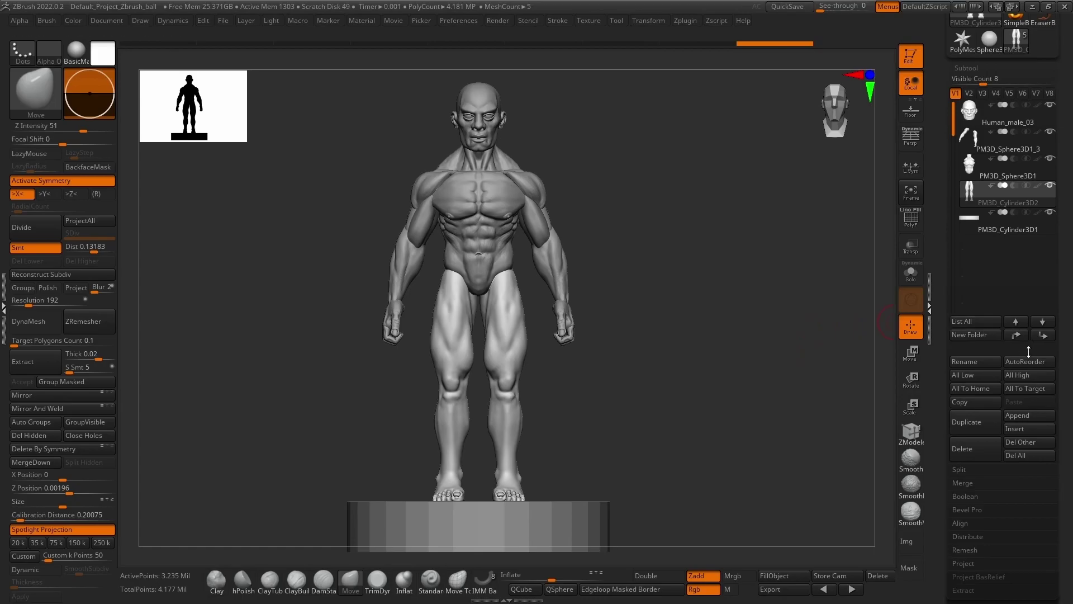
mouse_move(829, 335)
left_mouse_down("alt")
mouse_move(794, 332)
mouse_move(846, 329)
left_mouse_up("alt")
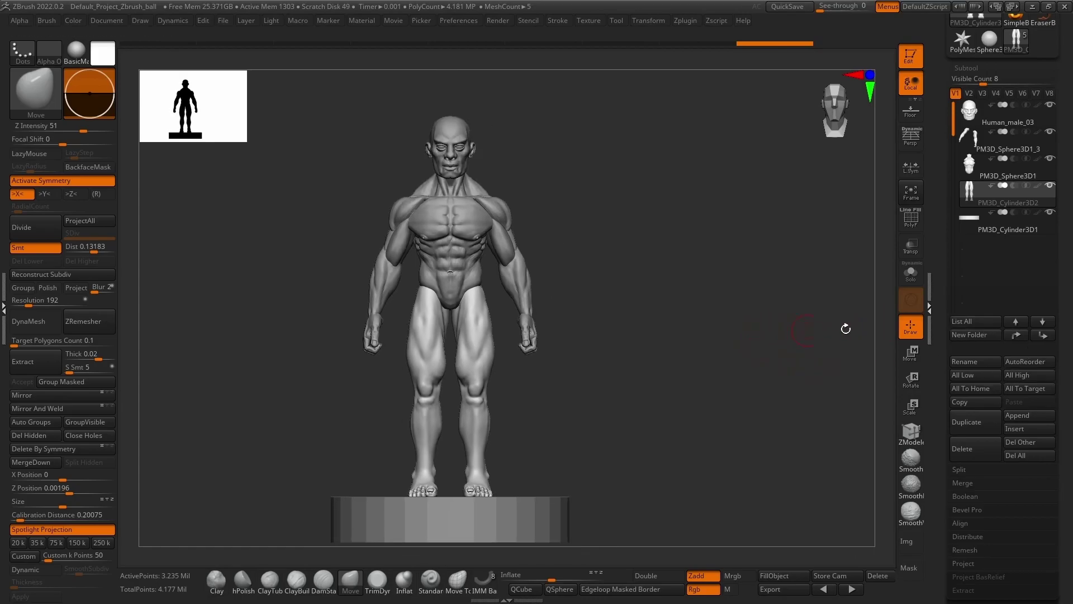
left_click(1026, 415)
key("w")
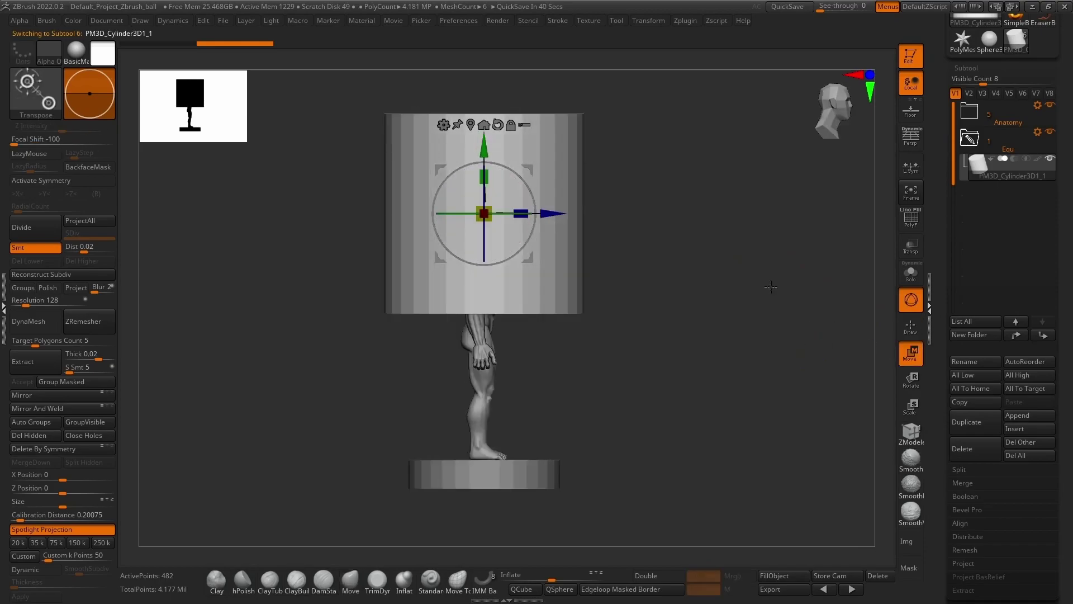
Flatten the cylinder into a thin disc, rotate it upright to face forward and lower it over the torso
left_click_drag(484, 177, 487, 277)
left_click_drag(526, 179, 559, 279)
left_click_drag(608, 193, 572, 199, "shift")
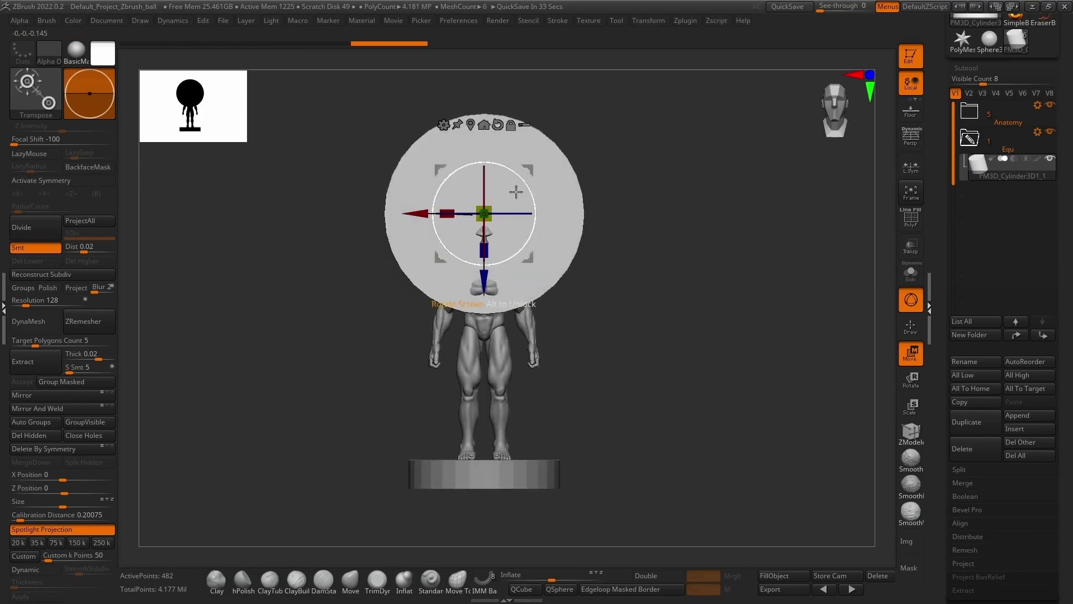
left_click_drag(488, 281, 488, 366)
Scale the disc down and move it forward in front of the chest to Z position -0.31246
left_click_drag(840, 297, 810, 238, "alt")
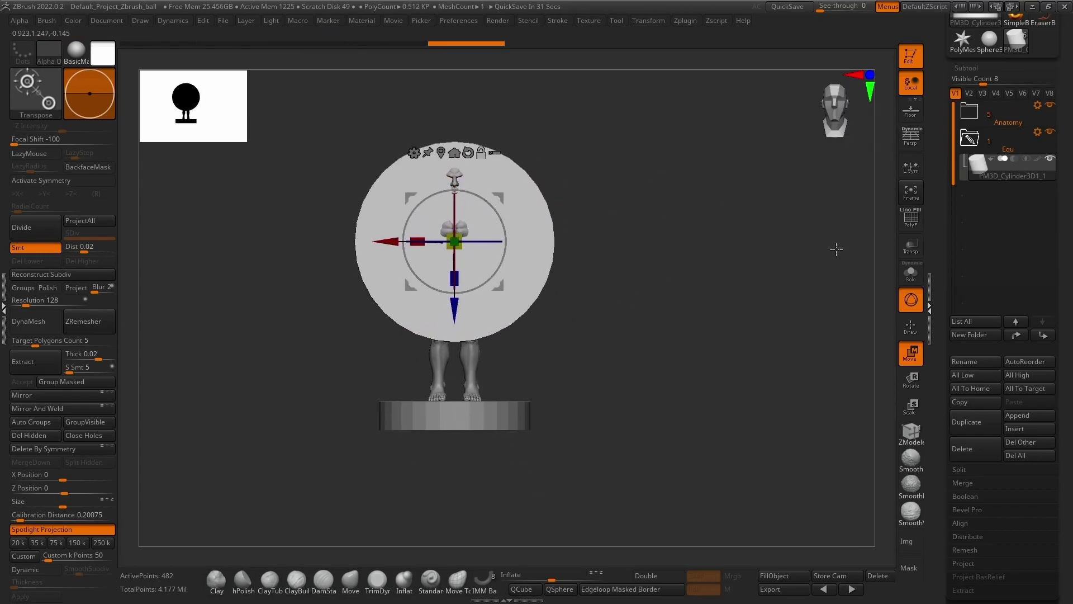
left_click_drag(653, 232, 655, 279, "alt")
left_click_drag(462, 236, 447, 242)
left_click_drag(626, 223, 685, 220, "shift")
mouse_move(504, 239)
left_mouse_down()
mouse_move(551, 241)
mouse_move(489, 241)
mouse_move(498, 241)
left_mouse_up()
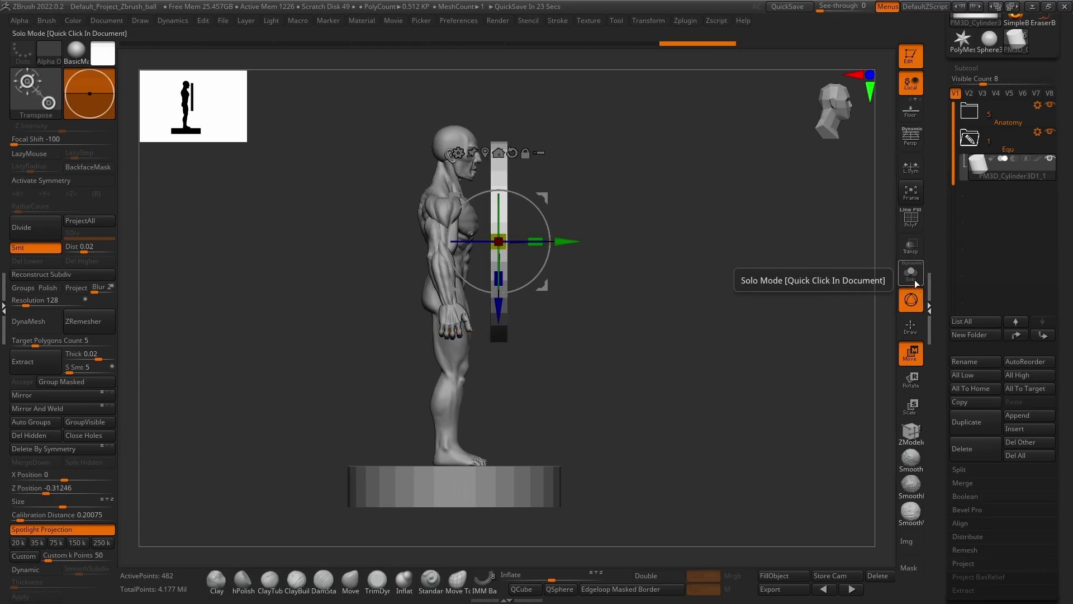
Select the legs subtool and draw a vertical transpose line along the figure from the feet to the head
left_click(912, 303)
right_click_drag(571, 313, 584, 321, "ctrl")
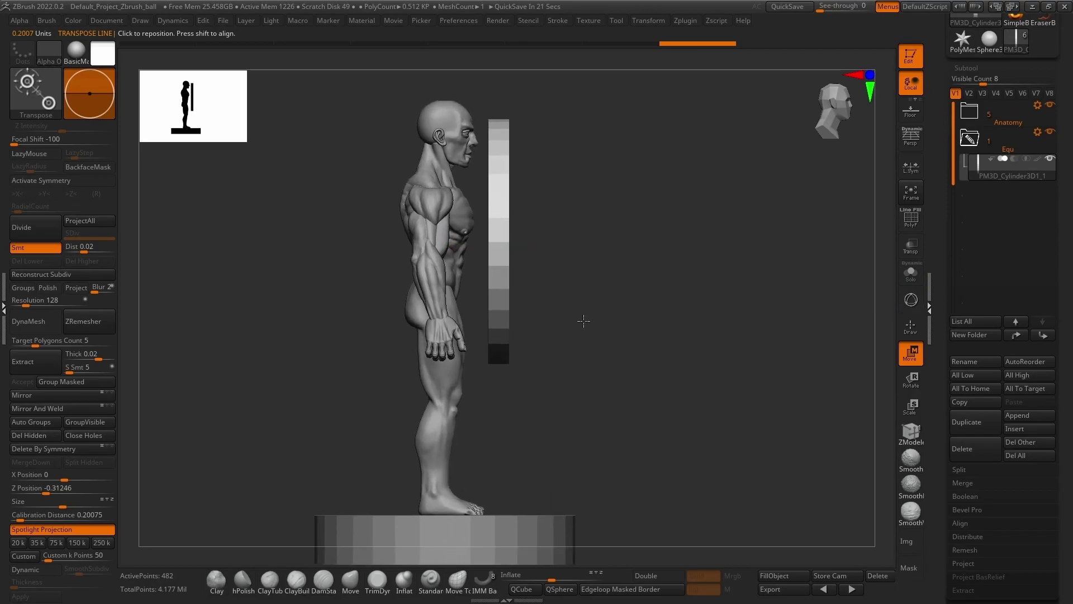
left_click(499, 313, "alt")
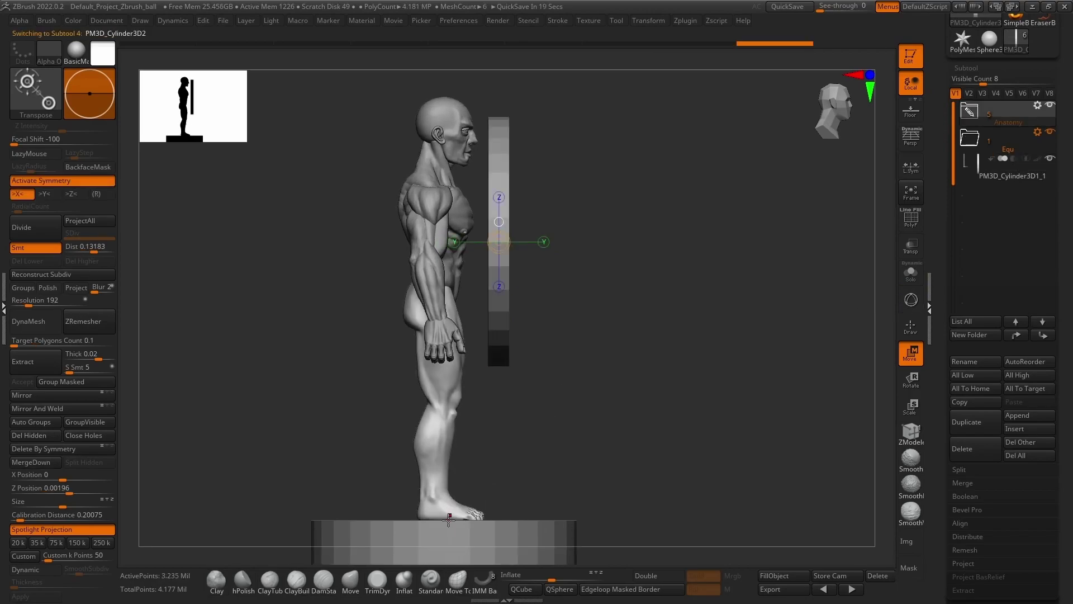
mouse_move(451, 517)
left_mouse_down()
mouse_move(450, 117)
mouse_move(468, 128)
left_mouse_up()
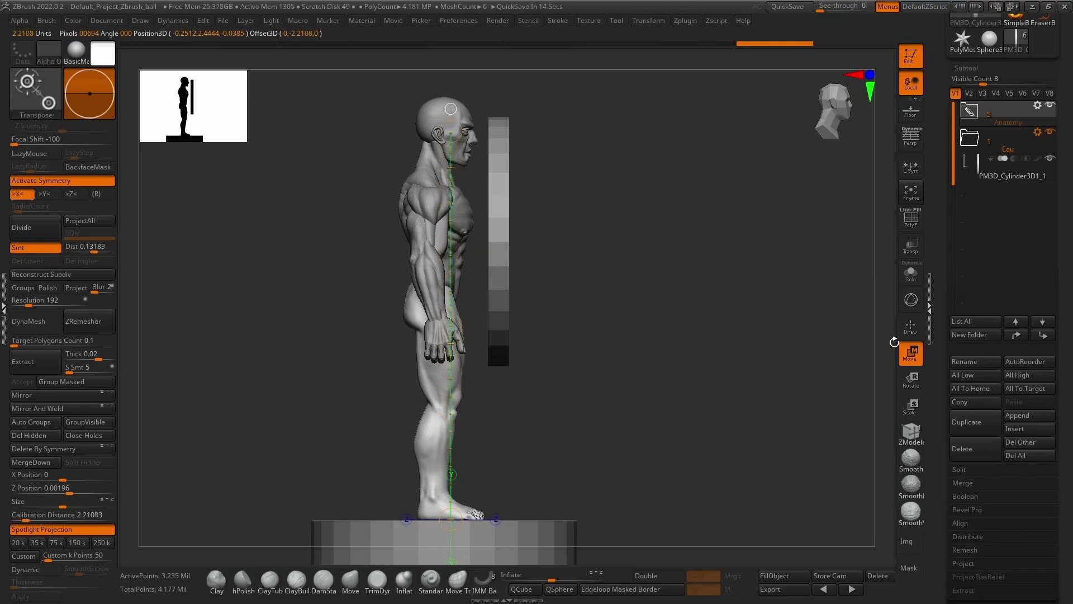
left_click(913, 301)
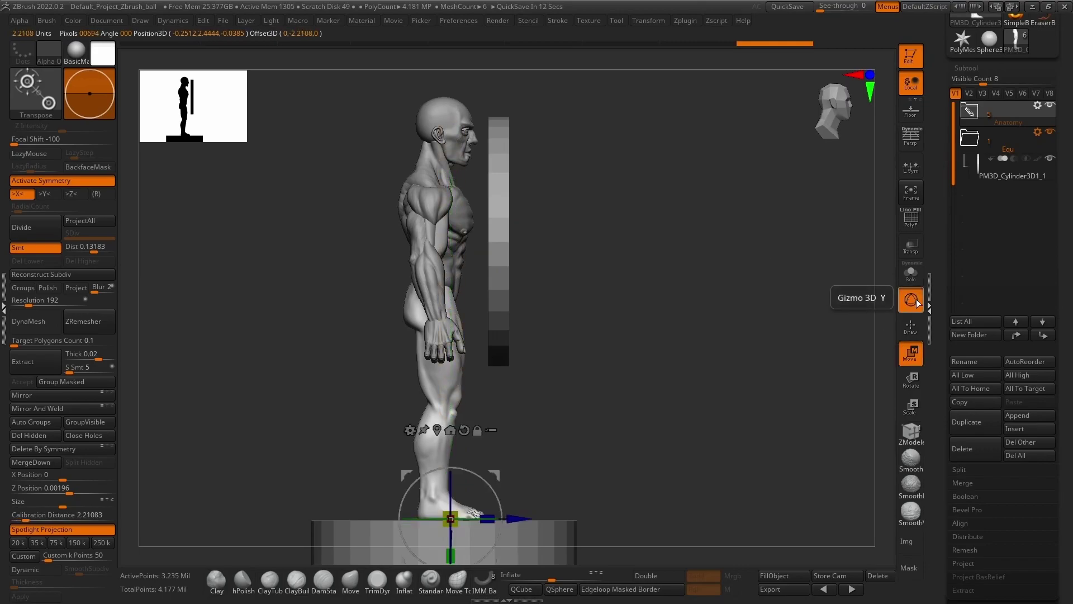
left_click(913, 300)
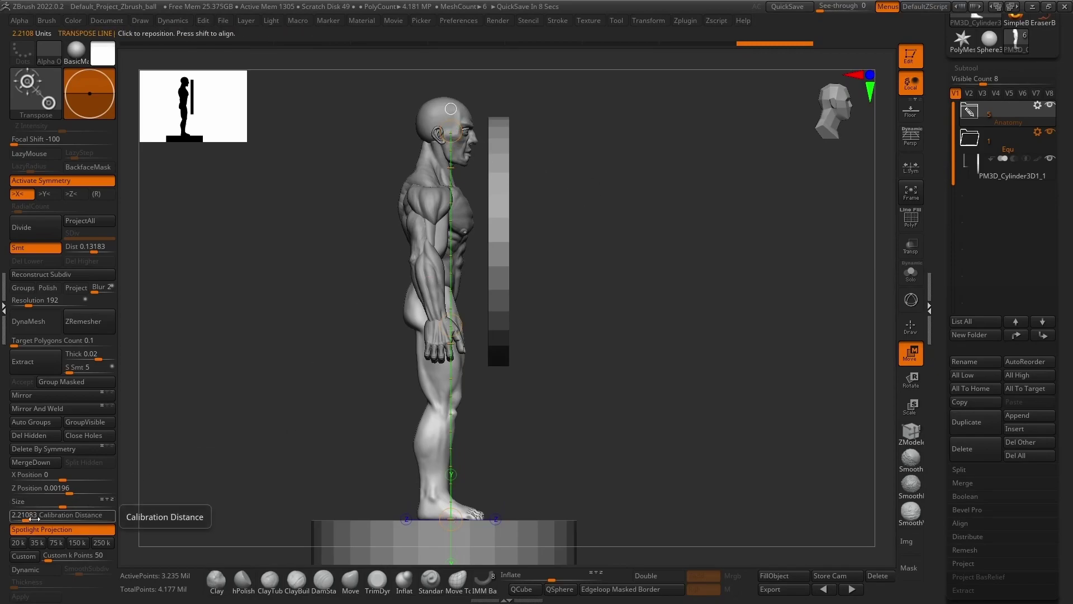
Set the transpose line's Calibration Distance to 32
left_click(34, 519)
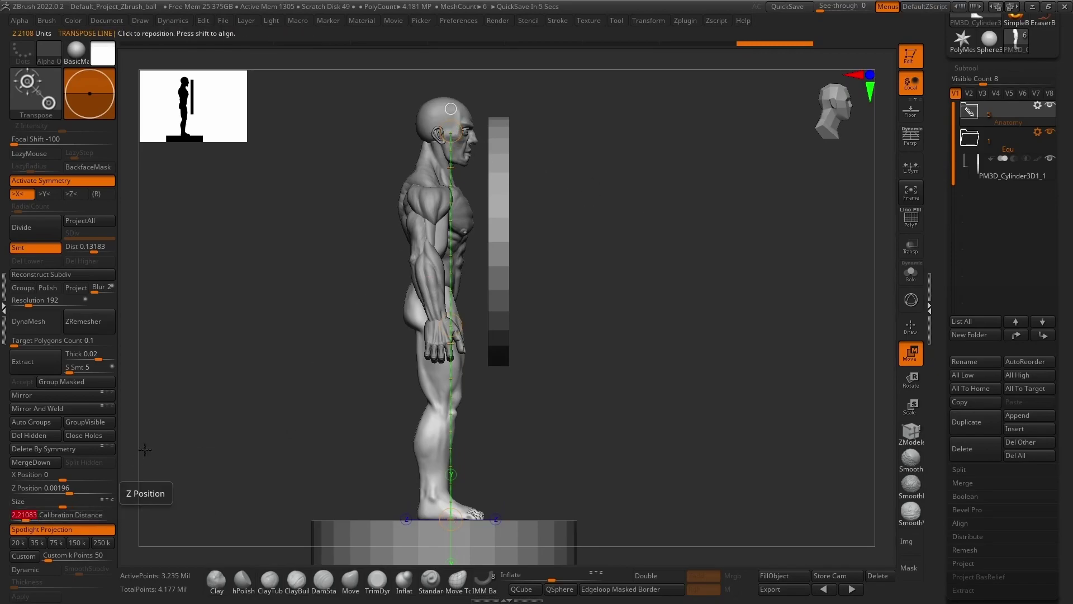
type("32")
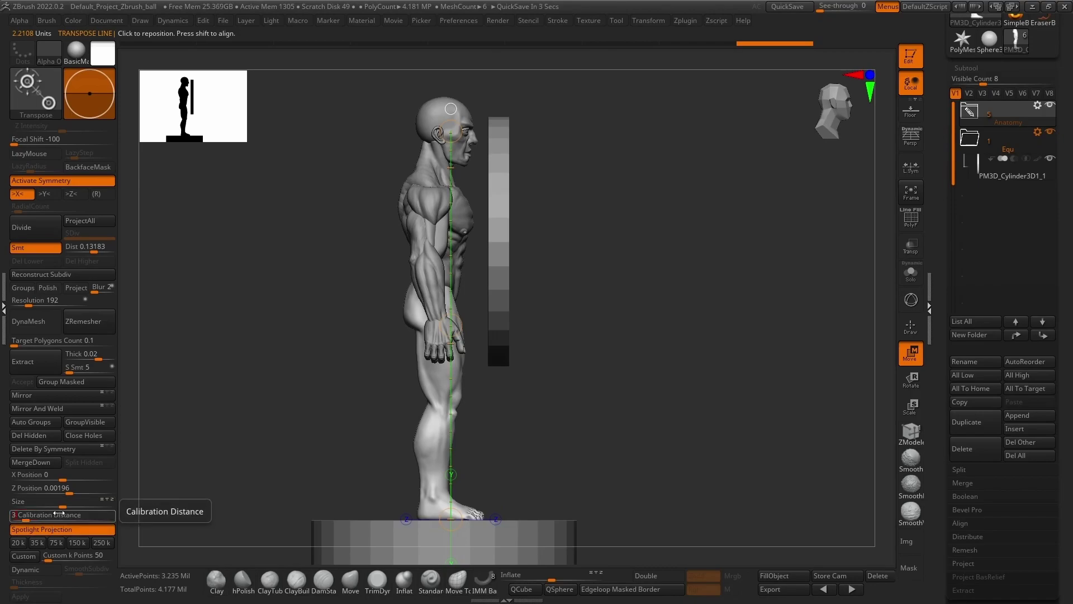
key("Return")
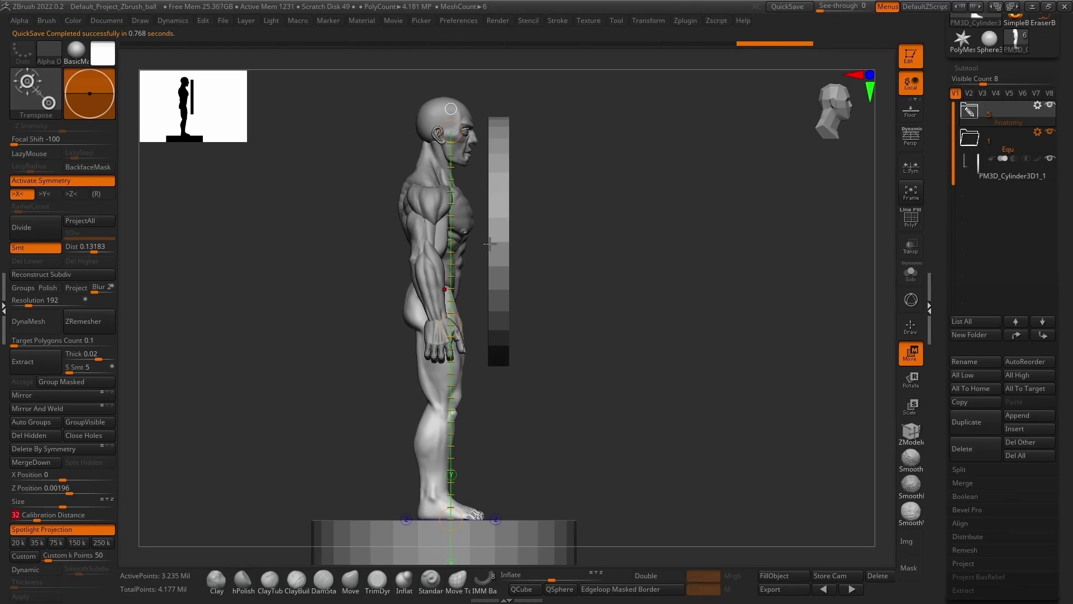
Measure the disc's thickness with a transpose line drawn across its edge in side view
left_click_drag(488, 241, 517, 240)
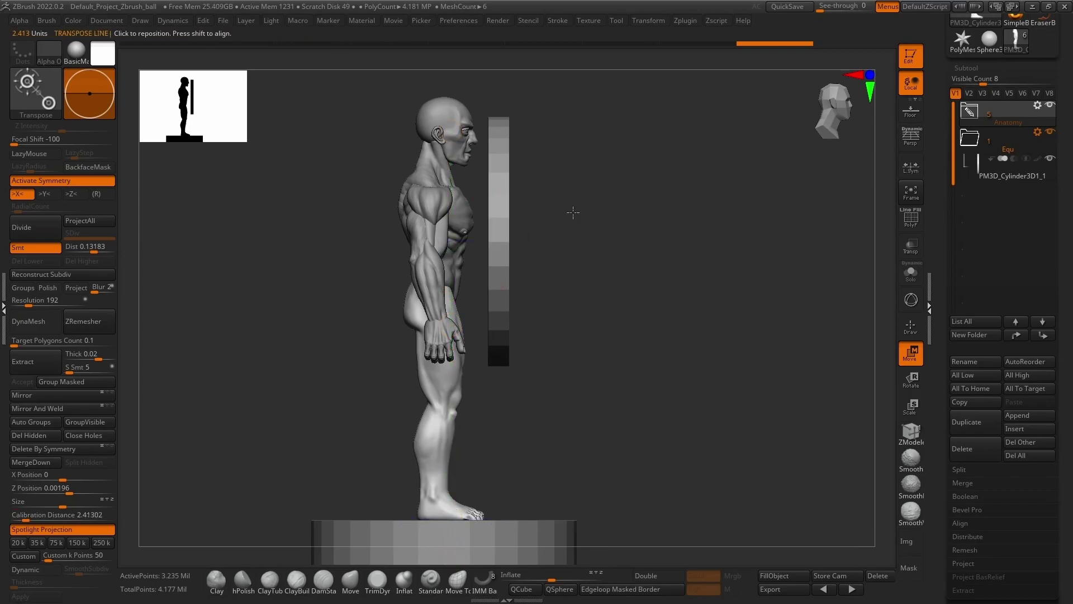
right_click_drag(565, 216, 595, 247, "ctrl")
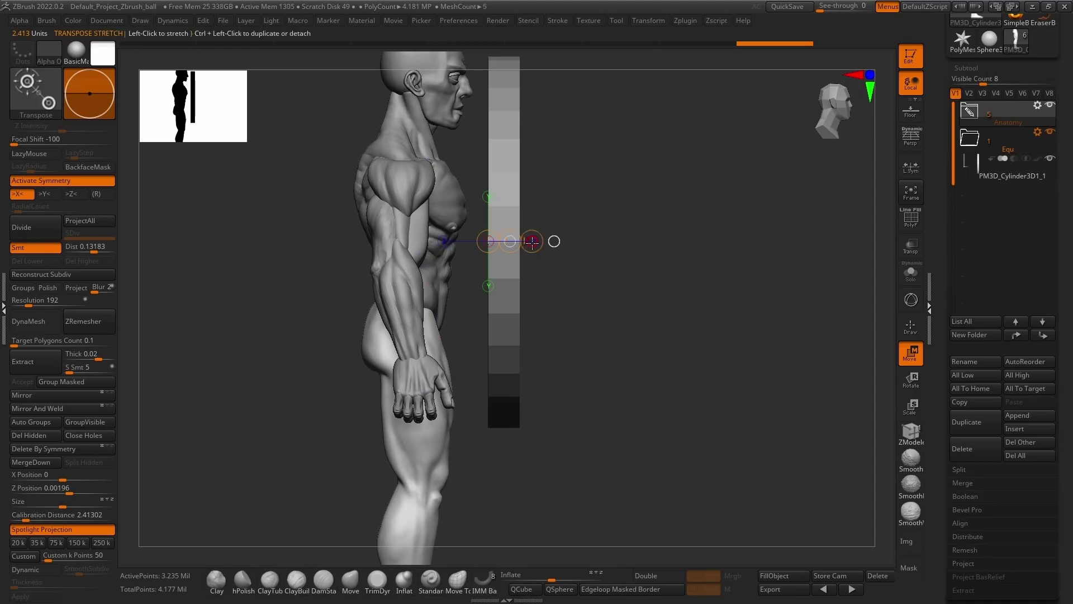
right_click_drag(726, 323, 719, 294, "ctrl")
Restore the Gizmo, undo the accidental edit to the legs, then select the disc and scale it down uniformly
left_click(911, 299)
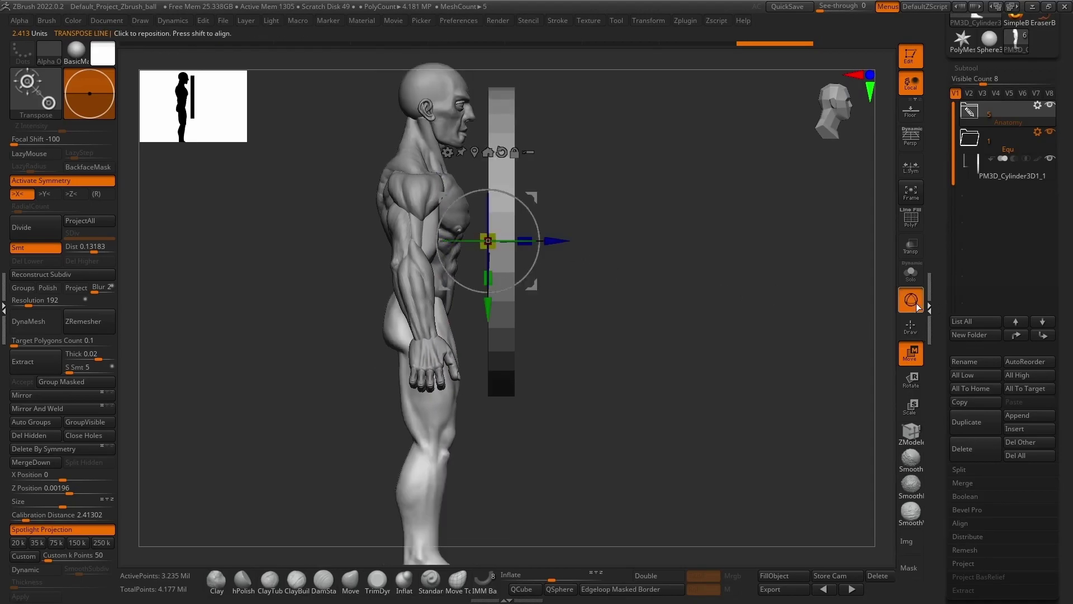
mouse_move(494, 231)
left_mouse_down()
mouse_move(503, 240)
mouse_move(493, 242)
left_mouse_up()
key("ctrl+z")
left_click(507, 334, "alt")
right_click_drag(671, 244, 571, 244)
left_click_drag(501, 241, 501, 241)
Thin the disc along its depth axis by a factor of about 0.87
right_click_drag(705, 234, 727, 259, "shift")
left_click_drag(538, 242, 537, 241)
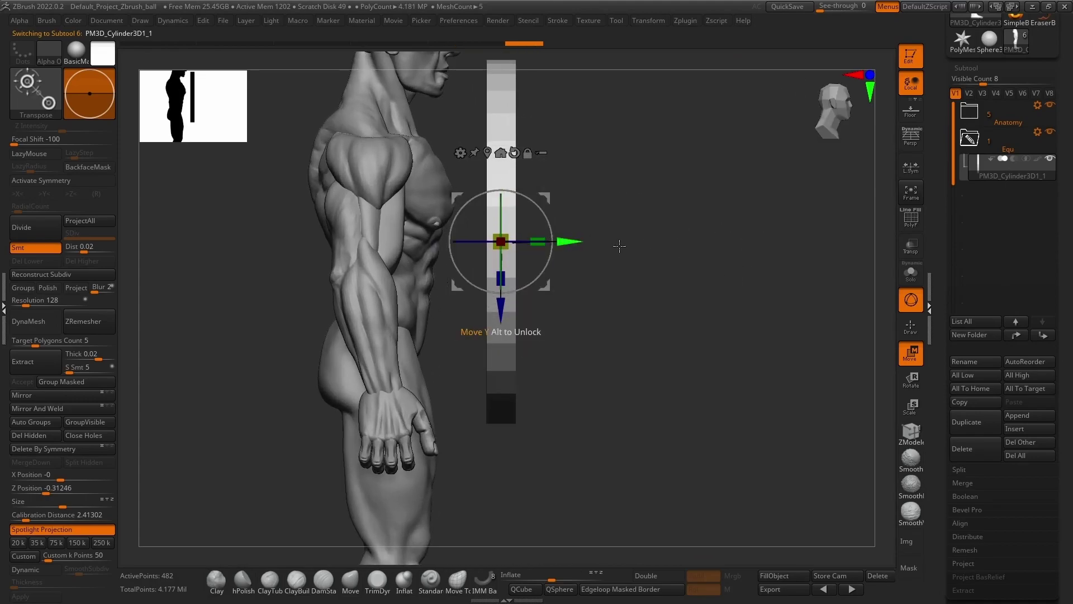
right_click_drag(604, 243, 671, 228, "ctrl")
left_click_drag(538, 241, 525, 232)
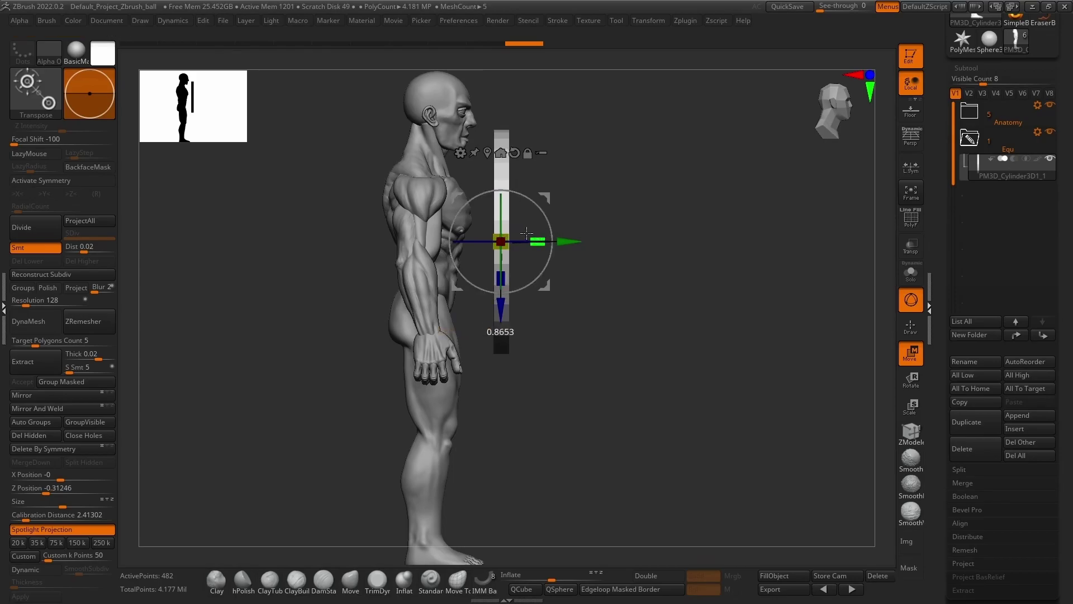
Measure the thinned disc again with a straight transpose line from its back face to its front face
left_click(912, 299)
right_click_drag(724, 264, 663, 333, "ctrl")
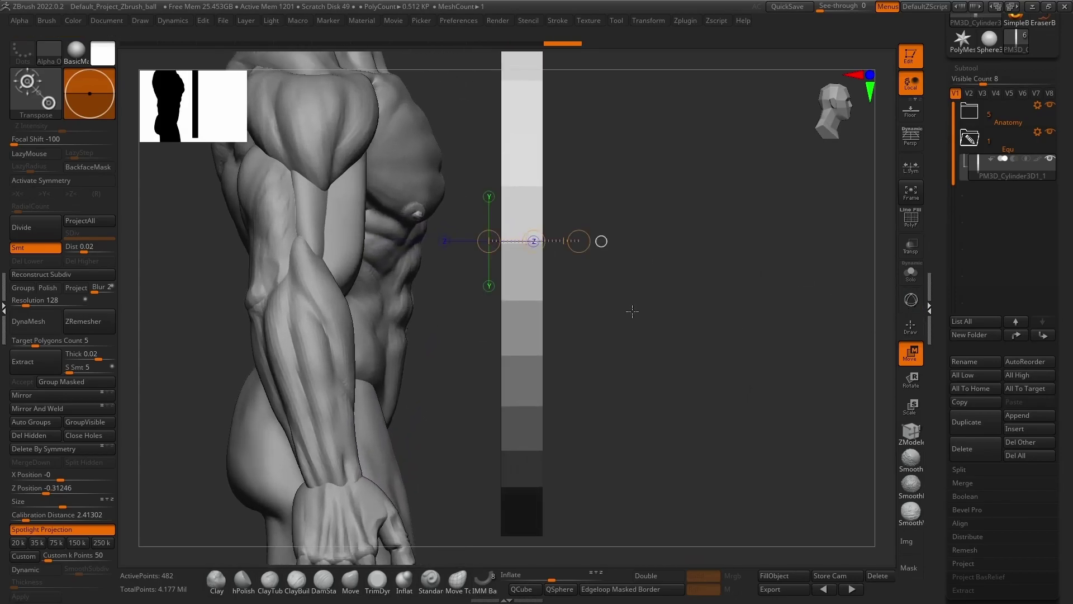
left_click_drag(528, 271, 577, 276)
left_click_drag(502, 244, 581, 246, "shift")
right_click_drag(593, 259, 645, 427, "ctrl")
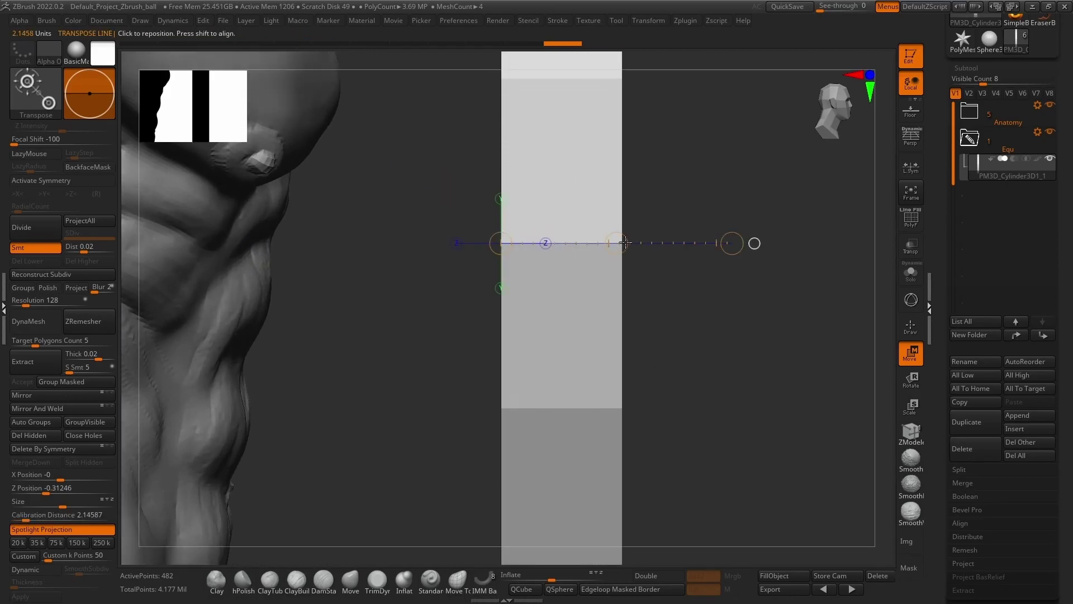
Return to Draw mode and examine the disc's size and placement against the figure from the side and front
right_click_drag(674, 337, 680, 203, "ctrl")
right_click_drag(663, 140, 636, 212, "alt")
left_click(910, 328)
mouse_move(774, 279)
right_mouse_down()
mouse_move(700, 255)
mouse_move(659, 185)
mouse_move(690, 201)
mouse_move(674, 222)
right_mouse_up()
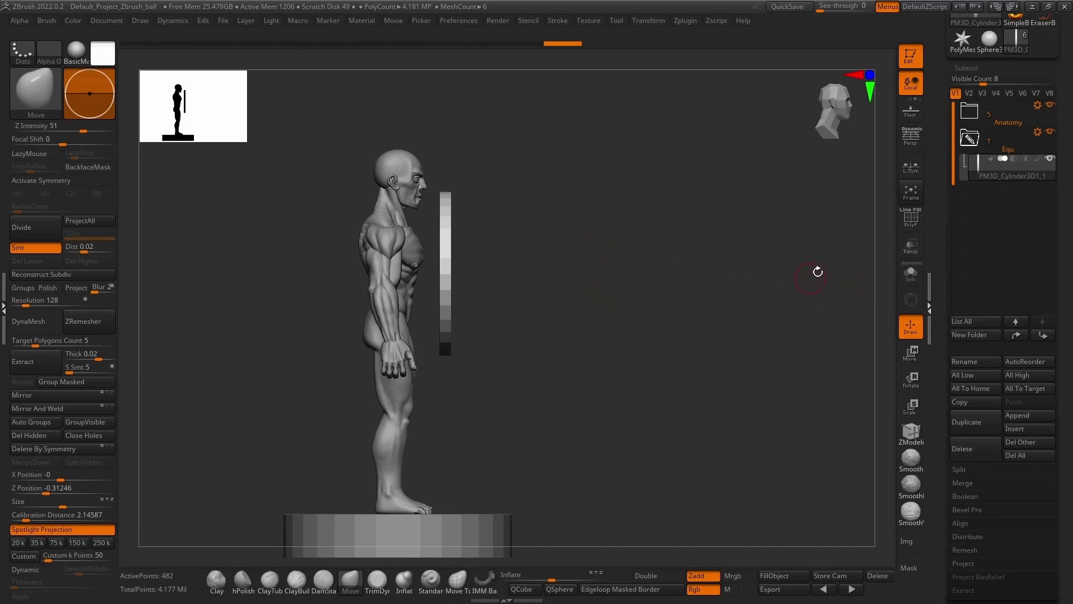
right_click_drag(516, 213, 627, 205)
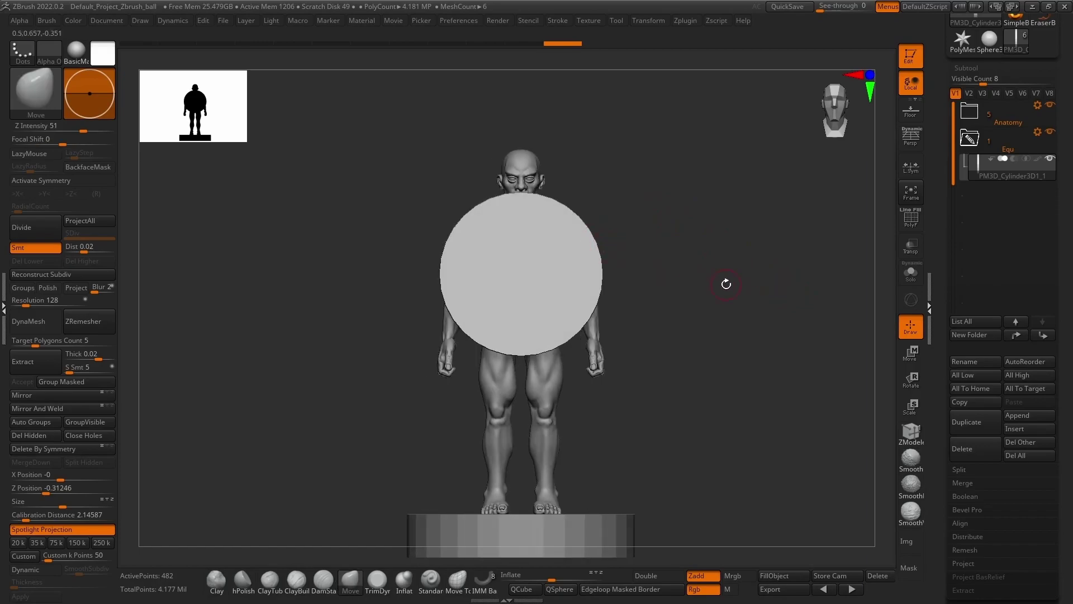
mouse_move(666, 274)
right_mouse_down()
mouse_move(637, 271)
mouse_move(757, 275)
mouse_move(671, 273)
right_mouse_up()
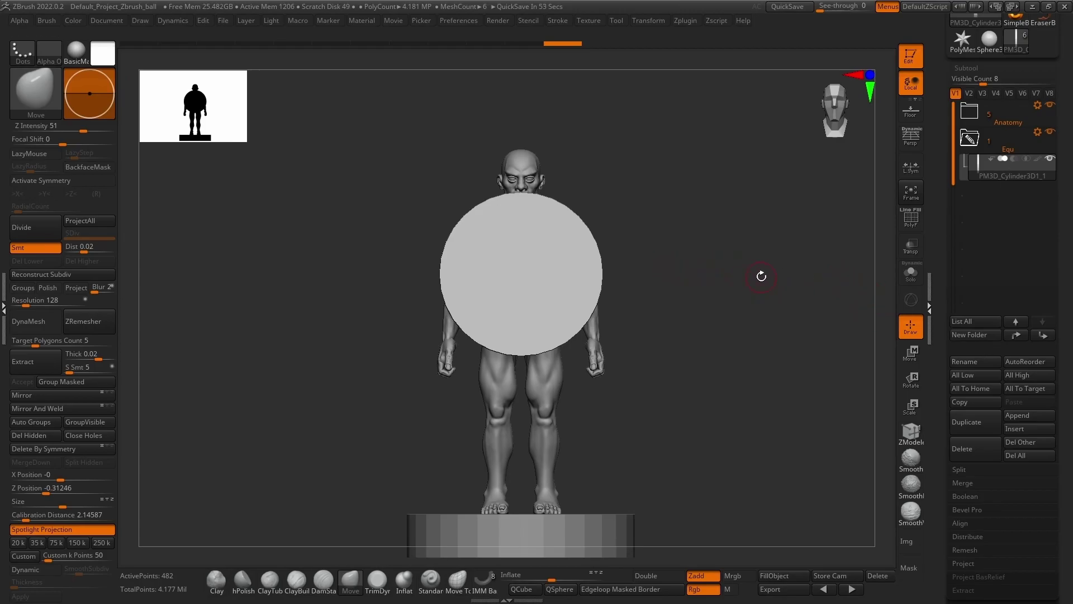
left_click_drag(752, 257, 794, 246, "shift")
mouse_move(695, 233)
right_mouse_down("ctrl")
mouse_move(699, 263)
mouse_move(694, 247)
right_mouse_up("ctrl")
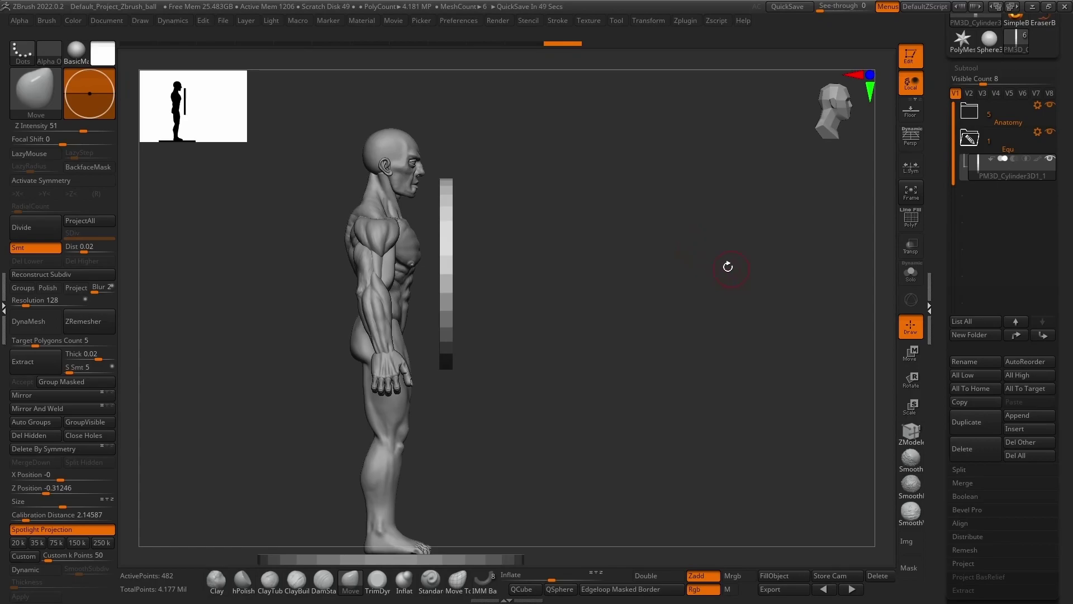
left_click_drag(731, 265, 703, 208, "shift")
right_click_drag(703, 208, 692, 241, "ctrl")
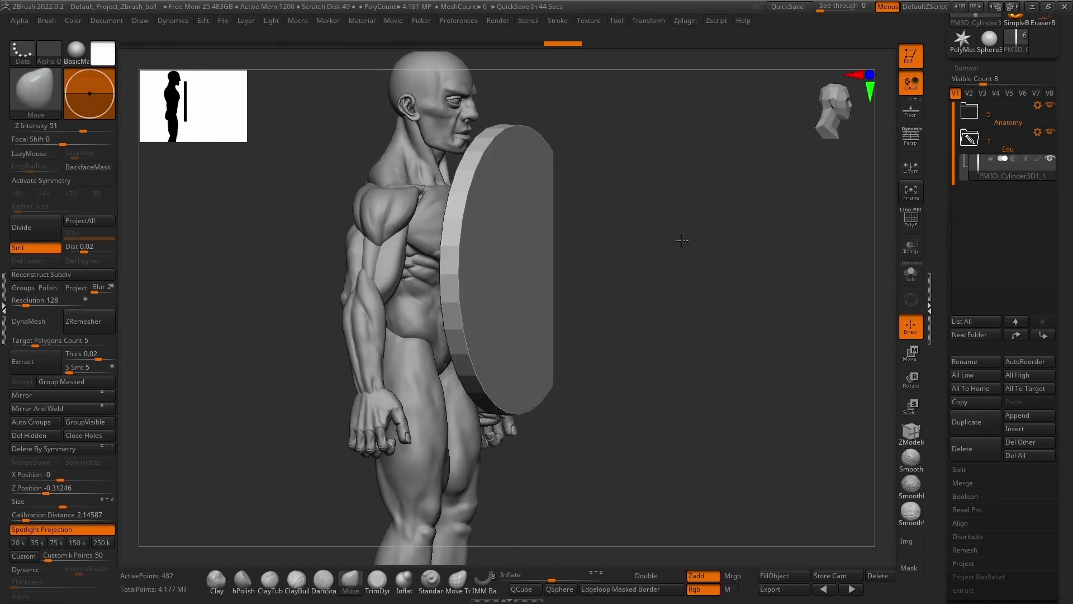
left_click_drag(693, 241, 638, 244, "shift")
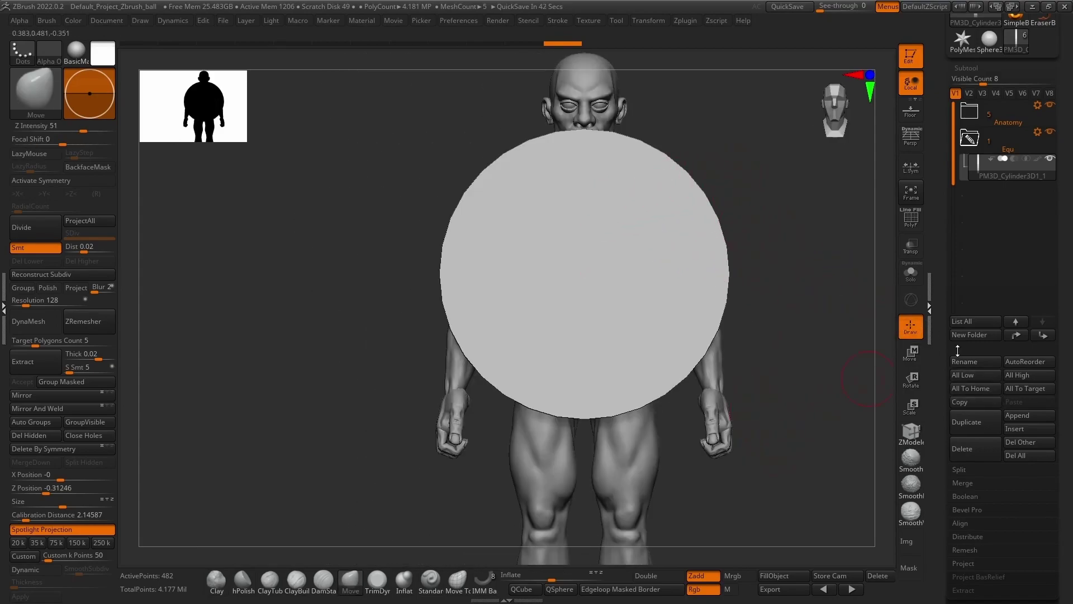
Append a Ring3D mesh as a new subtool and make it the active one
left_click(1023, 420)
left_click(1025, 416)
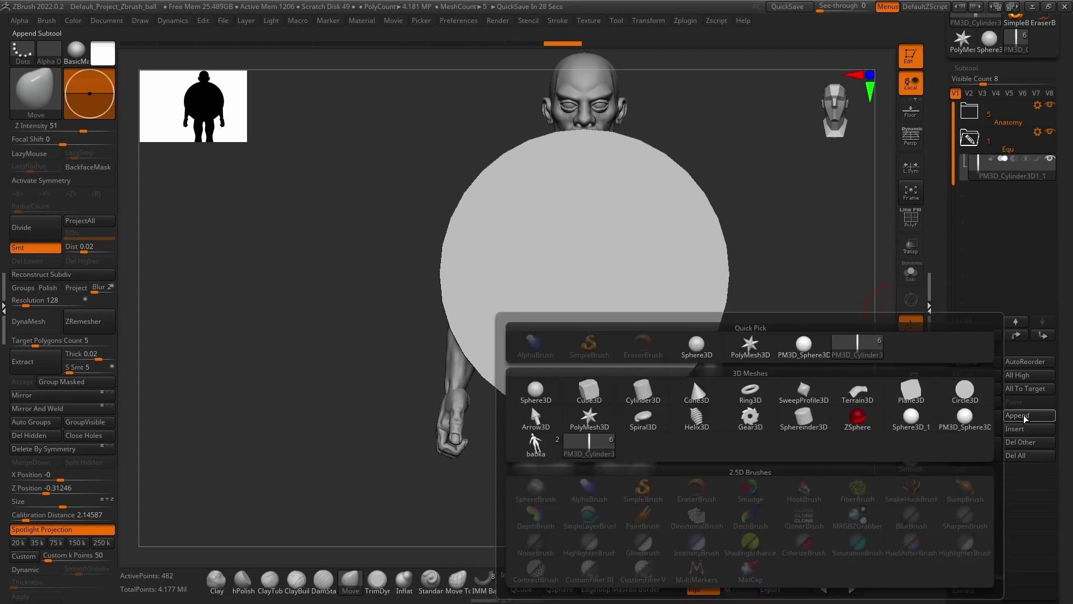
left_click(750, 392)
left_click_drag(834, 307, 858, 366, "alt")
left_click(659, 208, "alt")
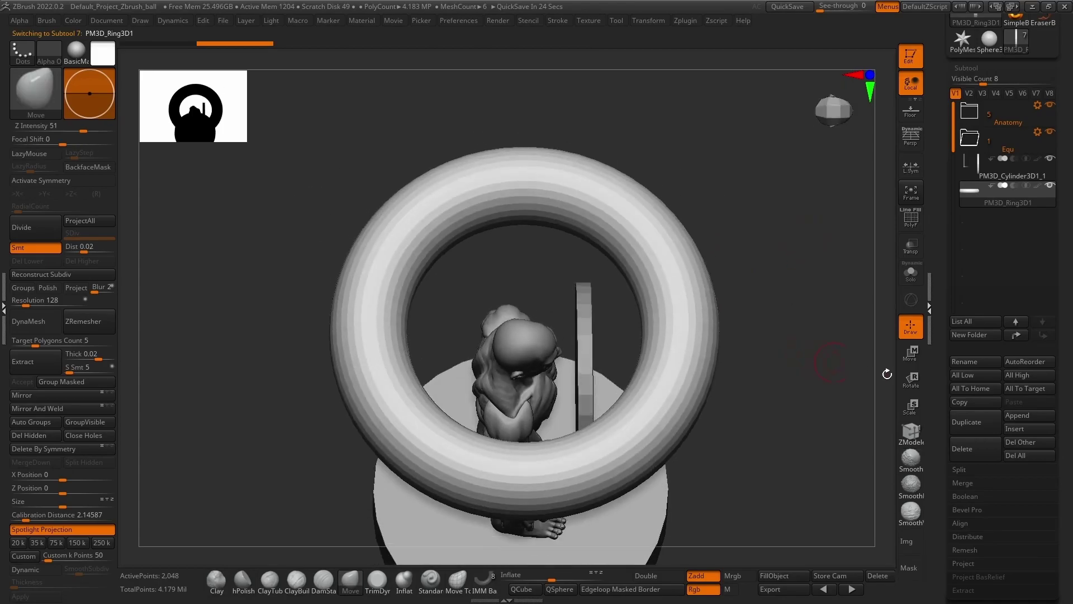
left_click(1017, 416)
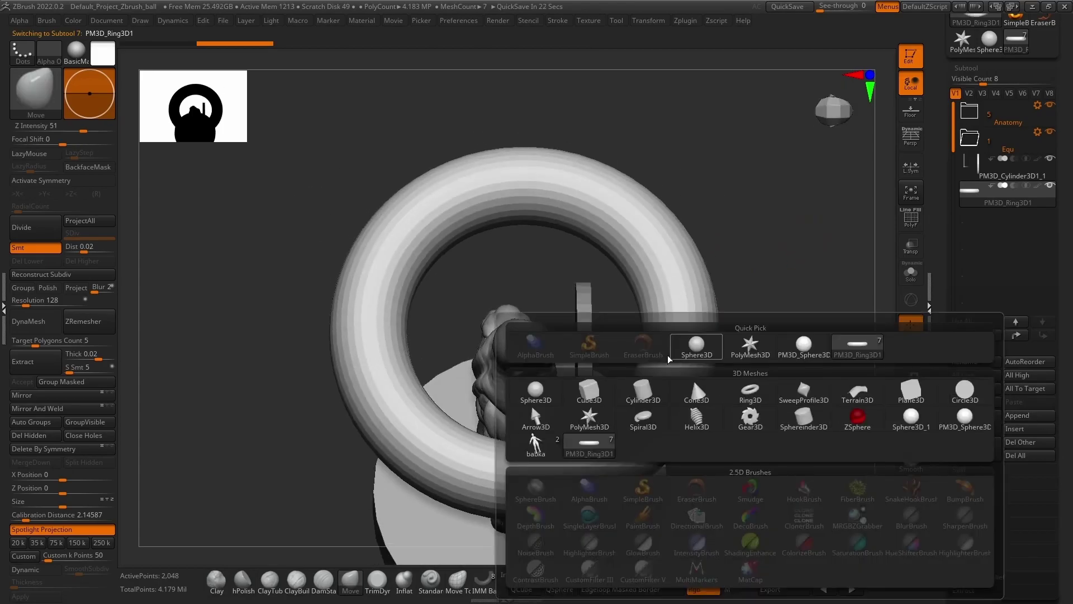
Rotate the ring upright parallel to the disc and move it to the disc's depth at Z position -0.3176
left_click_drag(751, 219, 771, 207, "shift")
left_click(911, 352)
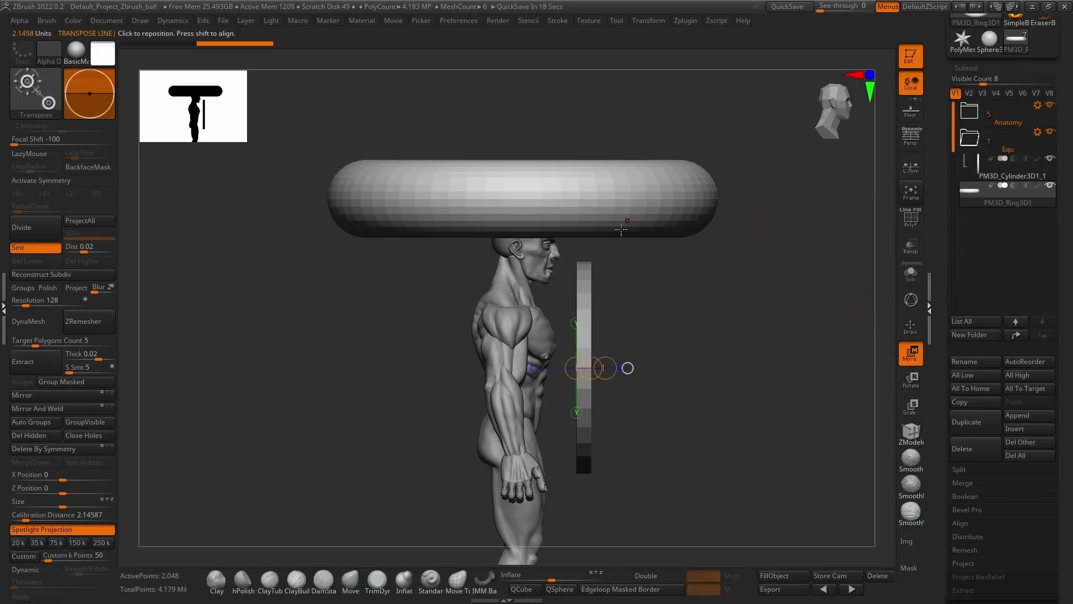
left_click(911, 300)
left_click_drag(559, 162, 629, 398, "shift")
Scale the ring down uniformly to less than the disc's diameter and hide the Anatomy folder
left_click_drag(738, 314, 676, 322, "shift")
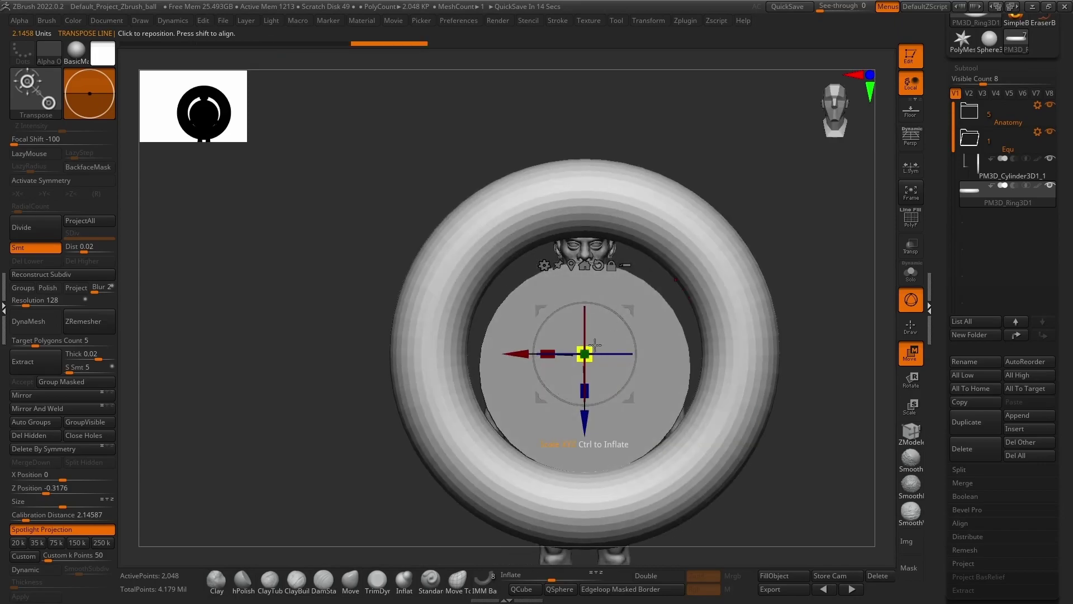
left_click_drag(586, 353, 520, 390)
left_click_drag(759, 311, 805, 273, "alt")
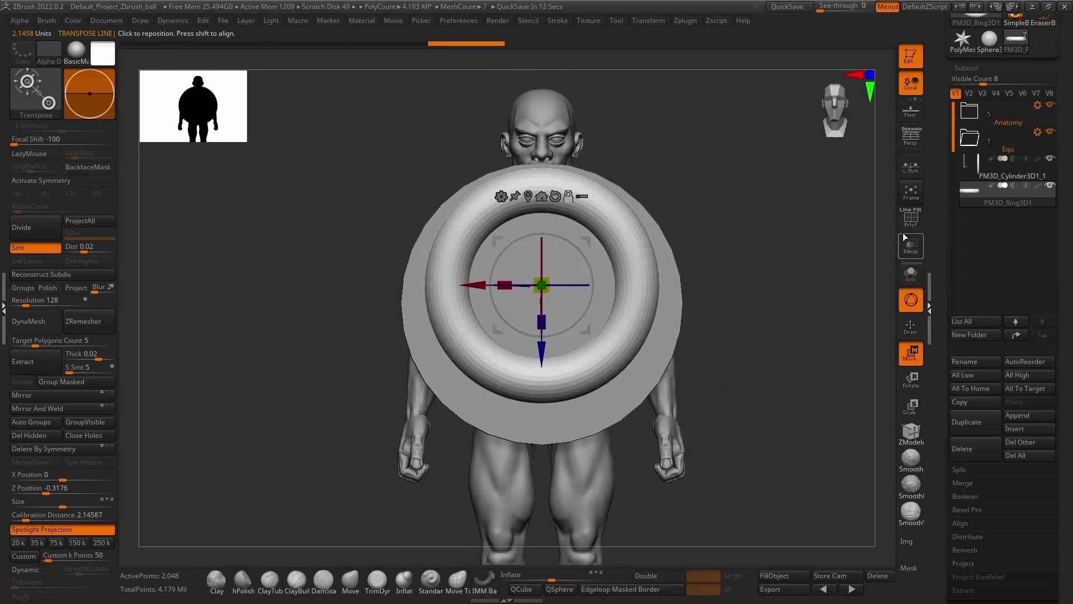
left_click(1050, 106)
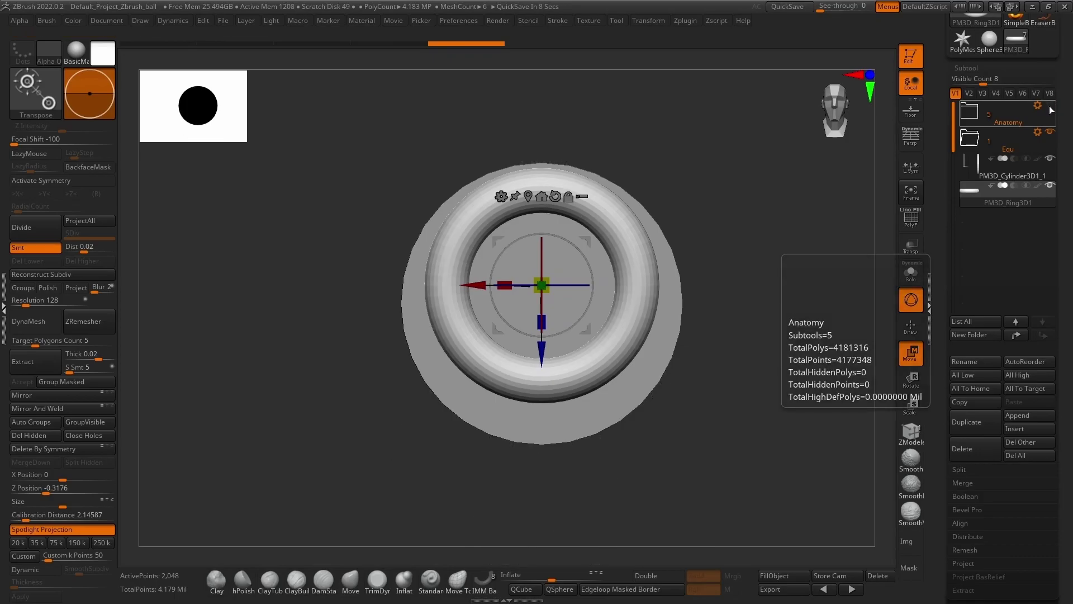
Turn on transparency, then scale the ring up uniformly and shift it vertically until it lines up with the disc
left_click_drag(814, 292, 793, 216, "alt")
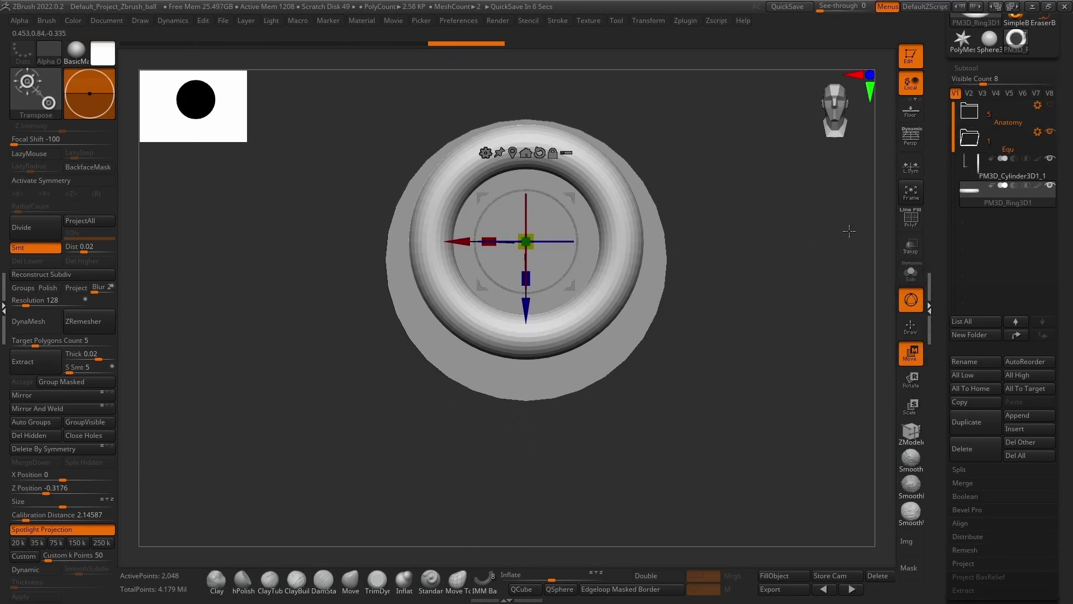
left_click(912, 249)
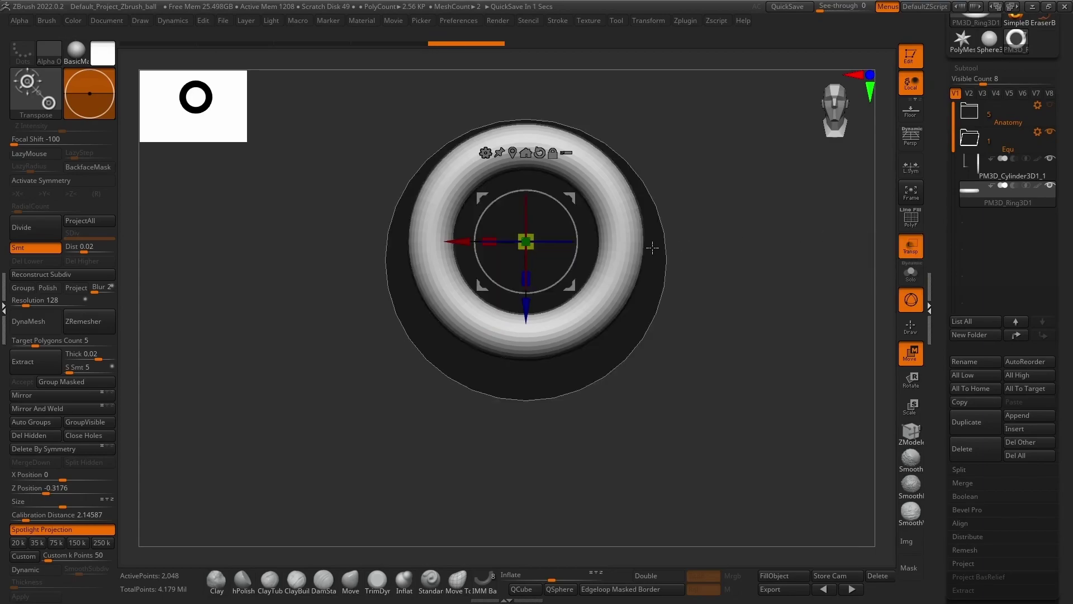
scroll(581, 239, "up", 3)
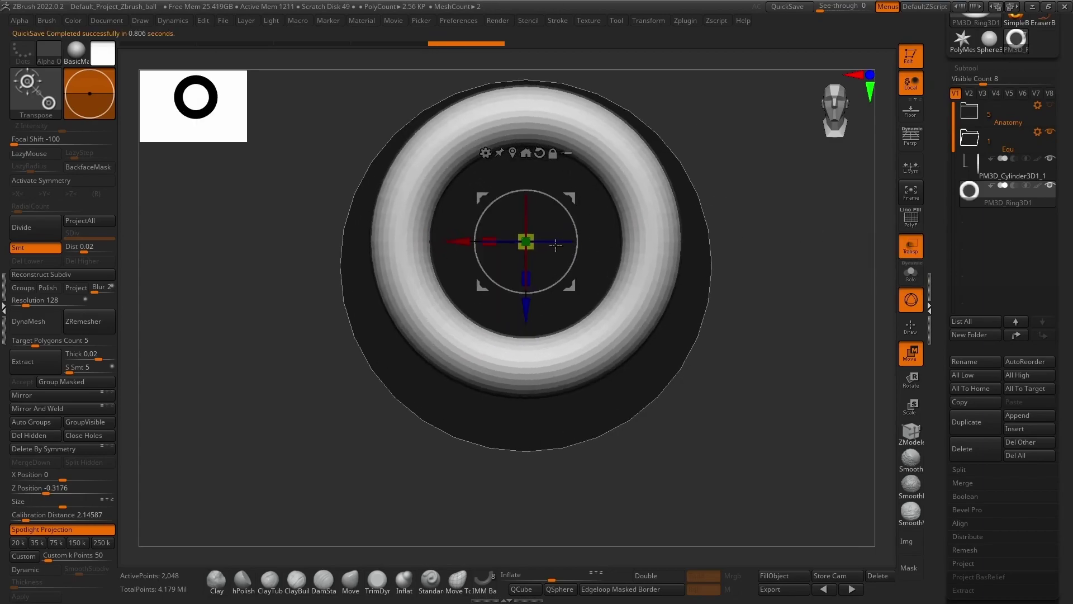
left_click_drag(531, 246, 540, 243)
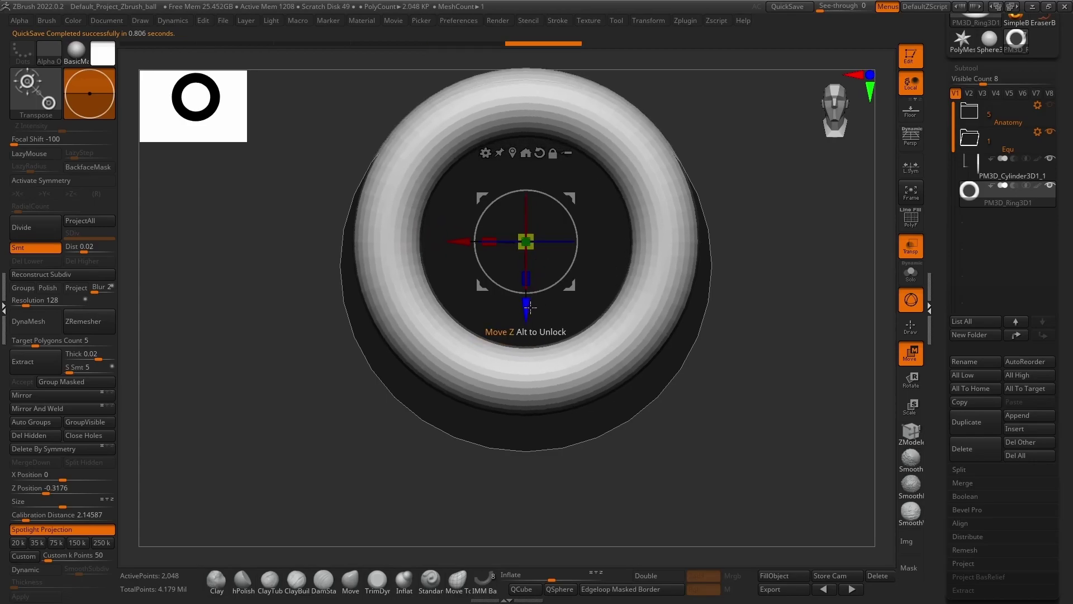
left_click_drag(525, 300, 526, 319)
left_click_drag(534, 264, 549, 278)
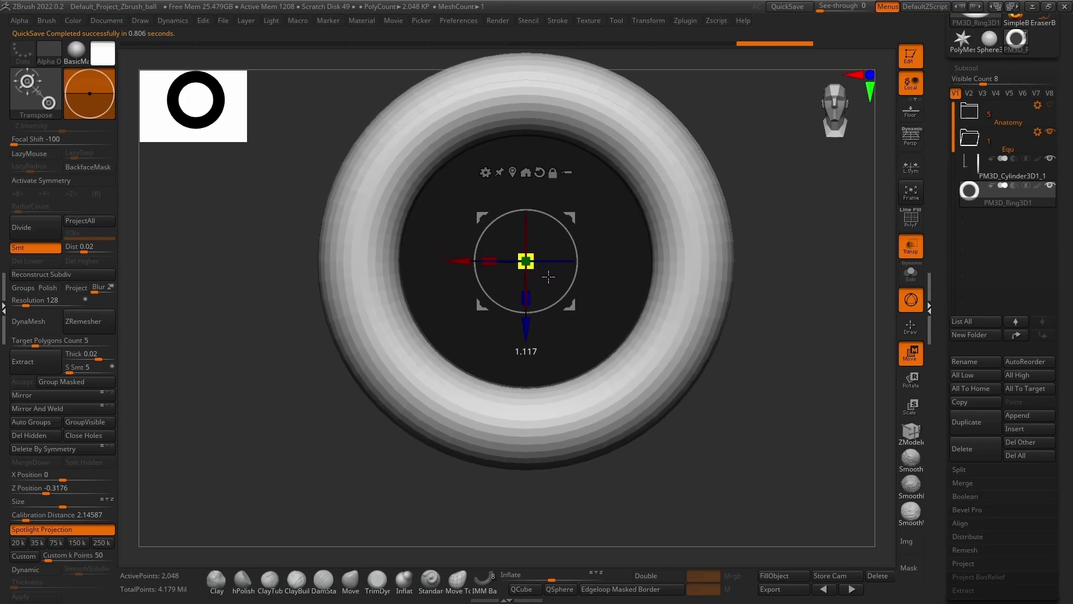
Align the ring's depth with the disc in side view at Z position -0.31597
left_click_drag(817, 279, 861, 284, "shift")
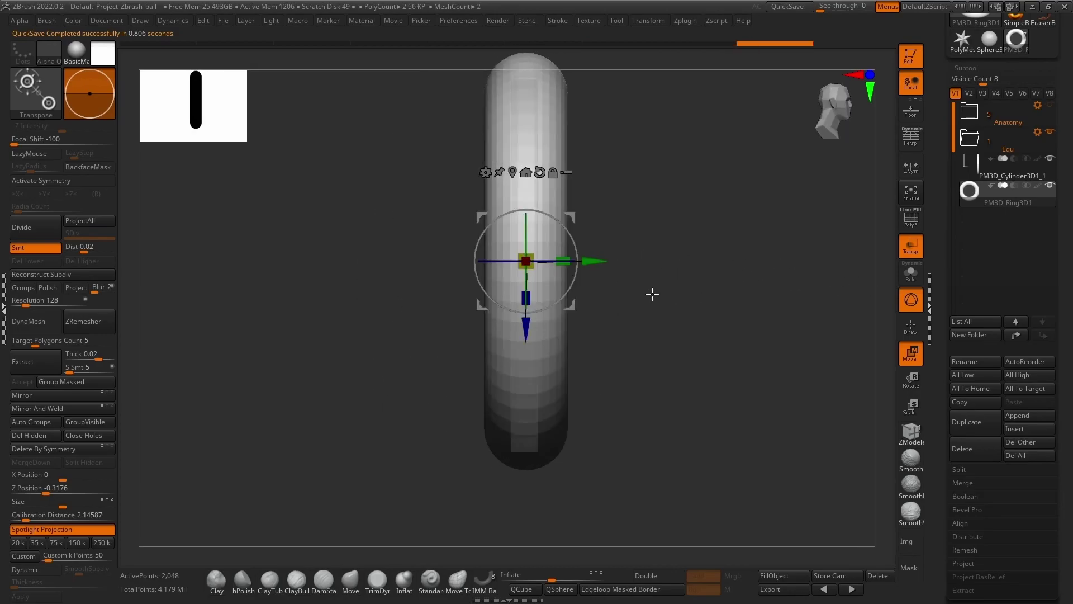
left_click_drag(652, 291, 611, 351, "alt")
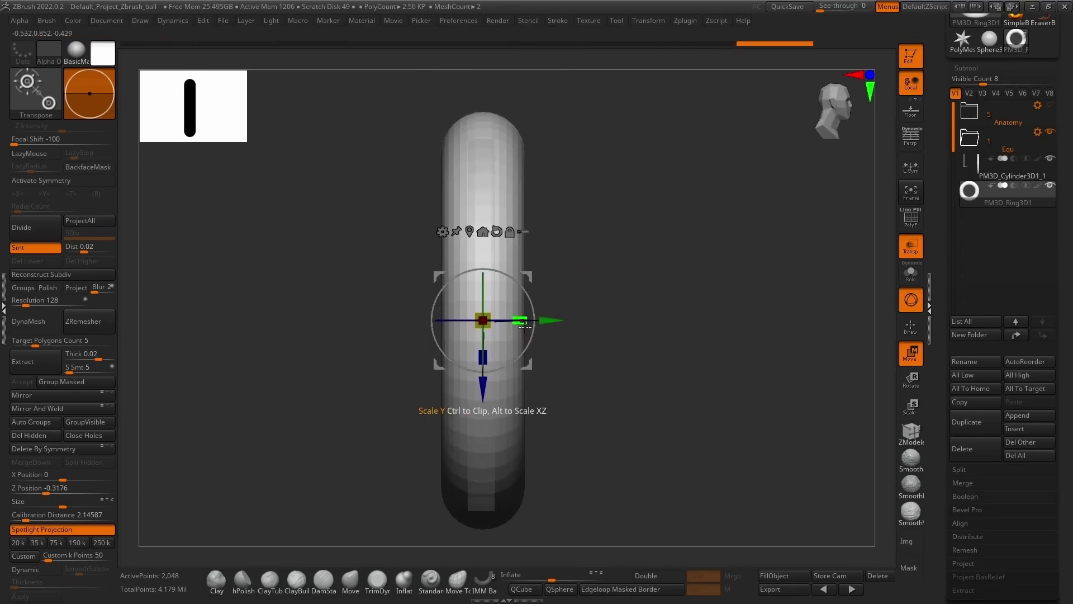
left_click_drag(541, 321, 637, 330)
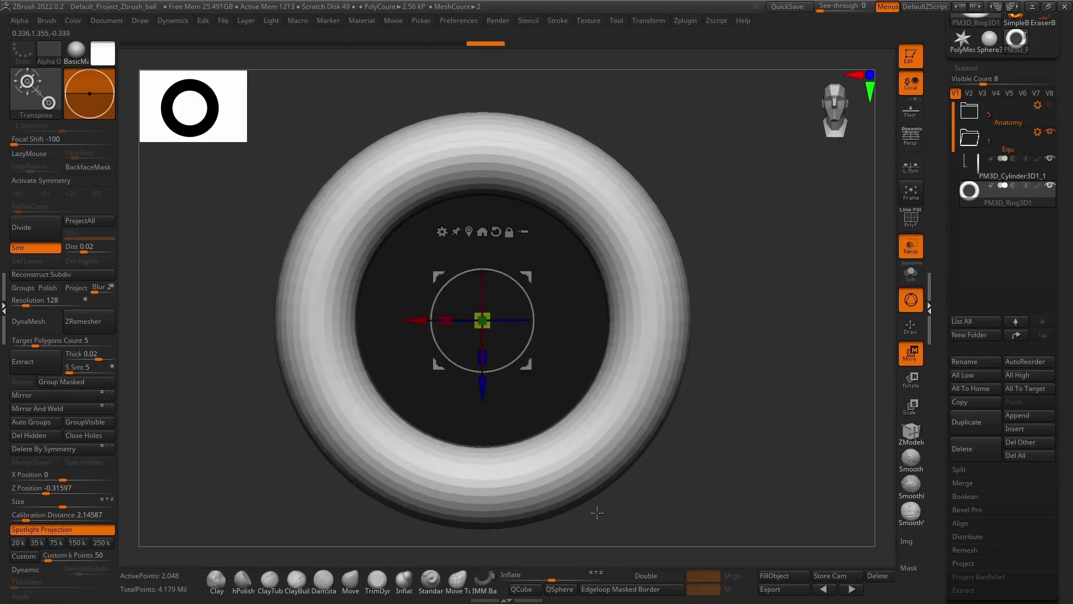
Thin the ring's tube with negative Inflate, then rescale and nudge it to match the disc's outer edge
left_click_drag(551, 578, 541, 577)
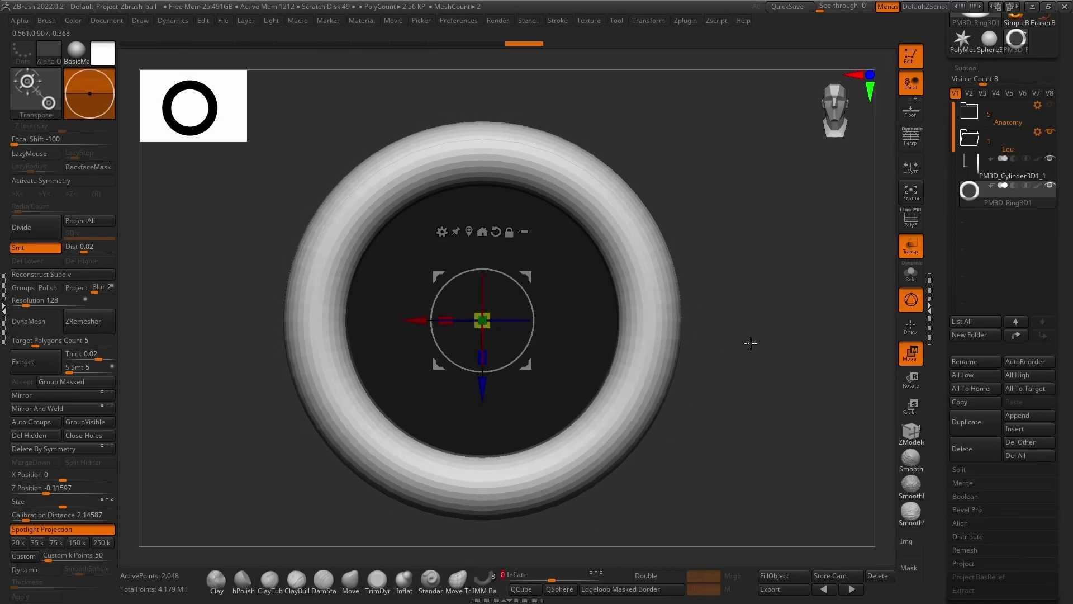
left_click_drag(741, 343, 710, 333, "shift")
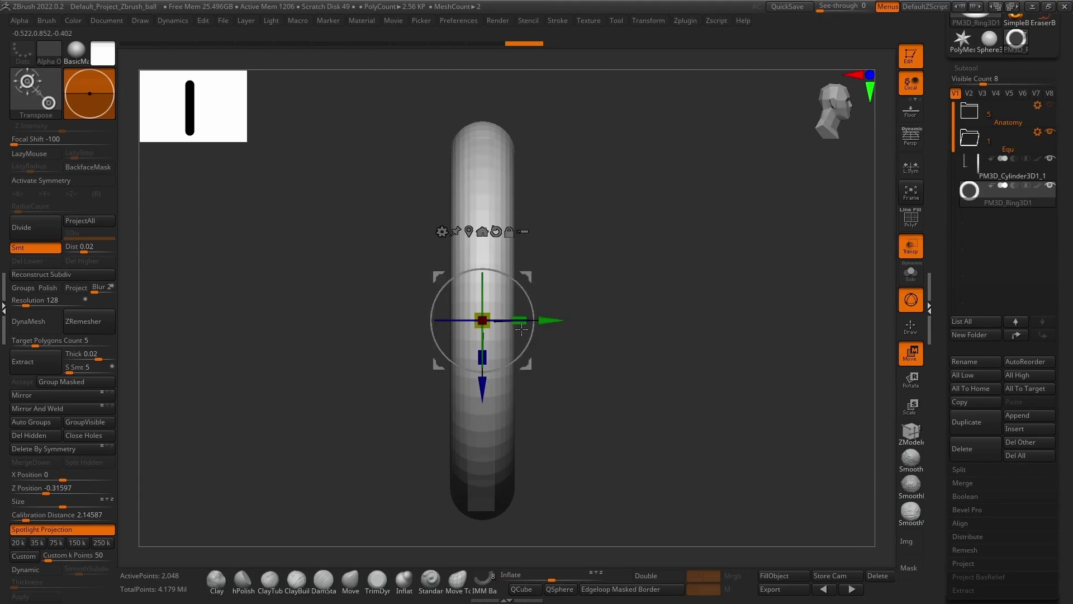
left_click_drag(530, 323, 542, 353)
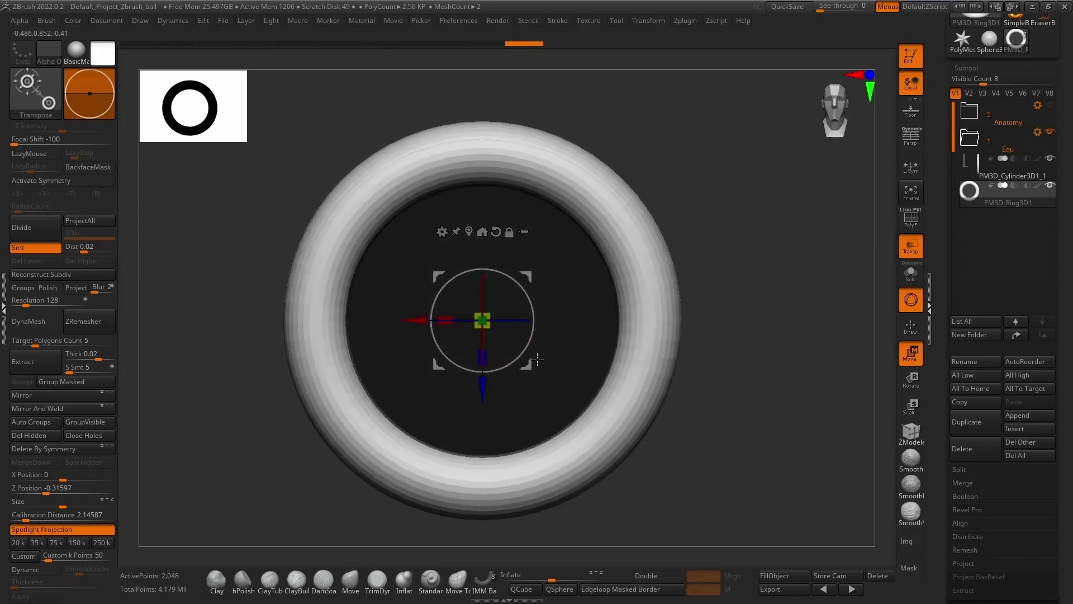
left_click_drag(553, 578, 546, 579)
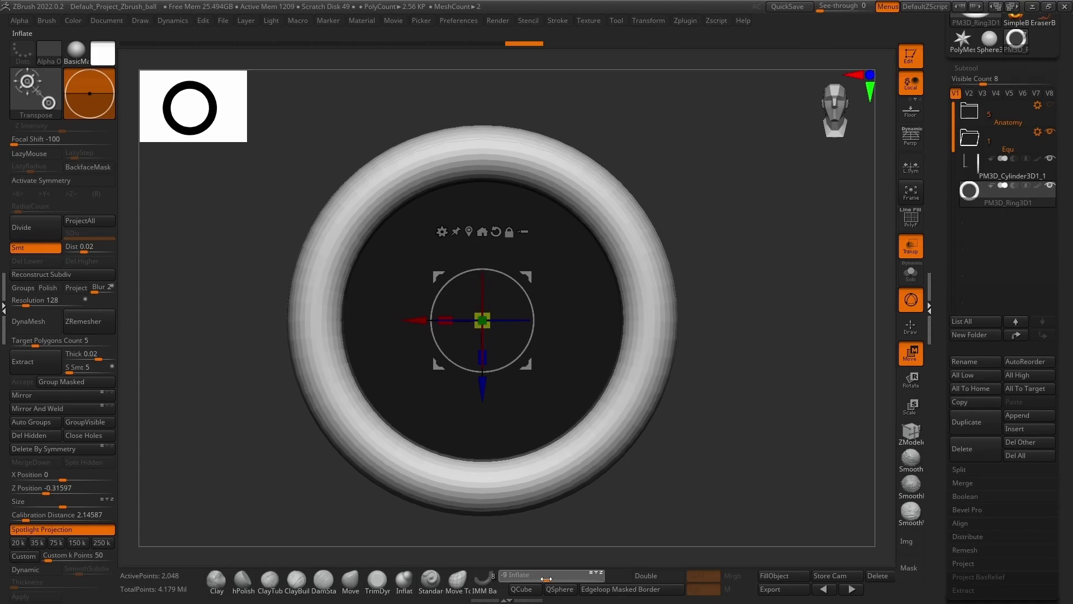
left_click_drag(546, 578, 535, 579)
left_click_drag(483, 320, 659, 295)
left_click_drag(529, 351, 557, 309)
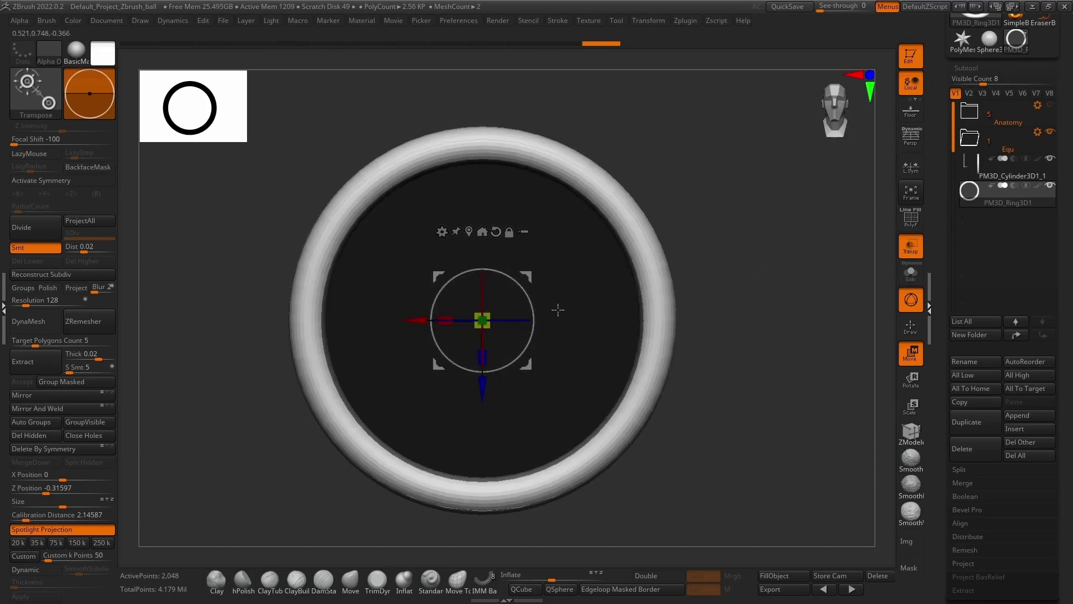
left_click_drag(484, 389, 483, 393)
Examine the ring's polyframe and its fit around the disc from the side and front, keeping the ring active
left_click(900, 216)
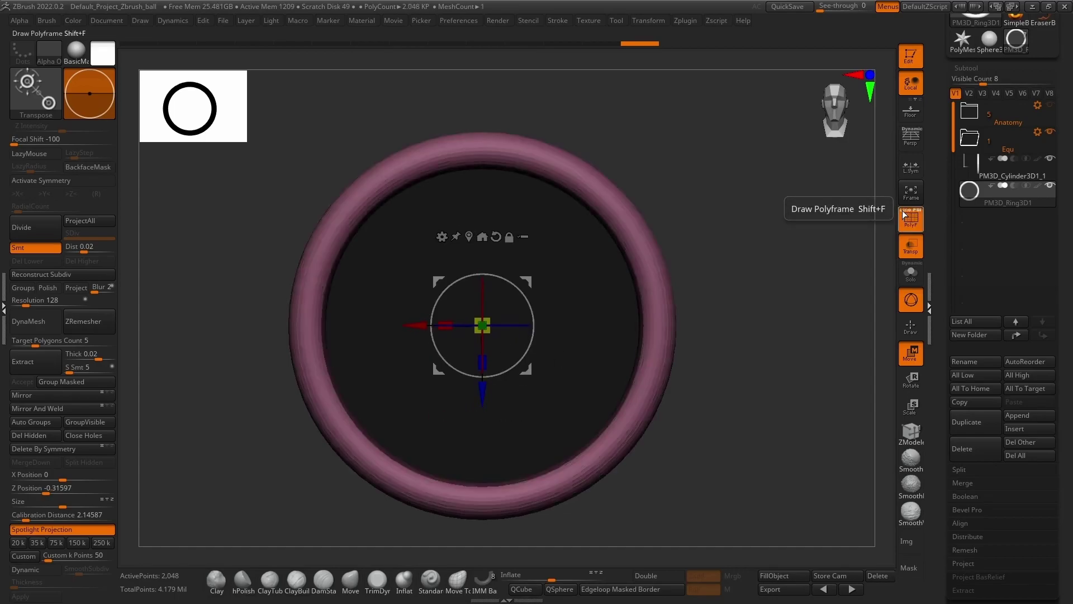
mouse_move(810, 280)
left_mouse_down()
mouse_move(782, 289)
mouse_move(875, 230)
left_mouse_up()
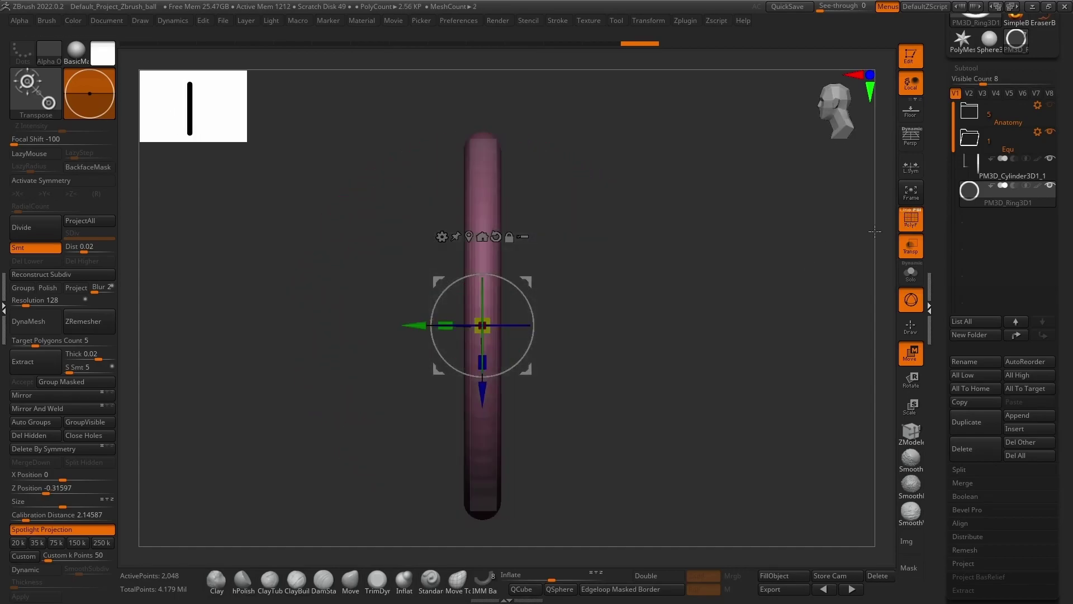
left_click(907, 229)
left_click_drag(792, 286, 832, 270, "shift")
left_click(604, 343, "alt")
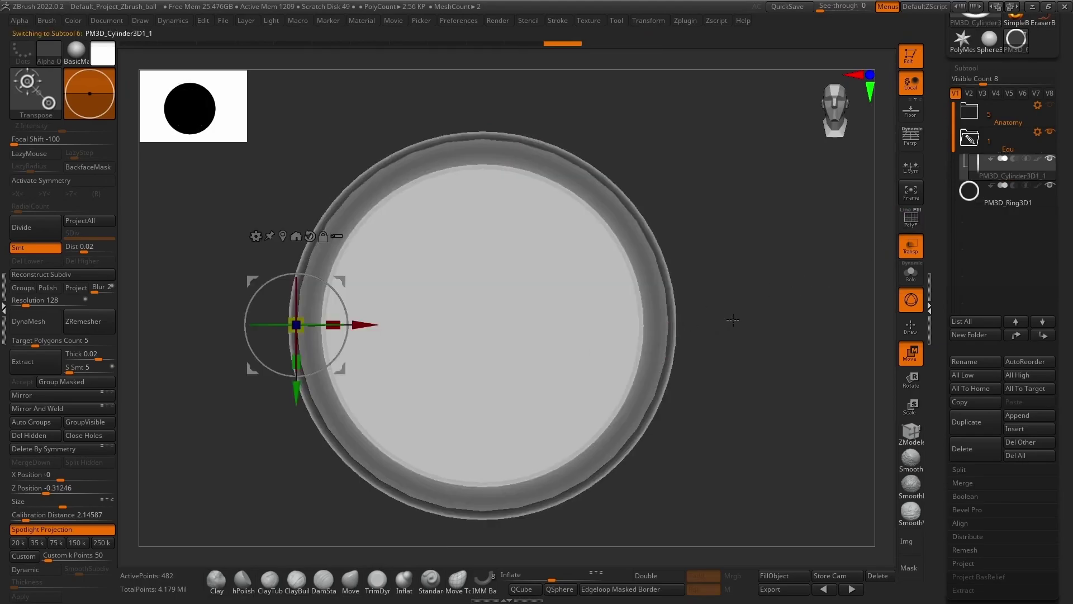
left_click(658, 410, "alt")
Stretch the ring along its Y axis in side view into a wide open tube around the disc
left_click_drag(618, 299, 586, 332)
left_click_drag(577, 289, 585, 216, "alt")
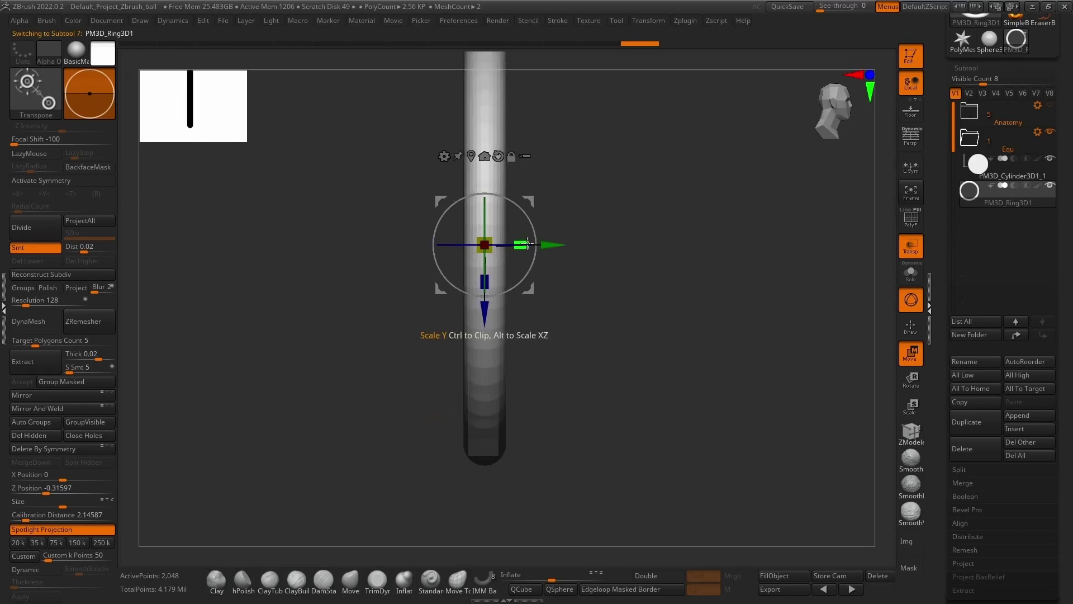
left_click_drag(527, 245, 819, 251)
left_click_drag(526, 240, 677, 248)
left_click_drag(741, 345, 750, 377, "alt")
left_click_drag(537, 275, 584, 268)
left_click_drag(729, 321, 681, 207, "alt")
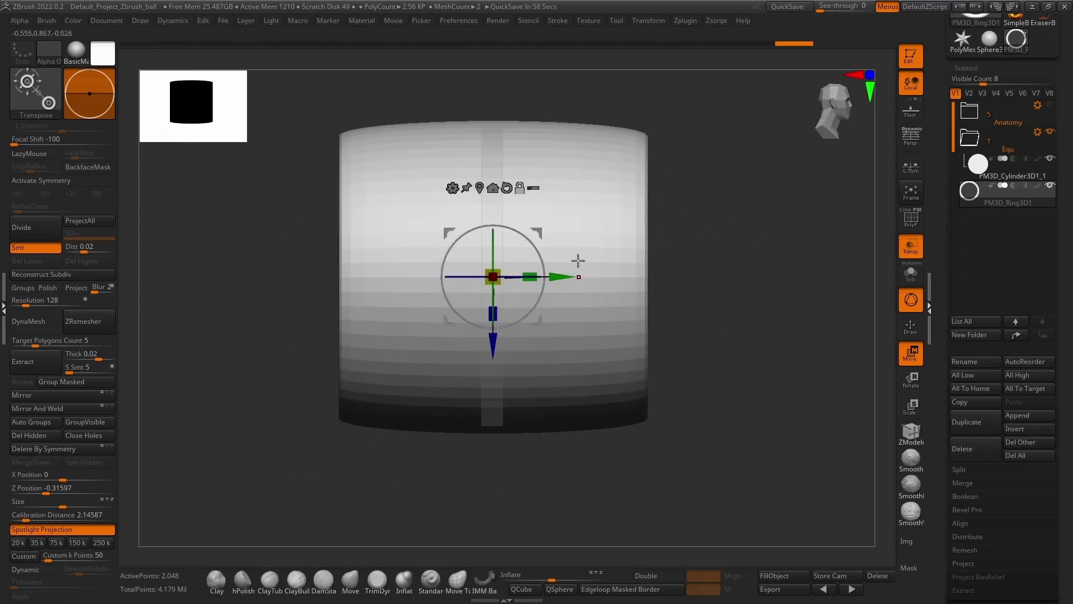
left_click_drag(582, 267, 808, 258)
left_click_drag(661, 49, 780, 52)
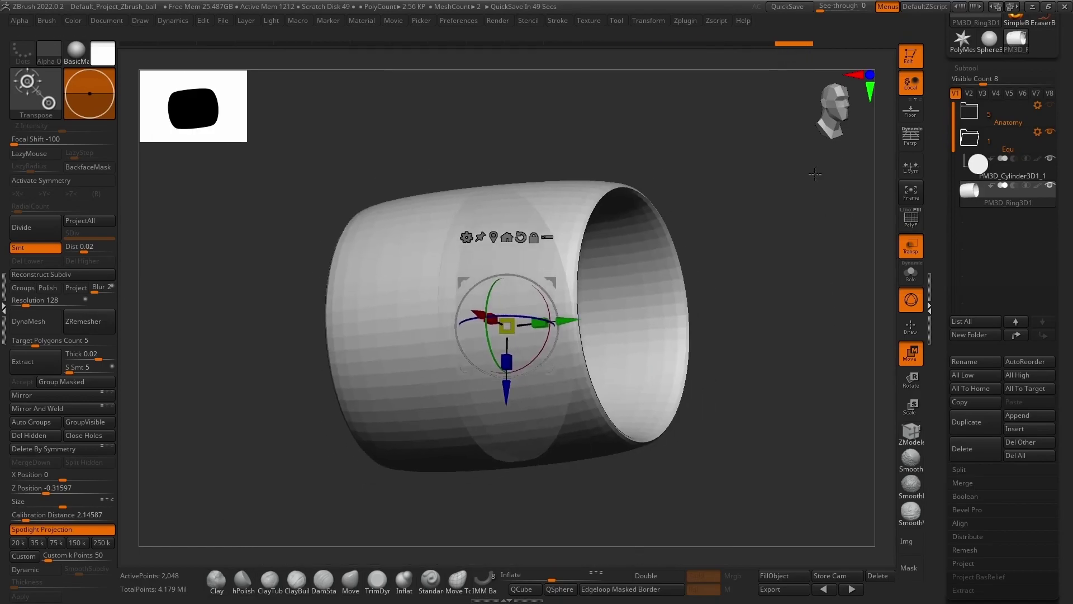
Clip both open ends of the stretched tube flat with the gizmo, shortening it to a band around the disc
left_click_drag(815, 174, 763, 206, "shift")
left_click_drag(763, 206, 716, 206, "alt")
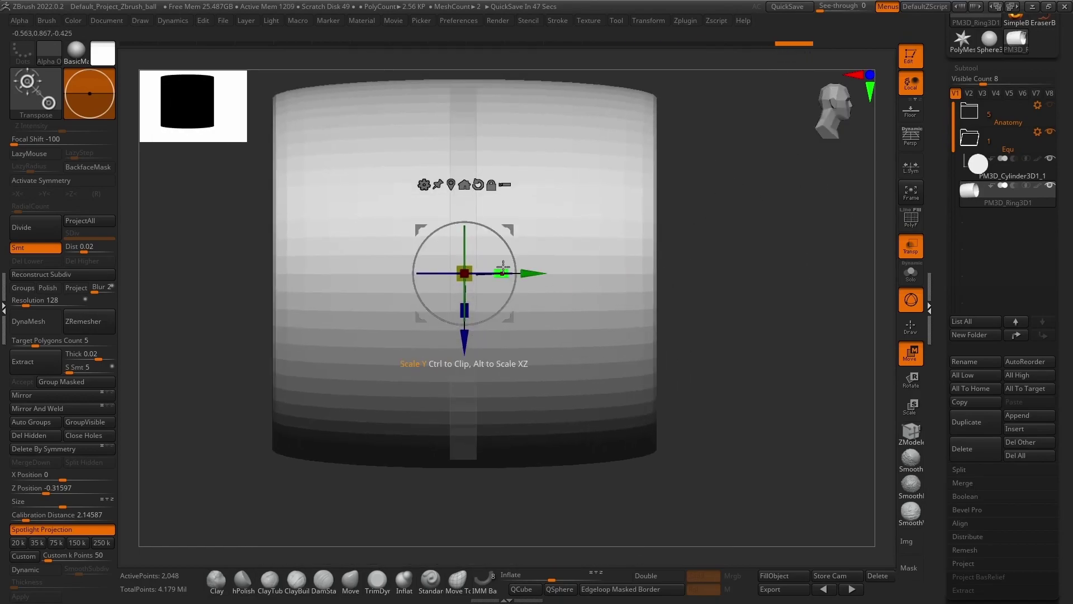
left_click_drag(501, 271, 729, 258)
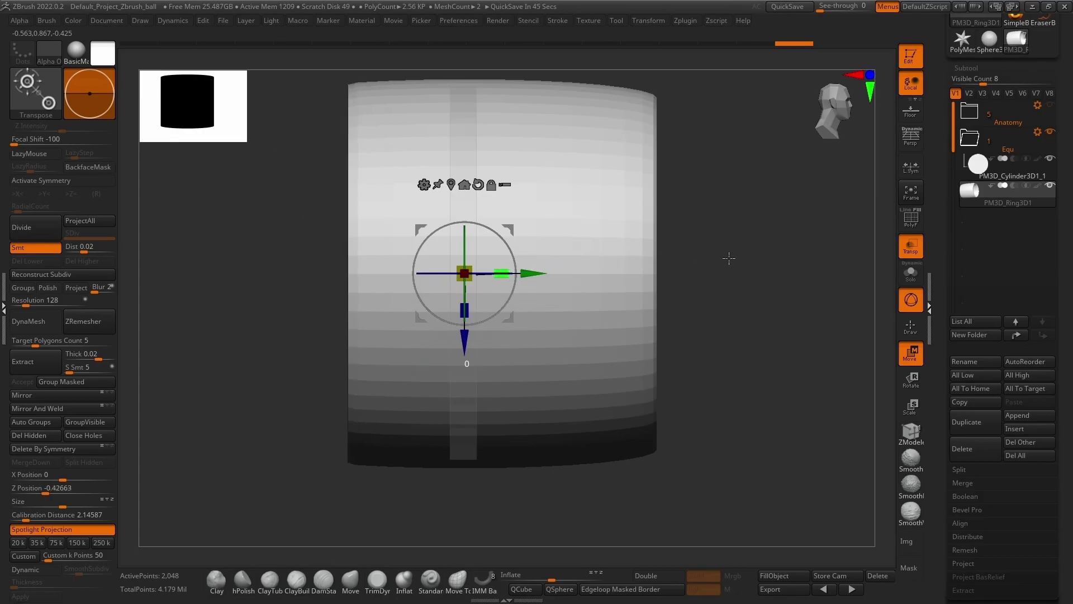
left_click_drag(535, 276, 363, 268, "alt")
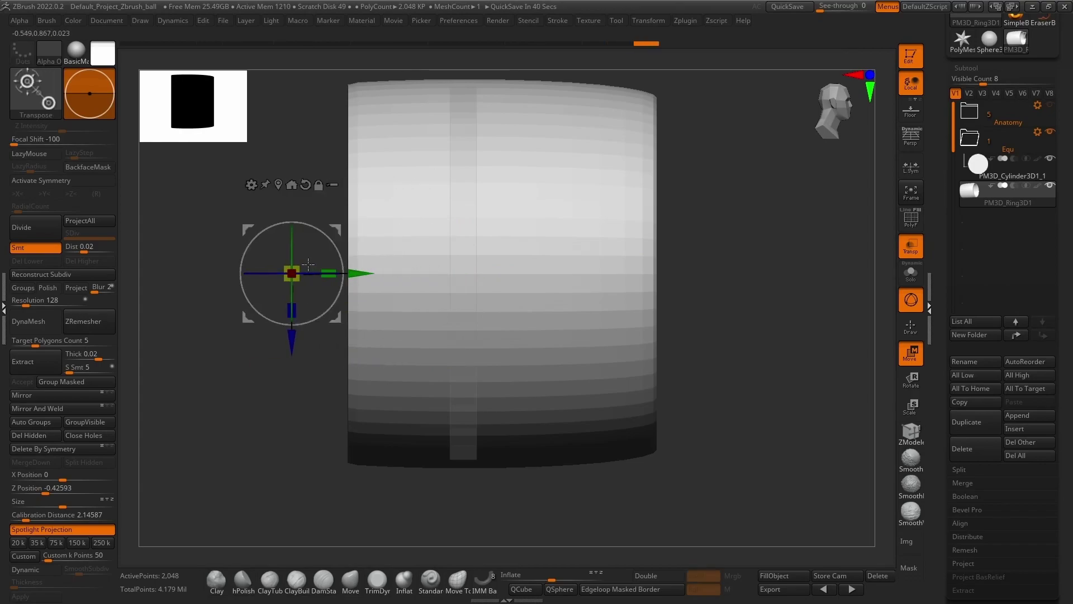
left_click_drag(393, 268, 529, 276, "ctrl")
left_click_drag(358, 271, 752, 266, "alt")
mouse_move(341, 273)
left_mouse_down("ctrl")
mouse_move(228, 295)
mouse_move(120, 296)
left_mouse_up("ctrl")
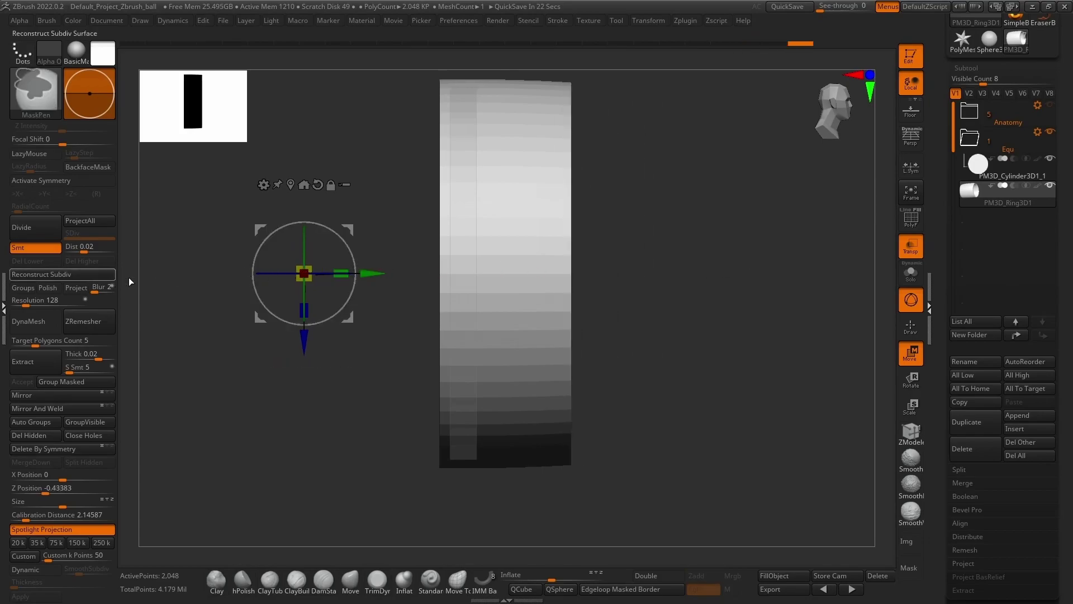
Clip the band's front side down to a thin flat rim slightly thicker than the disc, at Z position -0.31023
mouse_move(370, 273)
left_mouse_down("alt")
mouse_move(669, 278)
mouse_move(491, 285)
mouse_move(290, 256)
left_mouse_up("alt")
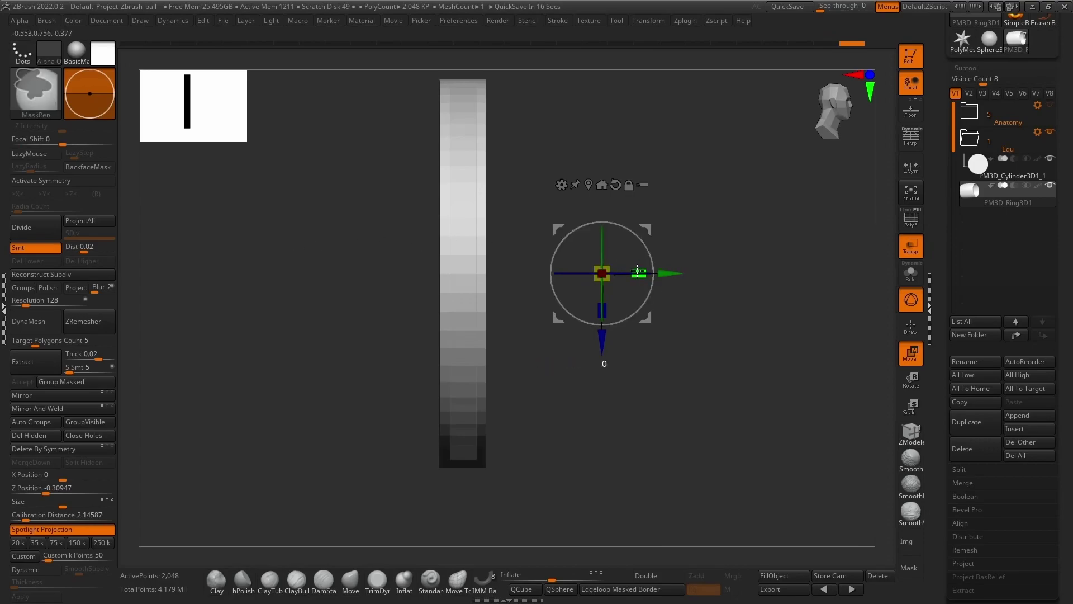
left_click_drag(640, 269, 645, 268)
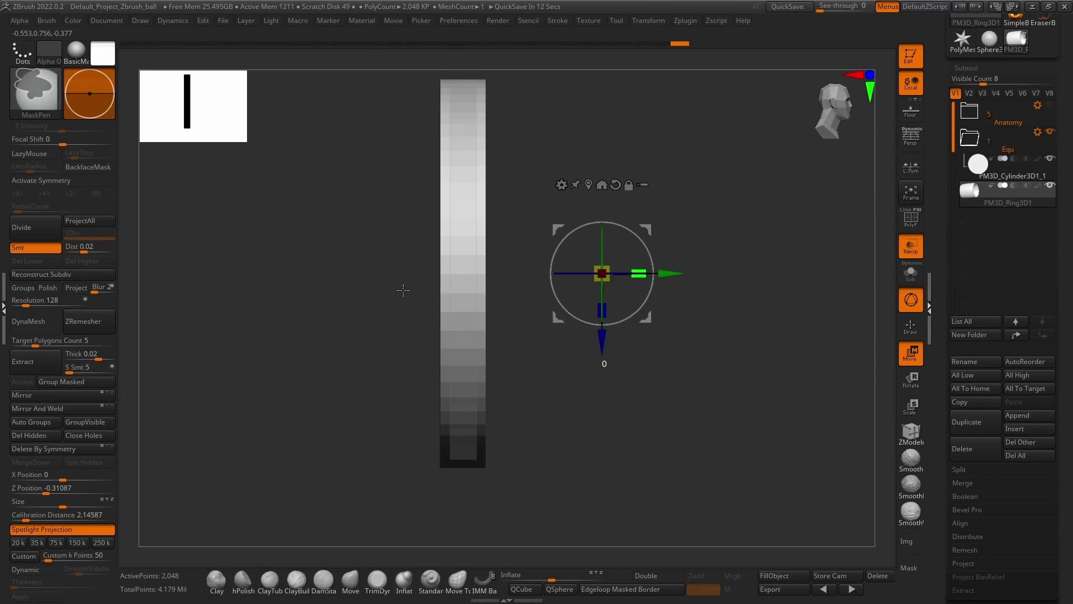
left_click_drag(612, 271, 438, 278, "alt")
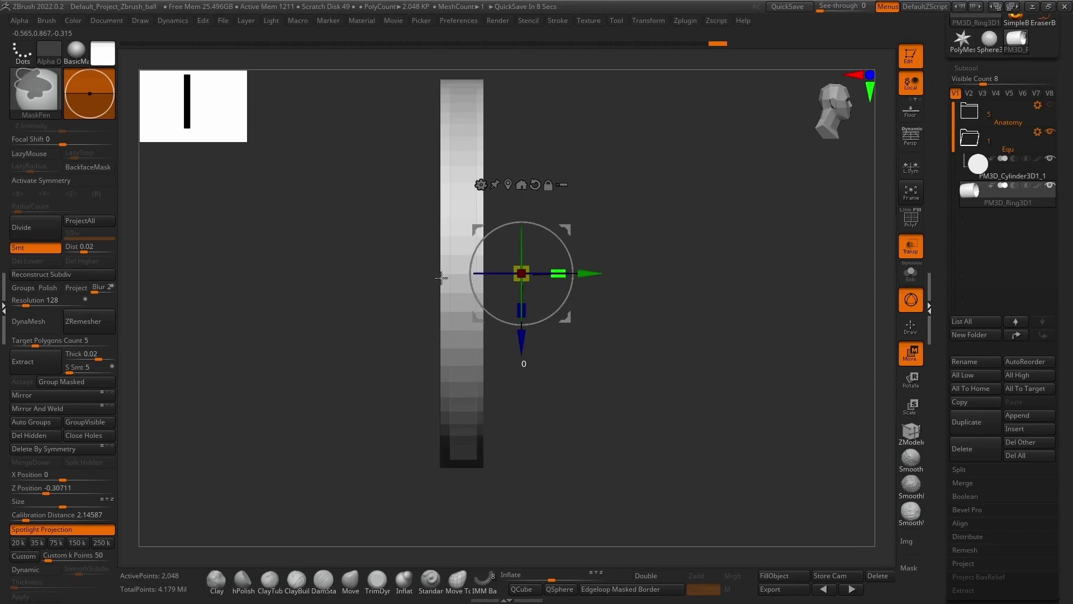
left_click_drag(558, 273, 566, 267)
Turn off transparency, return to Draw mode and display the polyframe to check the flat rim's topology
left_click_drag(805, 318, 720, 306)
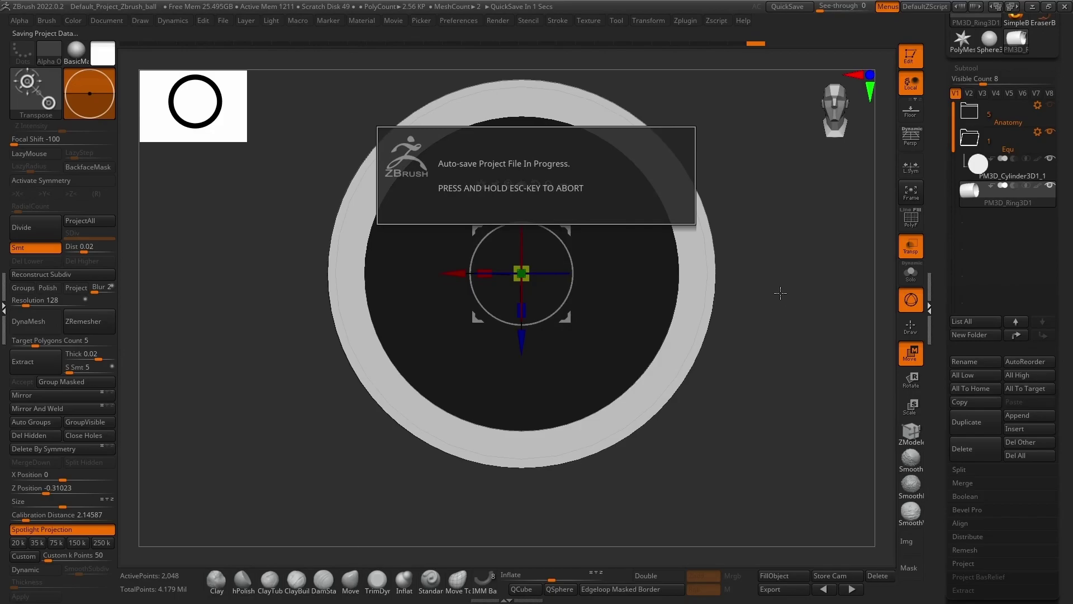
left_click(919, 246)
left_click_drag(808, 329, 784, 268)
left_click(907, 326)
mouse_move(780, 314)
left_mouse_down("shift")
mouse_move(789, 312)
mouse_move(683, 287)
mouse_move(722, 247)
mouse_move(724, 297)
mouse_move(729, 282)
left_mouse_up("shift")
left_click_drag(755, 399, 860, 206, "alt")
left_click(907, 225)
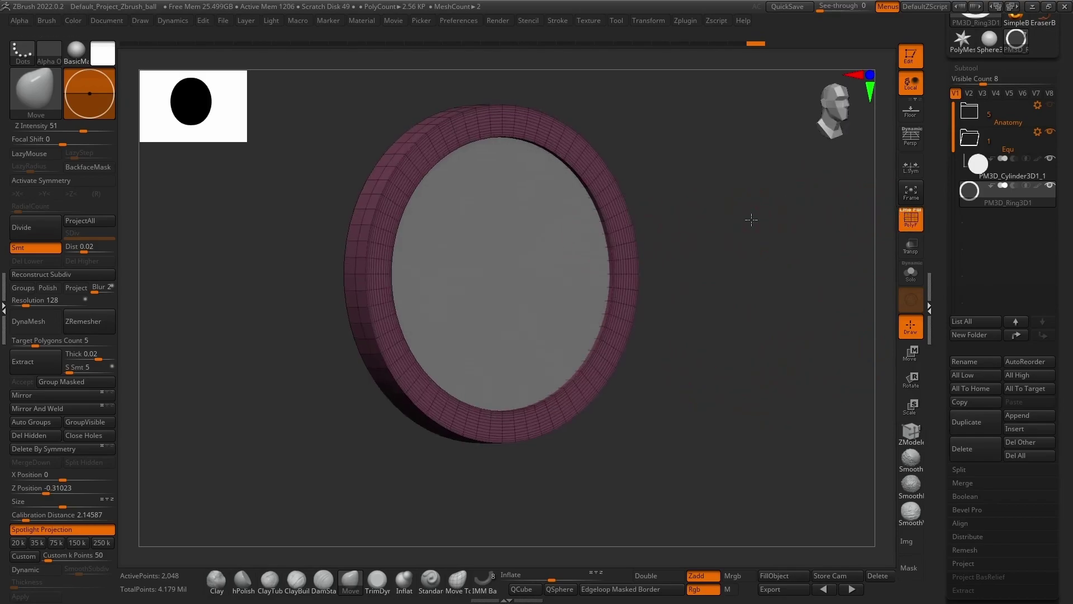
left_click_drag(752, 218, 789, 369)
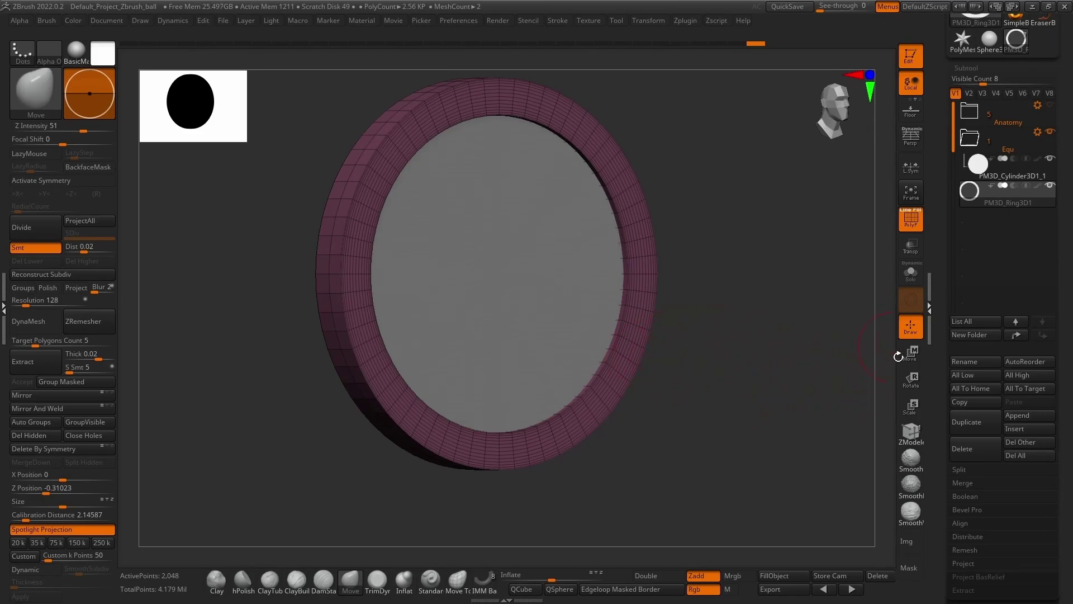
Switch to the ZModeler brush with the rim active and turn off the polyframe display
left_click(914, 440)
mouse_move(803, 371)
left_mouse_down("shift")
mouse_move(750, 360)
mouse_move(738, 411)
left_mouse_up("shift")
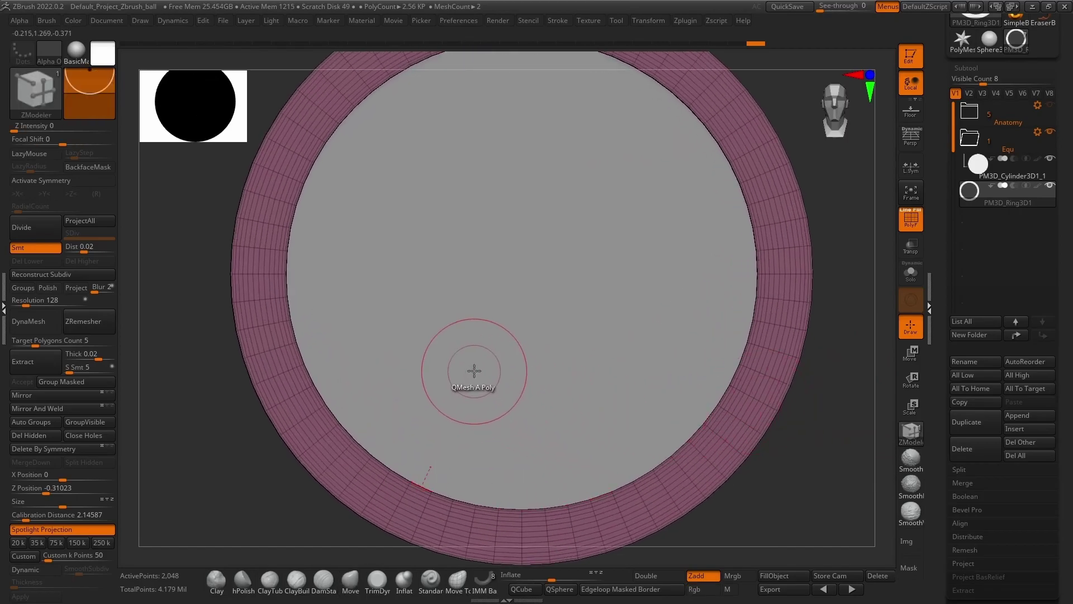
key("b")
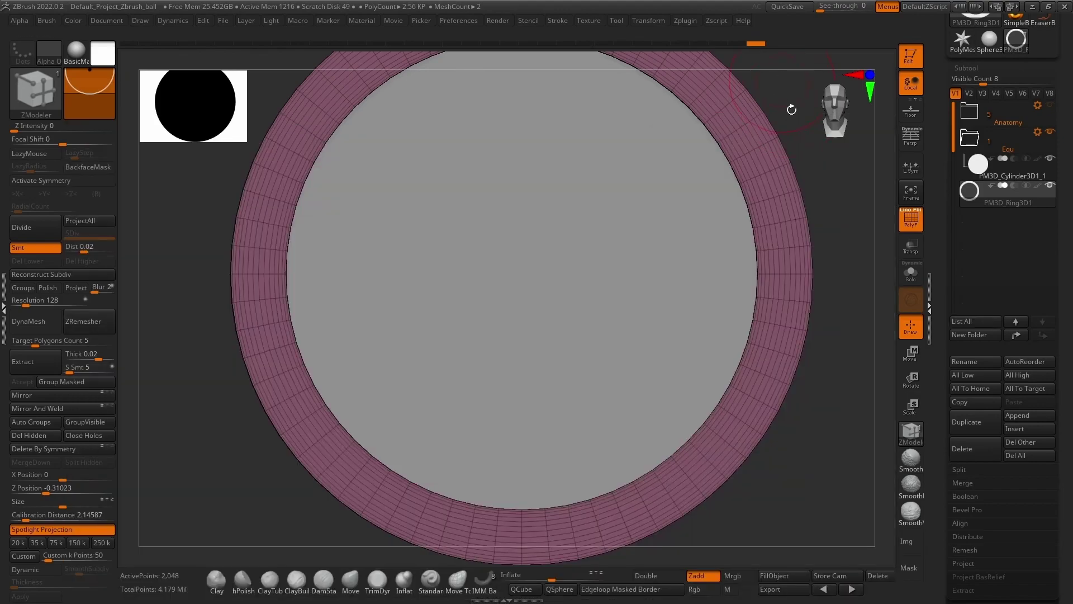
left_click_drag(864, 277, 861, 216, "alt")
left_click(910, 219)
mouse_move(805, 262)
left_mouse_down()
mouse_move(847, 263)
mouse_move(714, 275)
mouse_move(764, 297)
mouse_move(767, 335)
mouse_move(831, 239)
left_mouse_up()
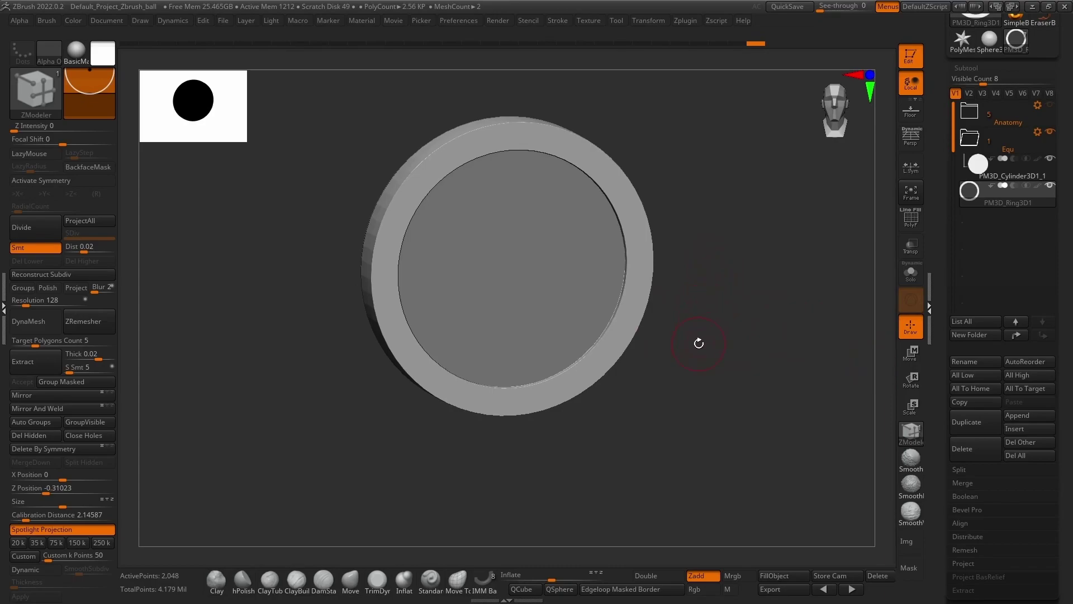
Activate symmetry for the rim along the Z axis only
left_click_drag(699, 344, 648, 300)
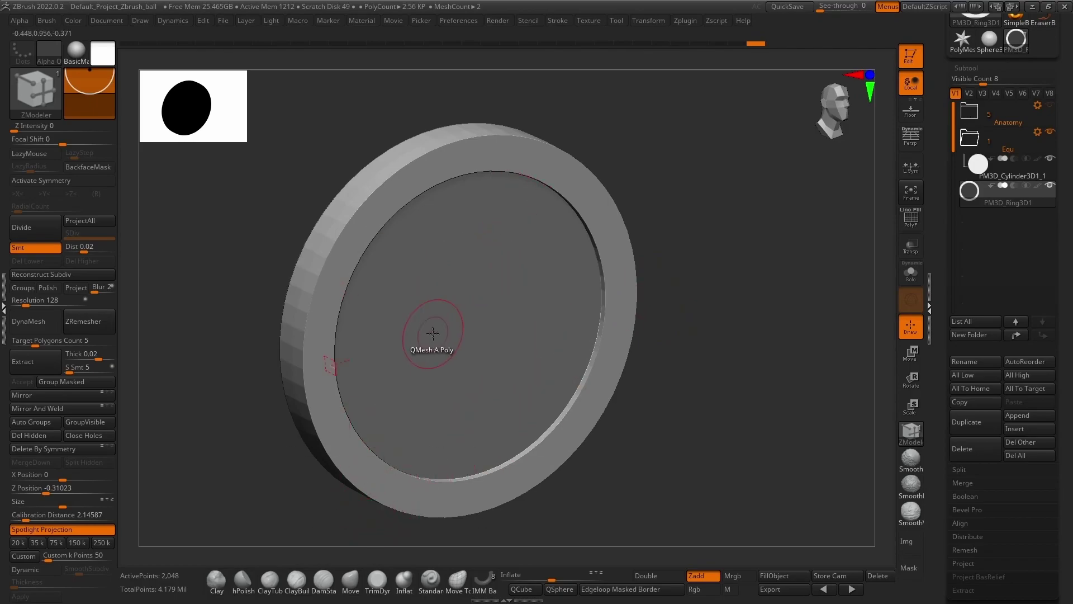
left_click_drag(816, 369, 831, 385, "shift")
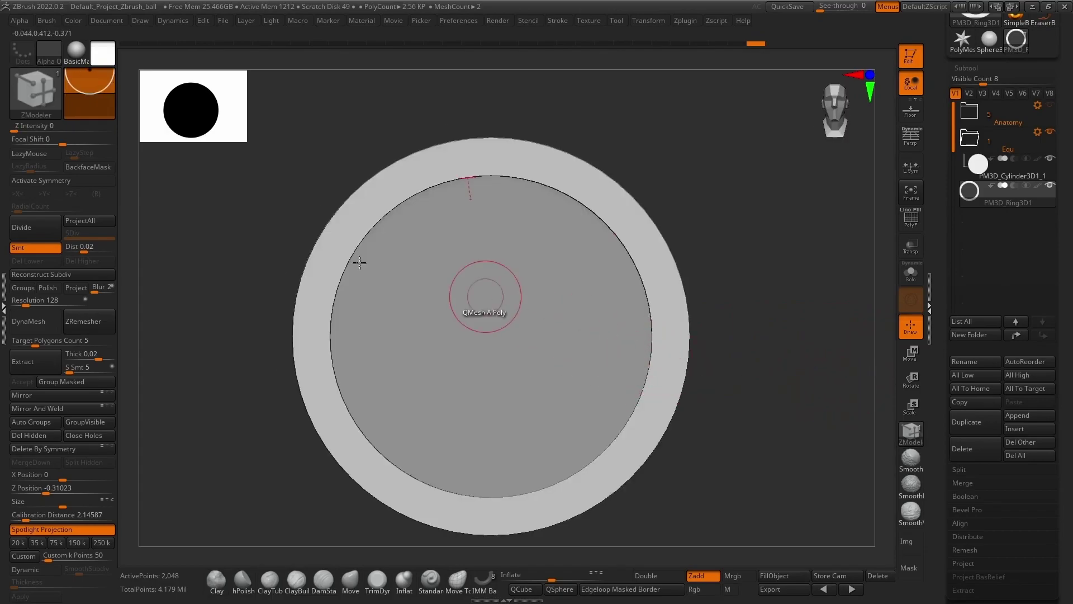
left_click(65, 181)
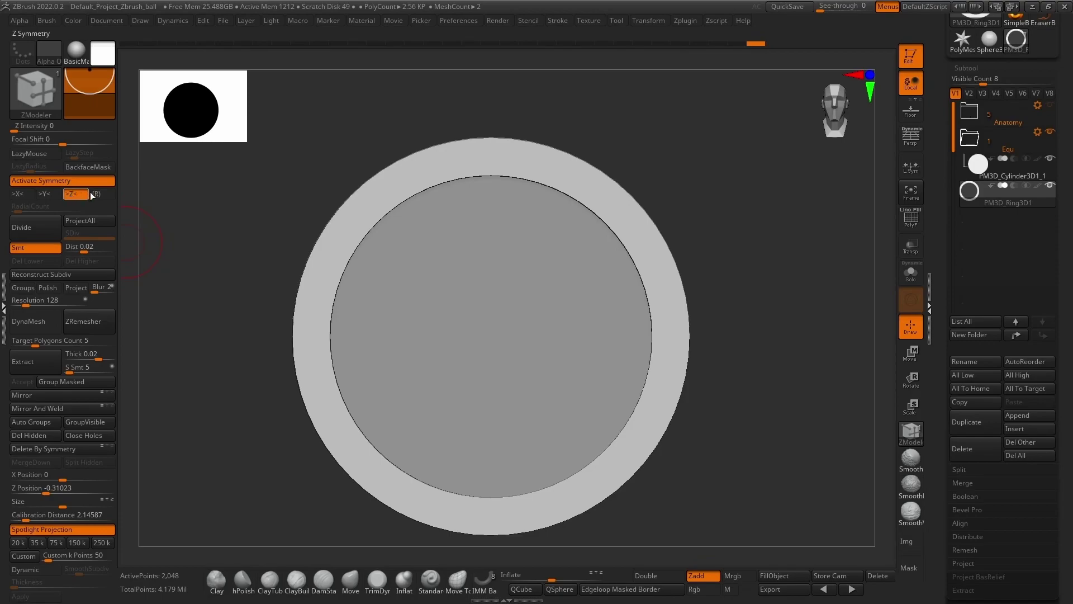
Enable radial symmetry around Z with a RadialCount of 32 and turn on local symmetry for the rim
left_click_drag(626, 204, 490, 182)
key("ctrl+z")
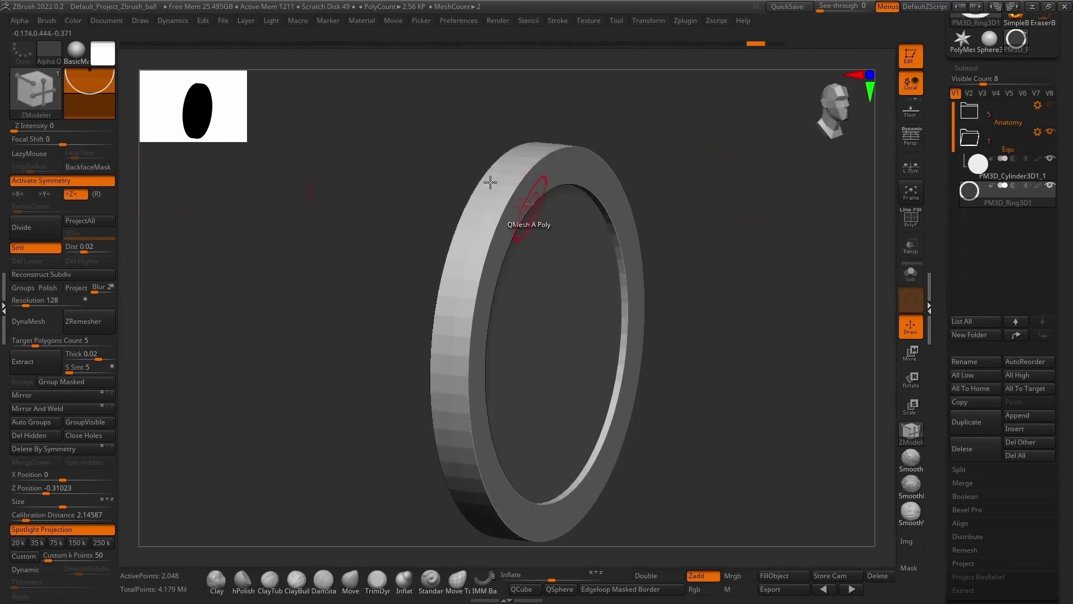
left_click(103, 194)
left_click_drag(19, 209, 35, 209)
left_click_drag(313, 213, 397, 221)
left_click(396, 218)
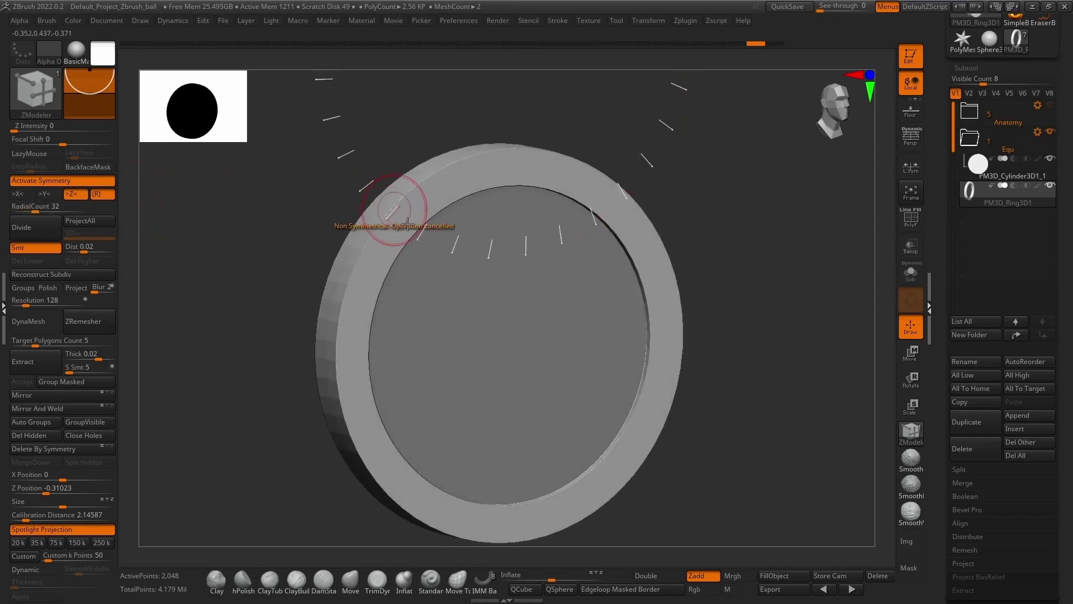
left_click_drag(757, 216, 793, 185, "shift")
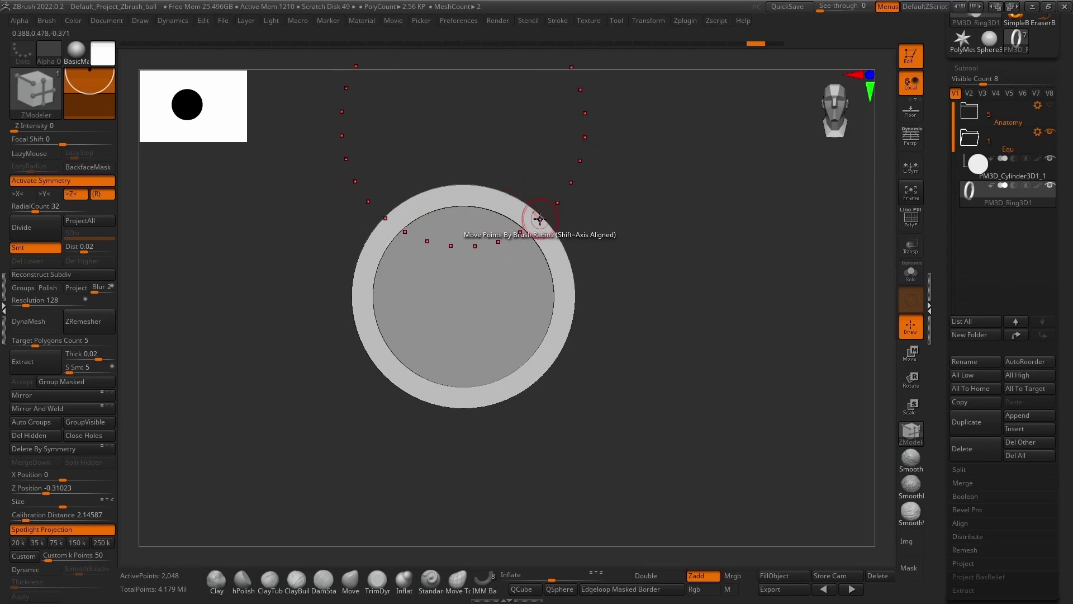
left_click(911, 172)
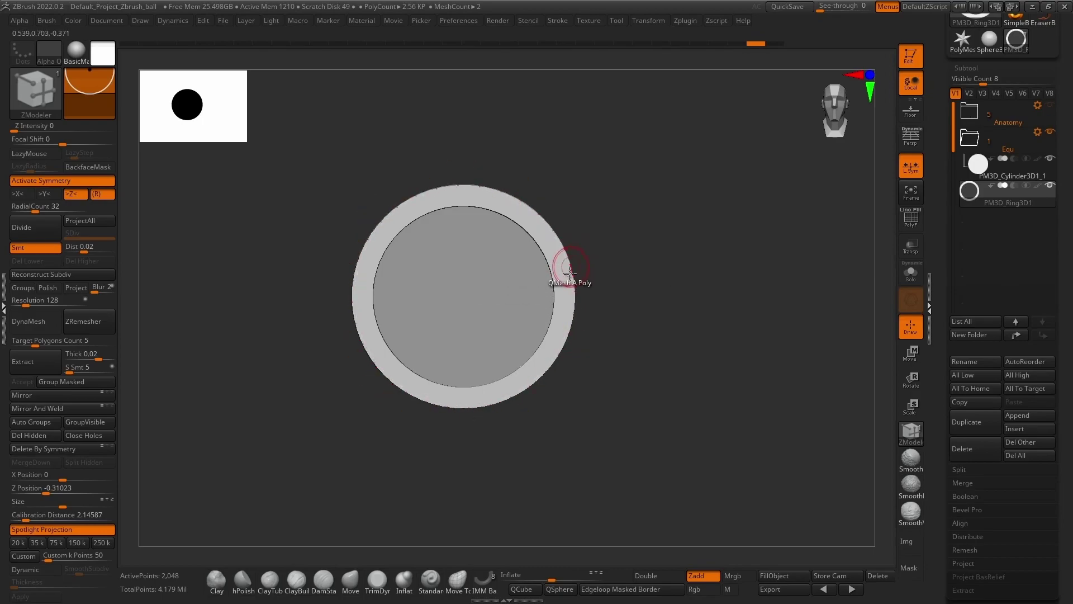
Try remeshing the rim with DynaMesh at resolution 128 while its polyframe is displayed
left_click_drag(676, 233, 807, 229, "alt")
key("shift+f")
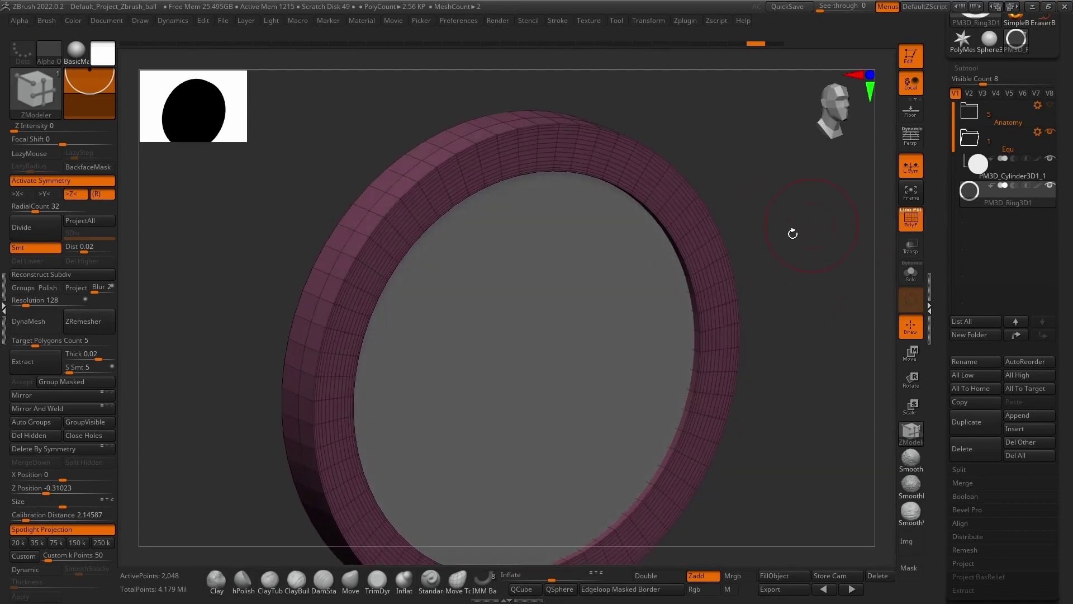
left_click(35, 322)
left_click_drag(253, 228, 217, 242)
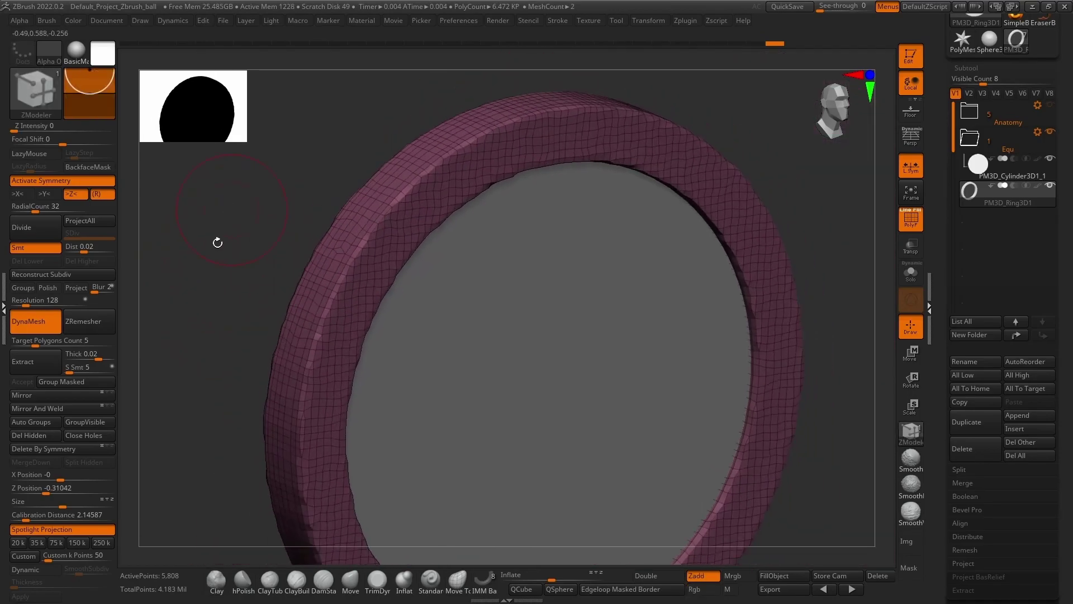
left_click(106, 334)
Remesh the rim with DynaMesh at resolution 1064, check the denser topology and turn off the polyframe display
left_click_drag(26, 306, 27, 305)
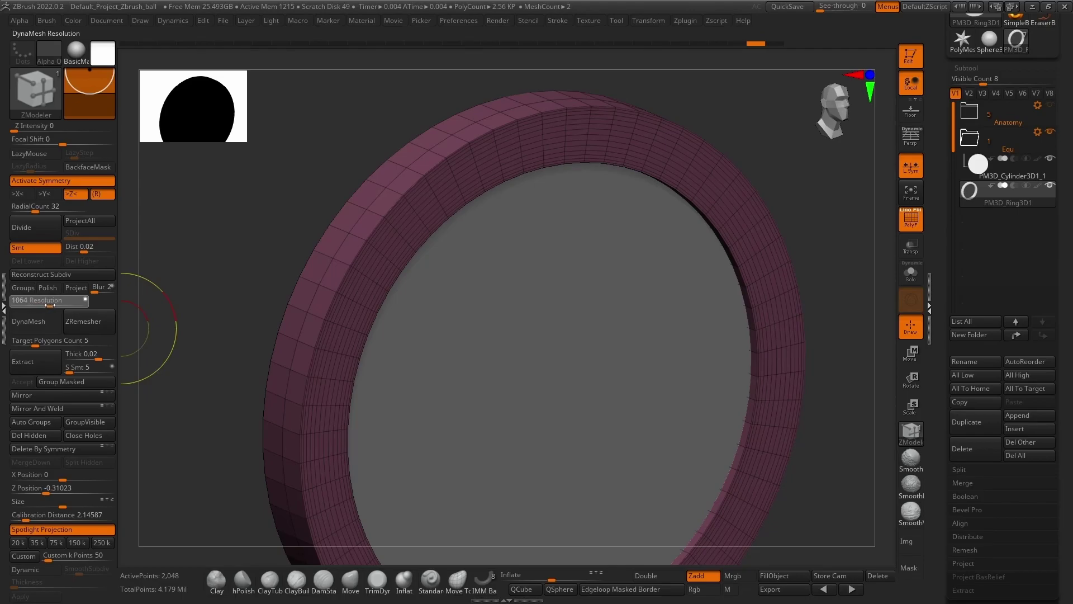
key("Return")
left_click(38, 326)
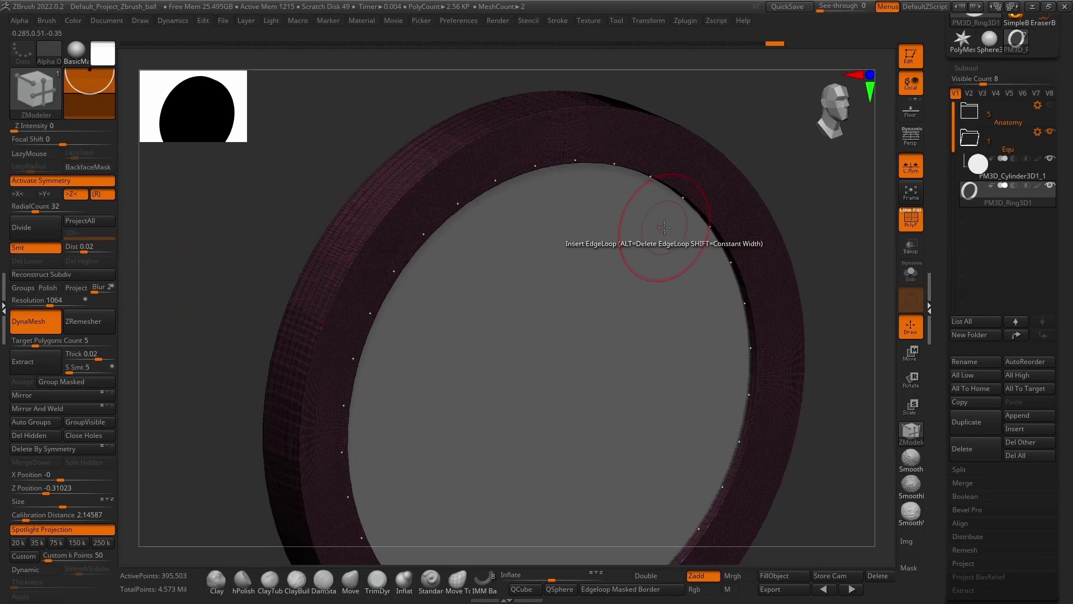
left_click(906, 223)
left_click(906, 222)
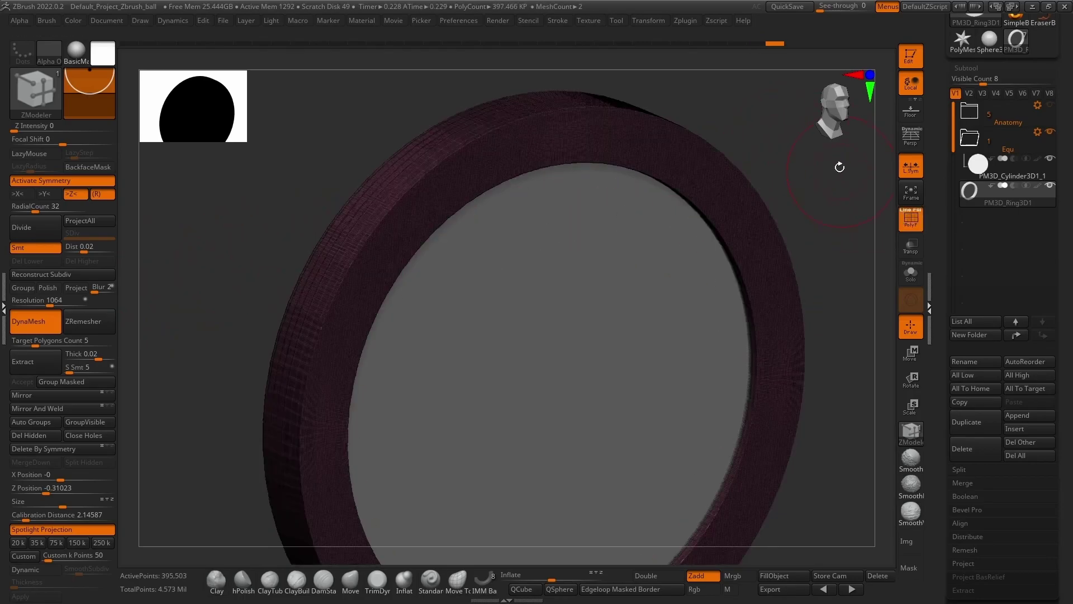
left_click_drag(841, 169, 815, 149)
left_click(913, 221)
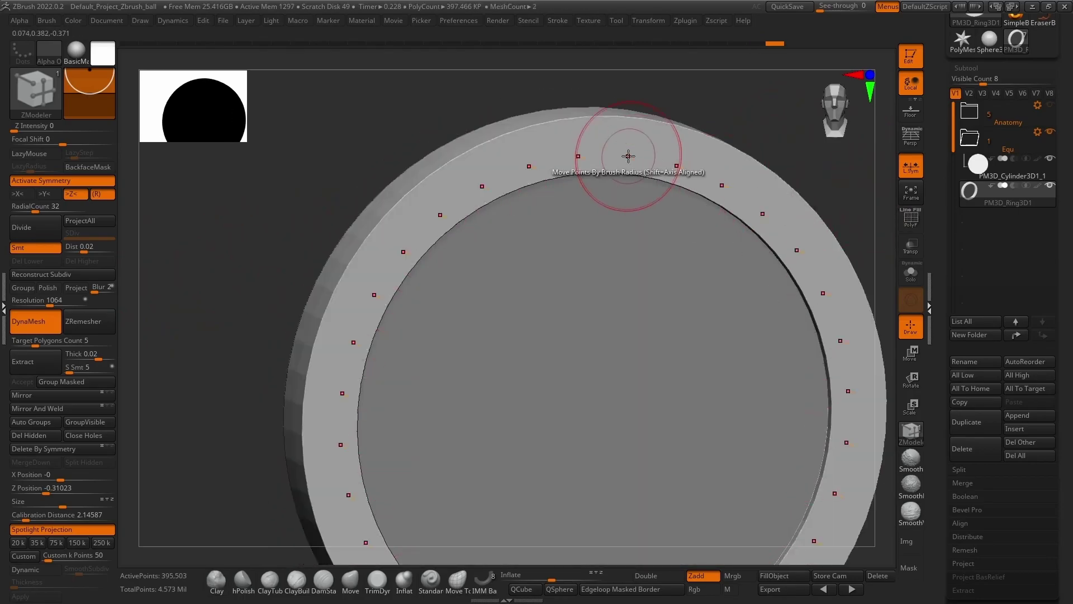
Bevel the rim's outer edge with the TrimDynamic brush, using a RadialCount of 60
left_click(377, 582)
mouse_move(580, 90)
left_mouse_down()
mouse_move(609, 108)
mouse_move(626, 99)
left_mouse_up()
left_click_drag(399, 147, 449, 148)
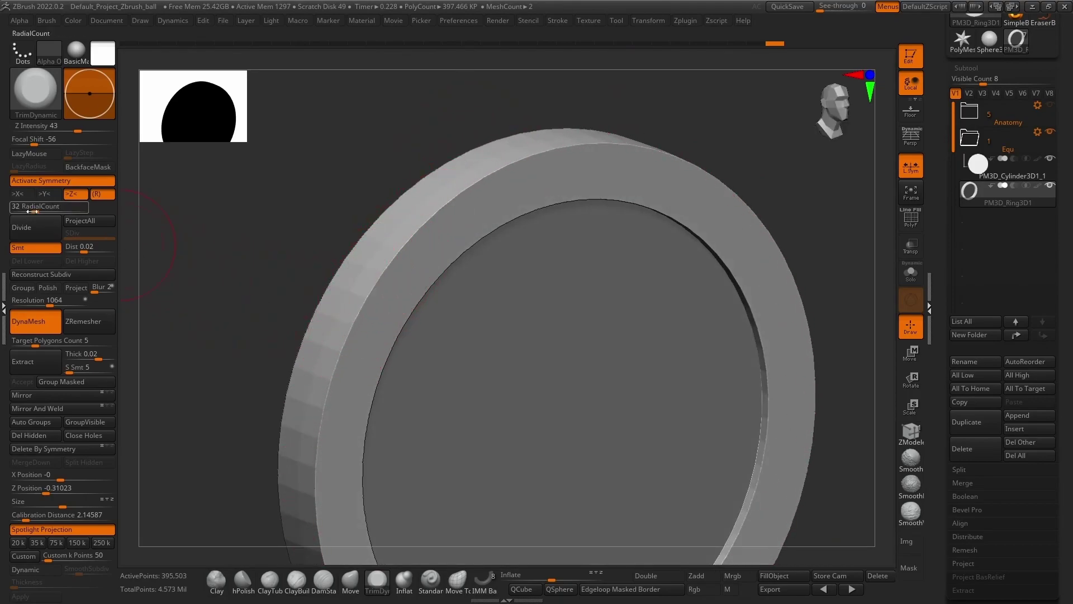
left_click_drag(37, 208, 55, 208)
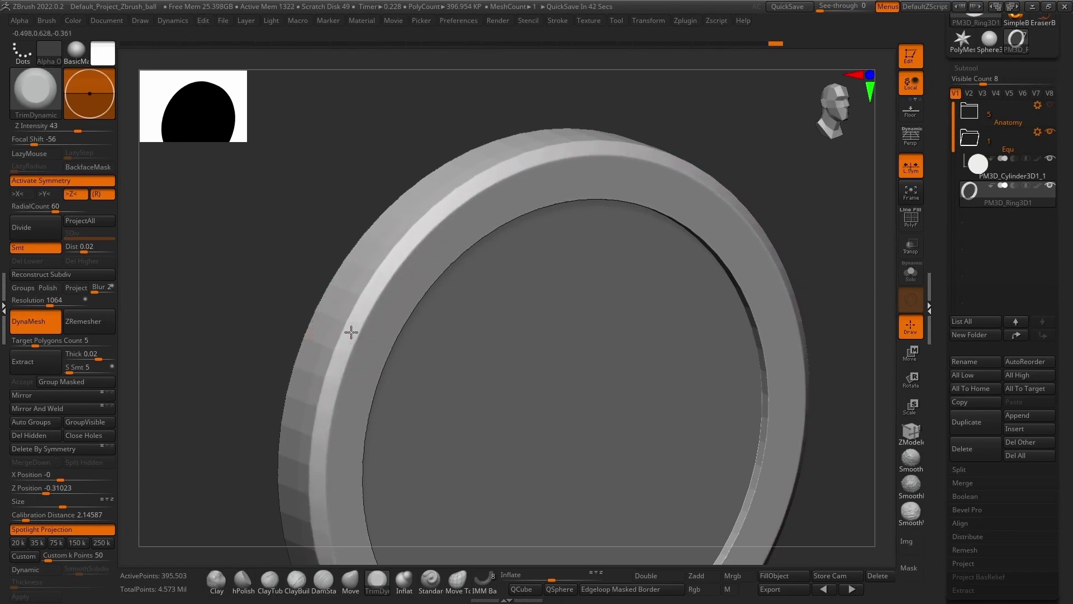
left_click_drag(268, 410, 498, 279)
left_click_drag(539, 154, 587, 196)
left_click_drag(384, 298, 396, 294)
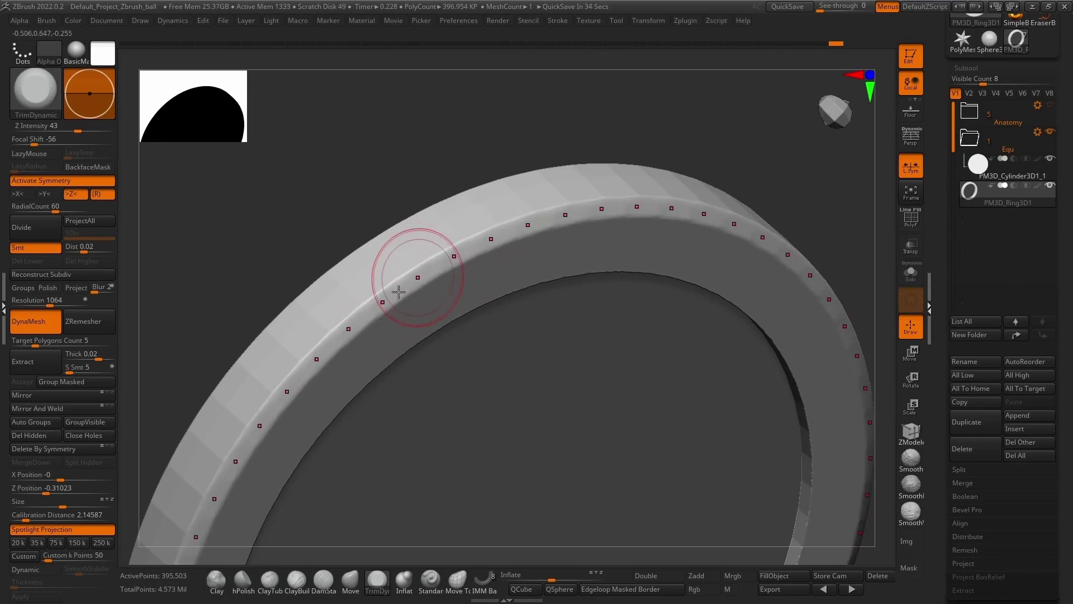
mouse_move(699, 164)
left_mouse_down()
mouse_move(738, 158)
mouse_move(723, 173)
left_mouse_up()
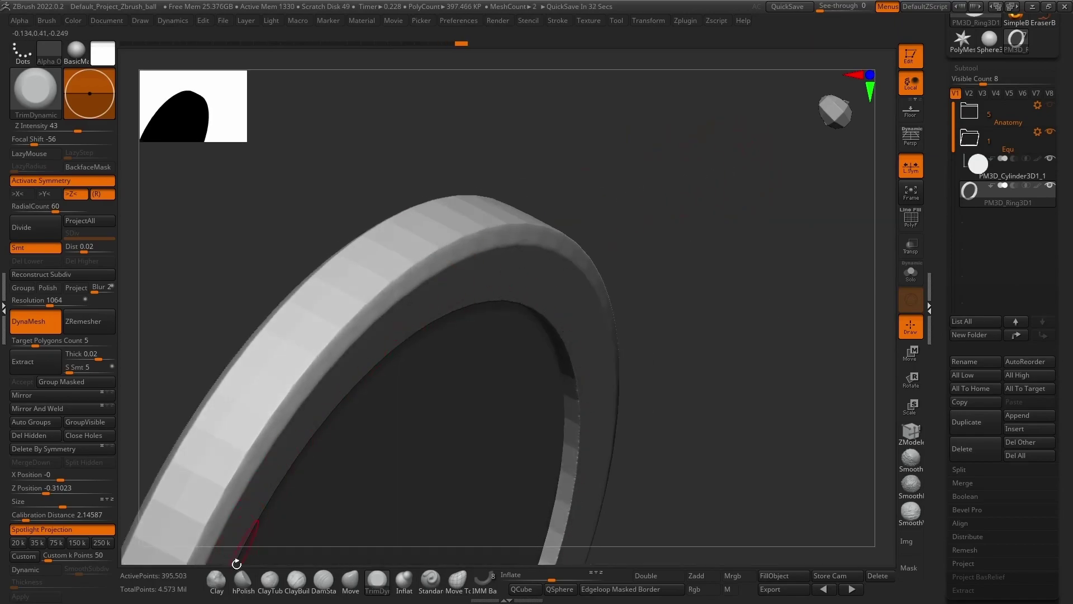
Polish the rim's bevelled outer edge with the hPolish brush
left_click(242, 582)
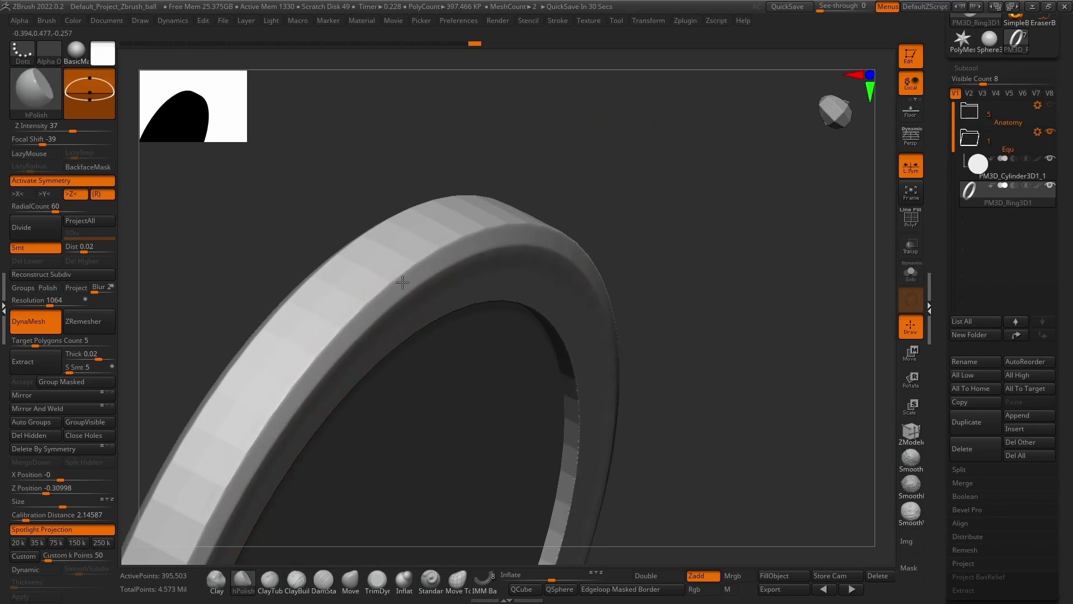
left_click_drag(544, 236, 365, 289)
mouse_move(467, 123)
left_mouse_down()
mouse_move(705, 292)
mouse_move(553, 276)
mouse_move(347, 292)
left_mouse_up()
left_click_drag(419, 226, 511, 246)
Soften the rim's inner edge next to the disc with hPolish strokes and check the whole shield
left_click_drag(372, 320, 385, 297)
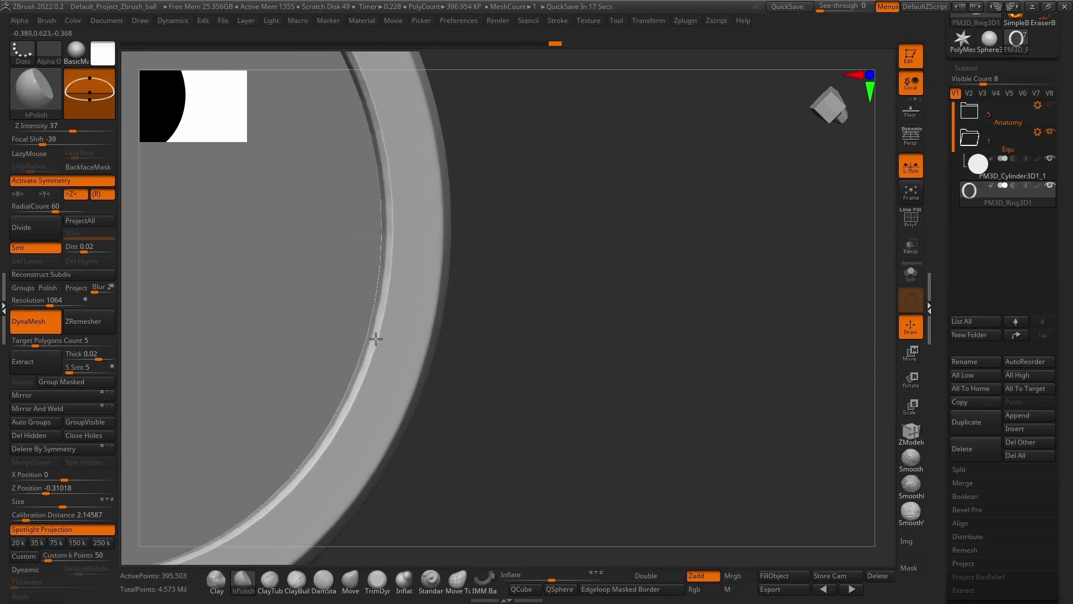
left_click_drag(503, 218, 347, 251)
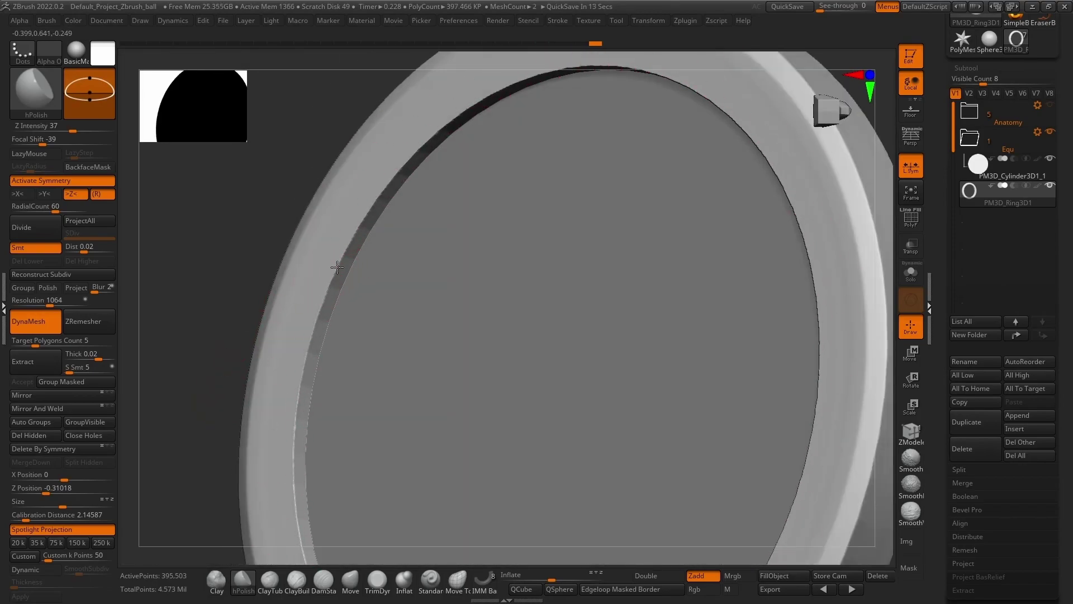
mouse_move(329, 288)
left_mouse_down()
mouse_move(353, 240)
mouse_move(323, 284)
left_mouse_up()
left_click_drag(192, 431, 226, 374)
mouse_move(330, 278)
left_mouse_down()
mouse_move(359, 223)
mouse_move(313, 273)
left_mouse_up()
key("f")
left_click_drag(132, 249, 793, 260)
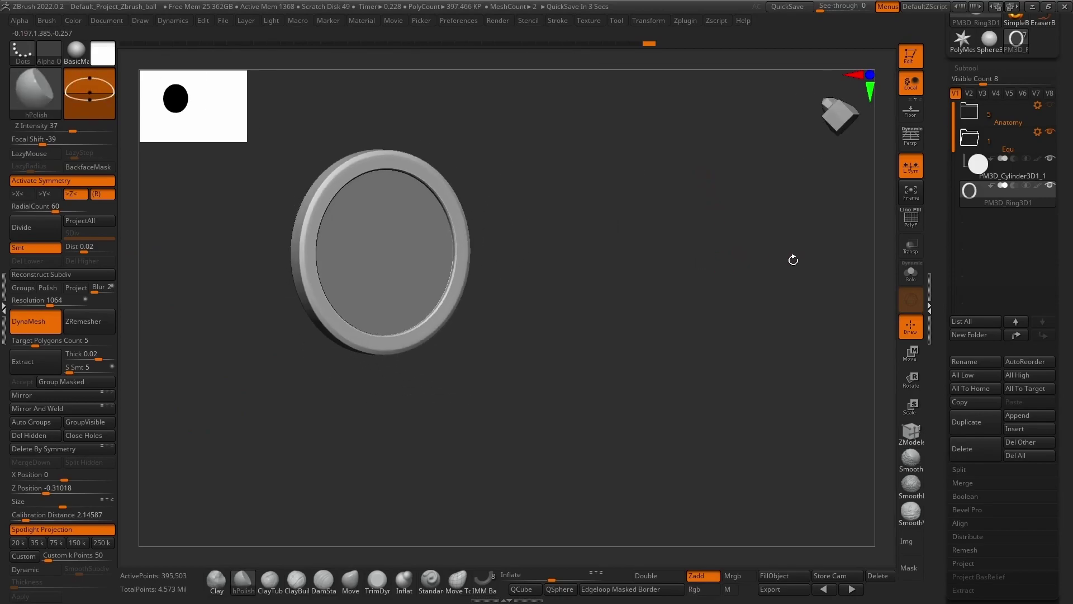
left_click_drag(737, 396, 656, 423)
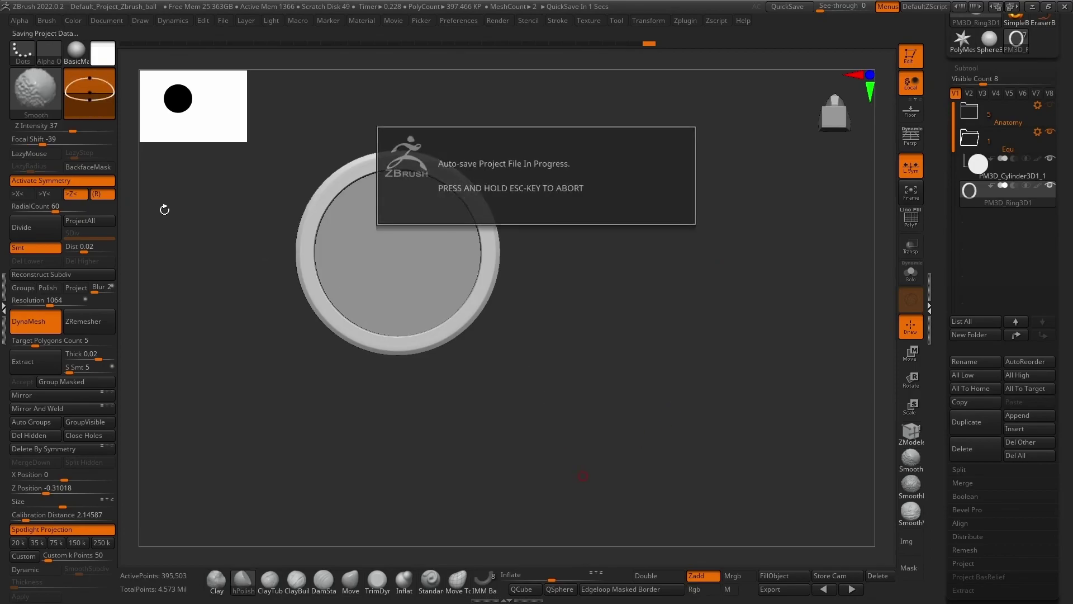
Switch to the IMM Basic brush, try radial inserts of PolySphere and PM3D_Cylinder on the rim, and undo both
left_click(480, 591)
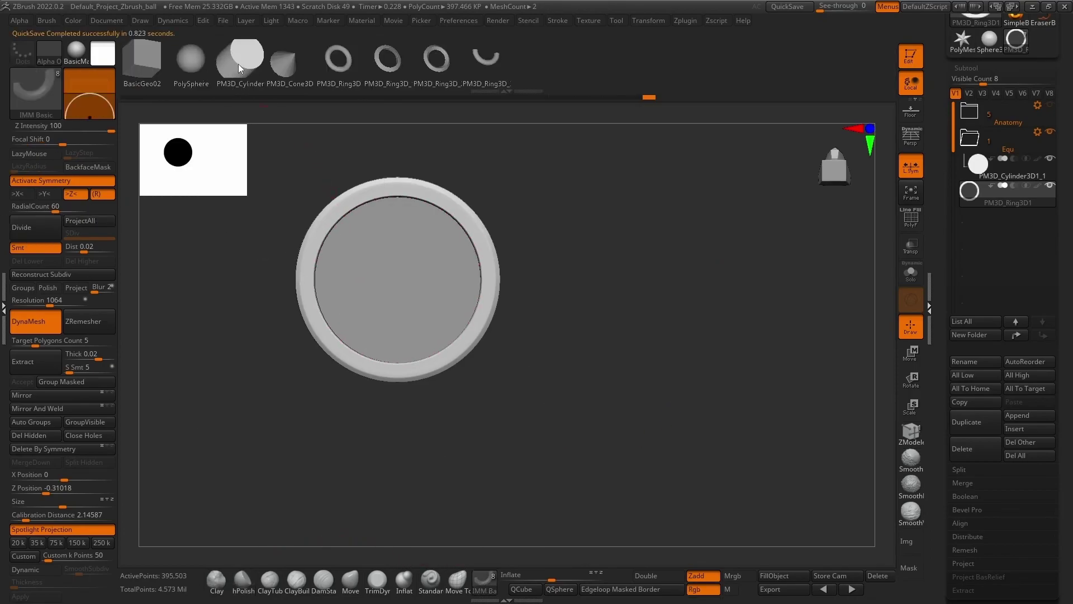
left_click_drag(542, 238, 608, 246, "alt")
left_click(193, 68)
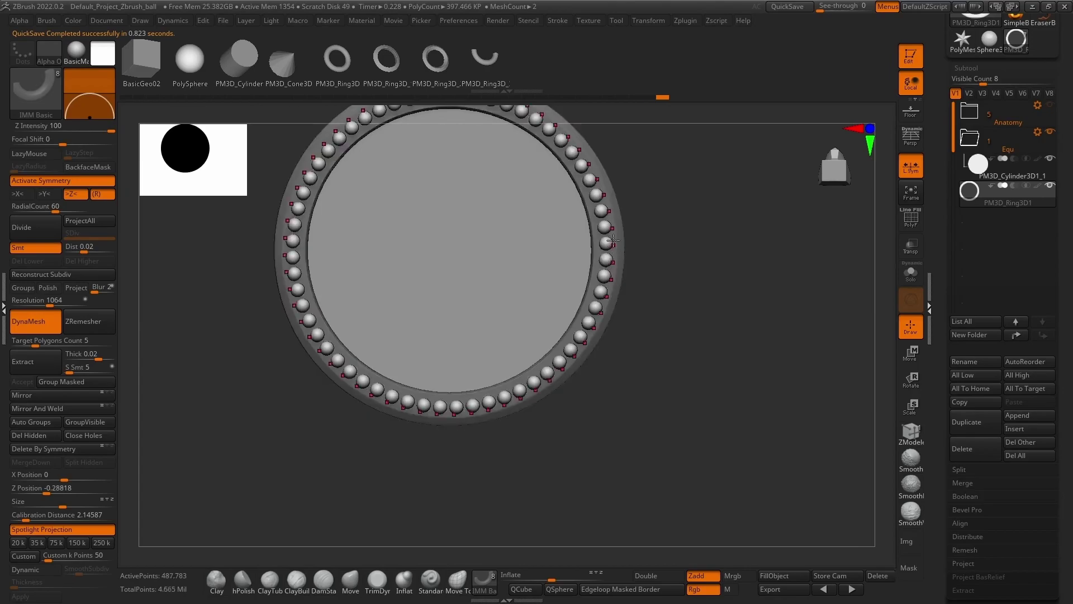
key("ctrl+z")
left_click_drag(595, 234, 692, 301)
left_click_drag(722, 258, 752, 265)
key("ctrl+z")
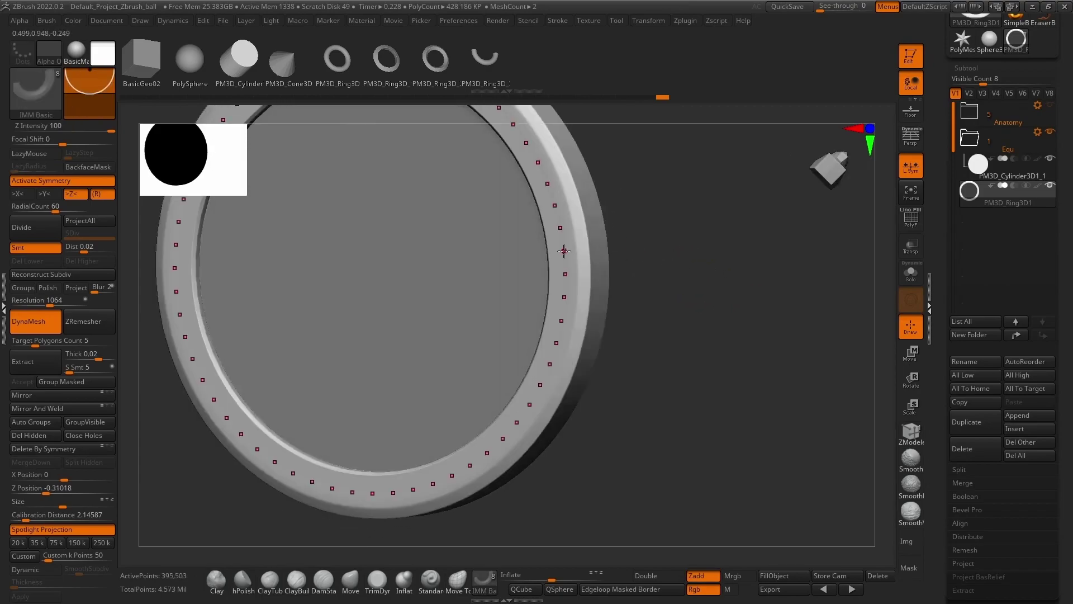
Face the shield straight on and set the rim's RadialCount to 16
left_click_drag(659, 254, 665, 257, "shift")
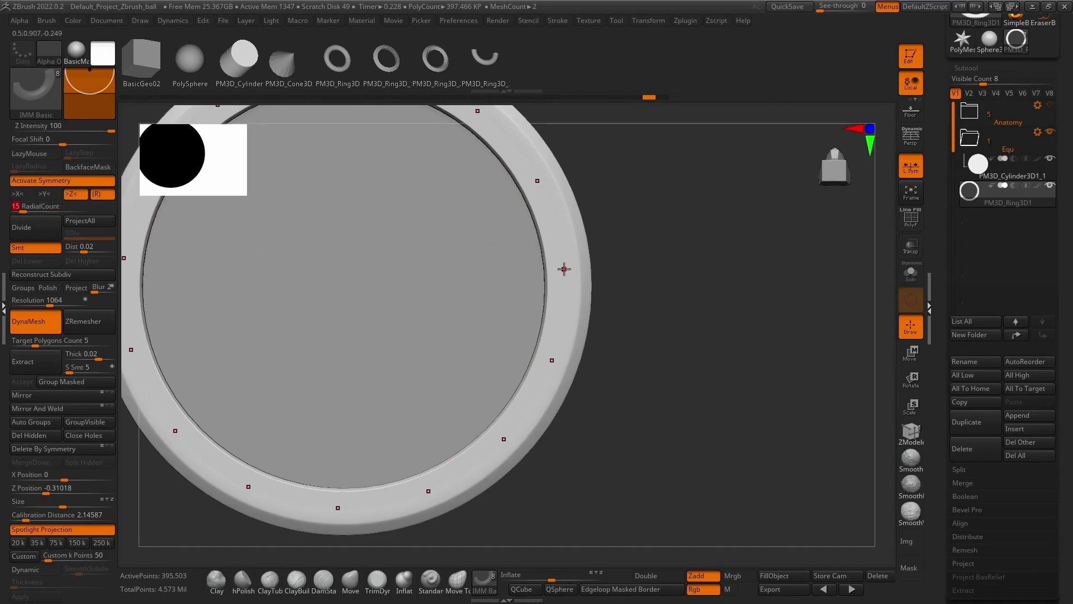
key("f")
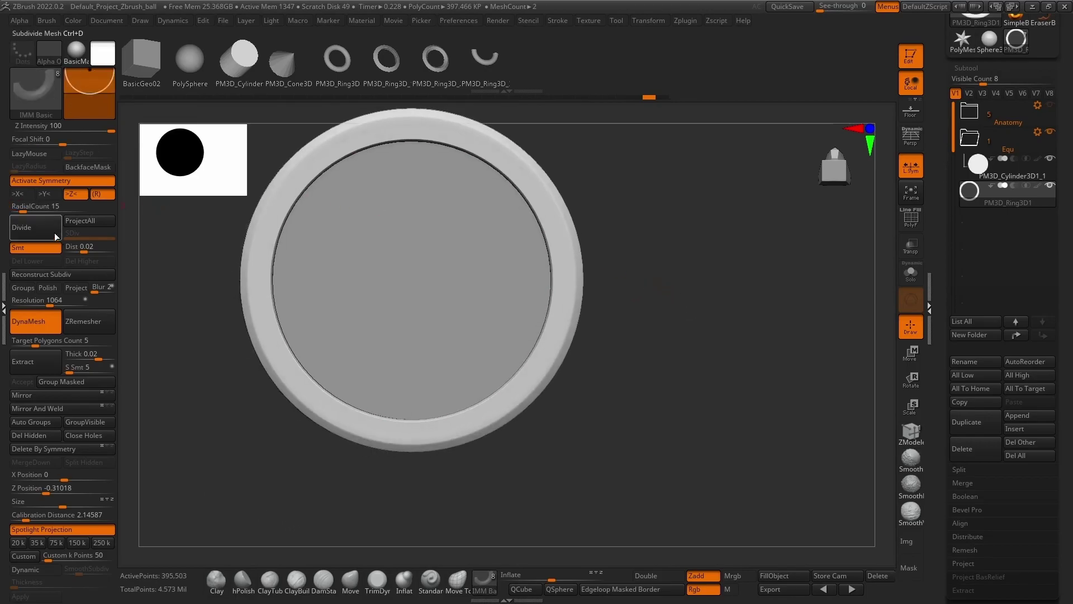
type("16")
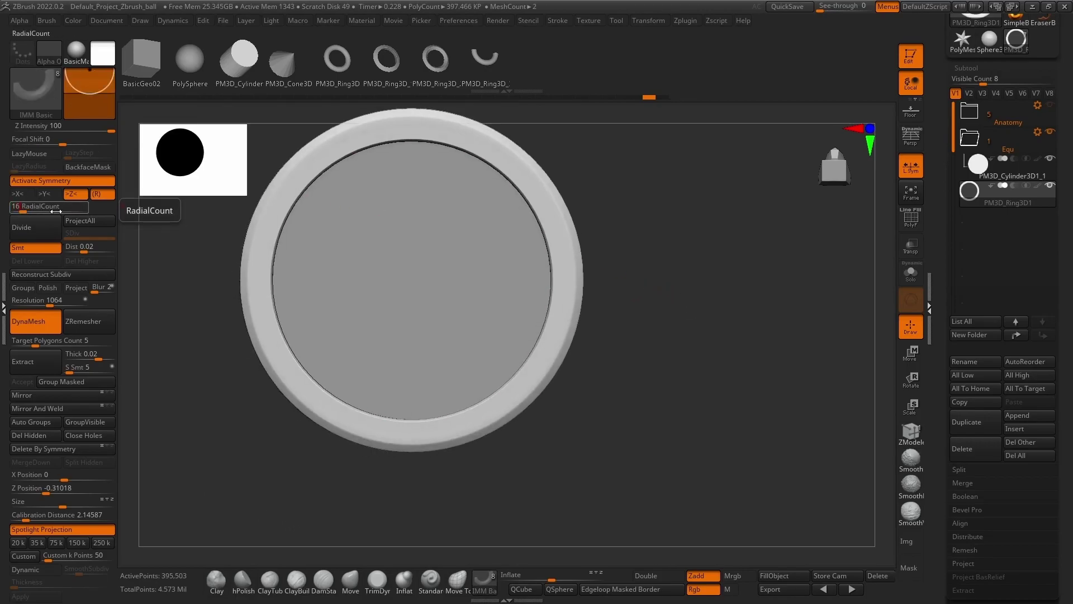
key("Return")
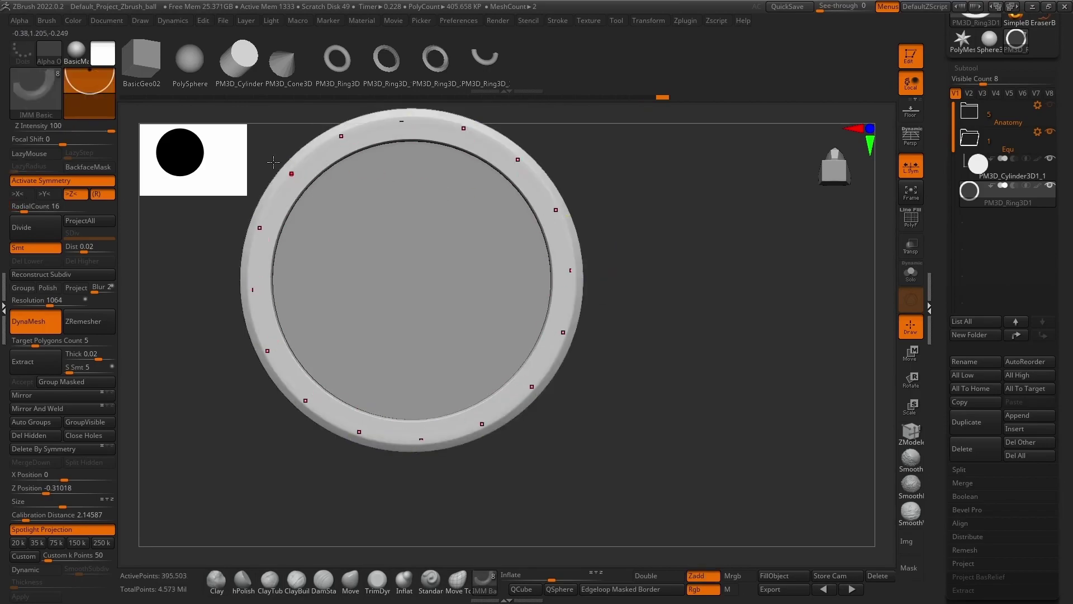
Centre the insert brush's placement depth and test it with a ring of 16 cylinders around the rim
mouse_move(100, 85)
left_mouse_down()
mouse_move(105, 100)
mouse_move(110, 84)
left_mouse_up()
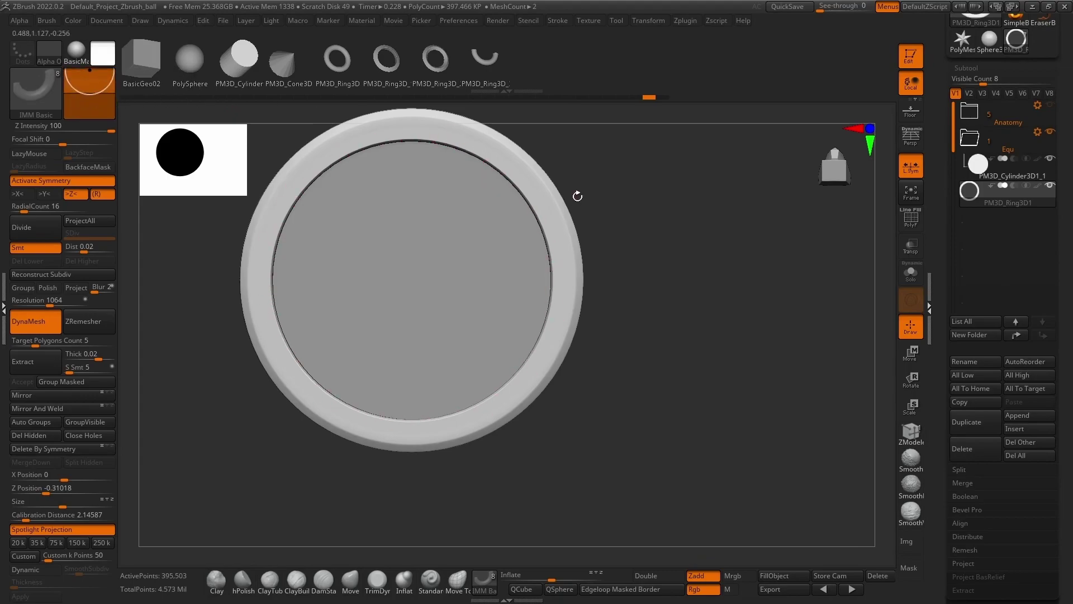
left_click_drag(568, 229, 472, 309)
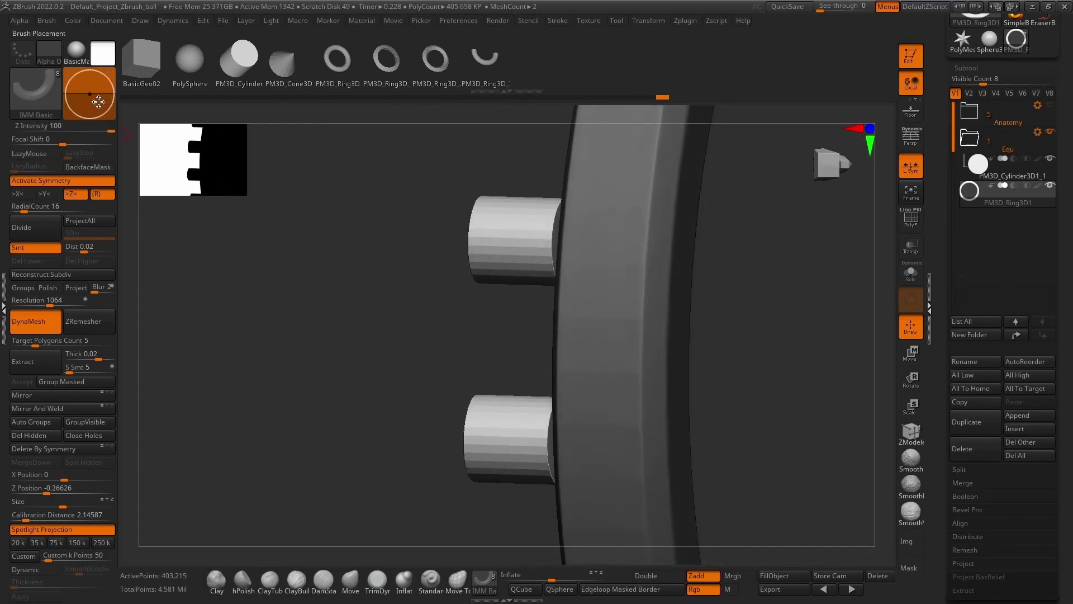
left_click_drag(297, 255, 921, 305)
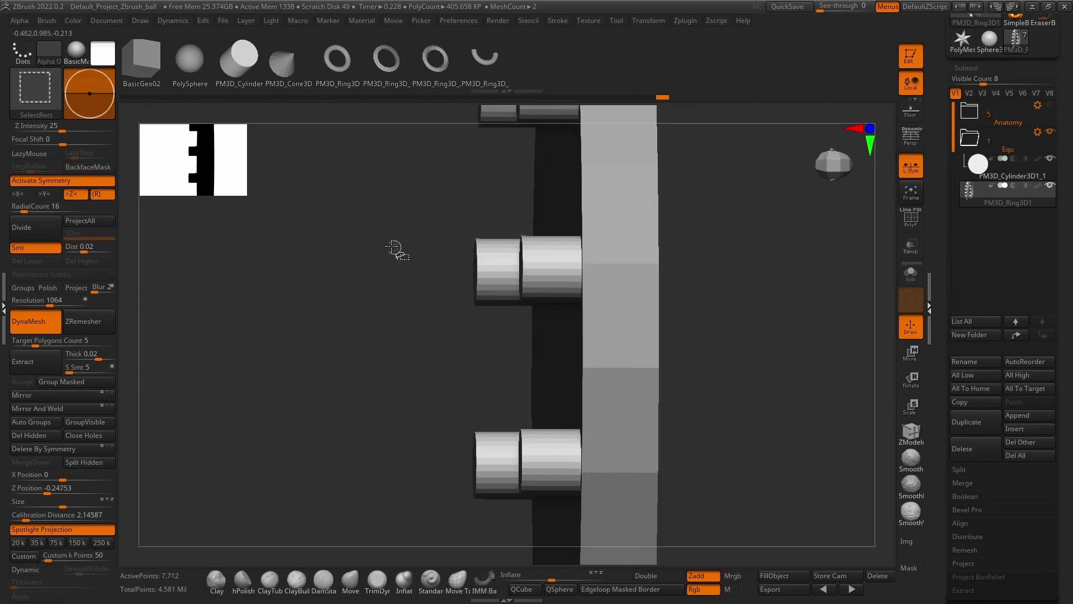
left_click_drag(380, 263, 527, 252, "shift")
left_click_drag(649, 239, 611, 278)
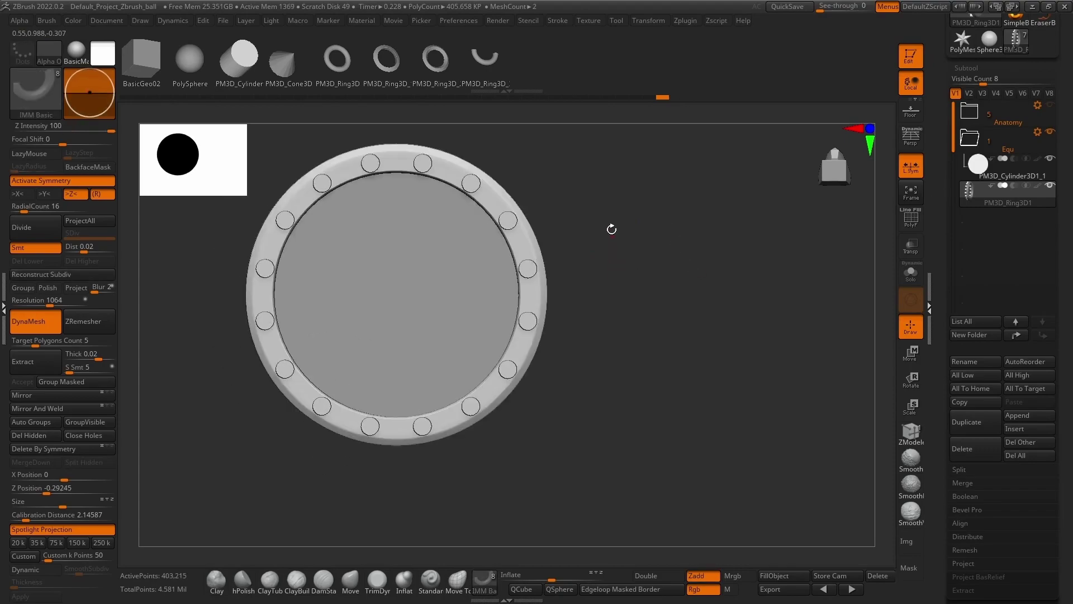
Undo the test cylinders and insert 16 smaller ones evenly around the middle of the rim's face
left_click_drag(612, 230, 611, 253, "alt")
key("ctrl+z")
key("ctrl+z")
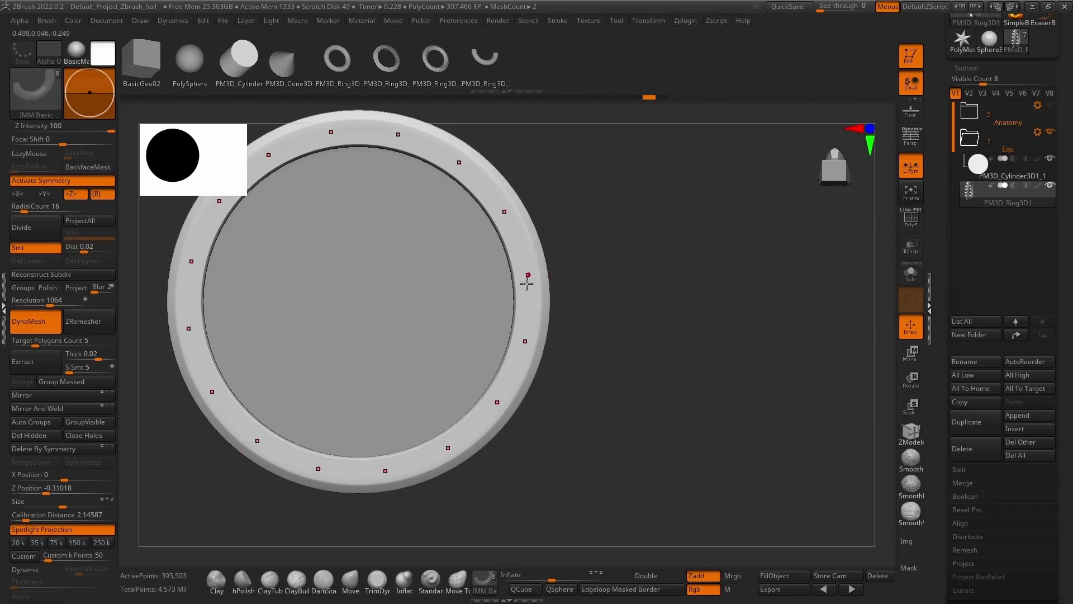
left_click_drag(528, 295, 532, 295)
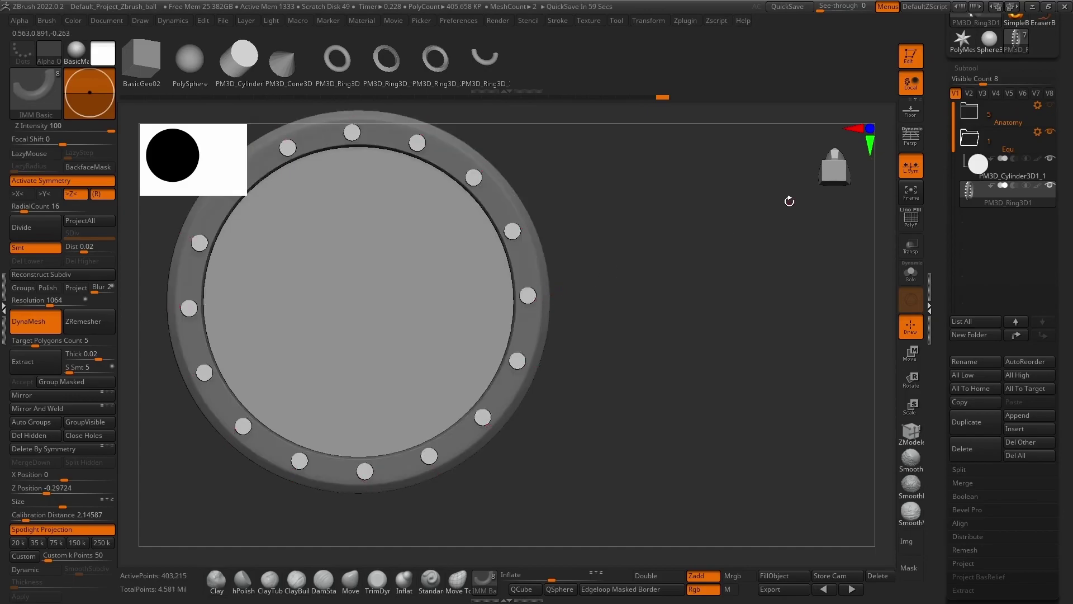
left_click_drag(751, 293, 632, 274, "shift")
left_click_drag(631, 274, 690, 278, "shift")
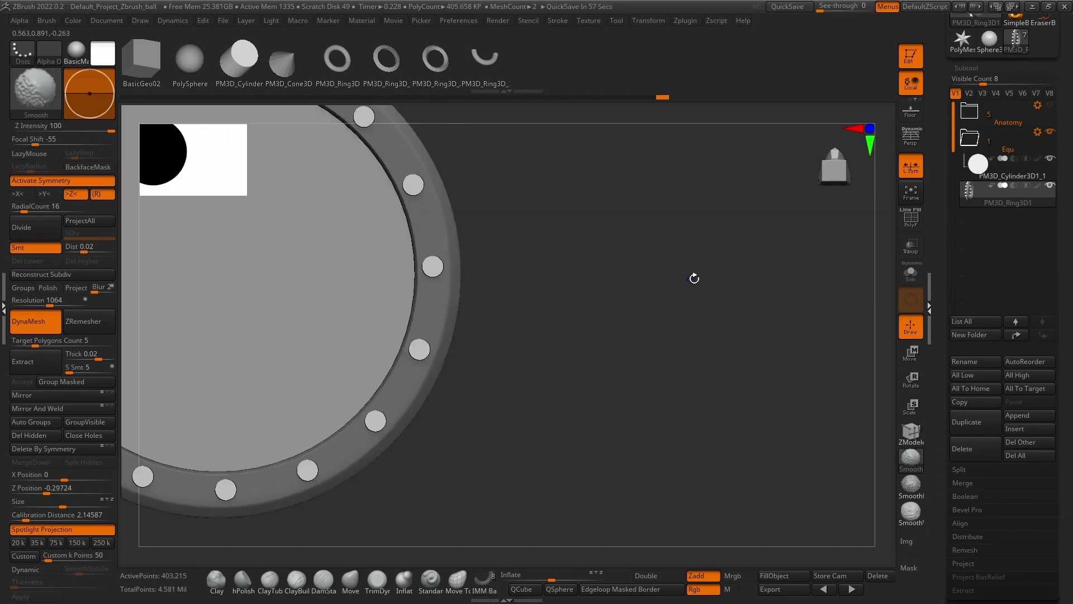
Duplicate the ring of studs about 0.115 along the shield's thickness so the copies protrude from the rim's opposite face
left_click(911, 354)
left_click_drag(733, 327, 668, 315, "shift")
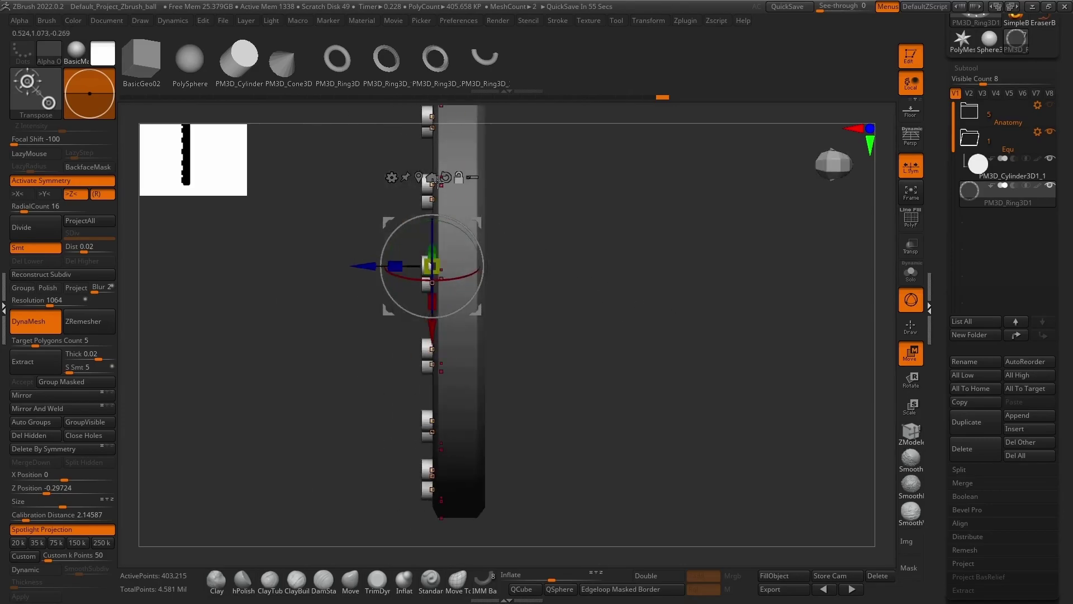
left_click(447, 177)
left_click_drag(637, 283, 623, 298)
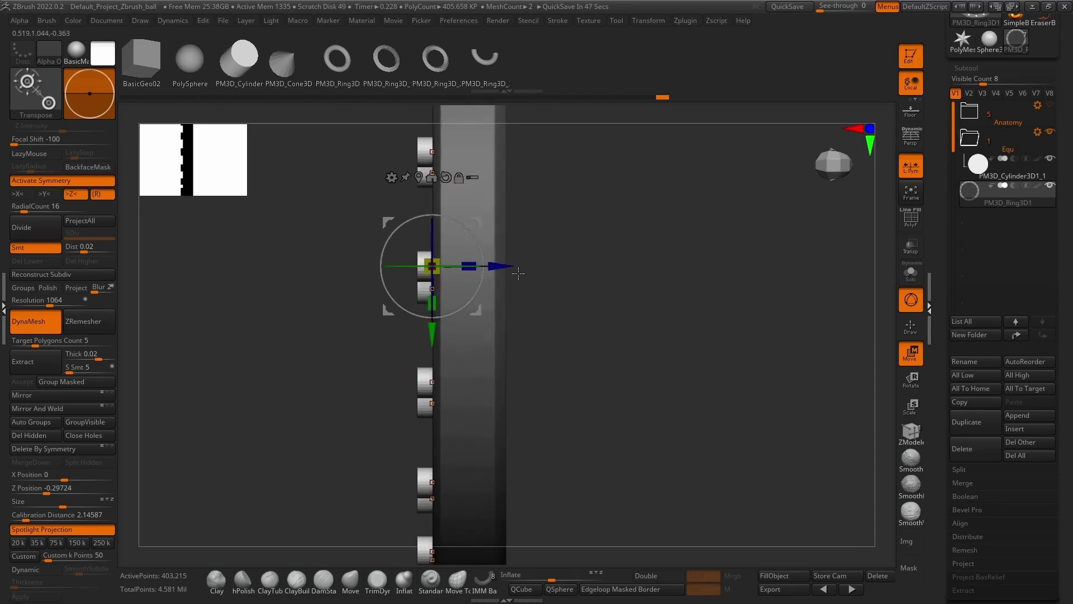
left_click_drag(503, 266, 573, 265)
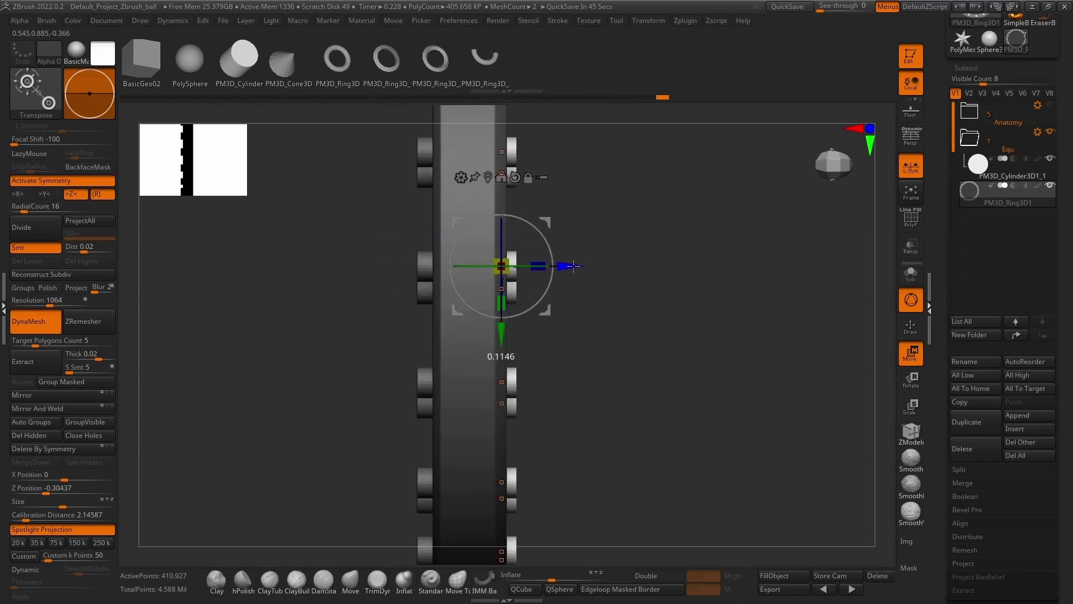
left_click_drag(652, 285, 363, 244, "shift")
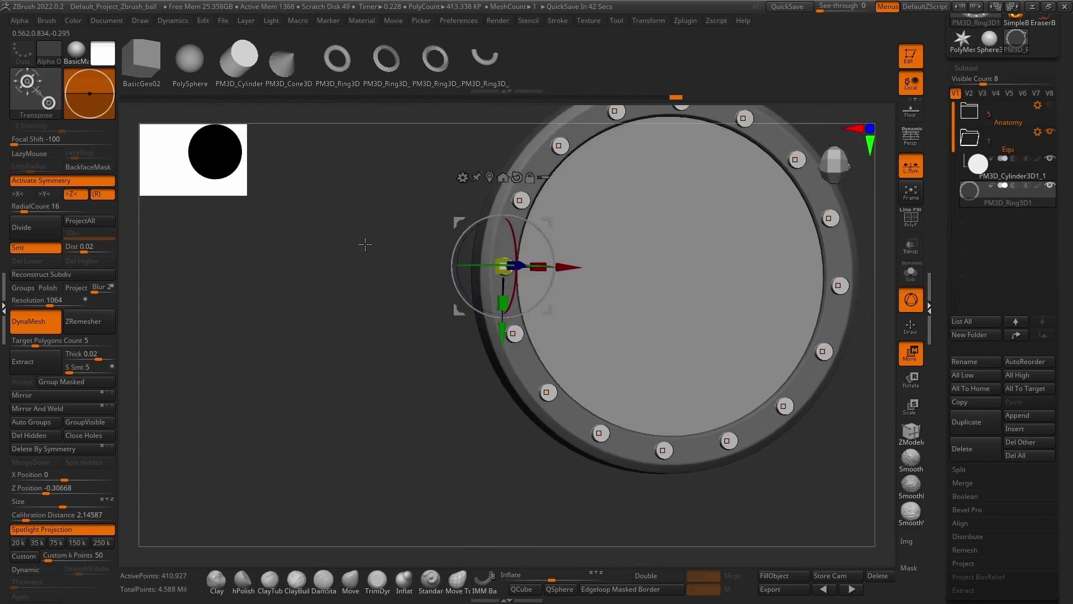
left_click(911, 327)
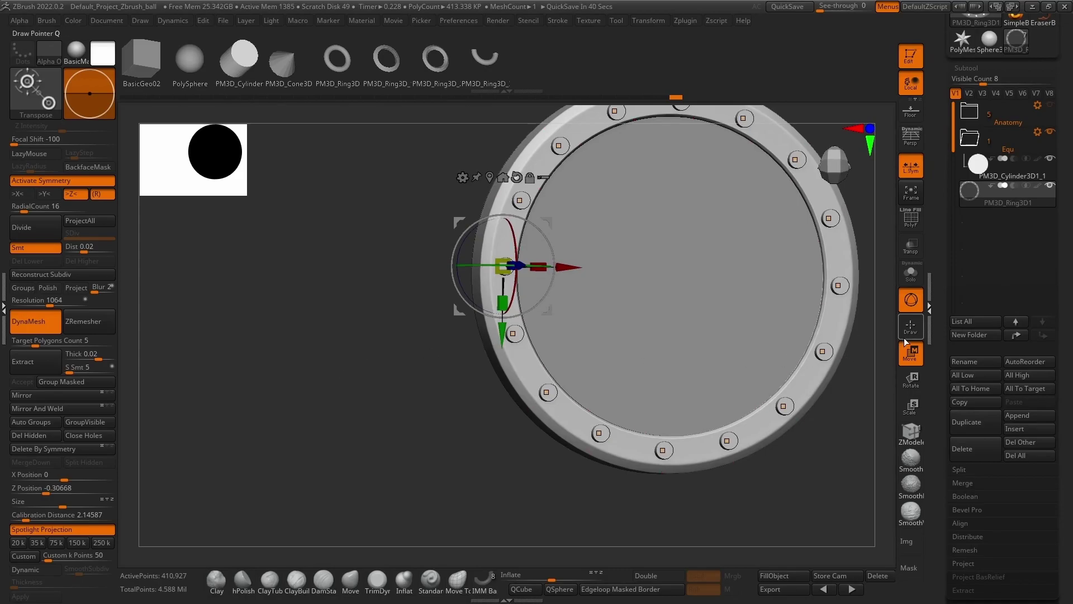
key("f")
mouse_move(749, 459)
left_mouse_down("shift")
mouse_move(652, 383)
mouse_move(568, 390)
mouse_move(746, 446)
mouse_move(782, 482)
mouse_move(680, 385)
mouse_move(710, 386)
mouse_move(673, 328)
mouse_move(625, 343)
mouse_move(657, 386)
mouse_move(645, 376)
mouse_move(682, 366)
mouse_move(639, 379)
mouse_move(604, 318)
mouse_move(639, 333)
mouse_move(572, 340)
mouse_move(575, 326)
mouse_move(597, 319)
mouse_move(626, 378)
mouse_move(666, 352)
mouse_move(645, 340)
mouse_move(619, 358)
mouse_move(745, 364)
mouse_move(716, 378)
mouse_move(700, 331)
mouse_move(497, 318)
left_mouse_up("shift")
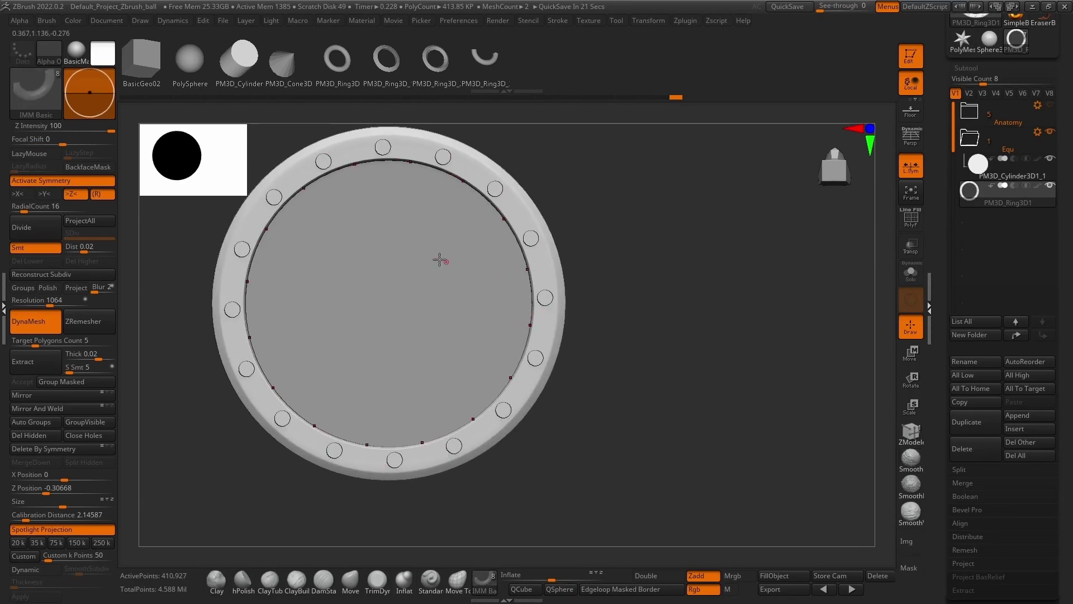
Select the disc, turn on transparency, centre and reset its gizmo, and shift it along its thickness to about Z -0.323
left_click(907, 353)
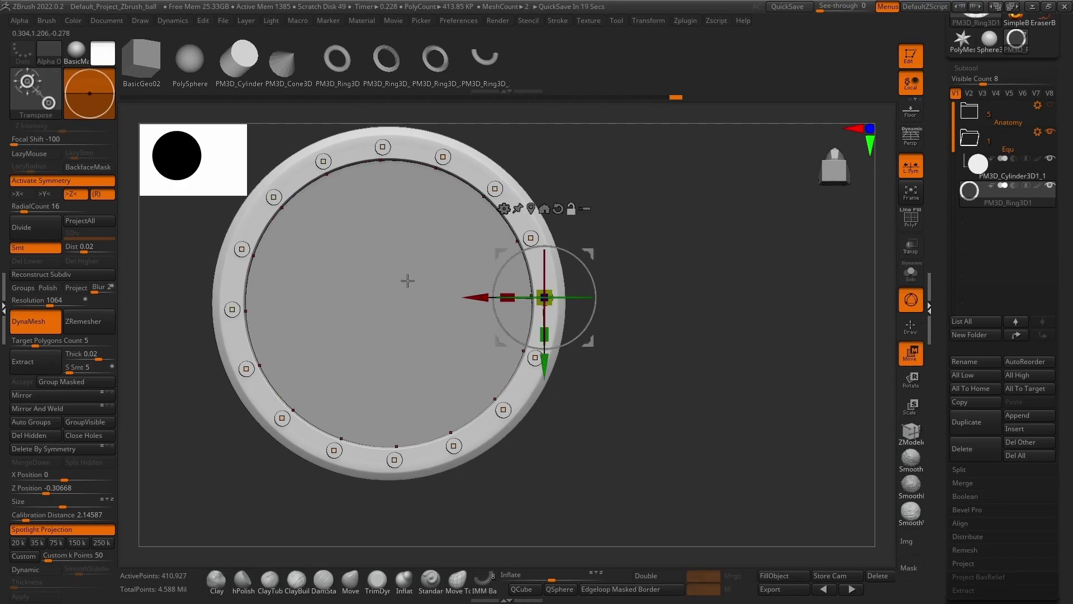
left_click(408, 281, "alt")
left_click_drag(664, 304, 594, 331, "shift")
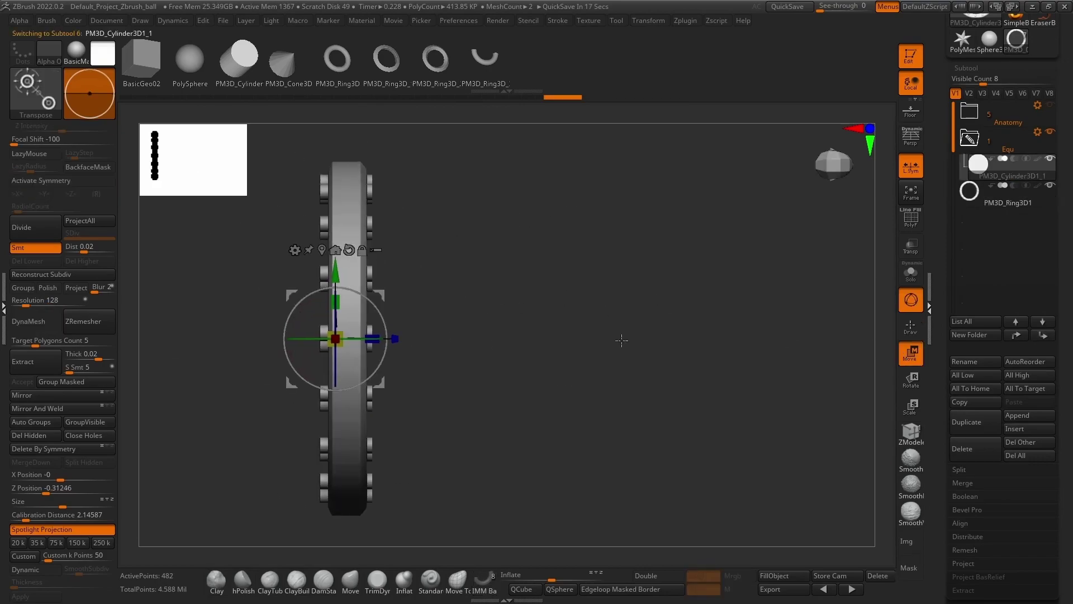
left_click(911, 246)
left_click_drag(747, 307, 628, 257, "alt")
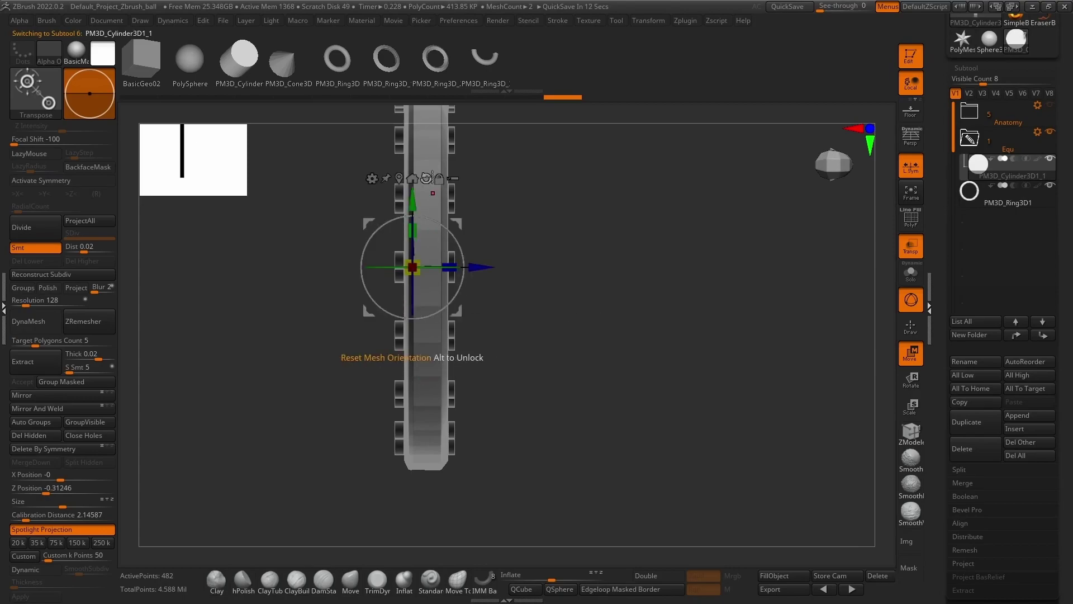
left_click(404, 177)
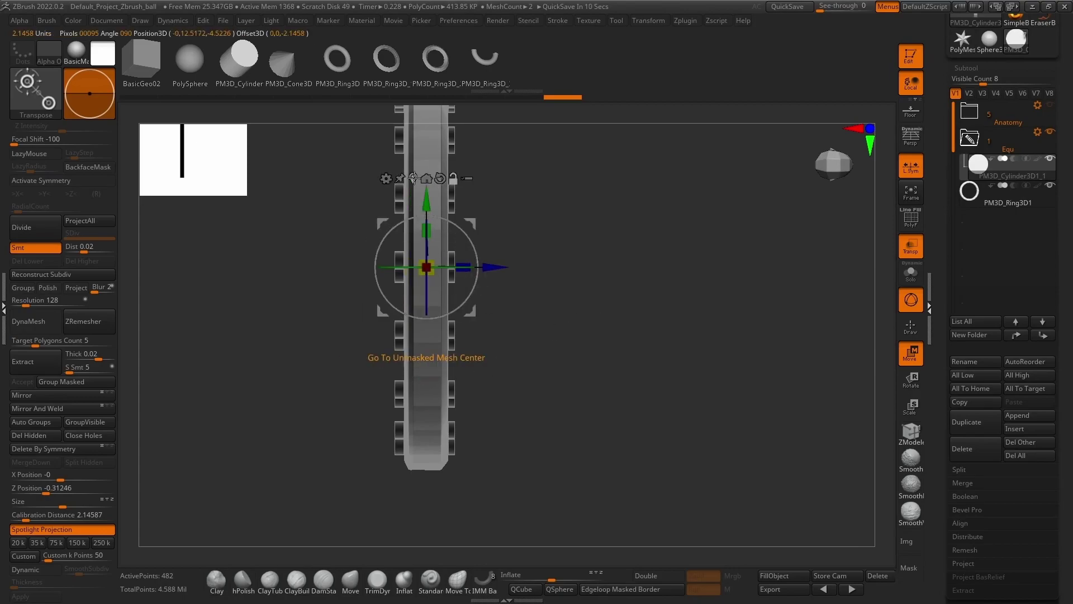
left_click(440, 178)
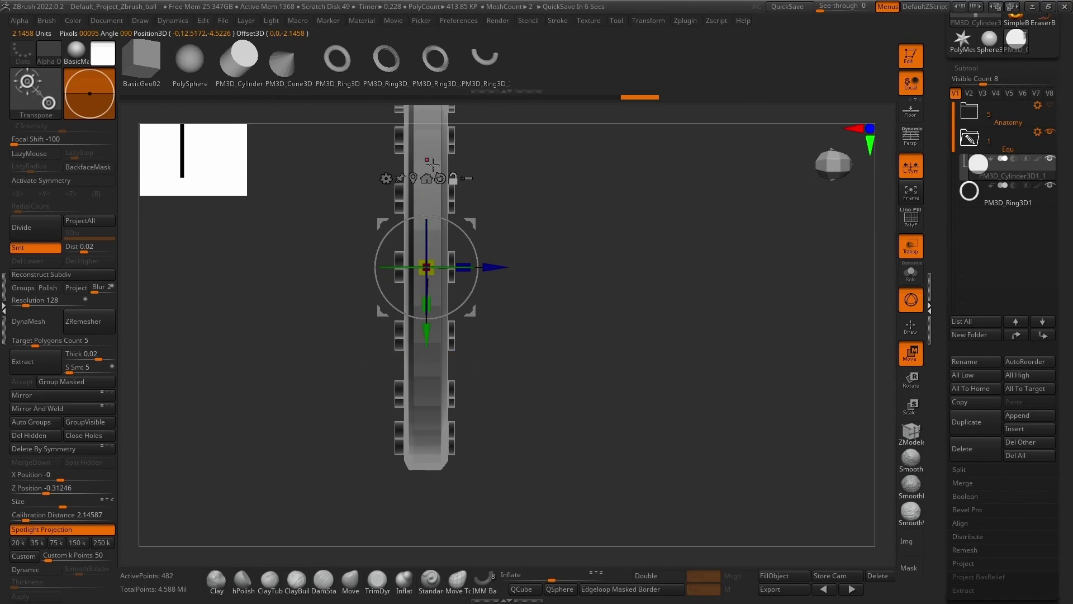
mouse_move(545, 215)
left_mouse_down()
mouse_move(559, 240)
mouse_move(538, 227)
left_mouse_up()
right_click_drag(537, 228, 548, 278, "ctrl")
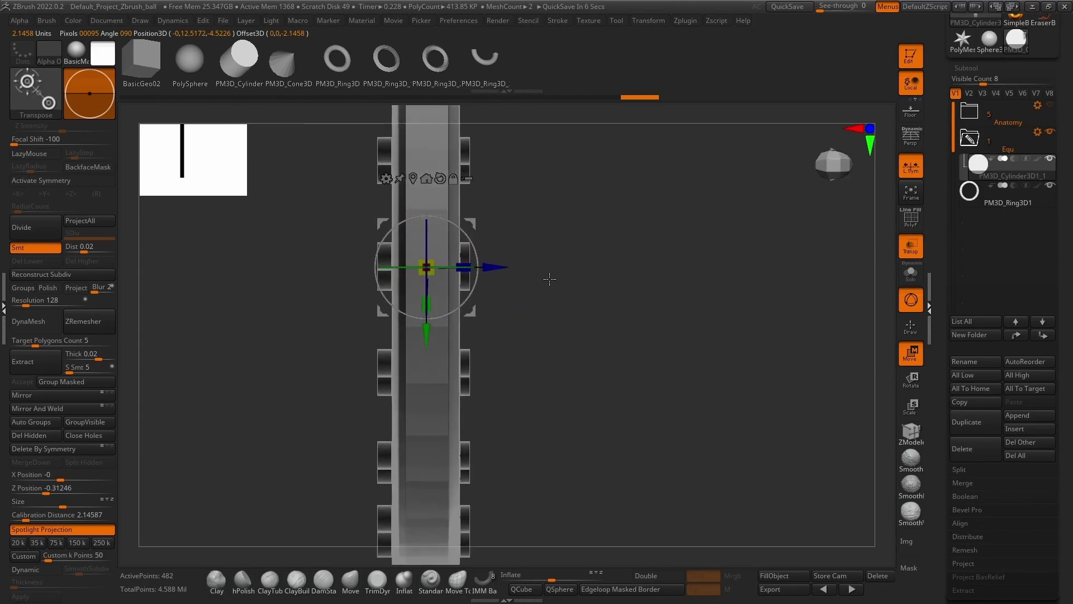
left_click_drag(465, 271, 502, 267)
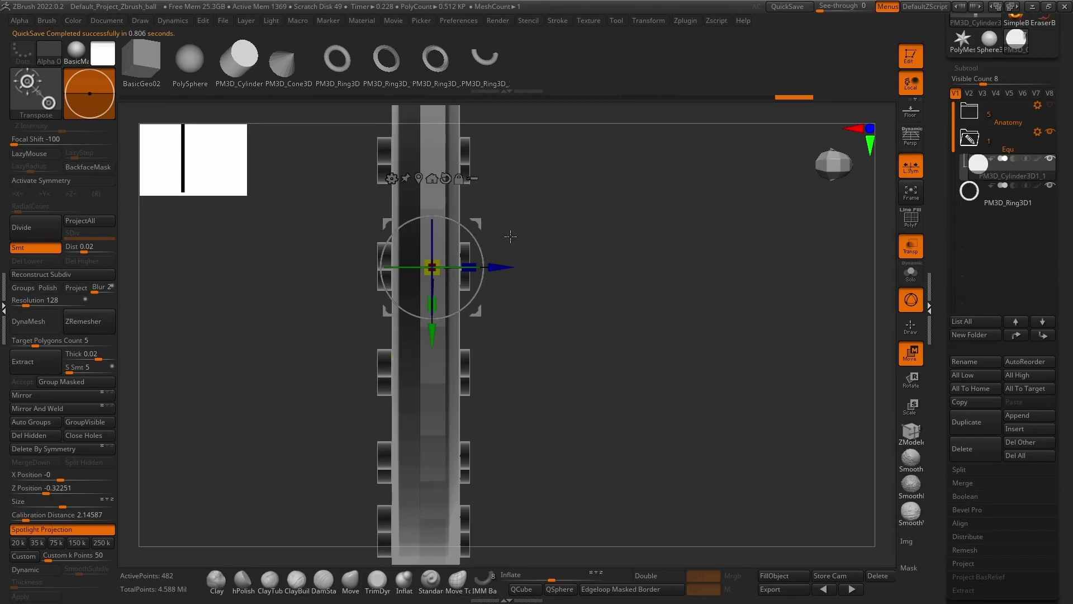
Duplicate the disc and shift the copy along its thickness in the opposite direction to about Z -0.295
left_click(970, 422)
left_click_drag(499, 267, 484, 266)
key("ctrl+z")
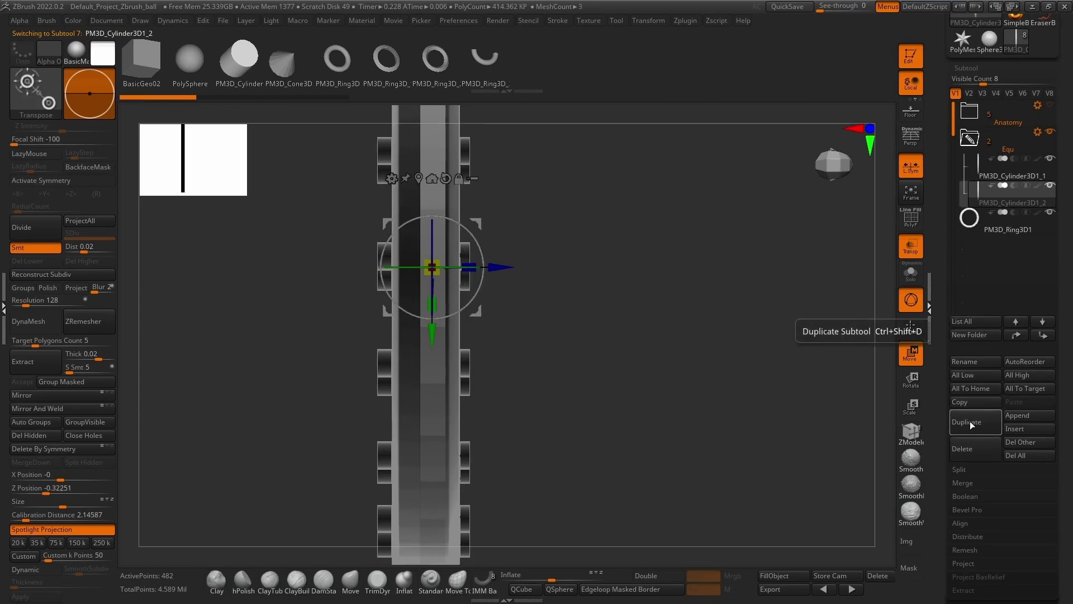
left_click_drag(498, 267, 482, 266)
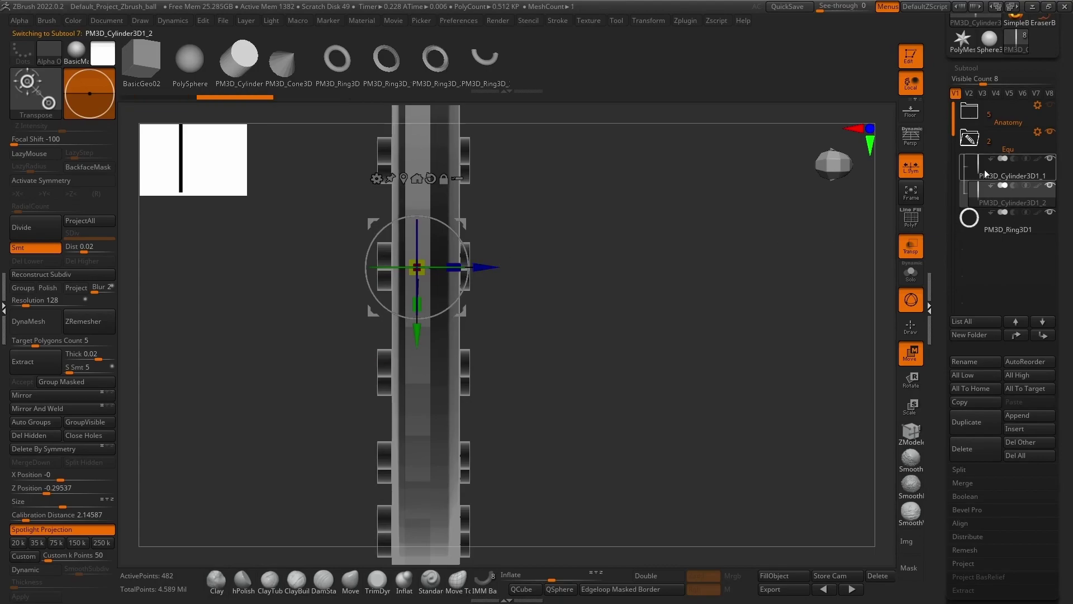
Face the shield straight on and choose KnifeCurve as the cutting brush in draw mode
left_click_drag(651, 284, 728, 331)
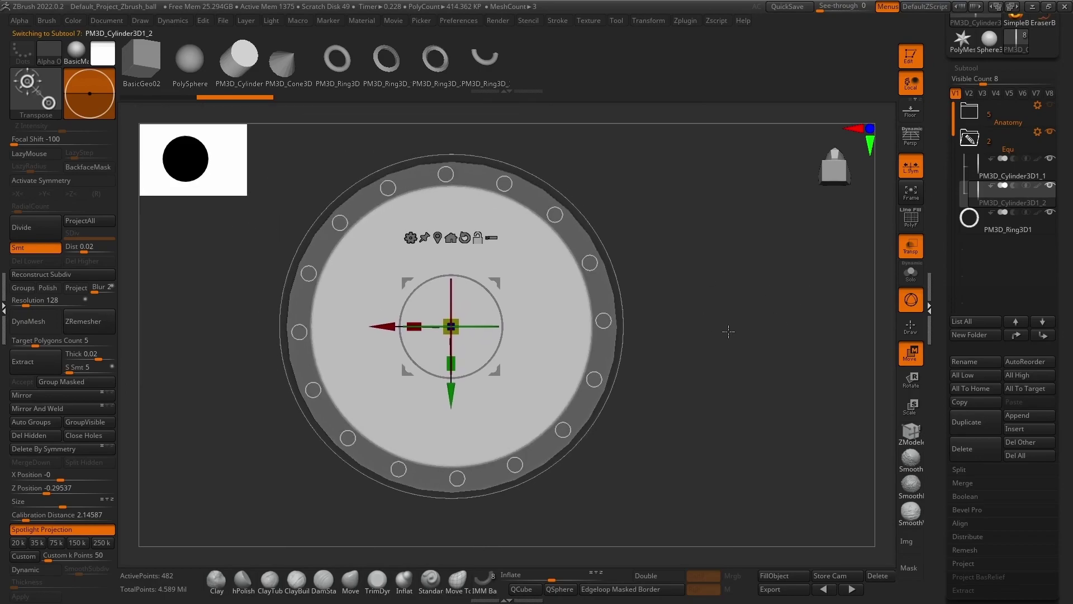
left_click(910, 327)
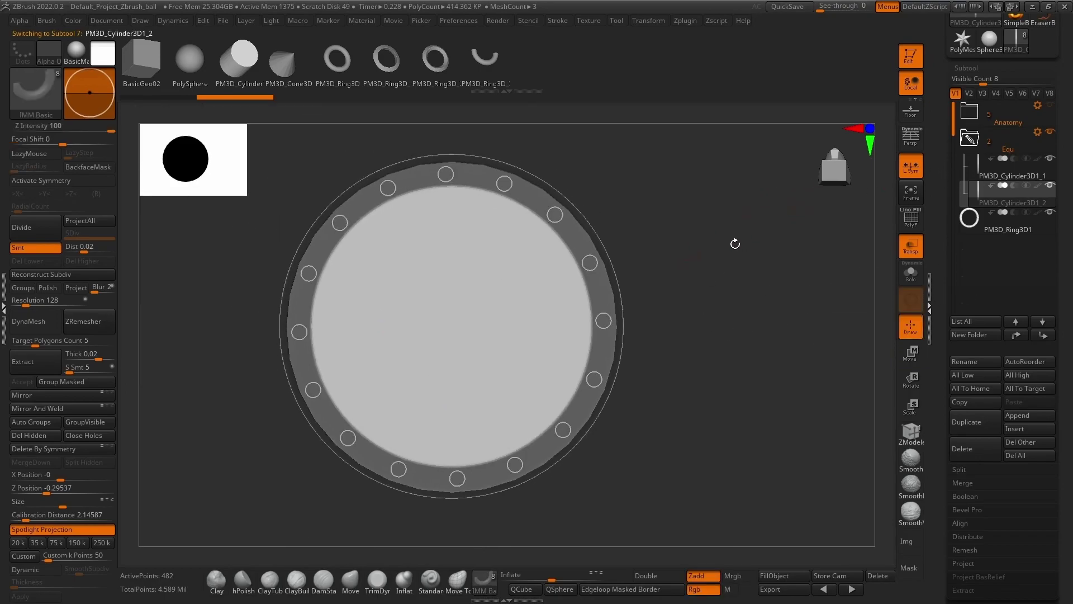
left_click_drag(684, 274, 741, 241, "alt")
key("ctrl+shift+b")
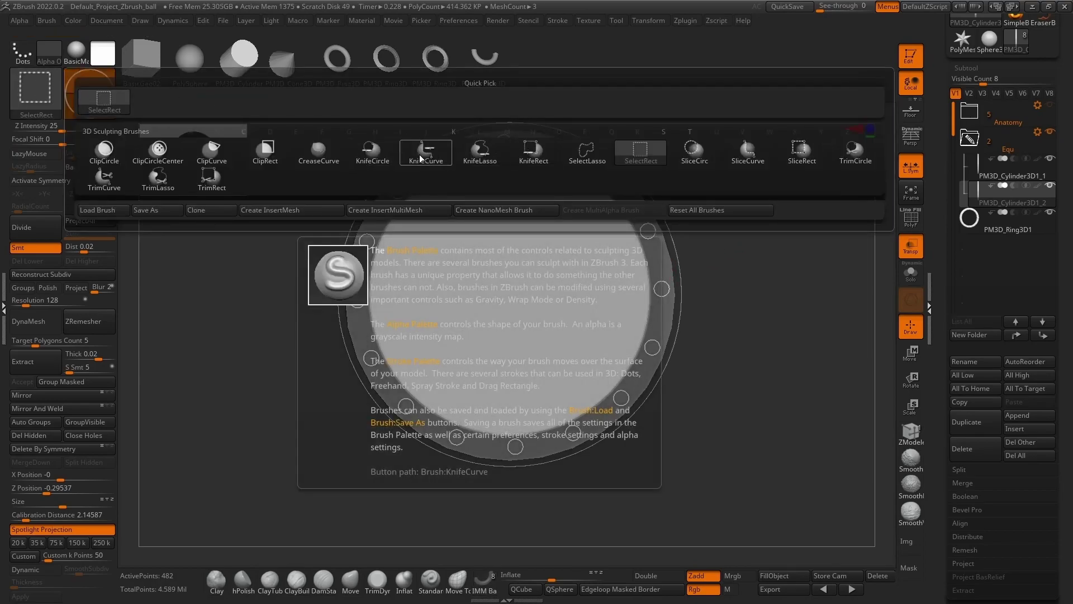
left_click(407, 161)
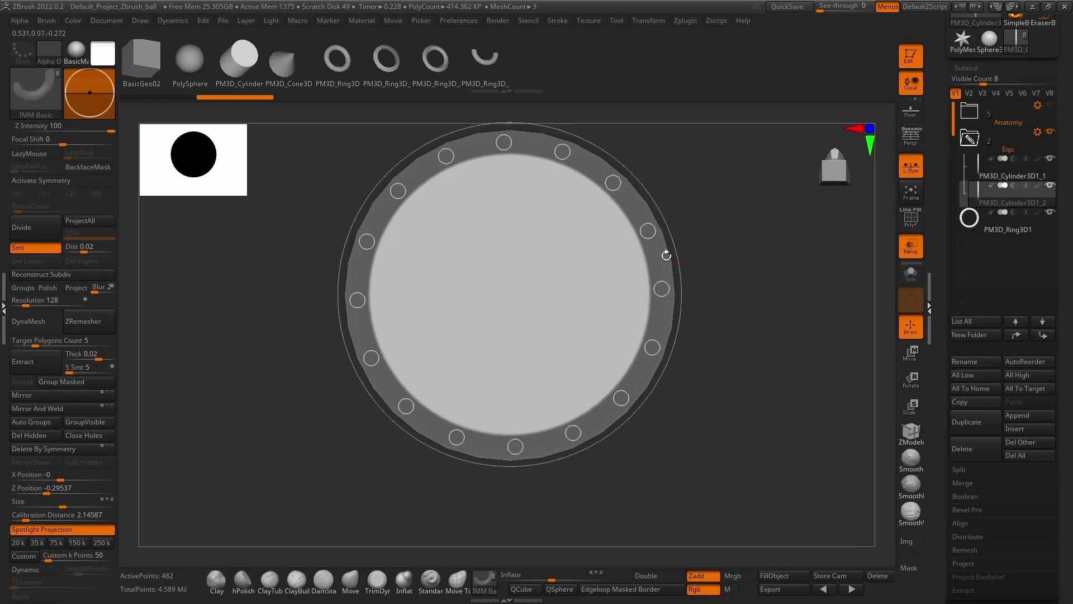
Duplicate PM3D_Cylinder3D1_2 as a spare and cut the original down to a narrow vertical plank centred at about X -0.37
left_click(985, 163)
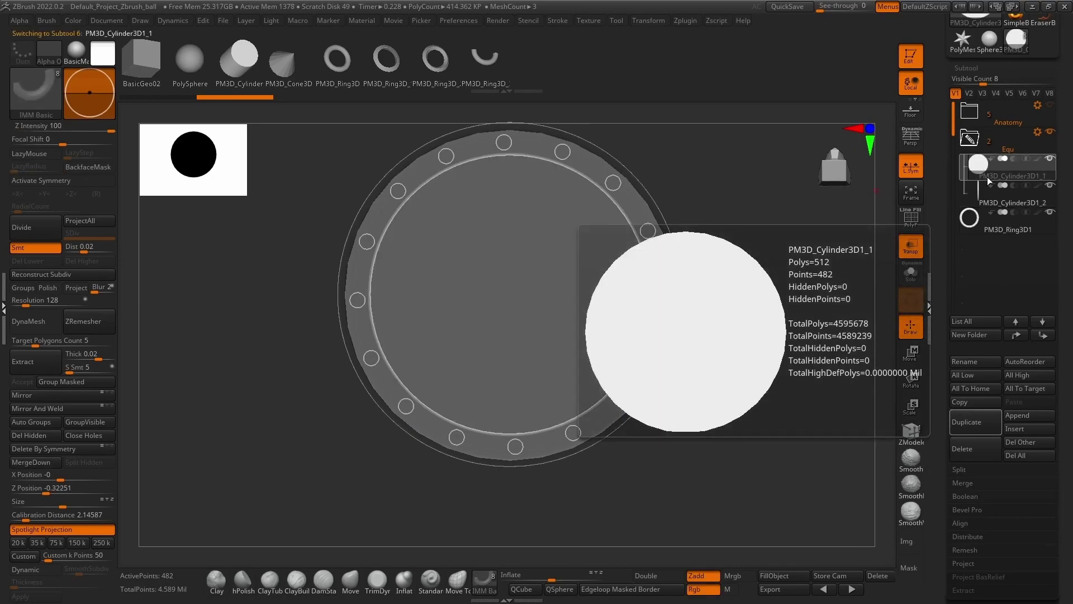
left_click(979, 195)
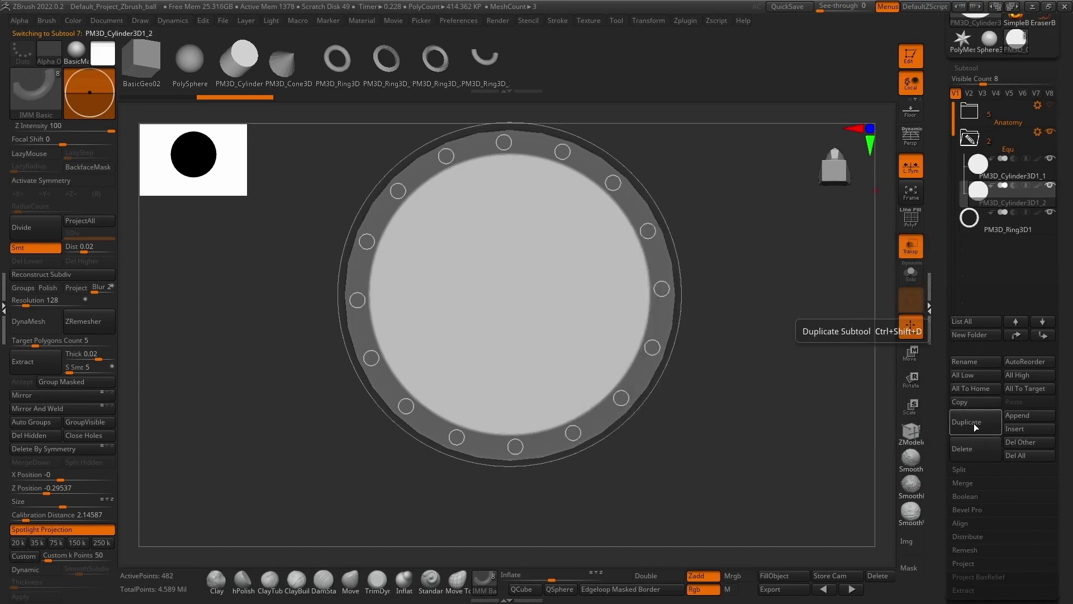
left_click(975, 424)
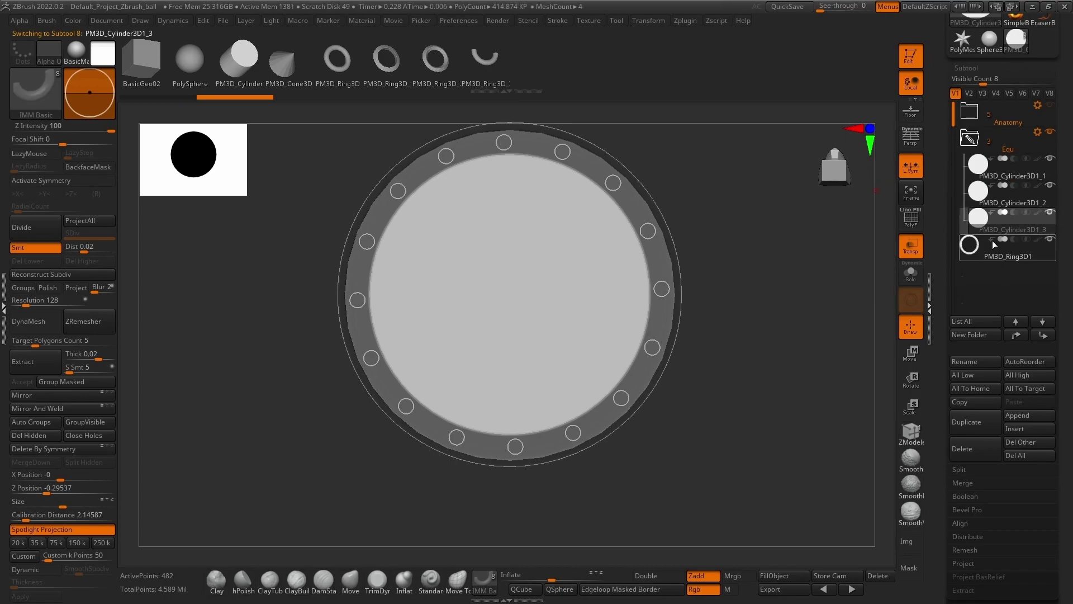
left_click(985, 199)
mouse_move(374, 475)
left_mouse_down("ctrl+shift")
mouse_move(387, 267)
mouse_move(374, 133)
mouse_move(420, 420)
mouse_move(414, 505)
left_mouse_up("ctrl+shift")
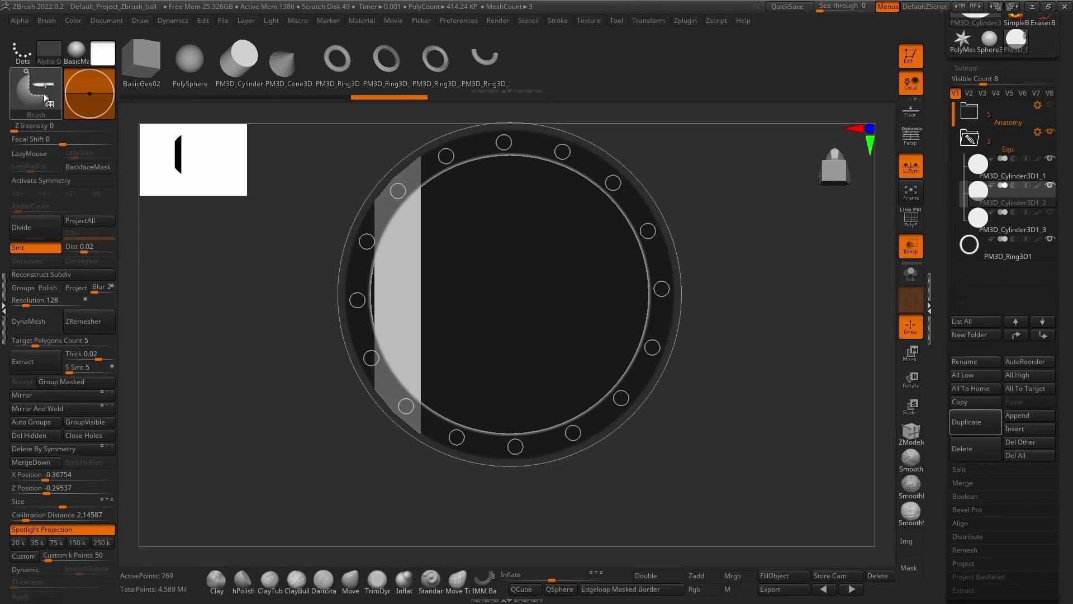
Change the cutting brush from KnifeCurve to TrimCurve
left_click(43, 98, "ctrl+shift")
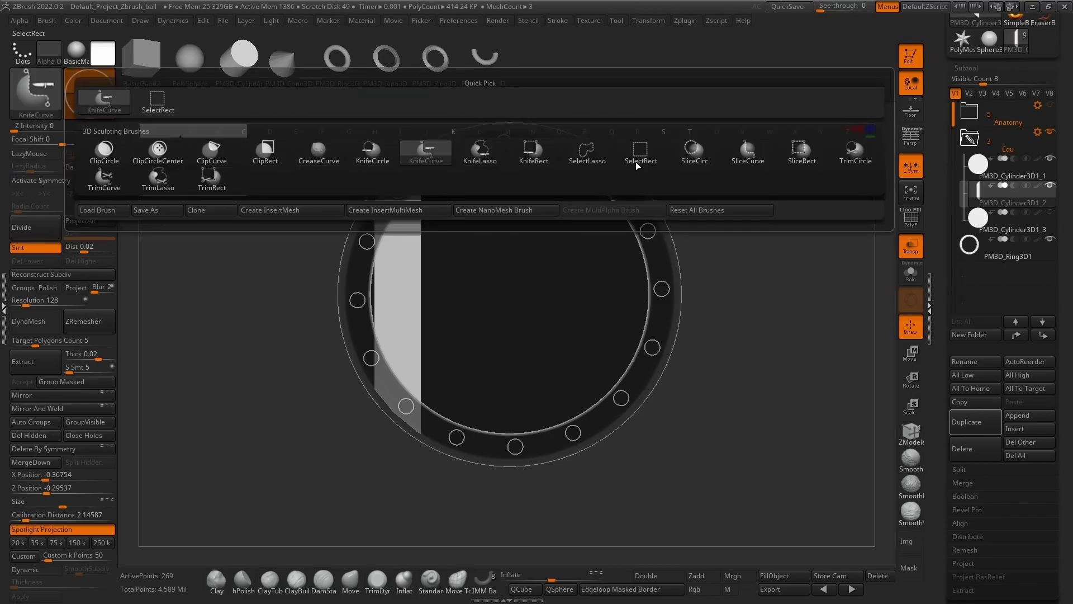
left_click(104, 179)
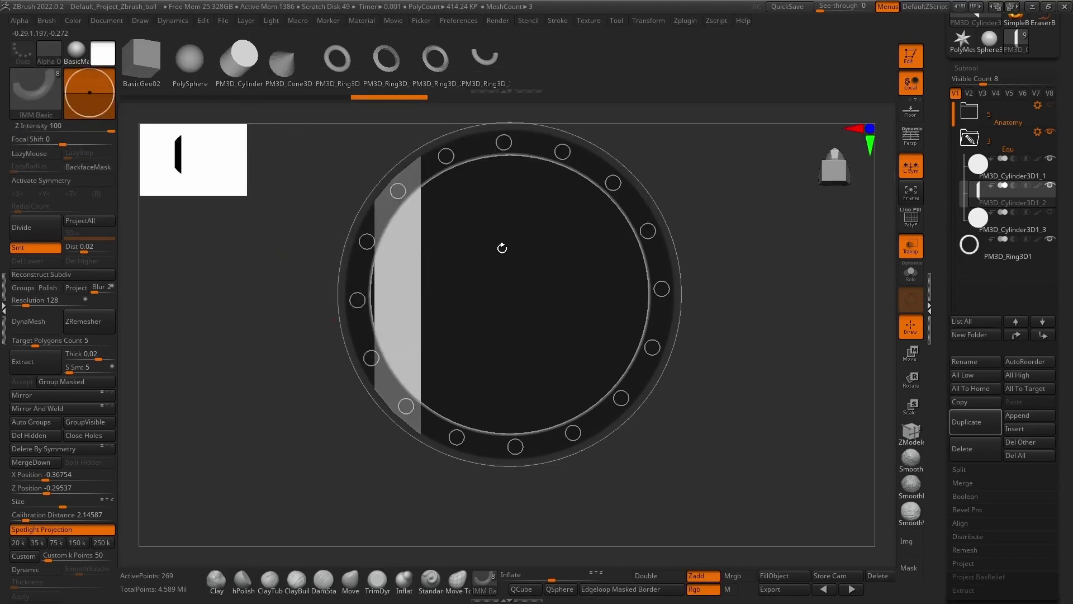
left_click_drag(293, 204, 449, 170, "shift")
Duplicate the spare disc, move the copy above it in the subtool list, and trim it to a second vertical plank beside the first
left_click(989, 219)
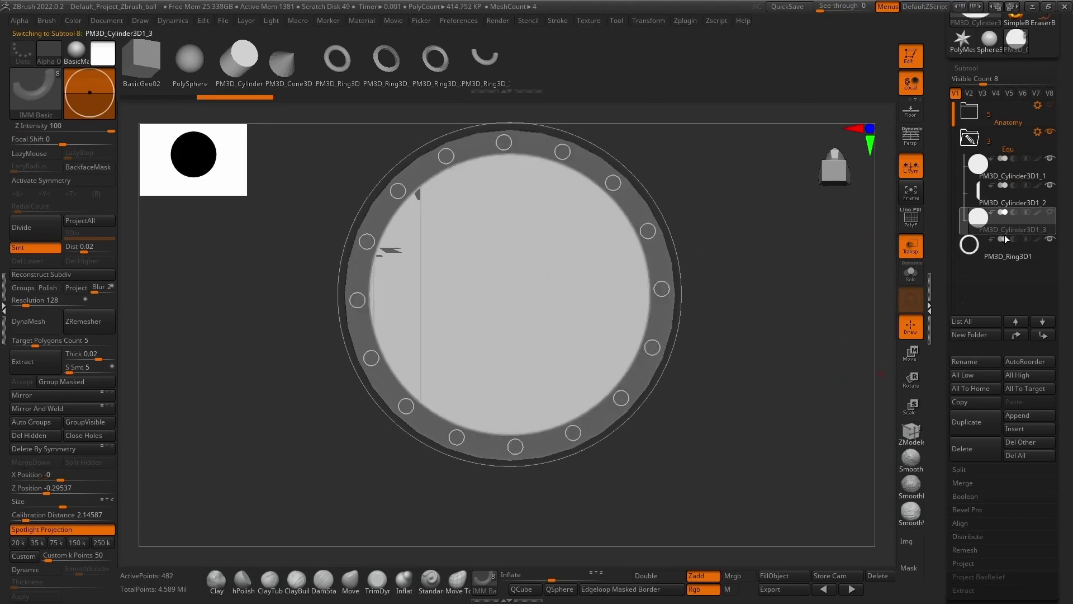
left_click(984, 418)
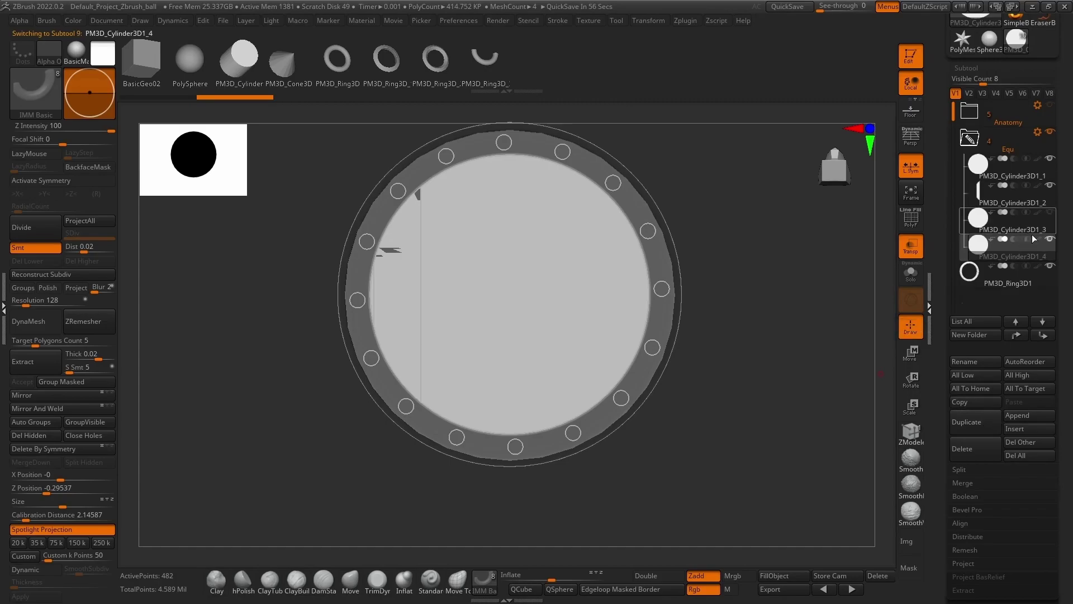
left_click(1024, 335)
key("ctrl+shift")
left_click_drag(431, 454, 433, 109, "ctrl+shift")
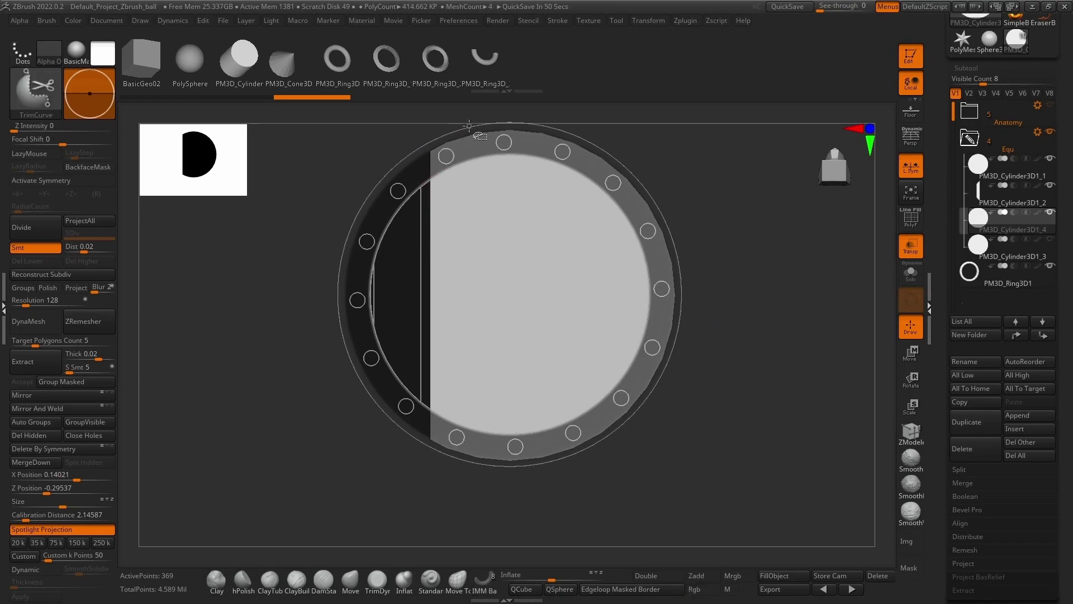
mouse_move(408, 139)
left_mouse_down("alt")
mouse_move(367, 190)
mouse_move(436, 212)
mouse_move(445, 538)
left_mouse_up("alt")
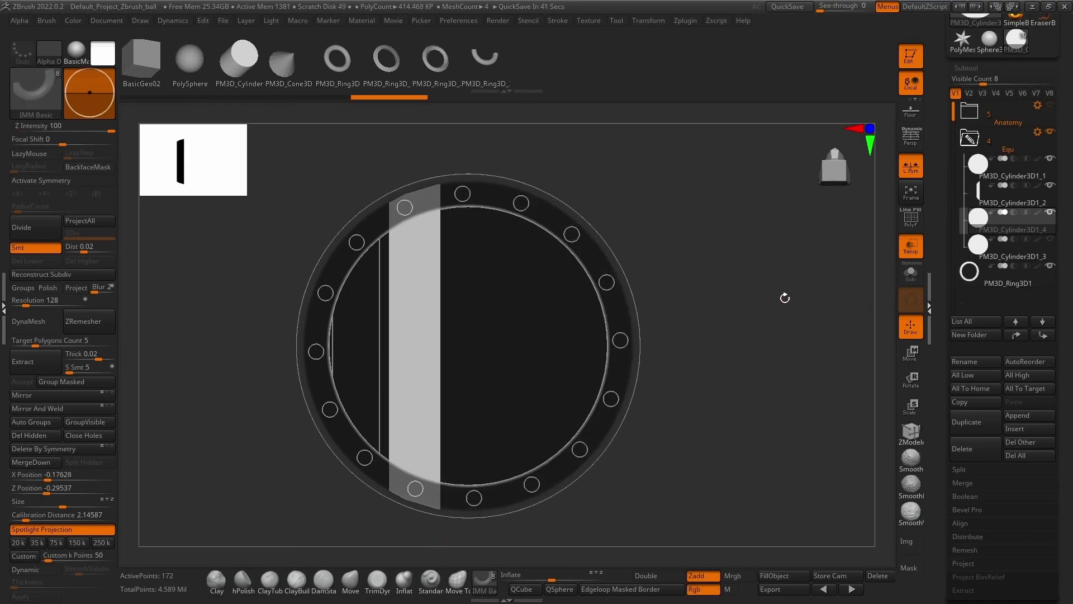
Move the second plank closer to the first, to about X -0.185, narrowing the gap between them
key("w")
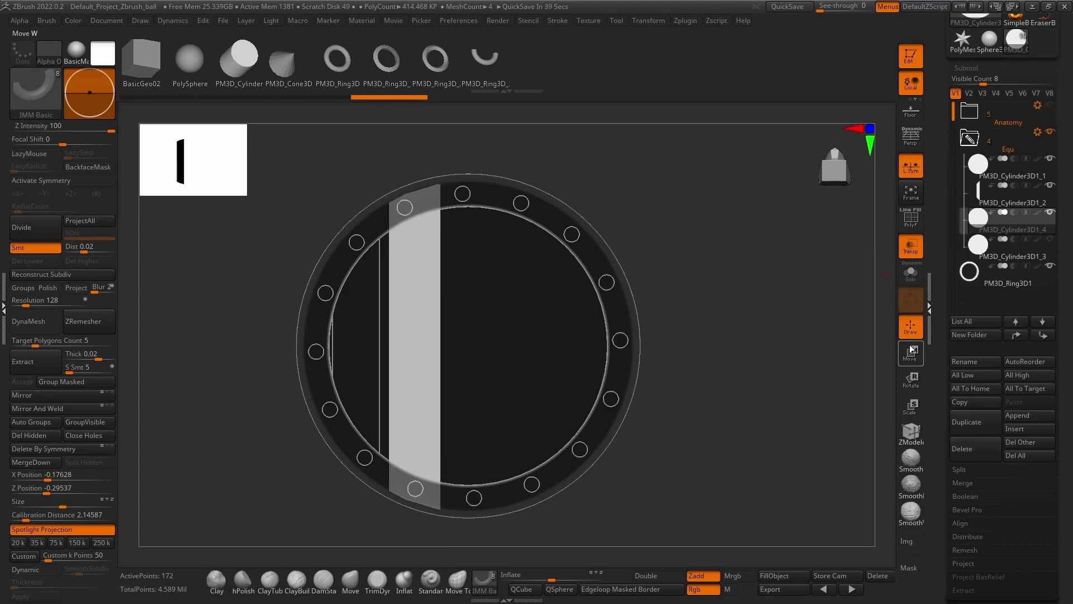
left_click(365, 352, "alt")
left_click_drag(408, 347, 398, 343)
left_click(402, 341, "alt")
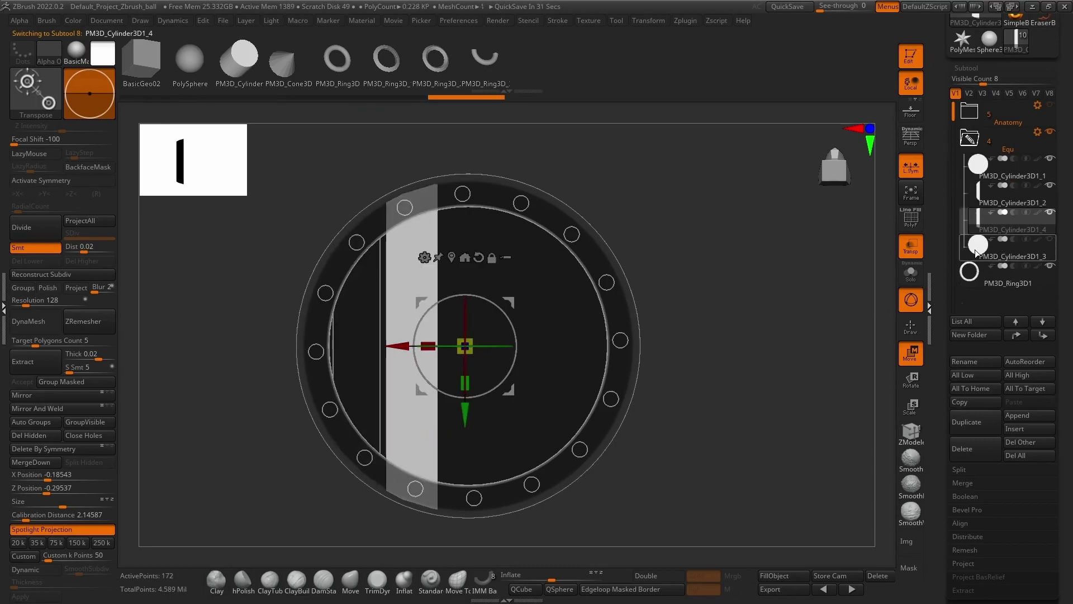
Duplicate the spare disc PM3D_Cylinder3D1_3 and trim the copy with TrimCurve, removing the part that covers the first two planks
left_click(1001, 249)
left_click(976, 422)
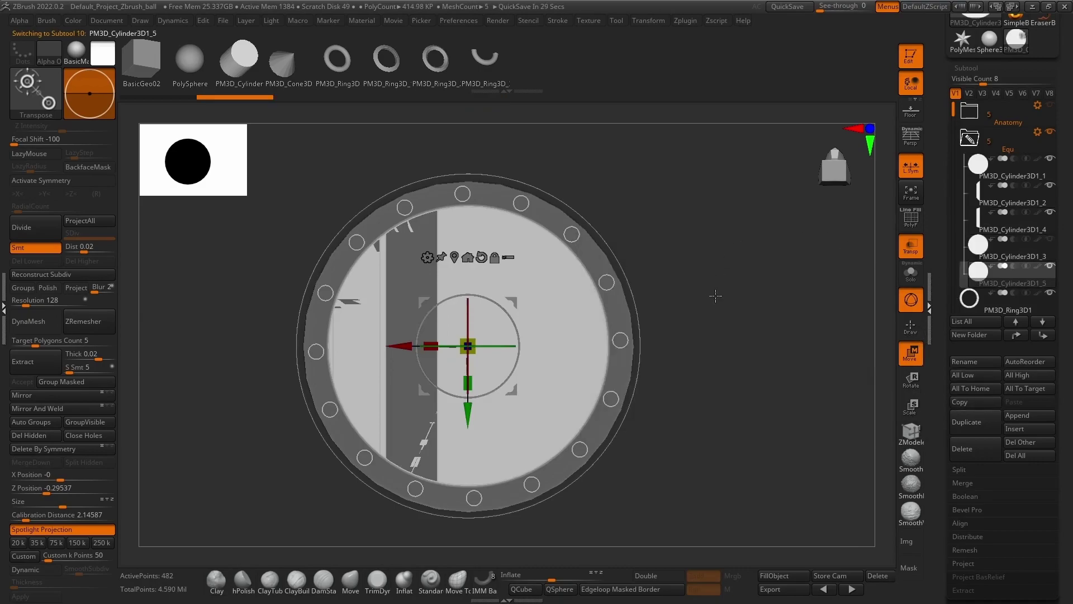
left_click(911, 327)
key("ctrl+shift")
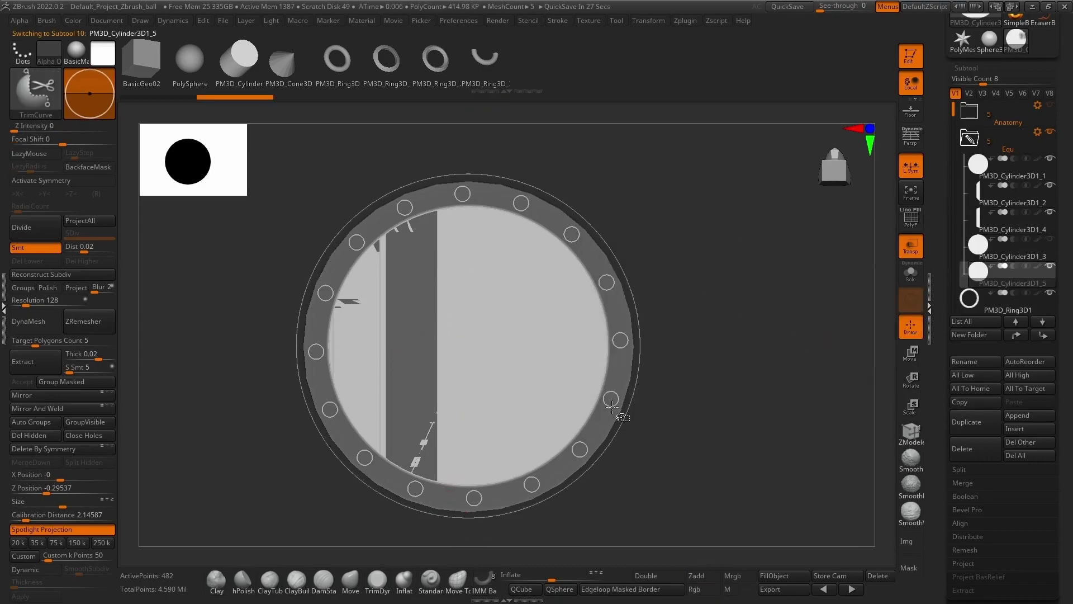
mouse_move(445, 539)
left_mouse_down("ctrl+shift")
mouse_move(446, 150)
mouse_move(481, 150)
mouse_move(448, 137)
mouse_move(498, 357)
mouse_move(507, 344)
left_mouse_up("ctrl+shift")
key("ctrl+z")
left_click_drag(618, 525, 623, 455, "alt")
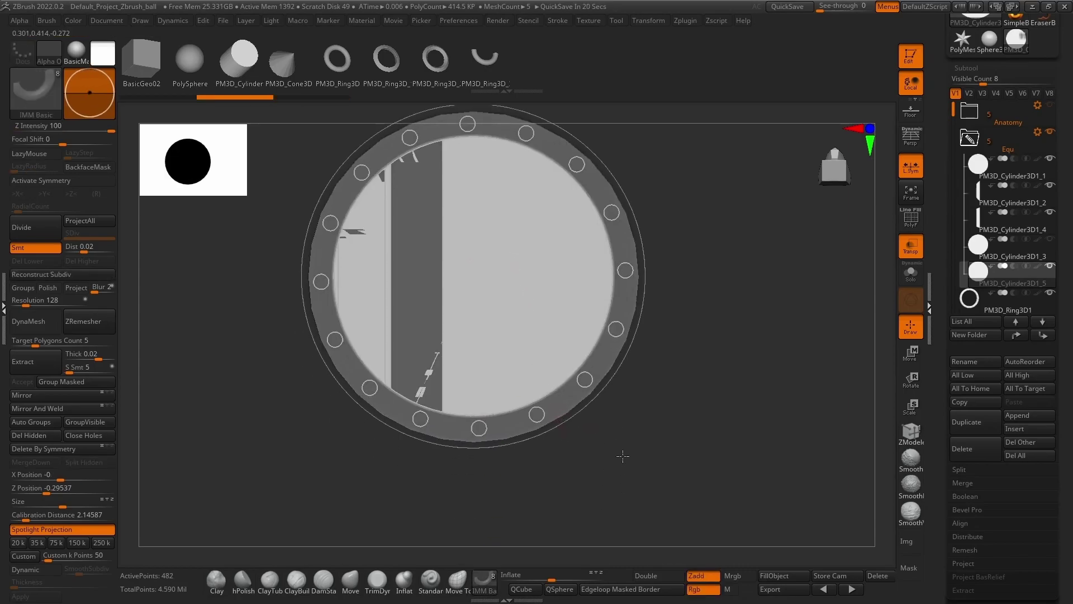
key("ctrl+shift")
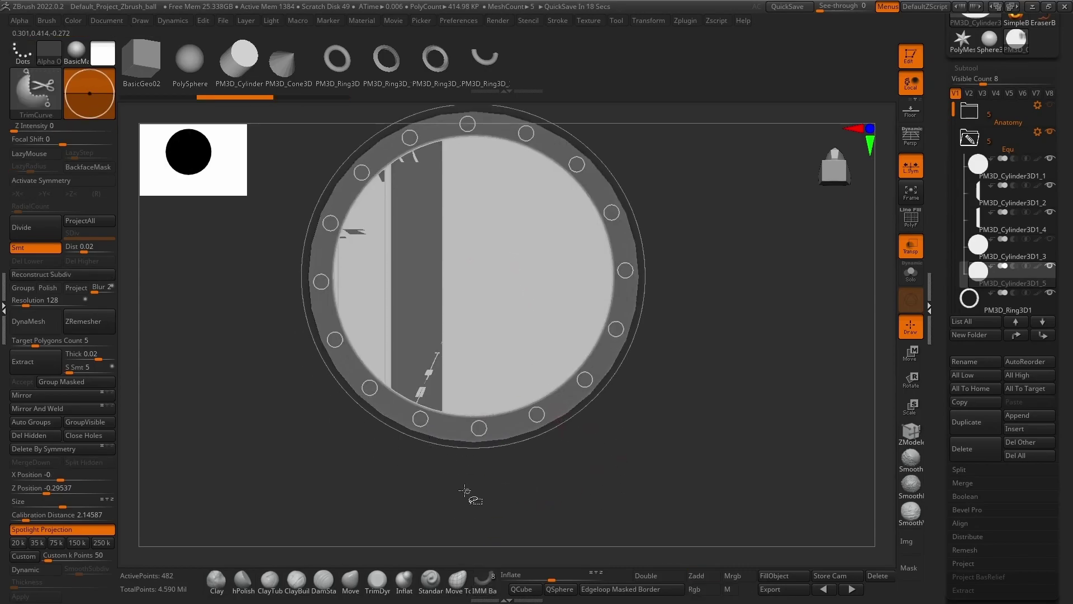
left_click_drag(456, 480, 451, 59, "ctrl+shift")
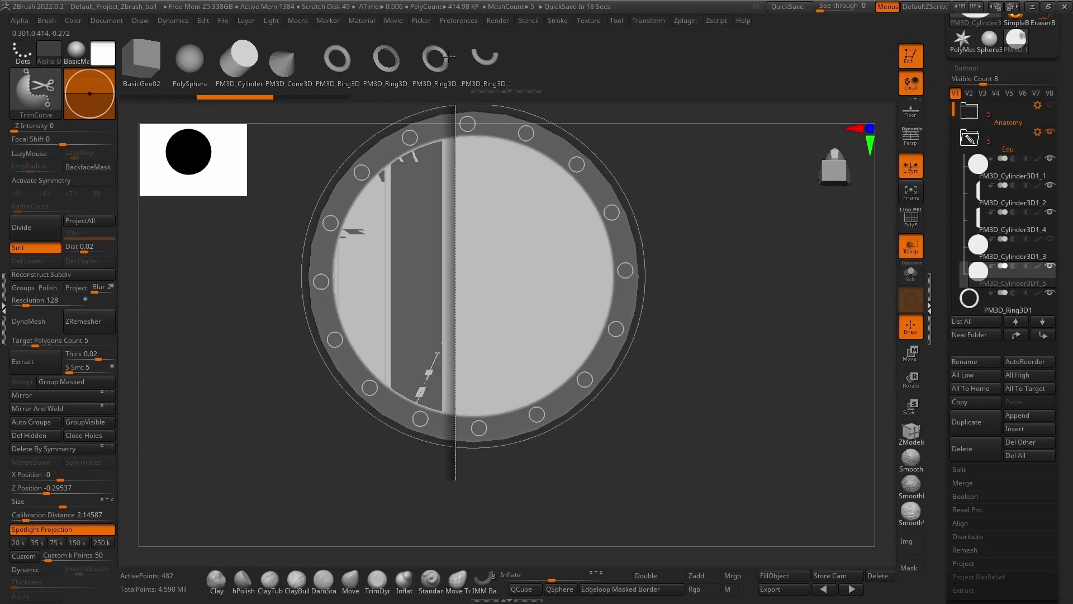
left_click_drag(449, 56, 443, 53, "ctrl+shift")
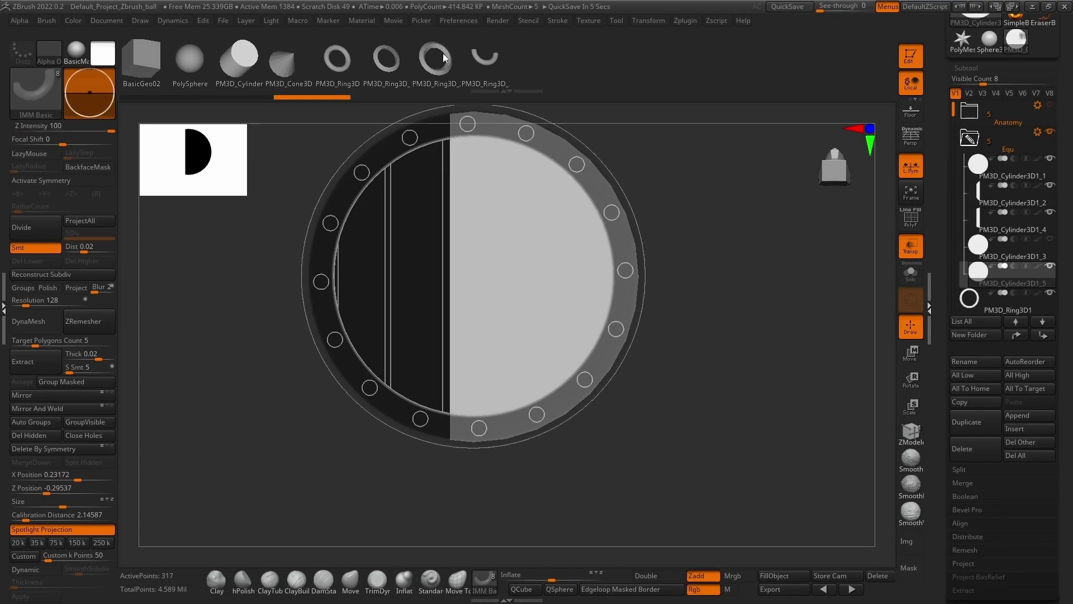
left_click_drag(688, 216, 679, 278, "alt")
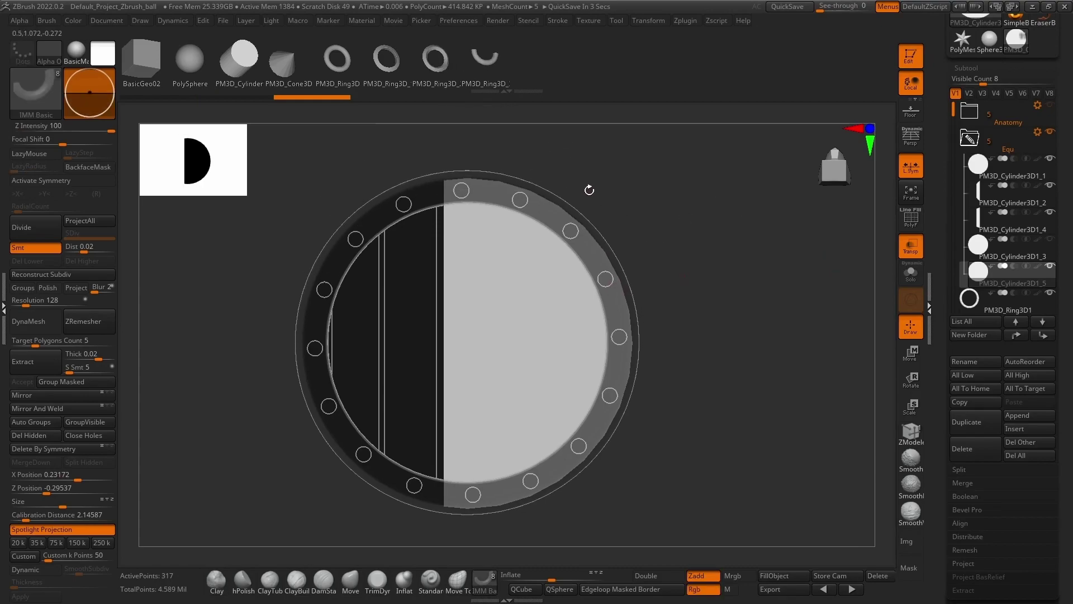
Move the half disc closer to the second plank, trim it to a central plank, and widen it in X to sit at about -0.002
left_click(918, 355)
left_click_drag(404, 342, 399, 343)
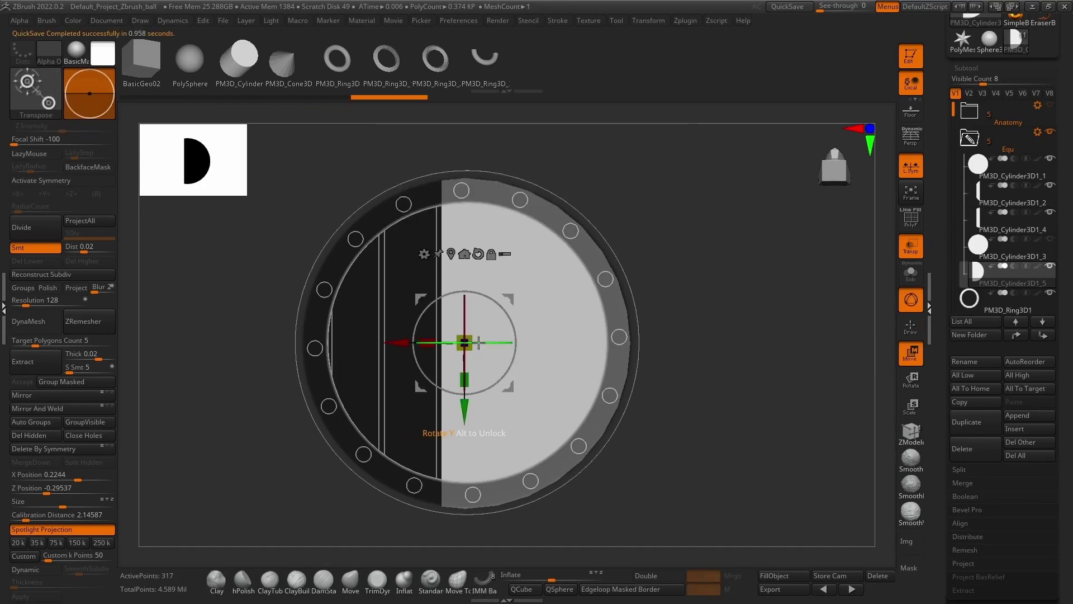
left_click(911, 324)
mouse_move(481, 143)
left_mouse_down("ctrl+shift")
mouse_move(491, 460)
mouse_move(489, 441)
mouse_move(467, 525)
mouse_move(484, 524)
left_mouse_up("ctrl+shift")
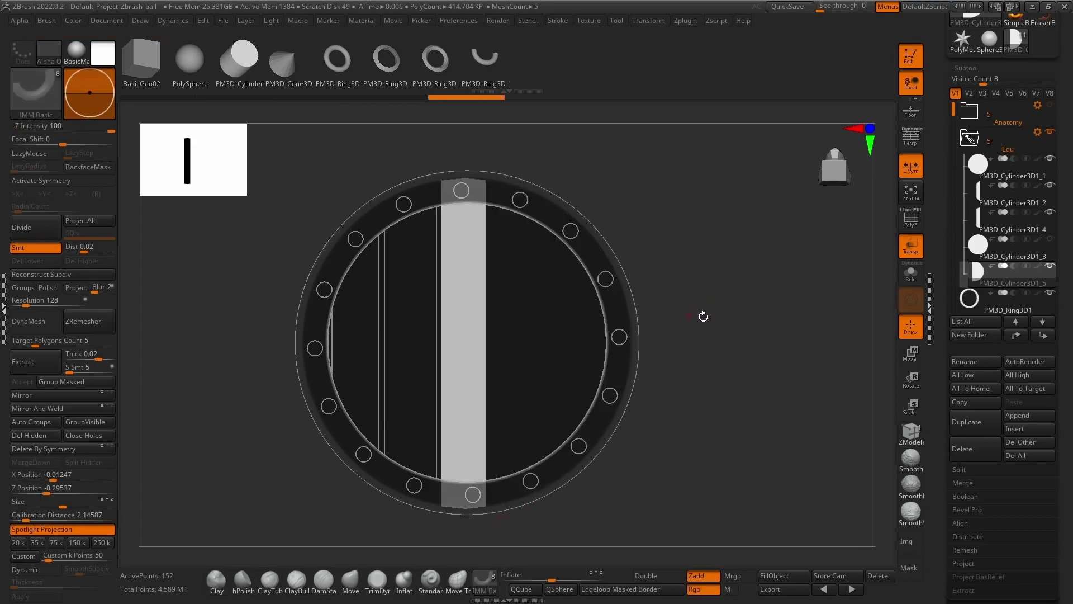
left_click(907, 361)
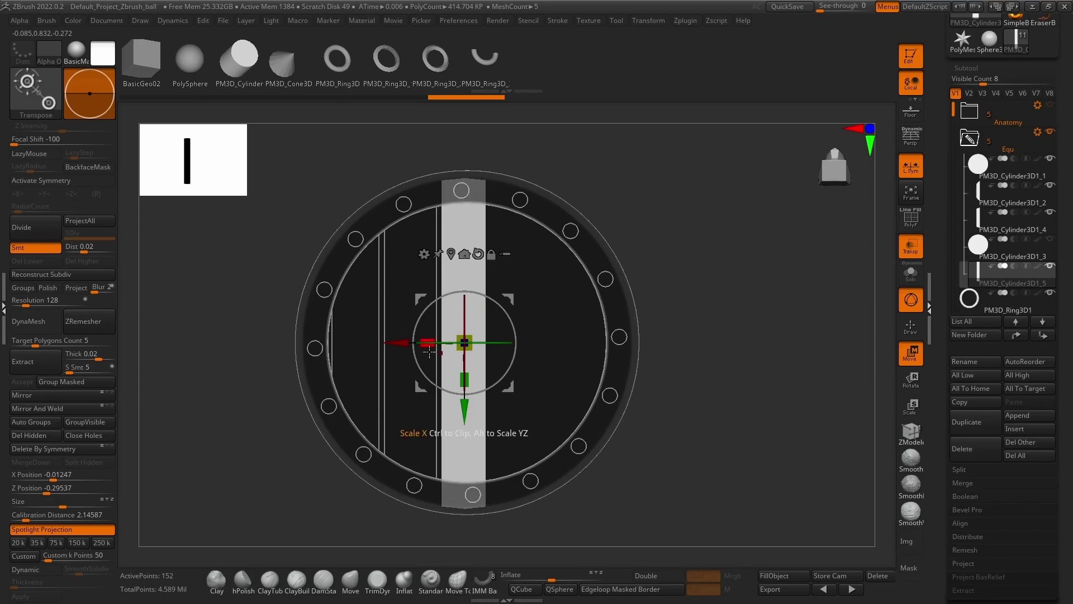
left_click_drag(426, 350, 409, 344)
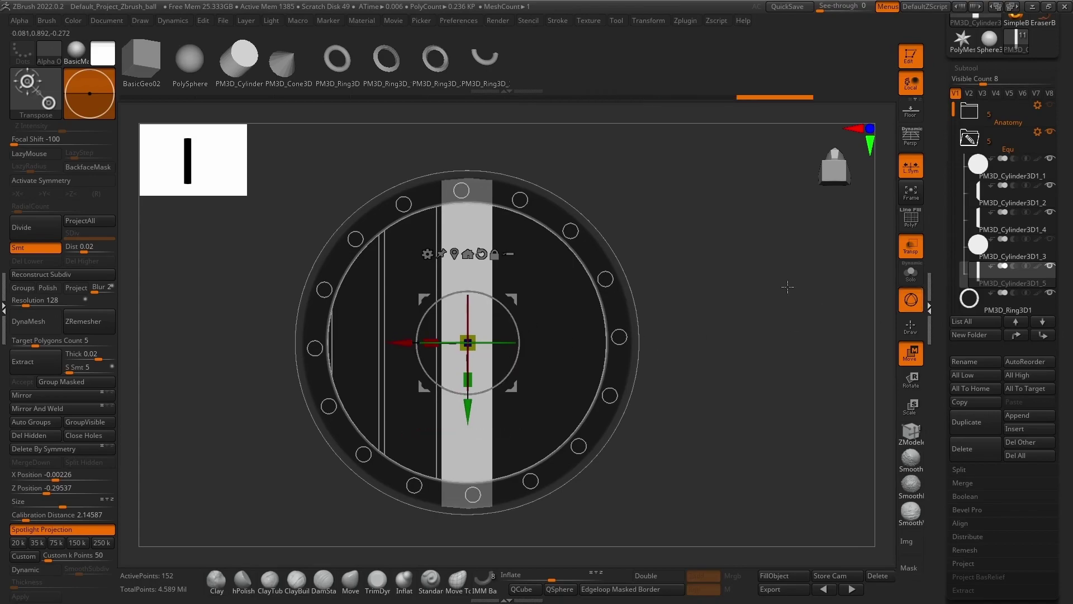
Delete the spare full disc PM3D_Cylinder3D1_3 from the subtools
left_click(973, 254)
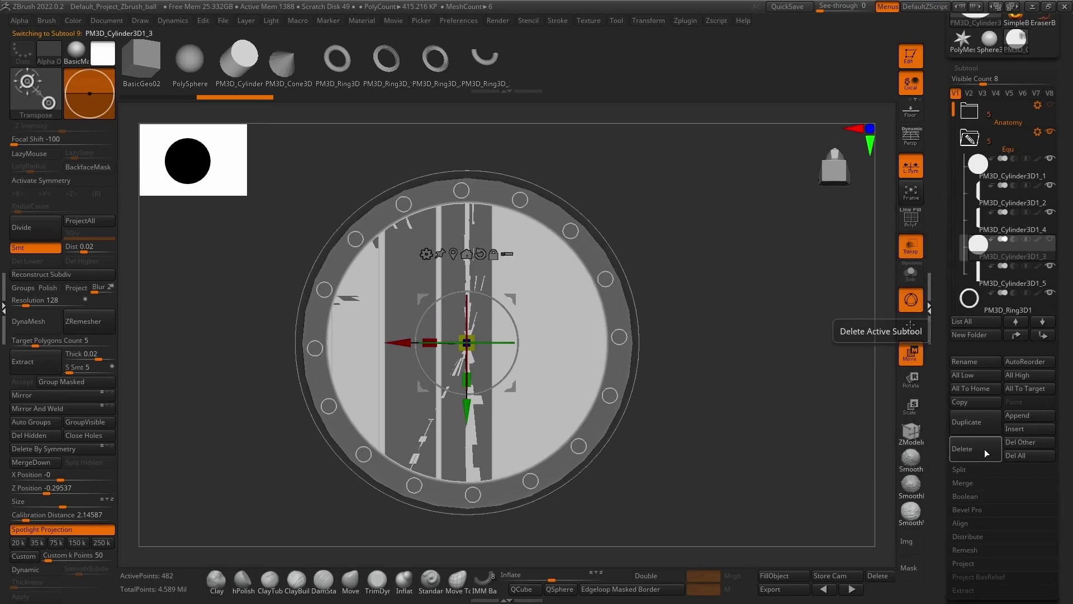
mouse_move(984, 258)
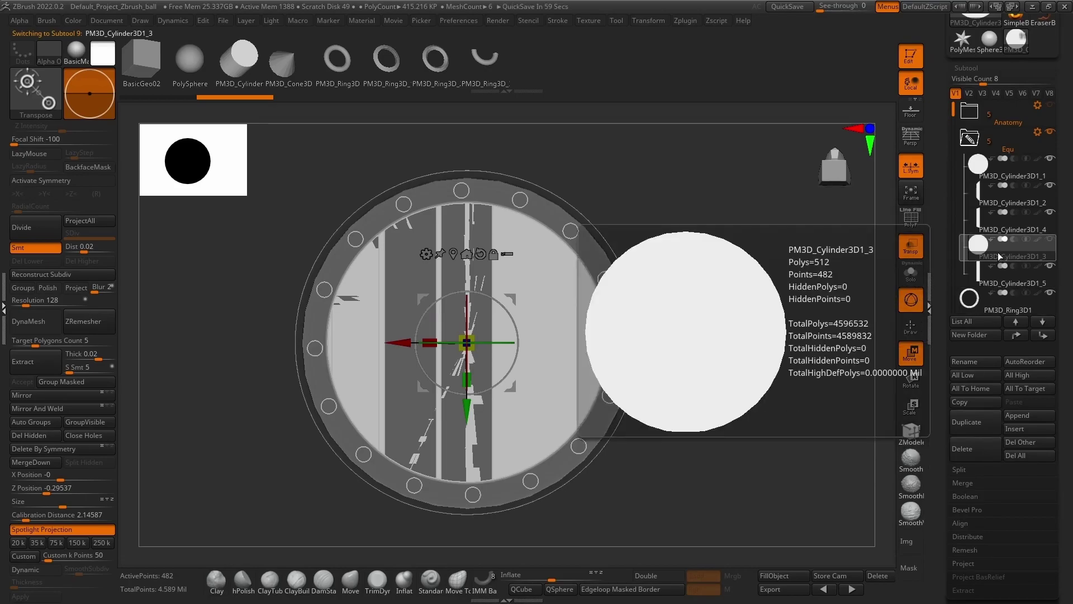
left_click(976, 449)
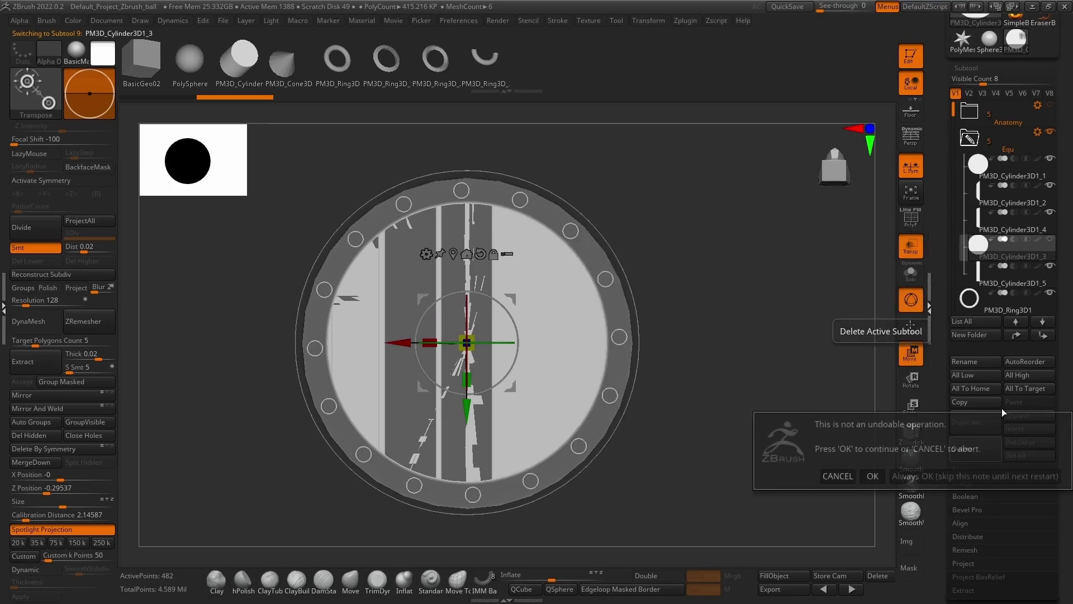
left_click(868, 476)
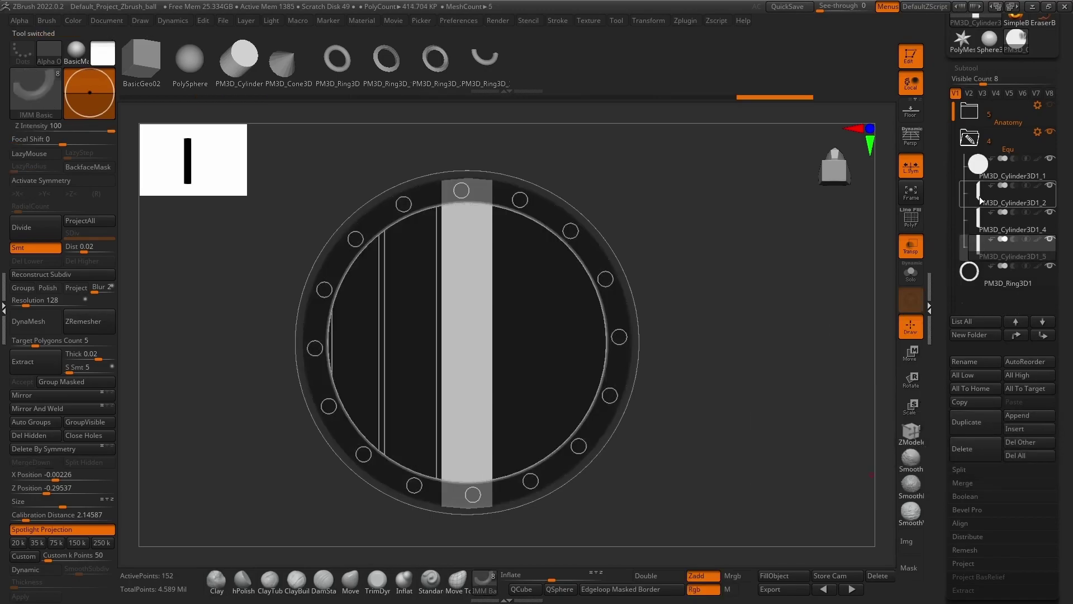
Merge the first plank, PM3D_Cylinder3D1_2, down with the second plank beneath it in the subtool list
left_click(979, 197)
left_click(971, 485)
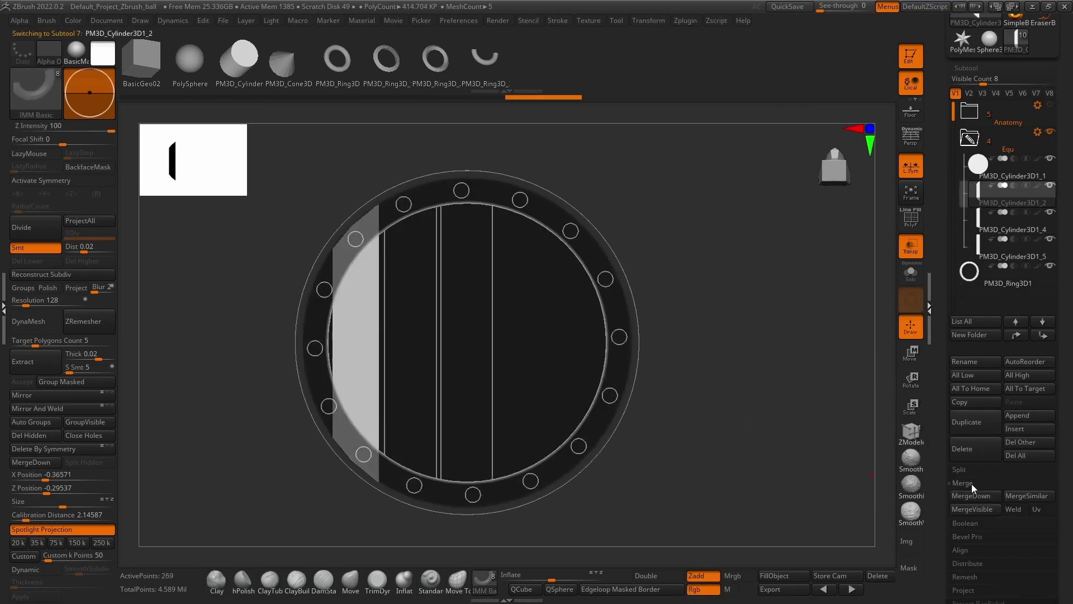
left_click(976, 497)
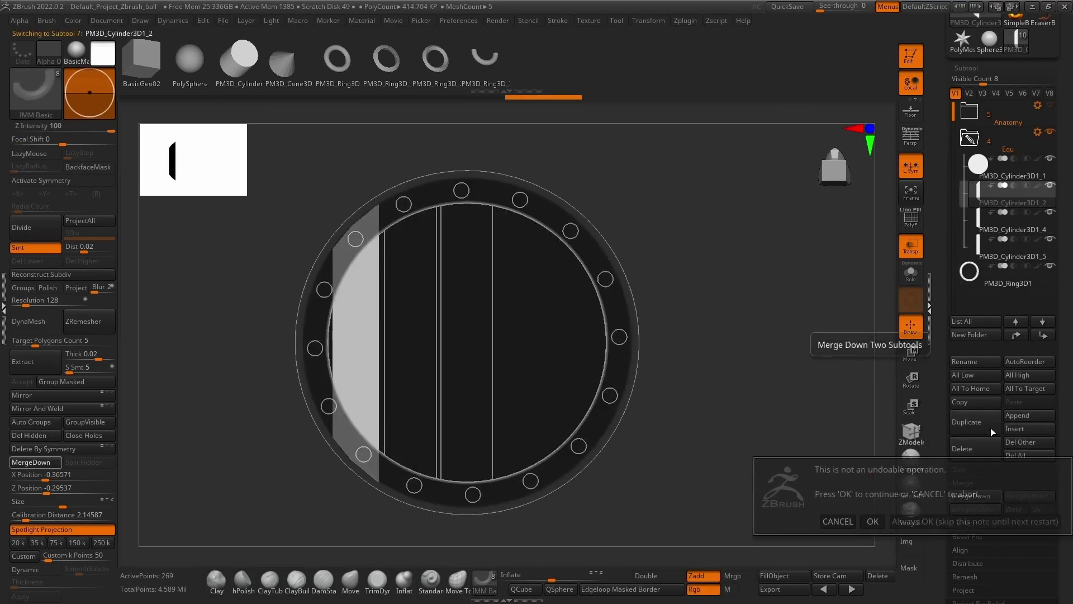
left_click(874, 523)
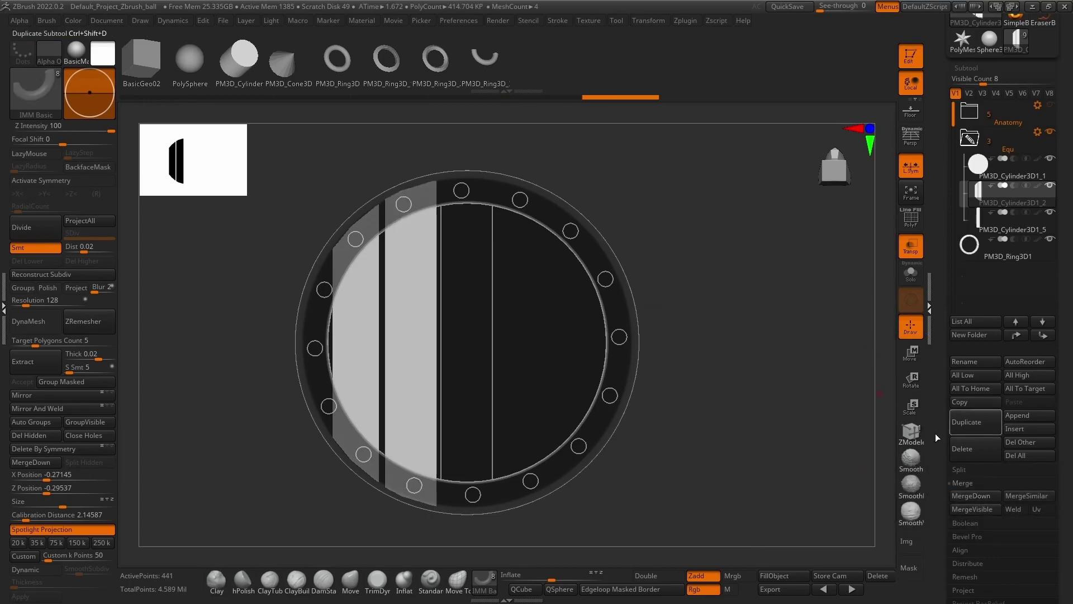
Duplicate the merged plank pair and rotate the copy half a turn to fill the opposite side of the shield
left_click(976, 425)
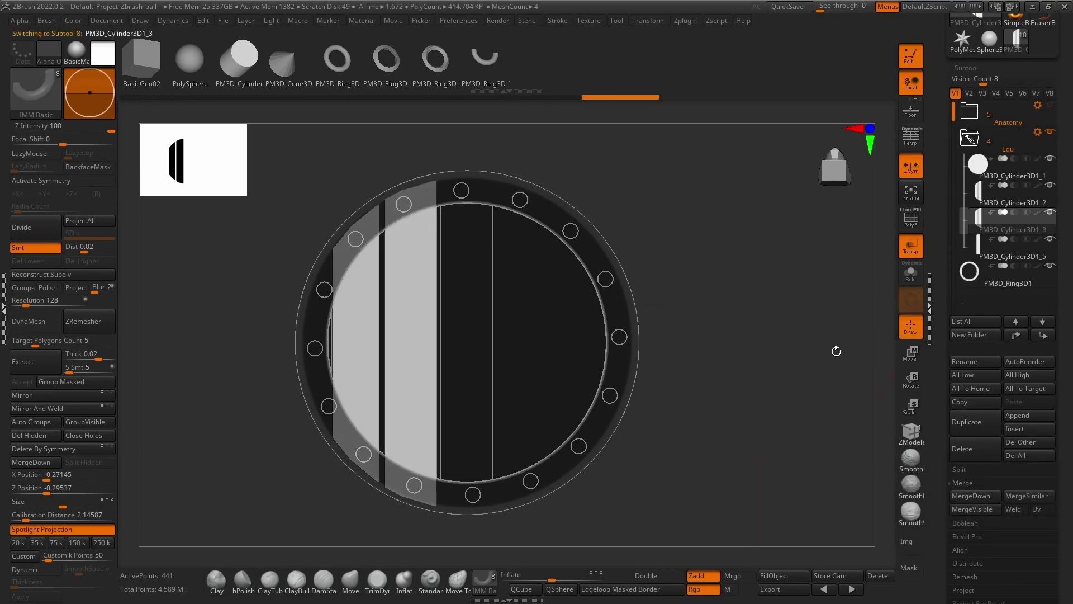
left_click(911, 351)
left_click_drag(487, 297, 556, 365)
left_click_drag(563, 407, 482, 288)
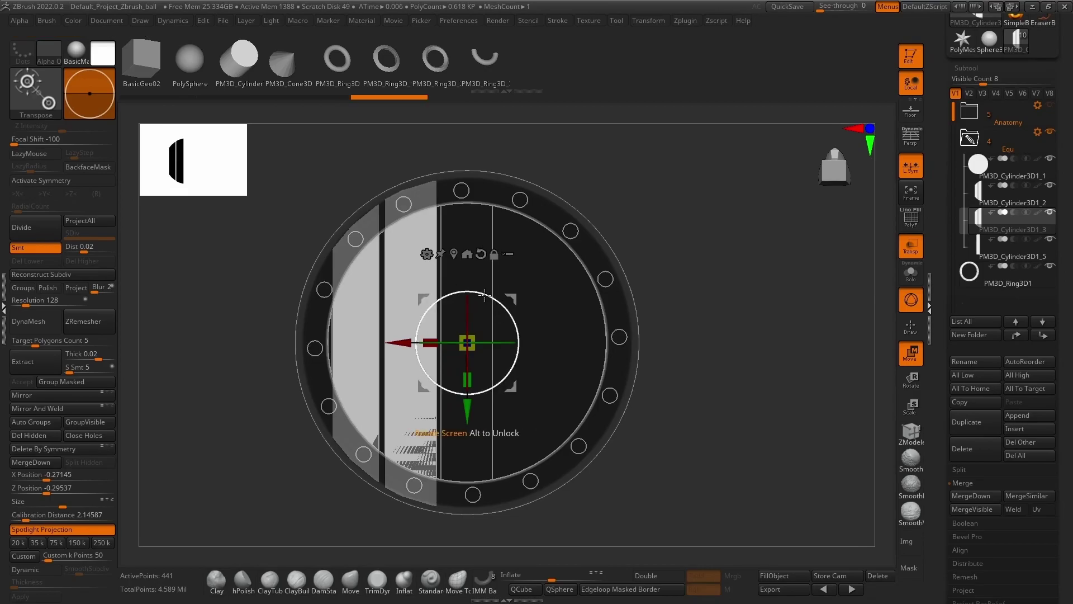
left_click_drag(485, 292, 431, 468)
Select the central plank and nudge it sideways to even out the gaps to its neighbouring planks
left_click(474, 418, "alt")
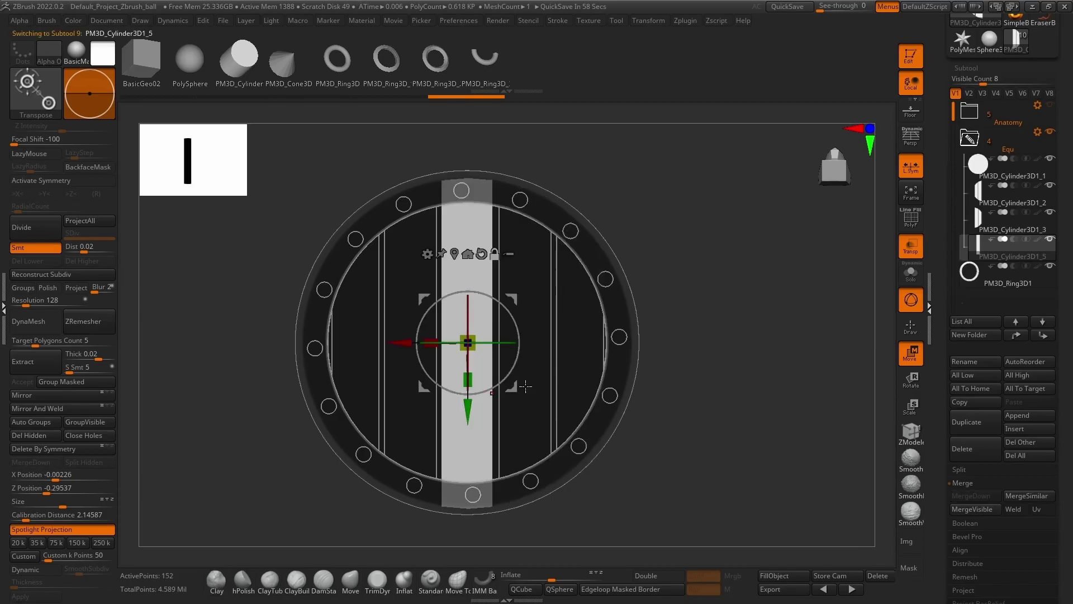
key("f")
left_click_drag(400, 342, 402, 342)
key("q")
key("f")
left_click_drag(760, 316, 840, 381)
Merge both plank pairs and the central plank into one subtool, skipping the confirmation note until the next restart
left_click(981, 186)
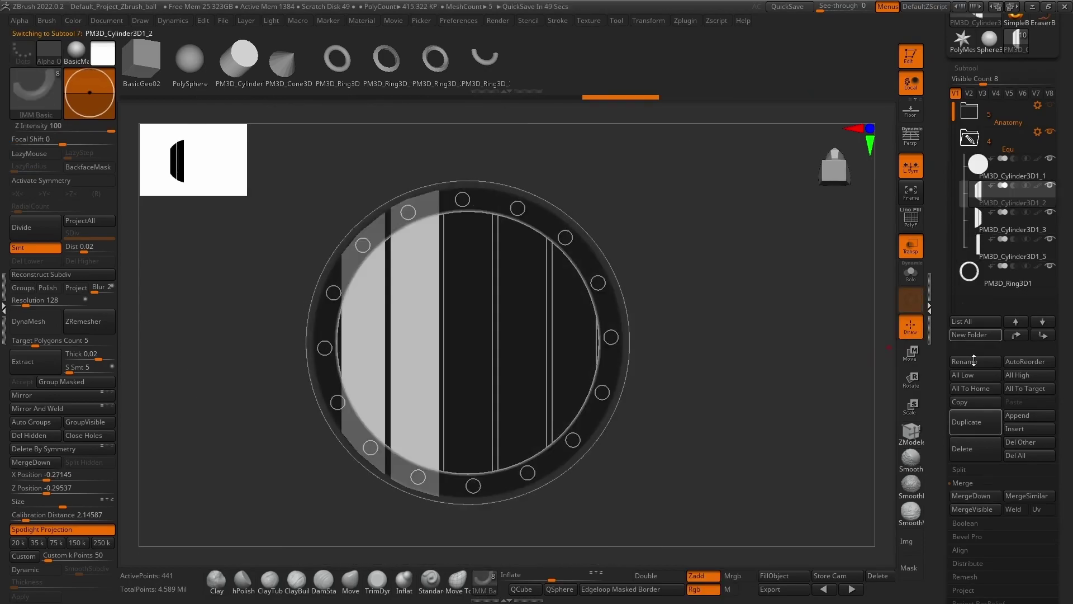
left_click(965, 494)
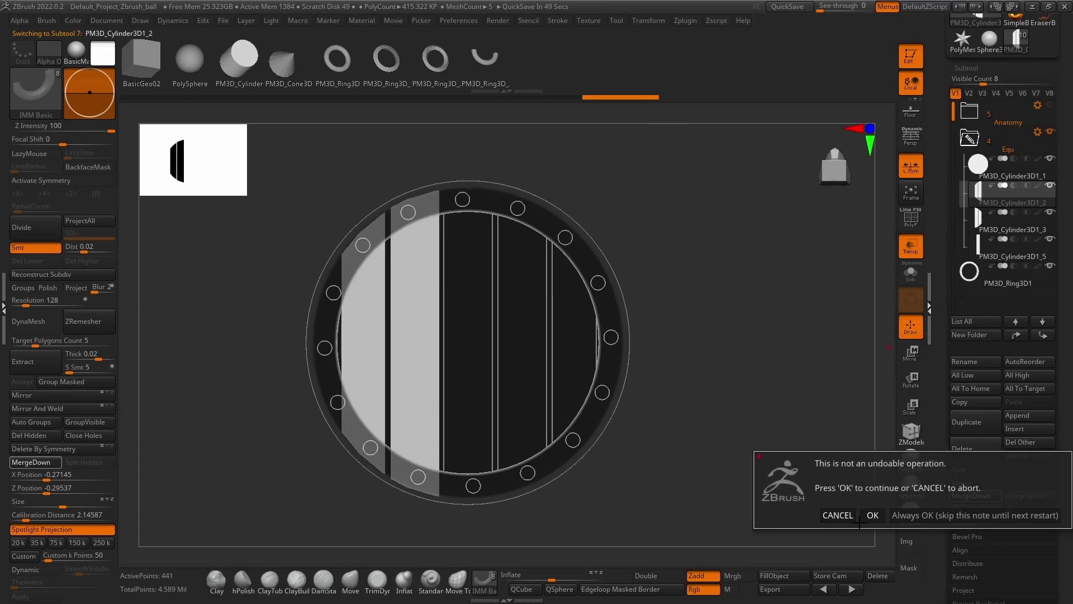
left_click(939, 518)
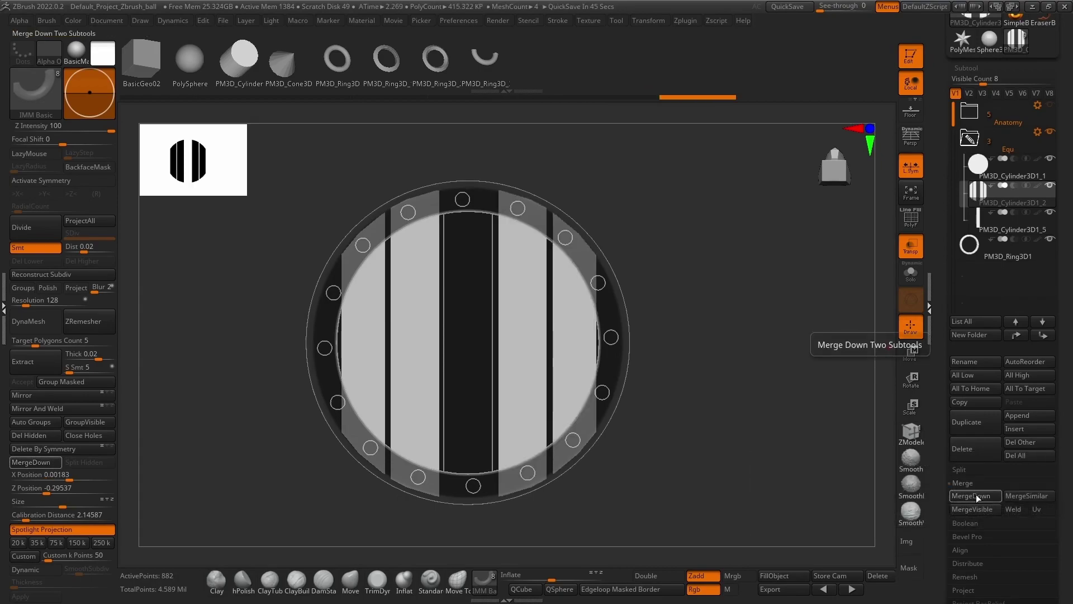
mouse_move(833, 323)
right_mouse_down("ctrl")
mouse_move(819, 338)
mouse_move(838, 322)
right_mouse_up("ctrl")
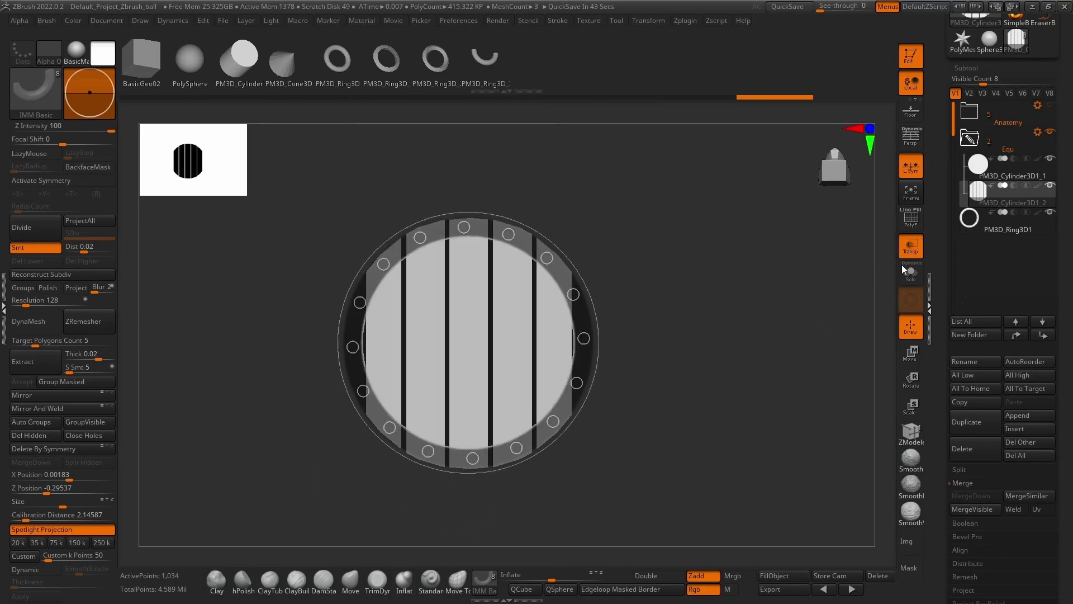
Turn off transparency and examine the planks and studded rim of the shield from several angles
left_click(911, 246)
left_click_drag(856, 271, 755, 337)
right_click_drag(755, 338, 765, 387, "ctrl")
left_click_drag(764, 387, 745, 312)
right_click_drag(745, 311, 810, 305, "ctrl")
left_click_drag(810, 305, 714, 287)
right_click_drag(714, 287, 712, 258, "ctrl")
left_click_drag(713, 259, 728, 330)
left_click_drag(728, 330, 782, 366)
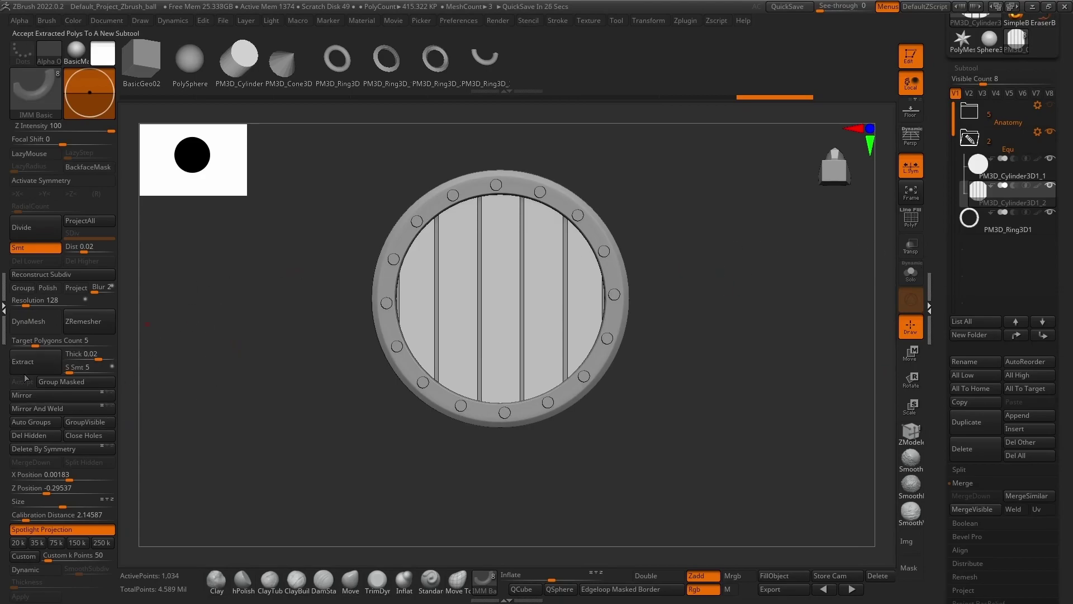
Show the polyframe and assign each plank its own polygroup with Auto Groups
left_click(911, 218)
left_click_drag(717, 259, 789, 295, "alt")
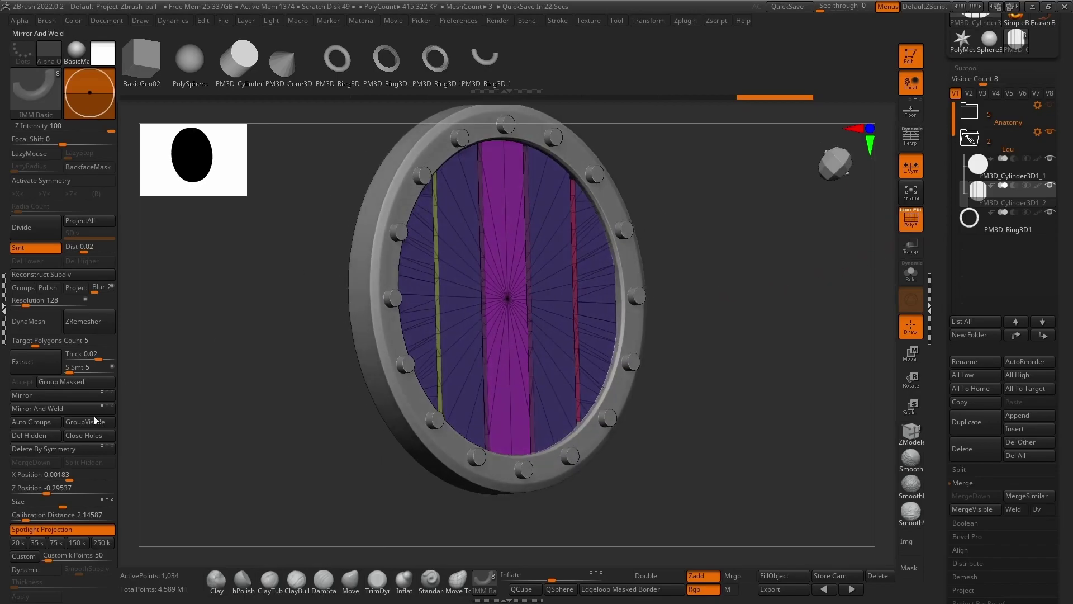
left_click(29, 422)
left_click_drag(678, 301, 659, 301)
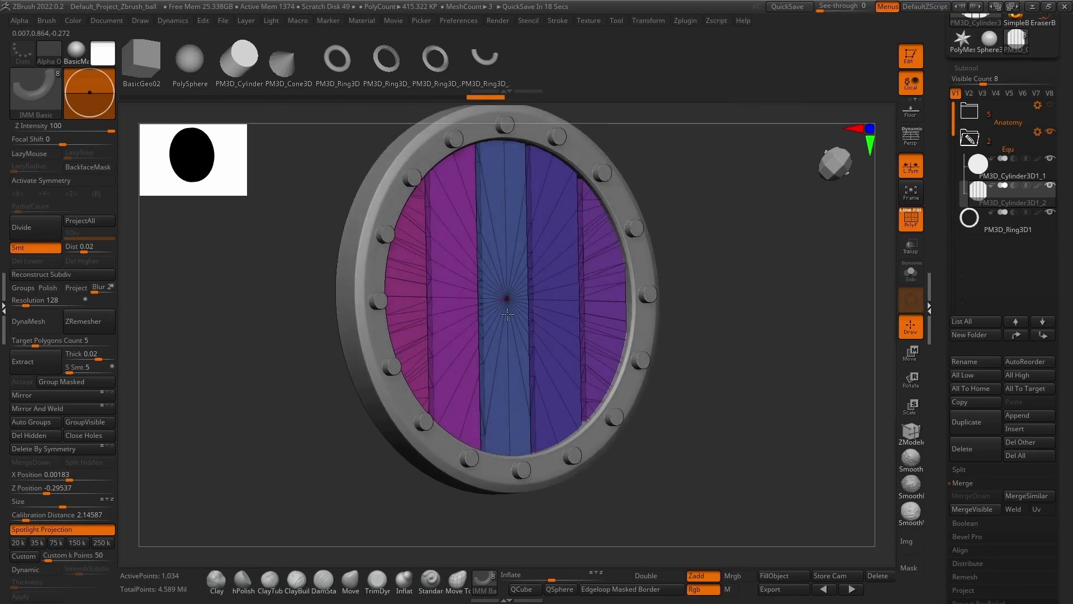
left_click_drag(726, 242, 730, 290, "alt")
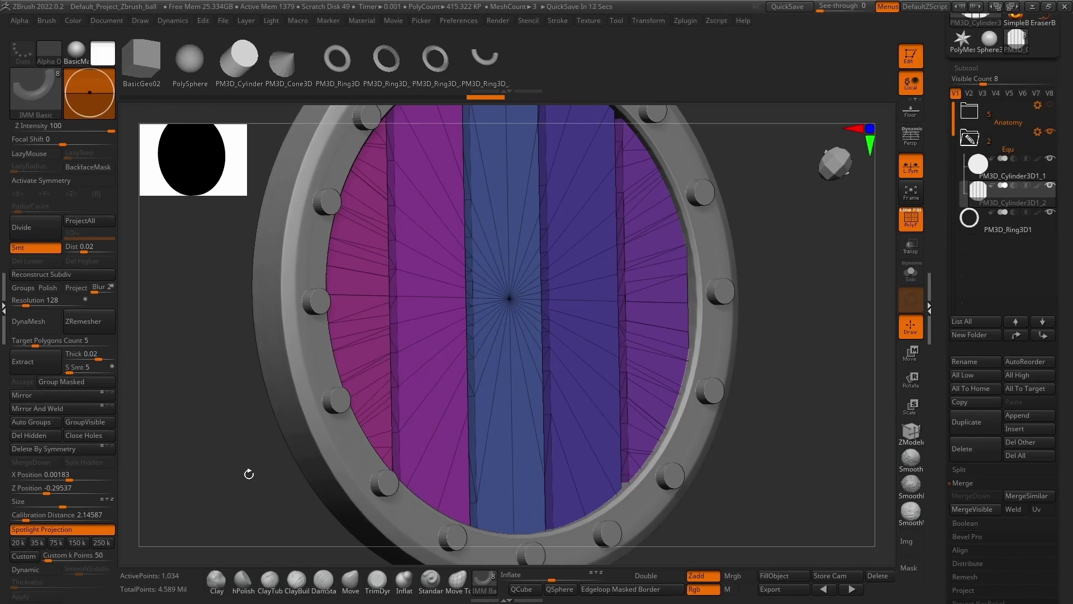
Split the merged planks into separate subtools by polygroup with Groups Split
left_click_drag(1059, 511, 1066, 486)
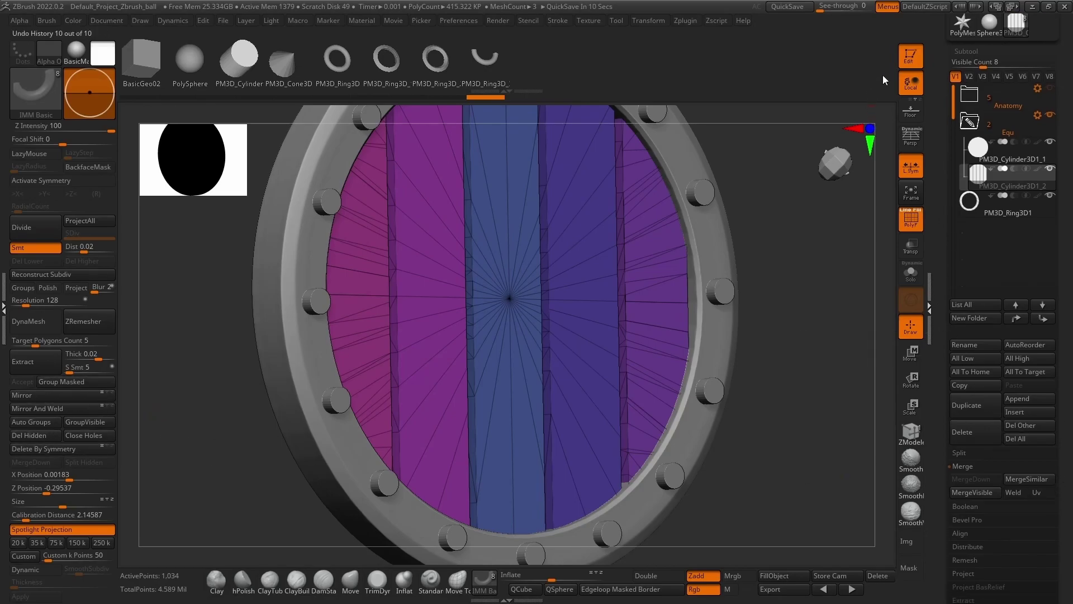
left_click(961, 455)
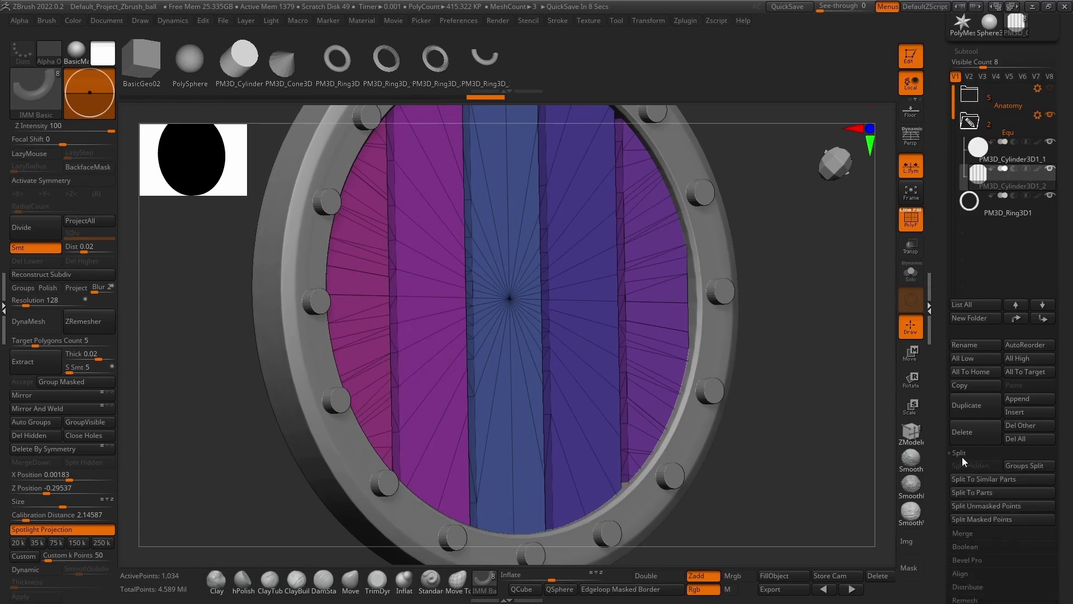
left_click(1028, 466)
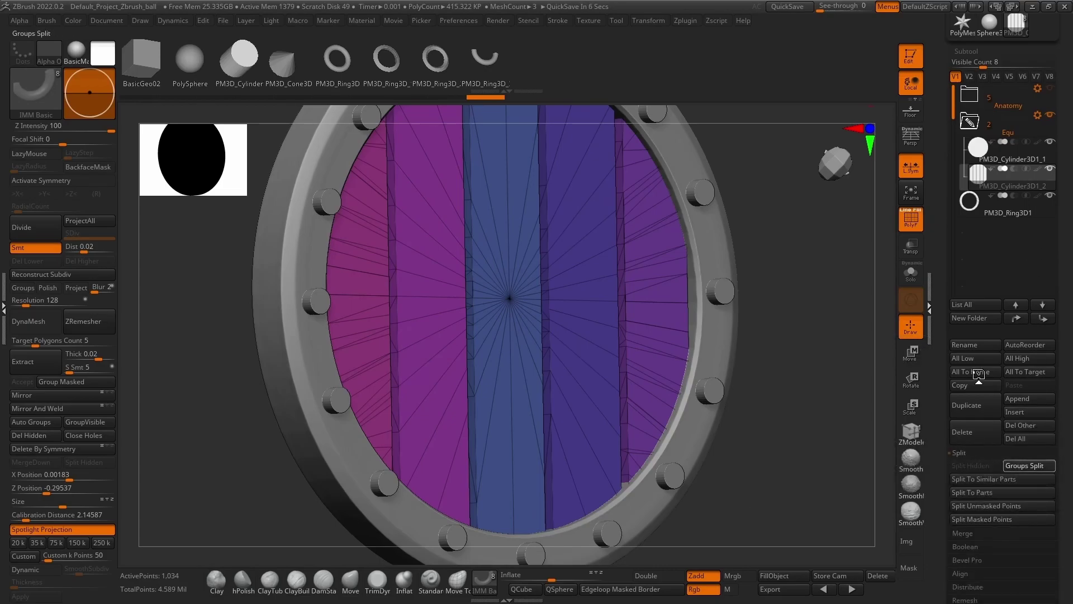
Select the outermost plank on the shield's left side and set its DynaMesh resolution to 100
left_click(979, 253)
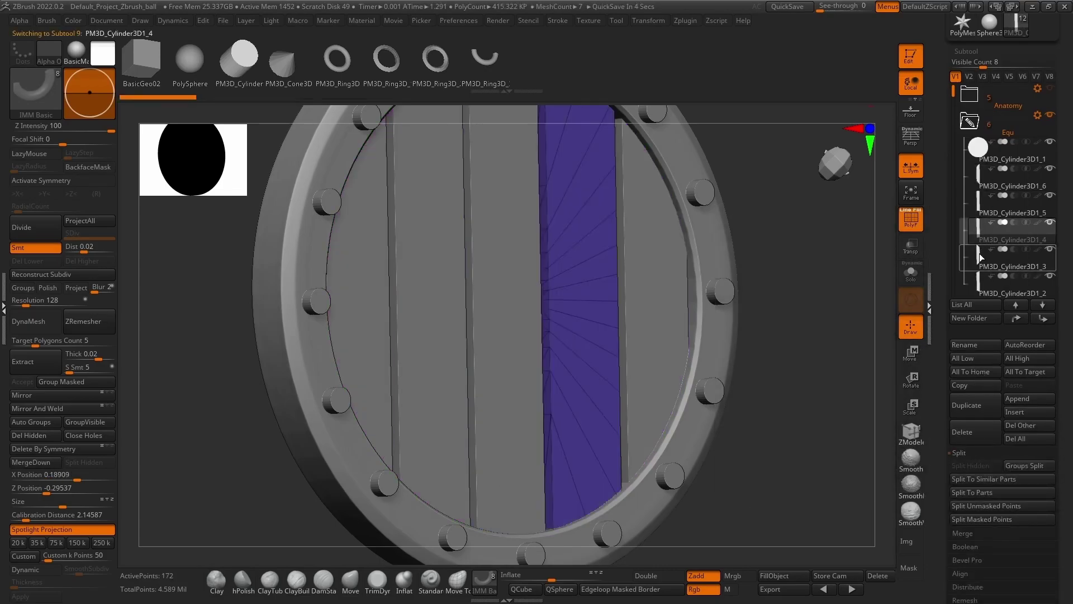
left_click(978, 284)
left_click_drag(836, 432, 773, 319, "alt")
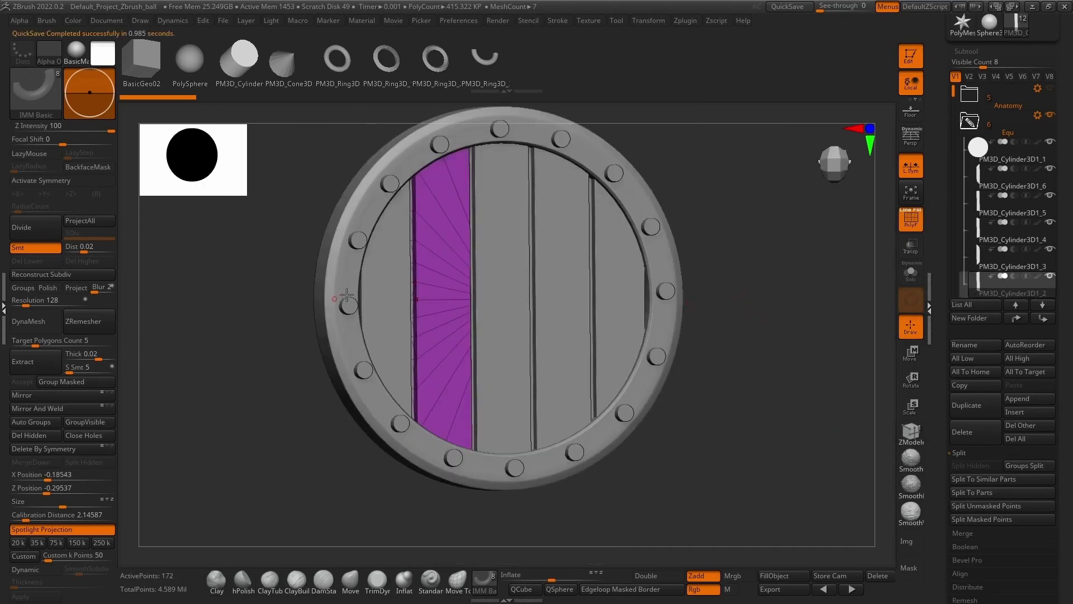
left_click(377, 282, "alt")
type("100")
key("Return")
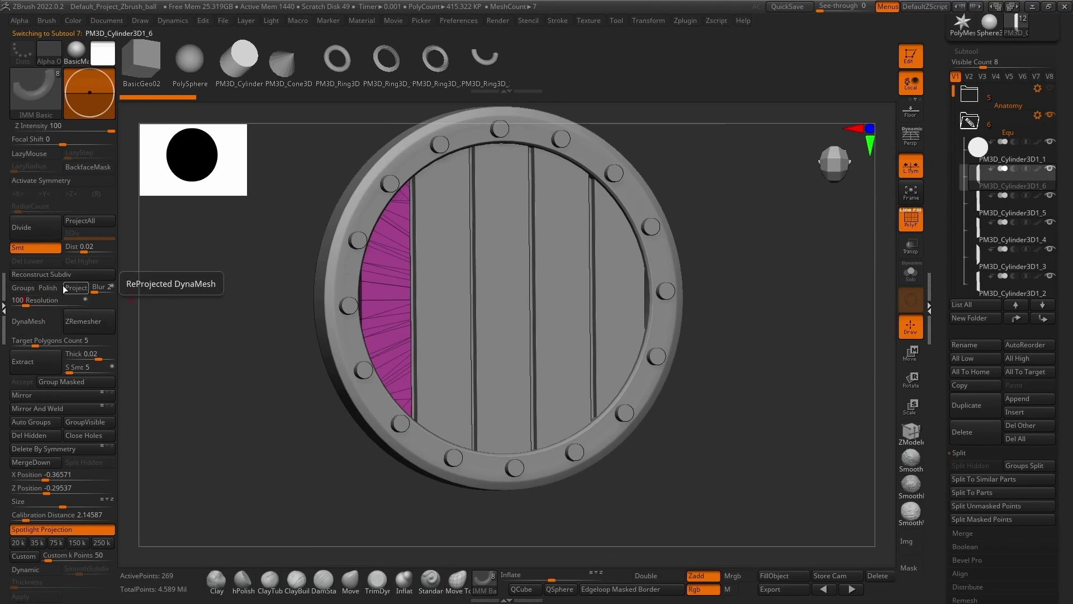
Set the DynaMesh resolution to 1000 and DynaMesh the outermost plank on the shield's left side
type("0")
left_click(50, 319)
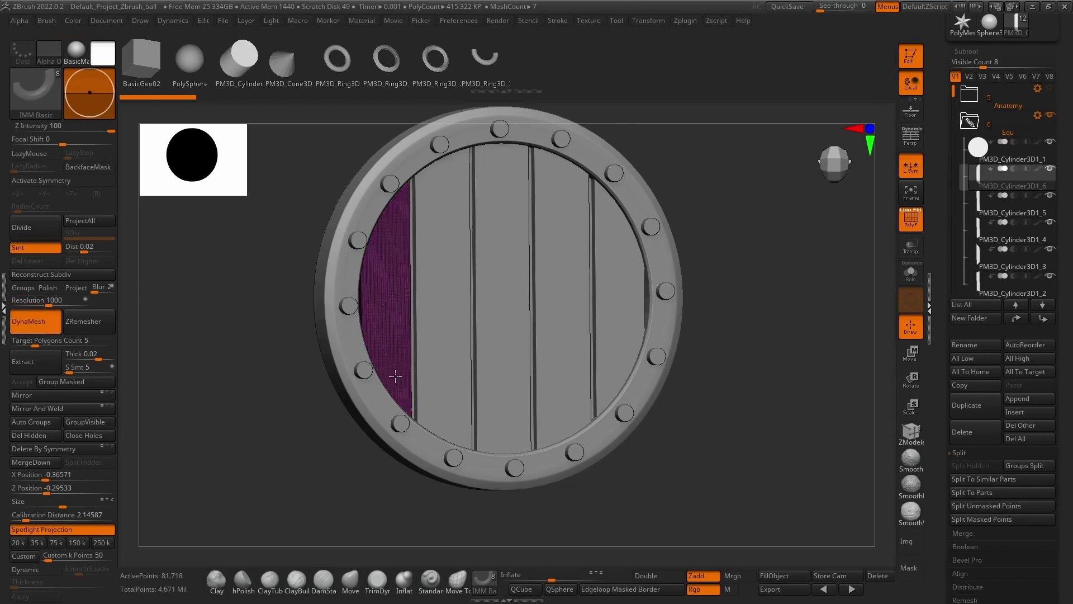
left_click_drag(249, 377, 337, 396)
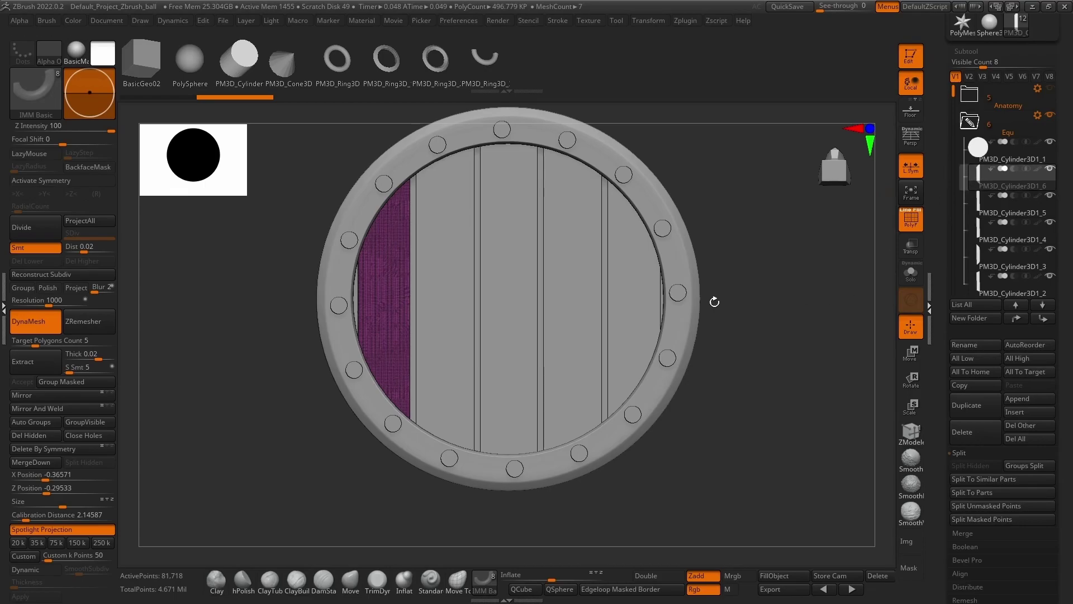
left_click(52, 299)
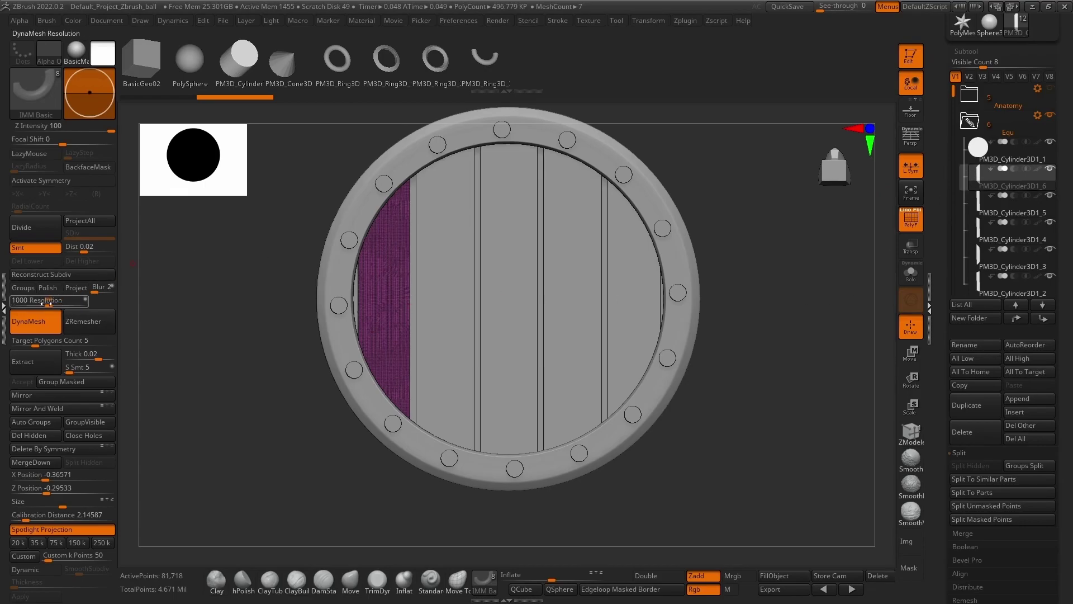
Merge the separate planks into a single subtool with MergeDown
left_click(966, 454)
left_click(967, 466)
left_click(971, 475)
left_click(971, 475)
left_click(971, 476)
Update the DynaMesh of the merged planks at resolution 1000 so every plank is remeshed
key("ctrl")
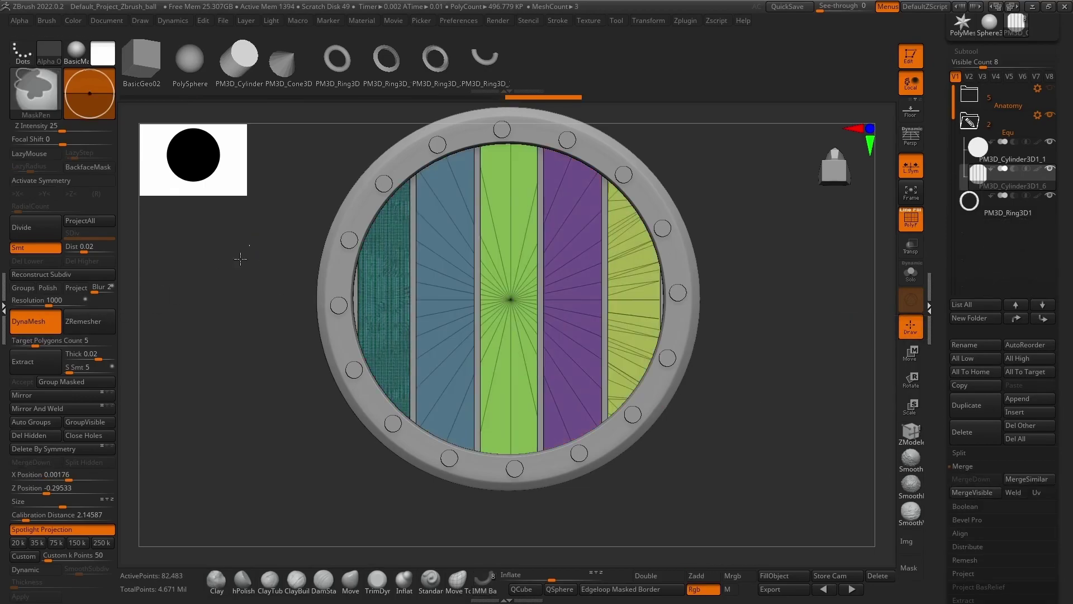
left_click_drag(249, 247, 204, 336, "ctrl")
left_click_drag(271, 333, 283, 322, "ctrl")
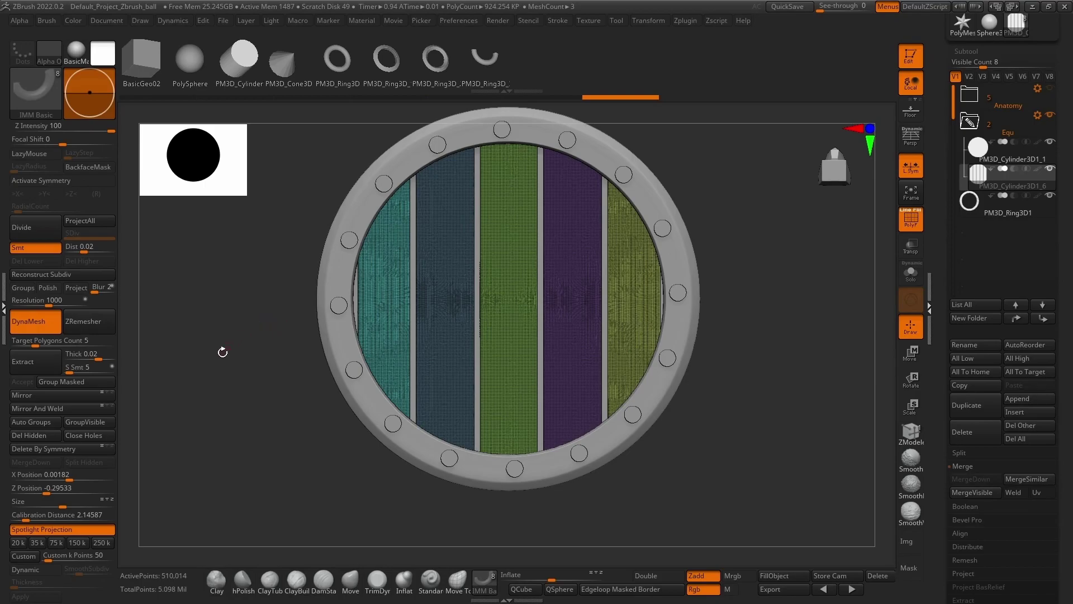
Split the remeshed planks back into separate subtools by polygroup with Groups Split
left_click(978, 452)
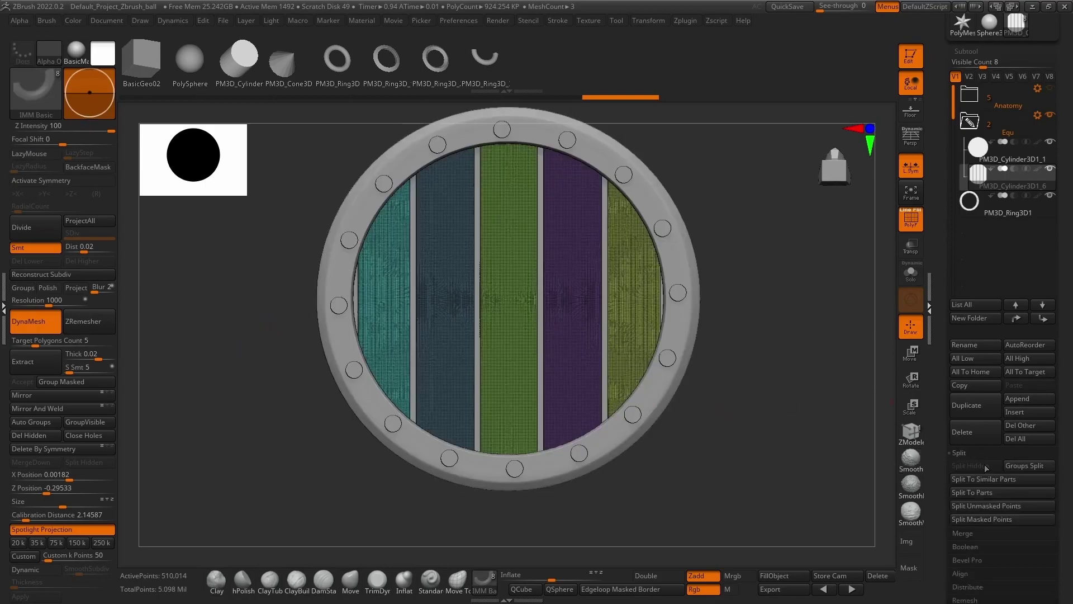
left_click(1024, 466)
left_click(873, 492)
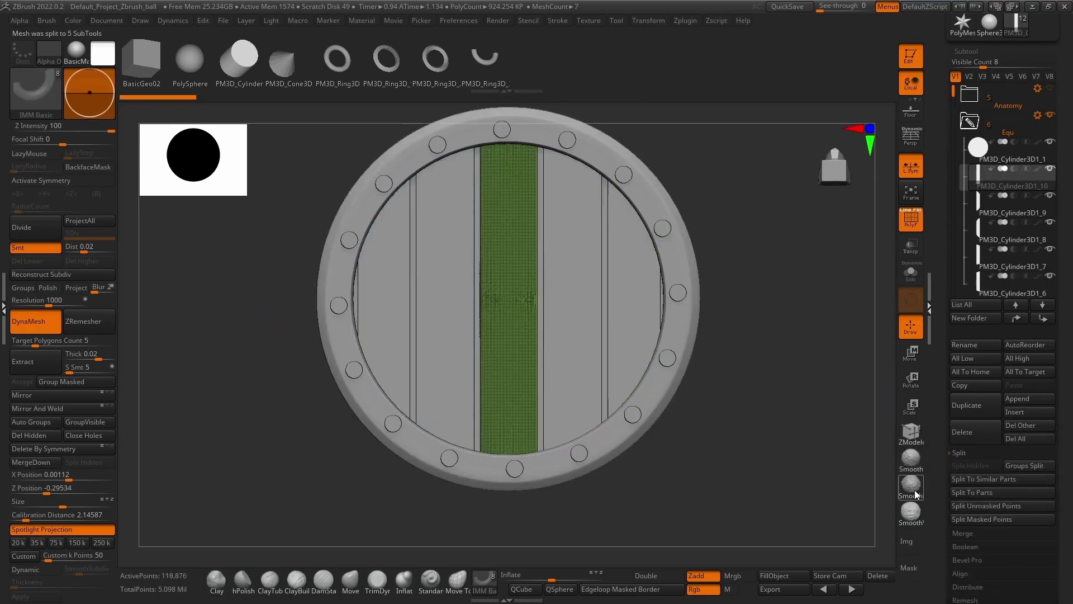
Select the planks one after another to check that each is its own dense subtool, and turn off the polyframe
left_click_drag(769, 276, 727, 274)
left_click(429, 228, "alt")
left_click(363, 282, "alt")
left_click(474, 279, "alt")
left_click(554, 273, "alt")
left_click(608, 259, "alt")
left_click_drag(778, 246, 845, 256, "alt")
left_click(909, 231)
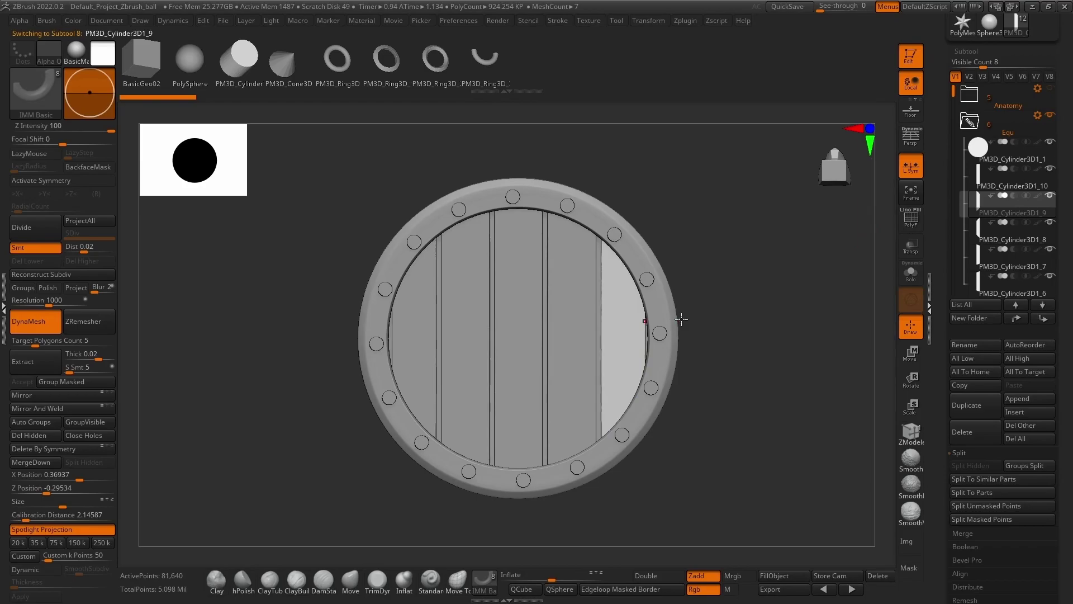
Select the outermost plank on the shield's left side and turn the shield so its planks lie horizontally
left_click_drag(712, 232, 611, 185, "alt")
left_click_drag(843, 240, 586, 288)
left_click(424, 294, "alt")
left_click_drag(625, 211, 715, 193, "shift")
left_click_drag(779, 225, 938, 297, "alt")
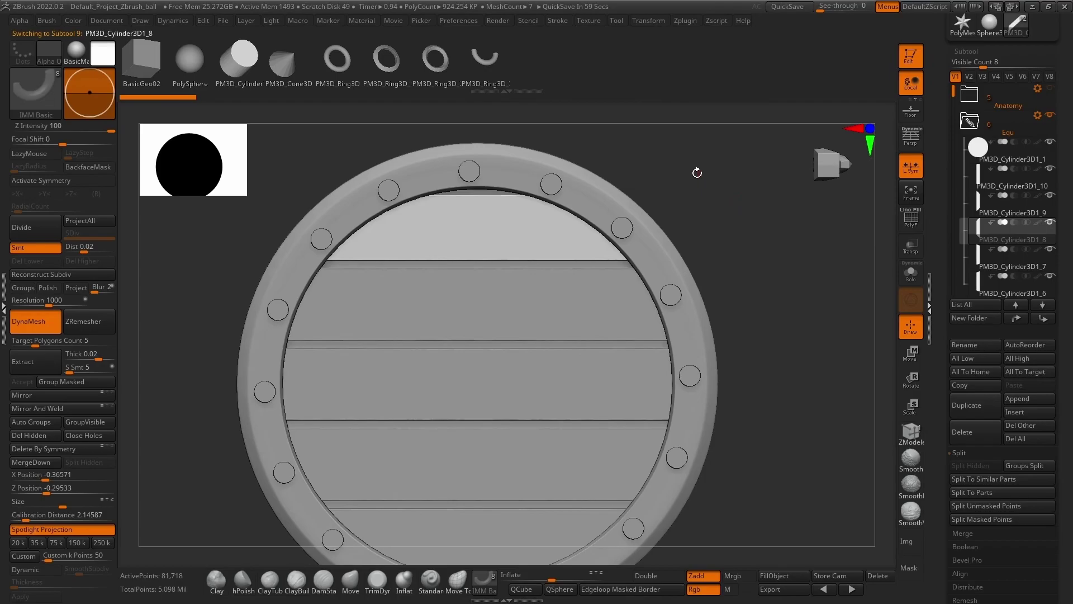
left_click_drag(779, 240, 758, 209, "alt")
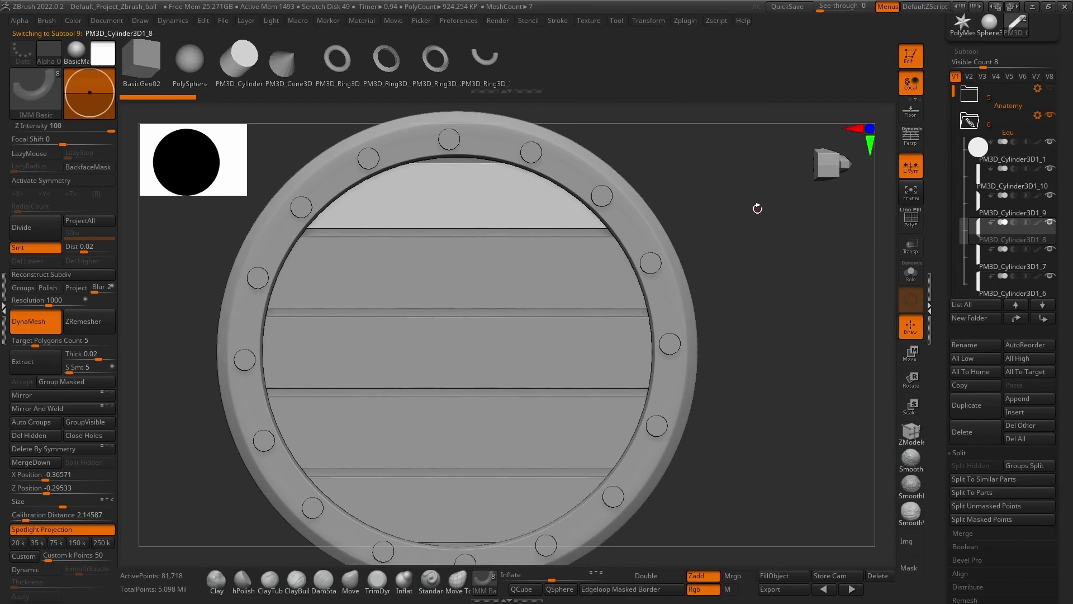
Isolate the selected plank with Solo, check its polyframe density, and choose the DamStandard brush
left_click(909, 224)
left_click_drag(820, 237, 791, 283, "alt")
left_click(911, 272)
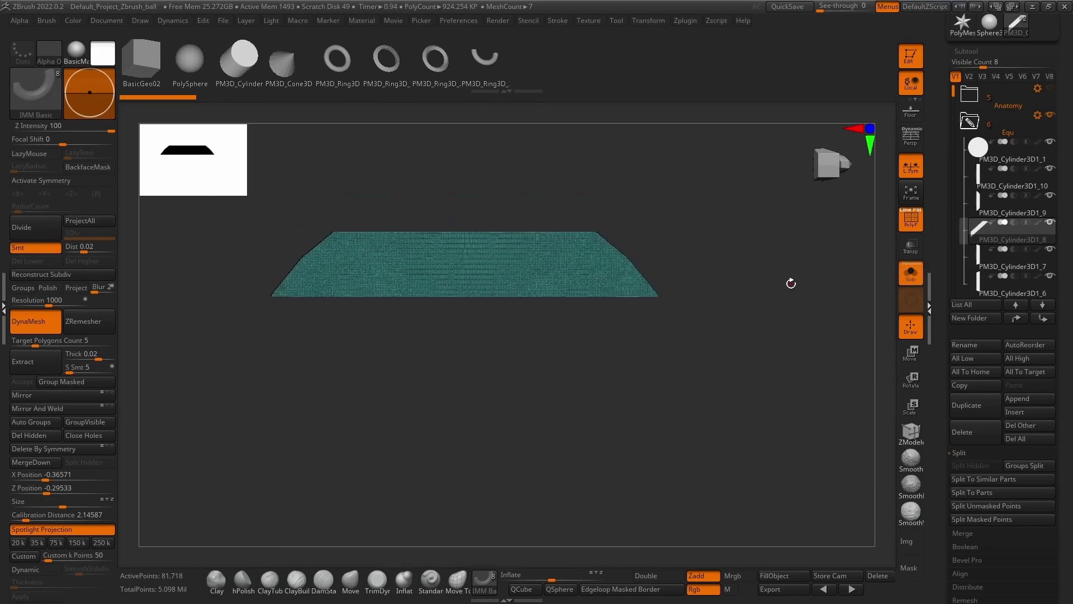
left_click_drag(670, 240, 767, 412)
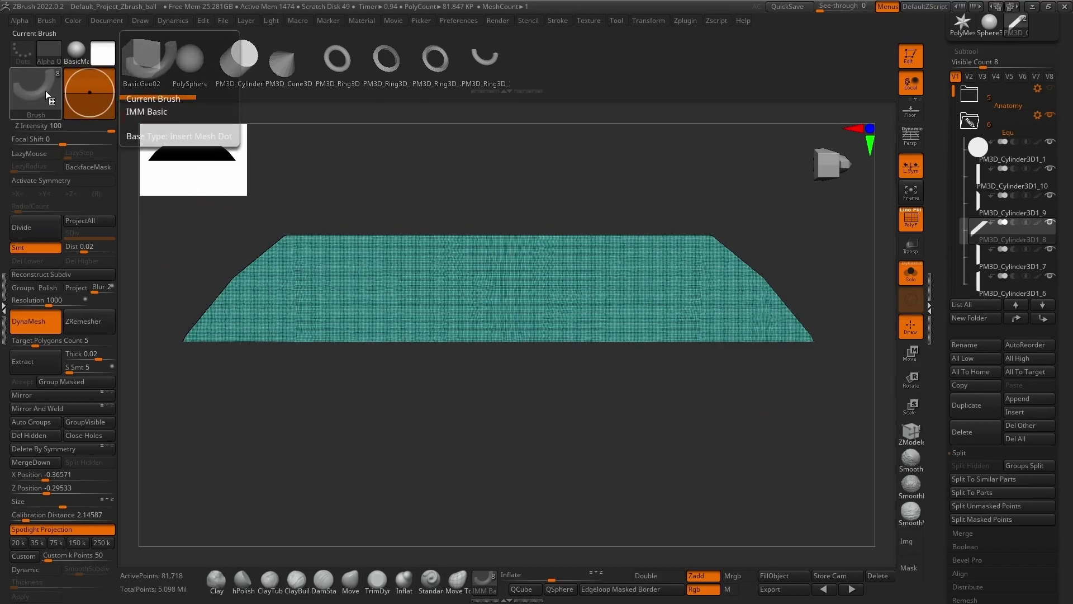
left_click(910, 218)
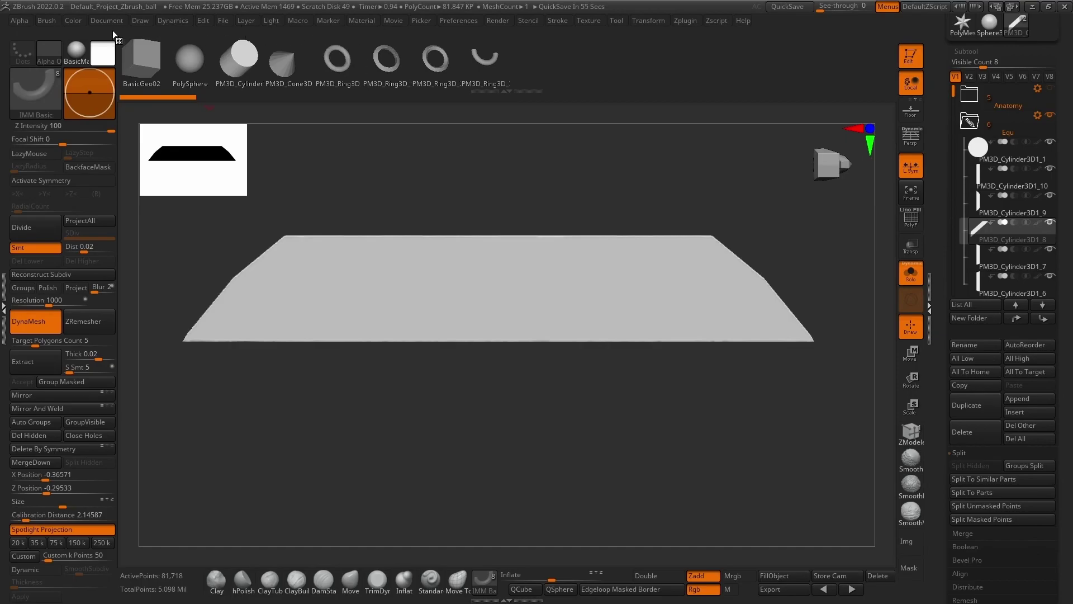
left_click(324, 580)
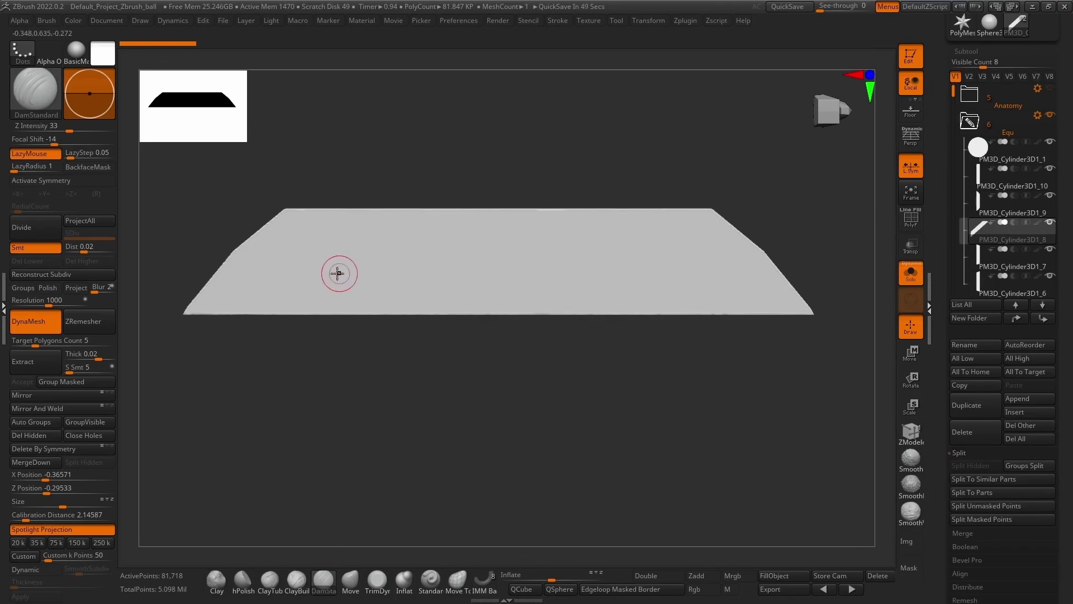
Try wavy DamStandard grooves along the plank with LazyMouse on and off, undoing each stroke
left_click_drag(218, 279, 638, 244)
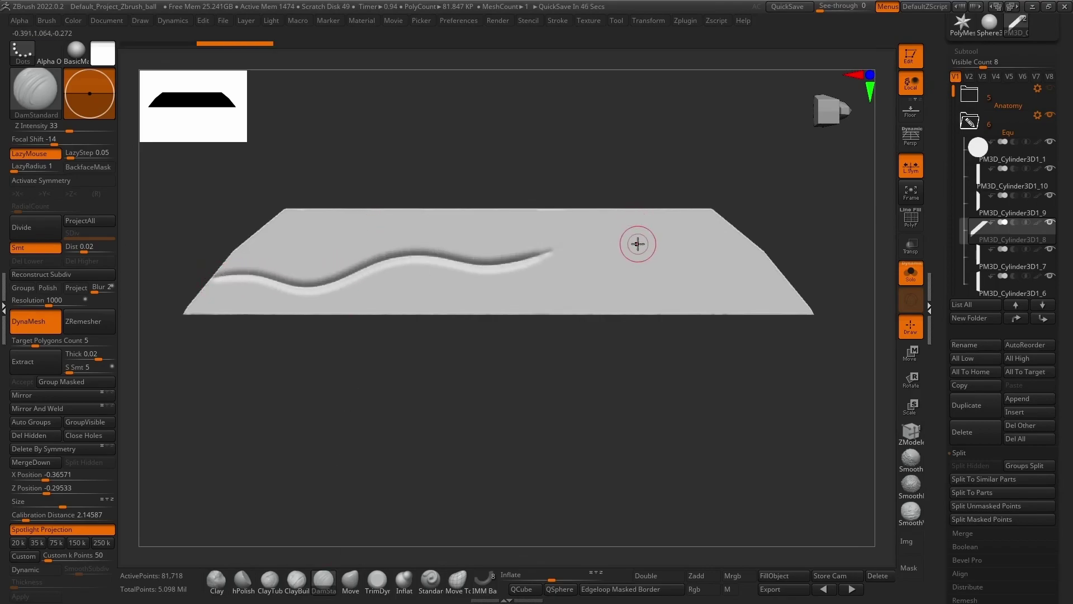
key("ctrl+z")
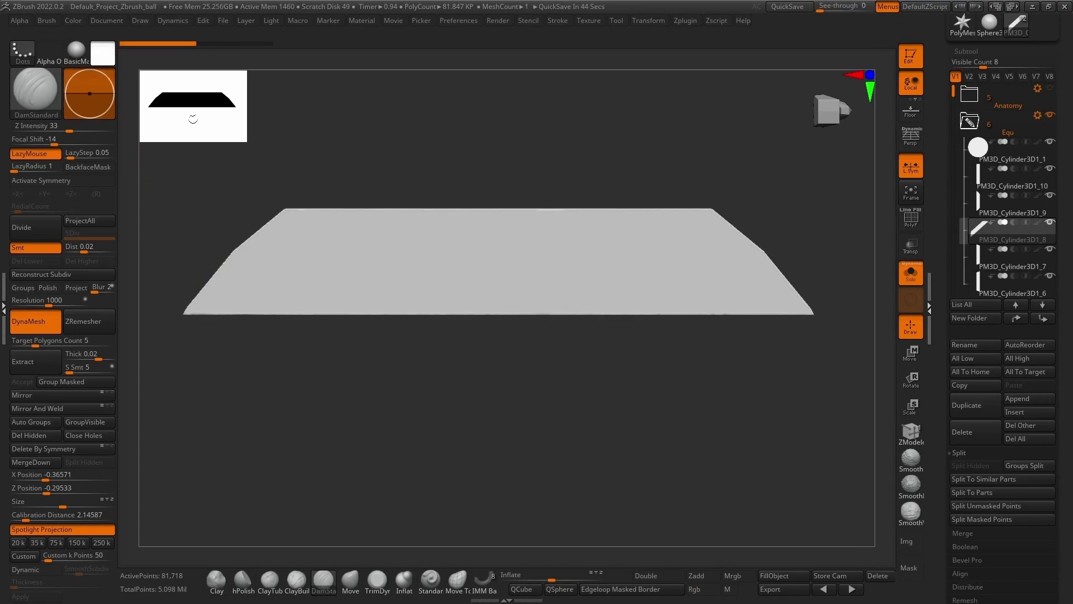
left_click_drag(15, 169, 11, 166)
left_click(43, 156)
mouse_move(342, 269)
left_mouse_down()
mouse_move(300, 275)
mouse_move(624, 252)
mouse_move(716, 283)
left_mouse_up()
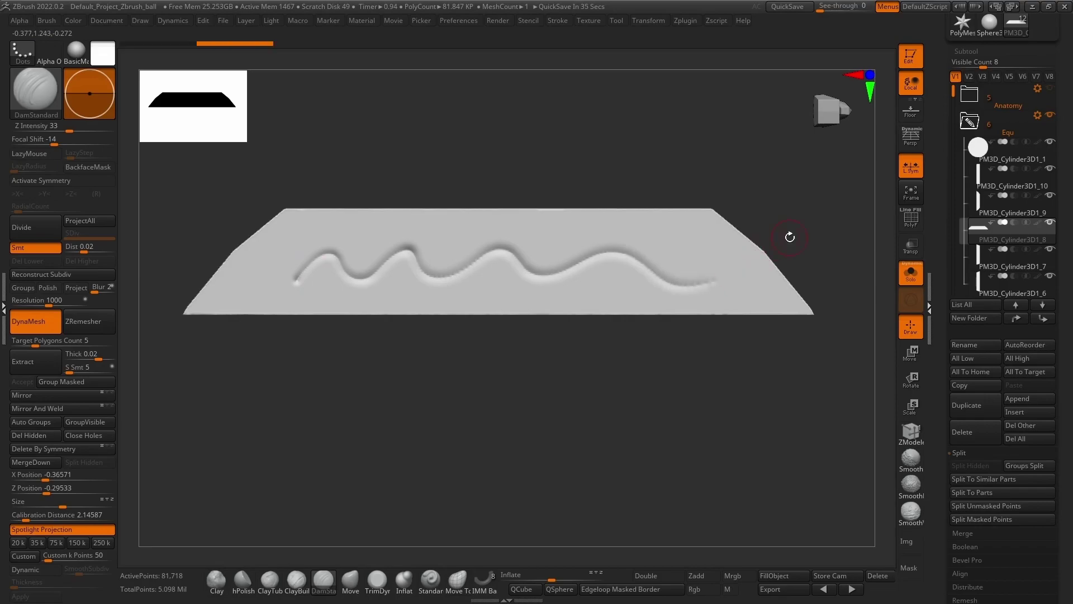
key("ctrl+z")
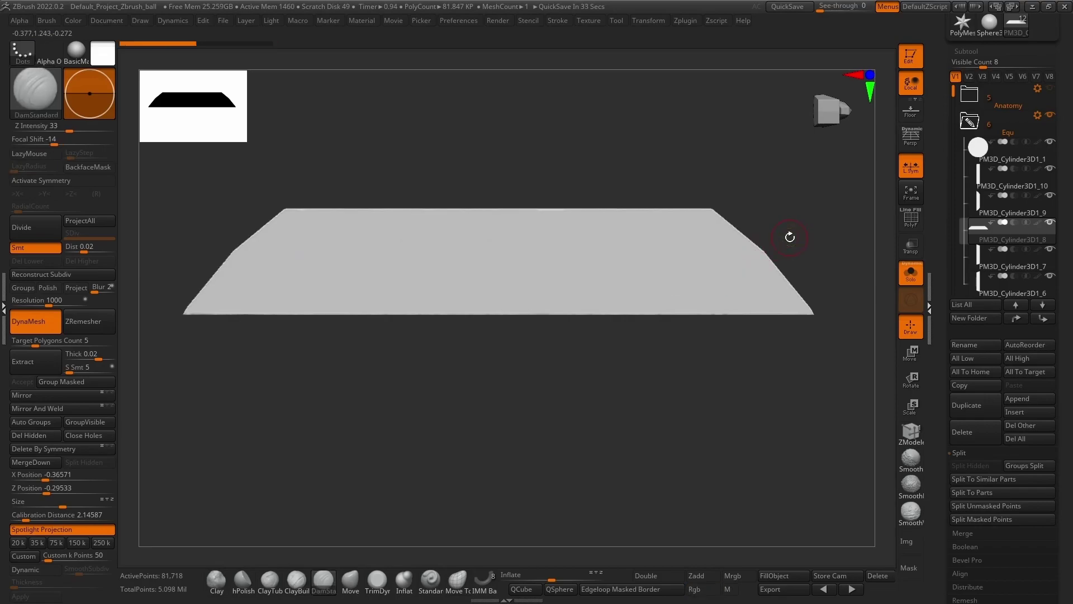
Turn LazyMouse on with a LazyRadius of 67 and try a wavy groove along the plank, undoing the test strokes
left_click(30, 156)
left_click_drag(23, 169, 39, 170)
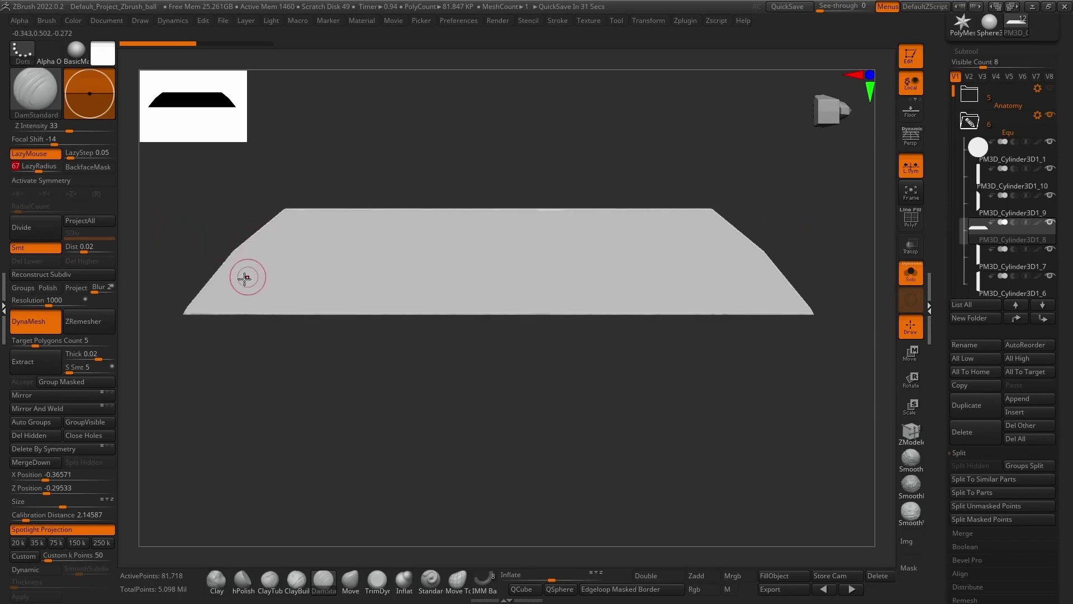
left_click_drag(278, 249, 332, 233)
mouse_move(363, 256)
left_mouse_down()
mouse_move(395, 283)
mouse_move(429, 285)
mouse_move(477, 238)
mouse_move(519, 235)
mouse_move(591, 283)
mouse_move(705, 250)
mouse_move(791, 287)
mouse_move(858, 300)
left_mouse_up()
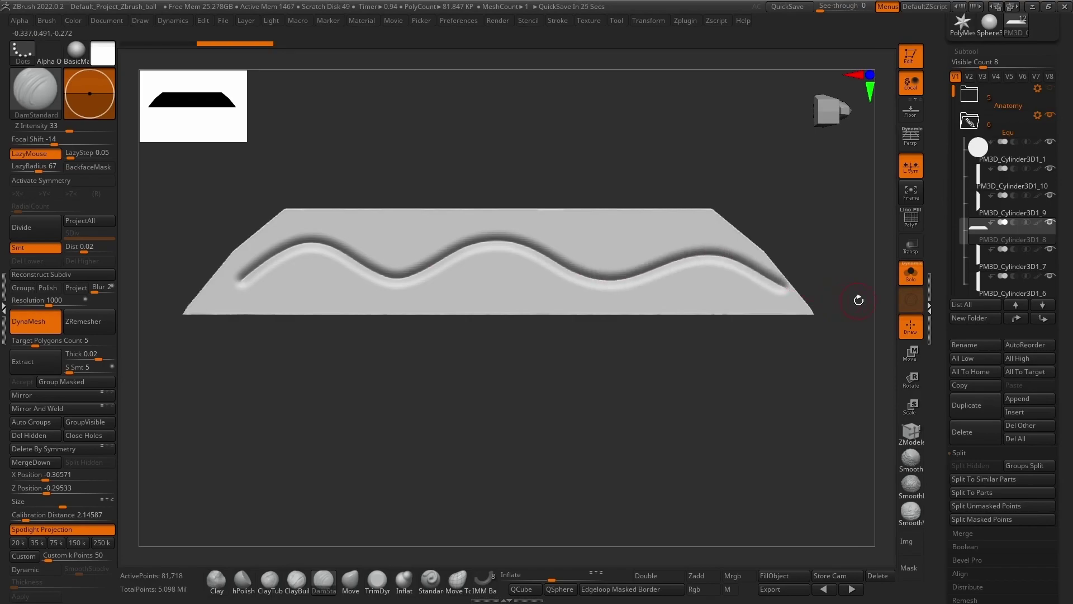
key("ctrl+z")
mouse_move(222, 290)
left_mouse_down()
mouse_move(470, 276)
mouse_move(486, 227)
mouse_move(227, 259)
left_mouse_up()
key("ctrl+z")
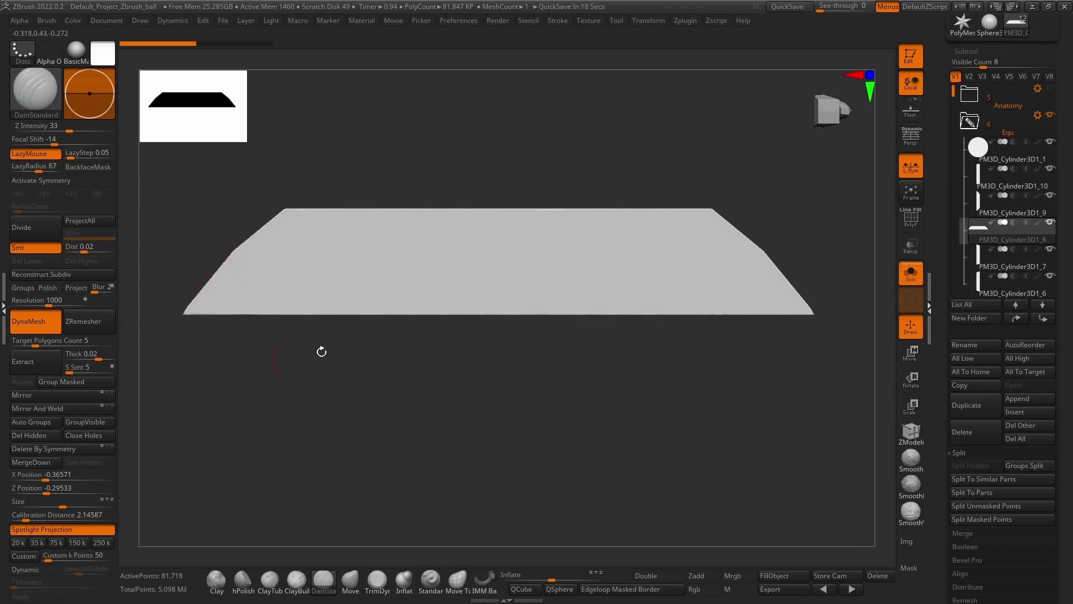
left_click_drag(344, 366, 350, 360)
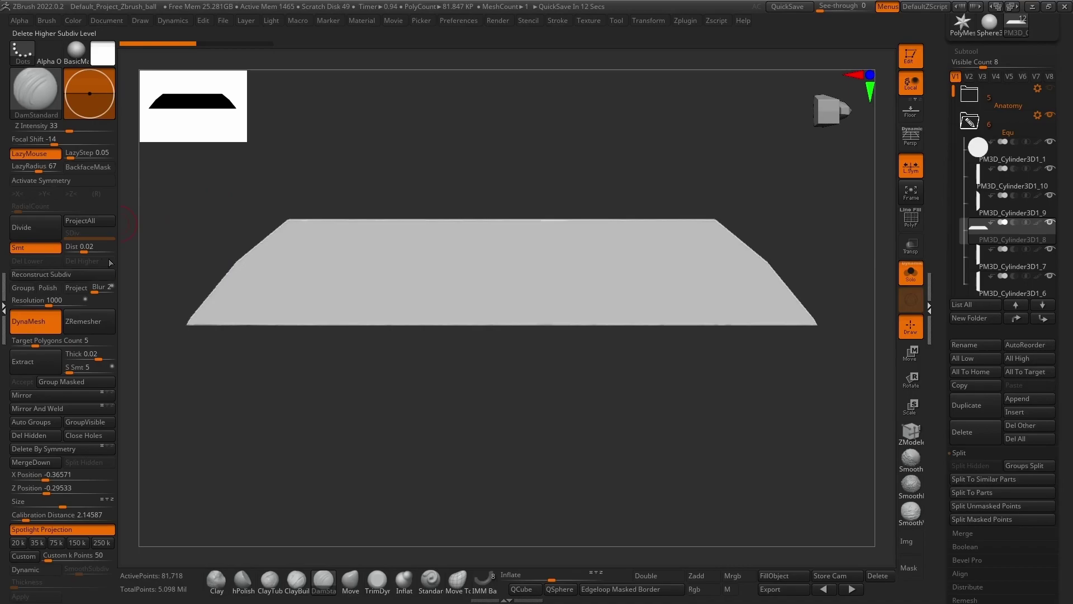
Activate symmetry on the Z axis only and undo the trial stroke on the plank
left_click(72, 180)
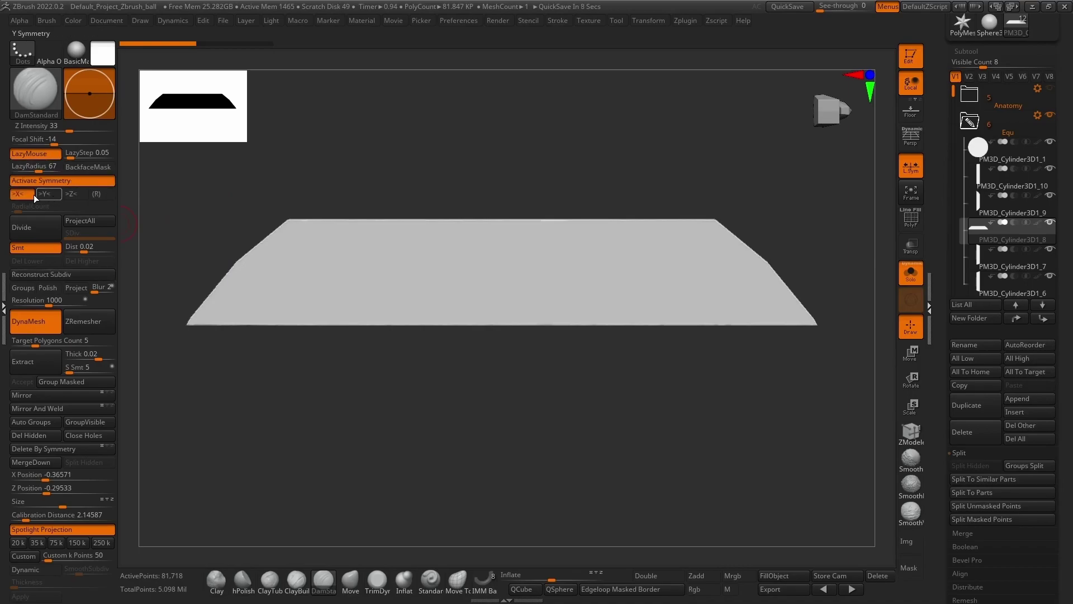
left_click(75, 194)
left_click_drag(194, 185, 273, 246)
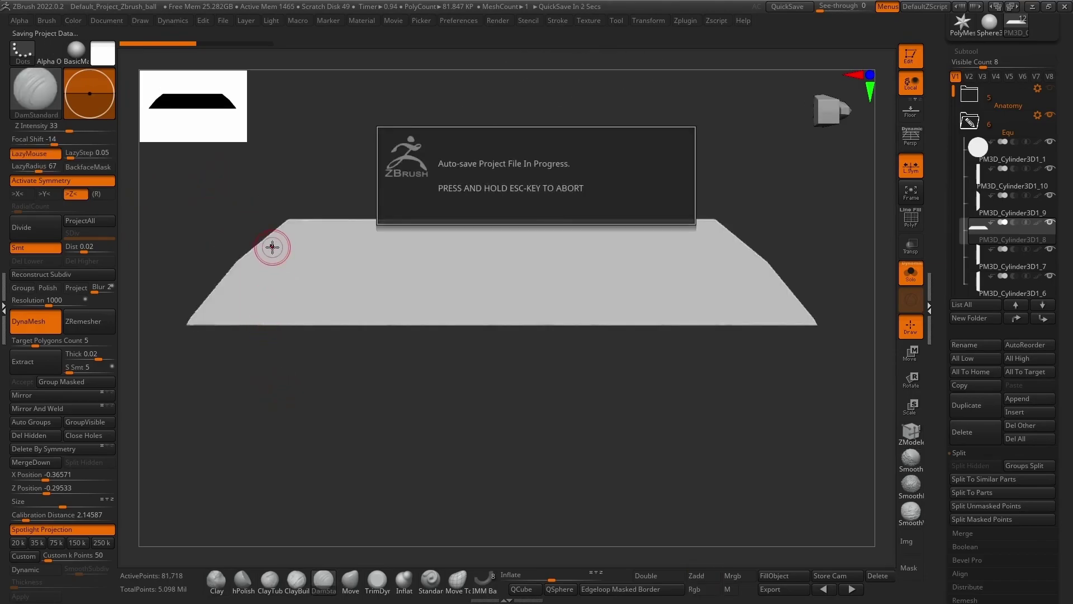
left_click_drag(217, 289, 467, 248)
mouse_move(503, 202)
left_mouse_down()
mouse_move(559, 215)
mouse_move(352, 356)
mouse_move(525, 412)
mouse_move(606, 410)
mouse_move(467, 395)
left_mouse_up()
key("ctrl+z")
left_click_drag(392, 355, 254, 374)
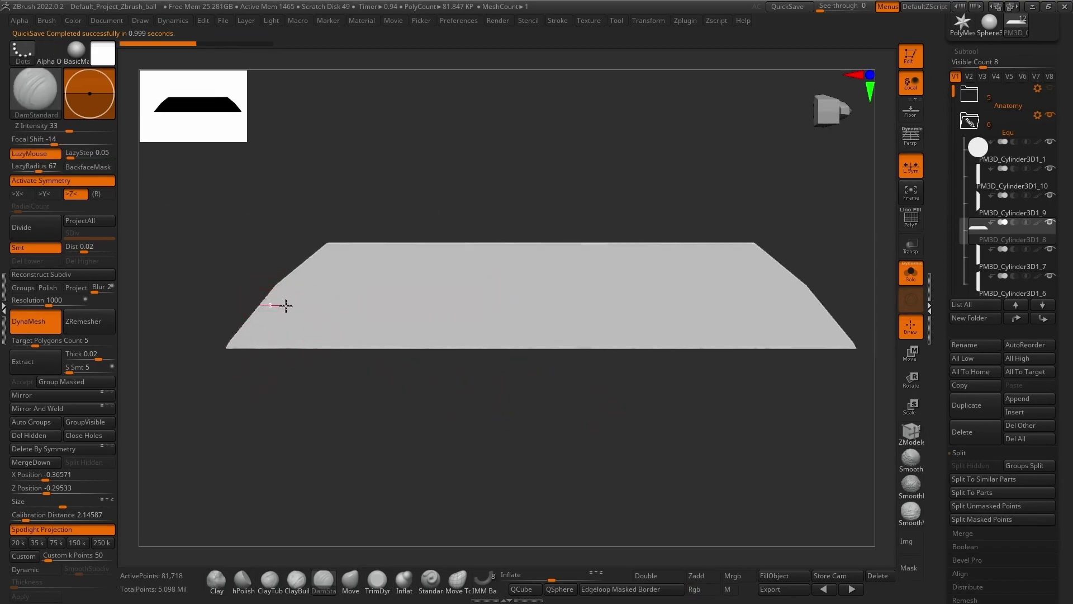
Carve three nested, rounded wood-grain grooves with DamStandard, opening toward the plank's left end
left_click_drag(293, 305, 307, 304)
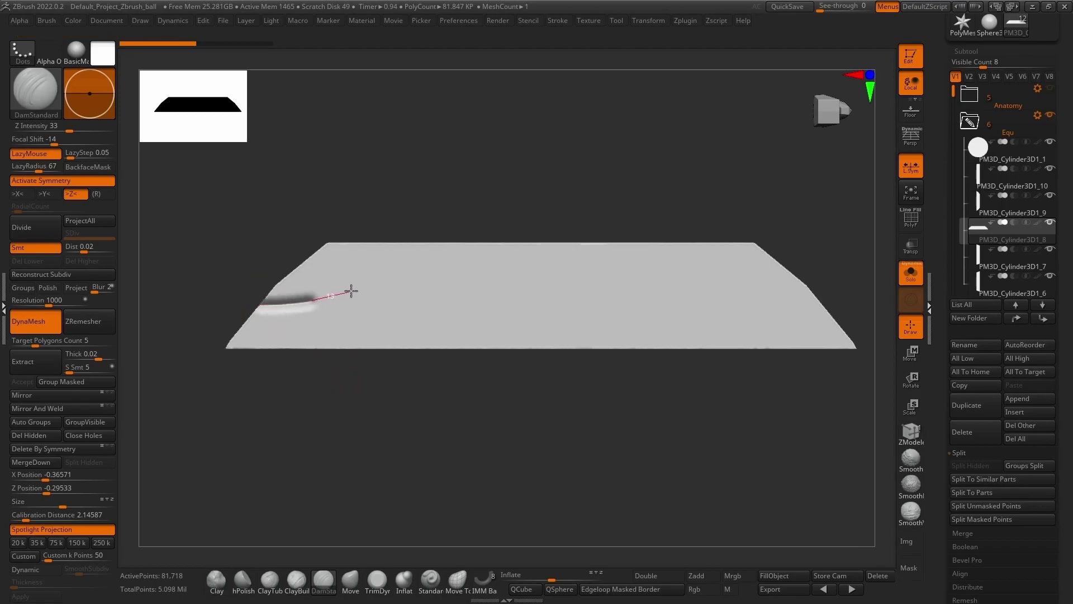
left_click_drag(284, 264, 232, 270)
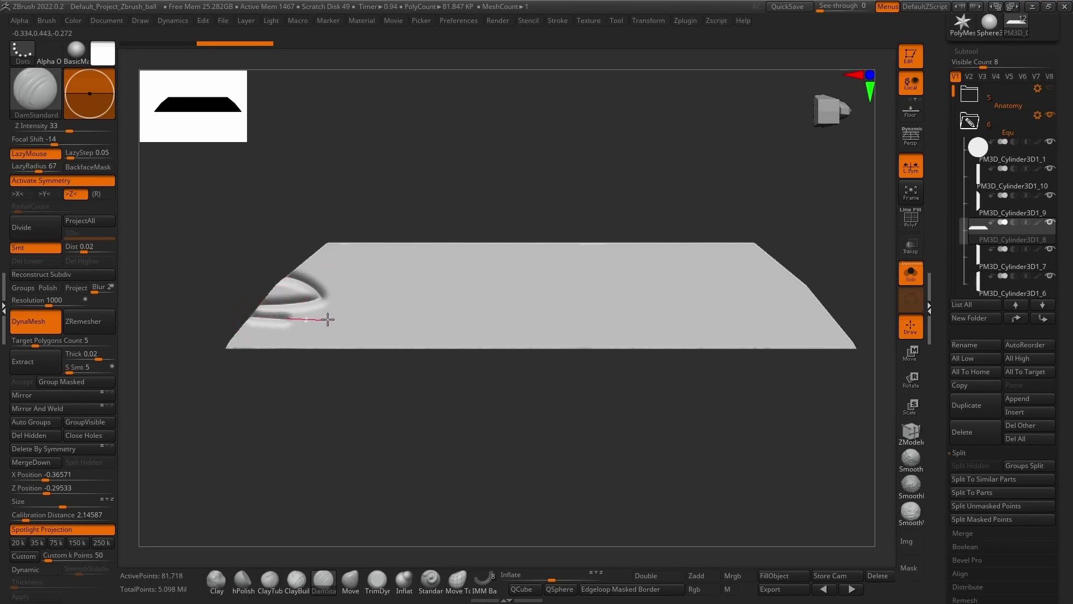
left_click_drag(342, 318, 370, 317)
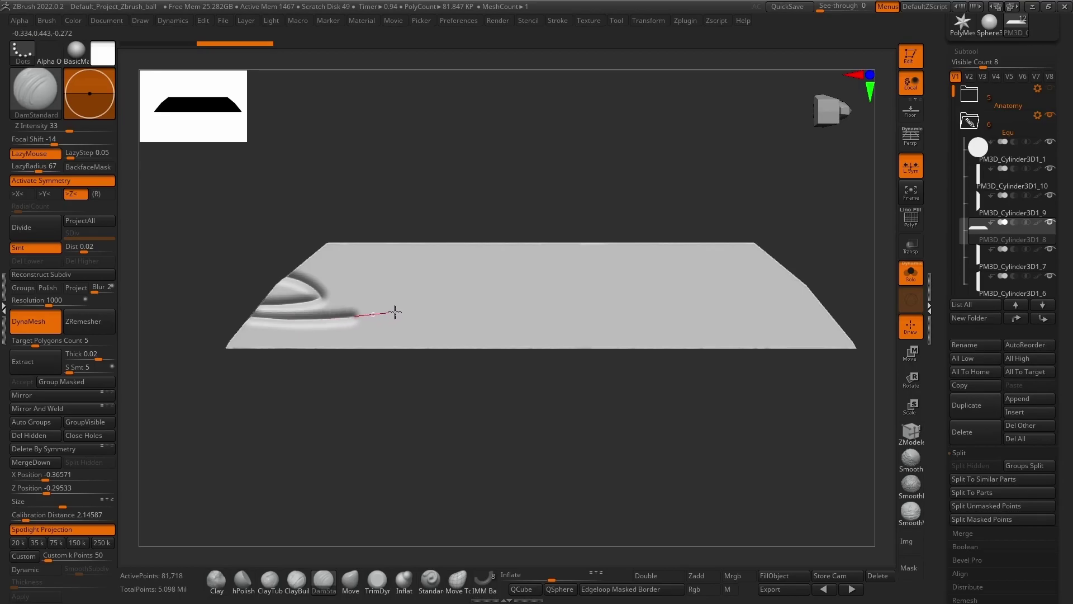
mouse_move(420, 306)
left_mouse_down()
mouse_move(462, 286)
mouse_move(282, 264)
mouse_move(270, 275)
left_mouse_up()
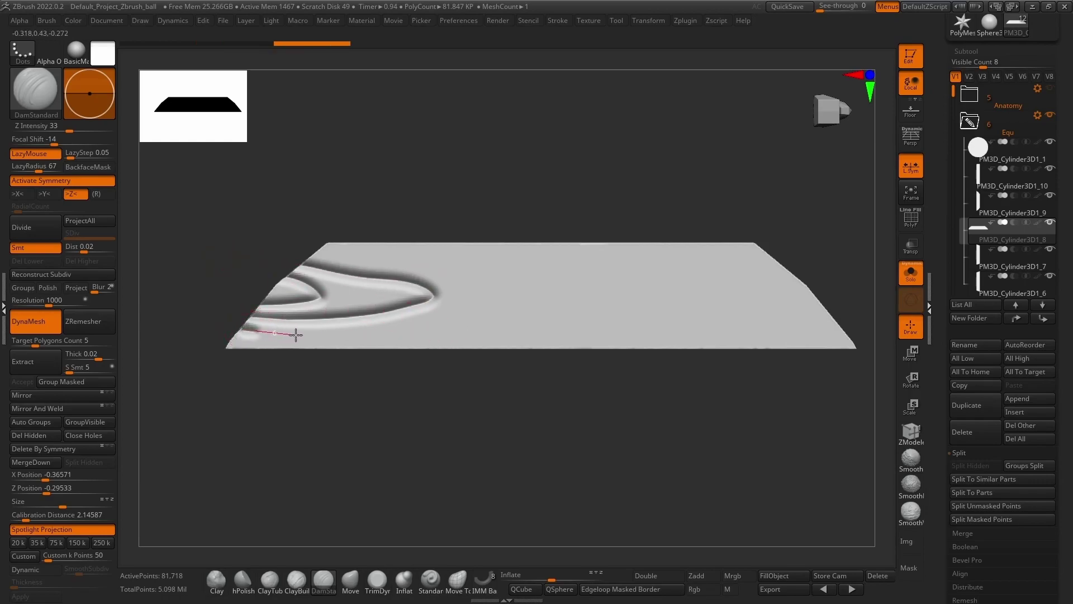
mouse_move(441, 320)
left_mouse_down()
mouse_move(576, 297)
mouse_move(596, 276)
mouse_move(542, 246)
mouse_move(502, 257)
mouse_move(301, 254)
left_mouse_up()
left_click_drag(466, 392, 406, 406)
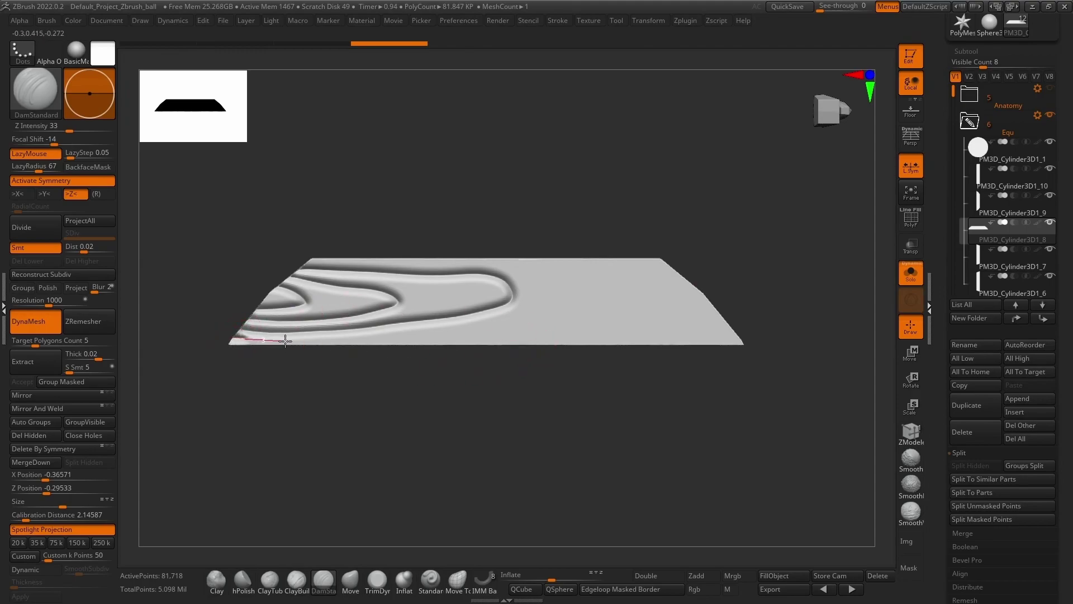
Try short grain grooves beside the plank's lower edge at its left corner
left_click_drag(305, 339, 320, 340)
mouse_move(304, 364)
right_mouse_down("ctrl")
mouse_move(283, 380)
mouse_move(279, 459)
mouse_move(304, 410)
mouse_move(333, 402)
mouse_move(369, 190)
mouse_move(364, 369)
right_mouse_up("ctrl")
key("ctrl+z")
right_click_drag(283, 379, 275, 390, "shift")
key("s")
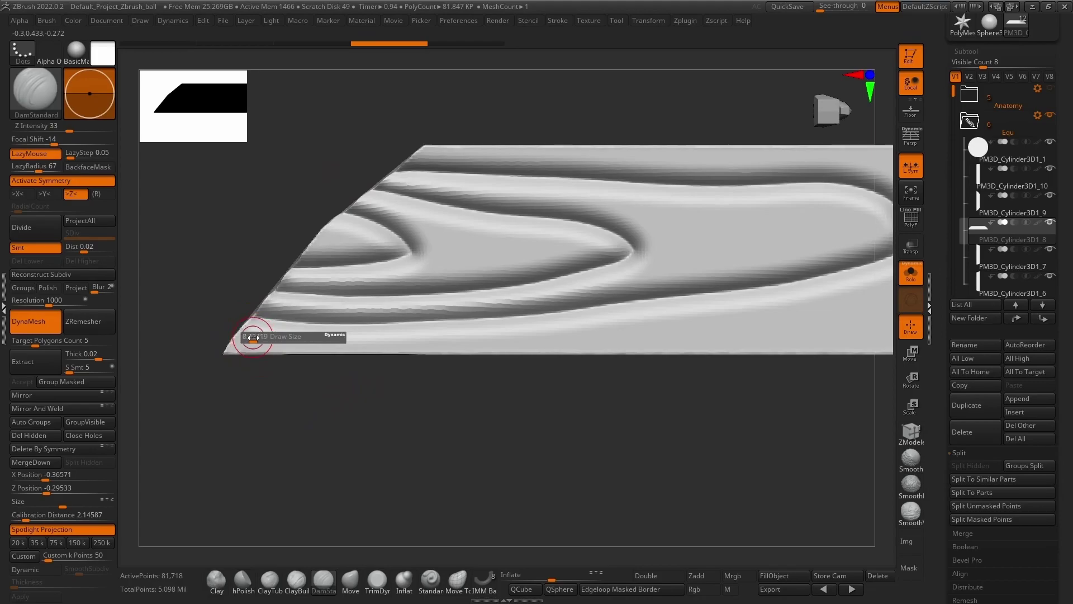
left_click_drag(338, 341, 375, 340)
right_click_drag(378, 371, 259, 435, "alt")
right_click_drag(258, 435, 220, 283, "ctrl")
mouse_move(218, 397)
right_mouse_down("alt")
mouse_move(365, 376)
mouse_move(371, 413)
mouse_move(270, 422)
mouse_move(256, 329)
right_mouse_up("alt")
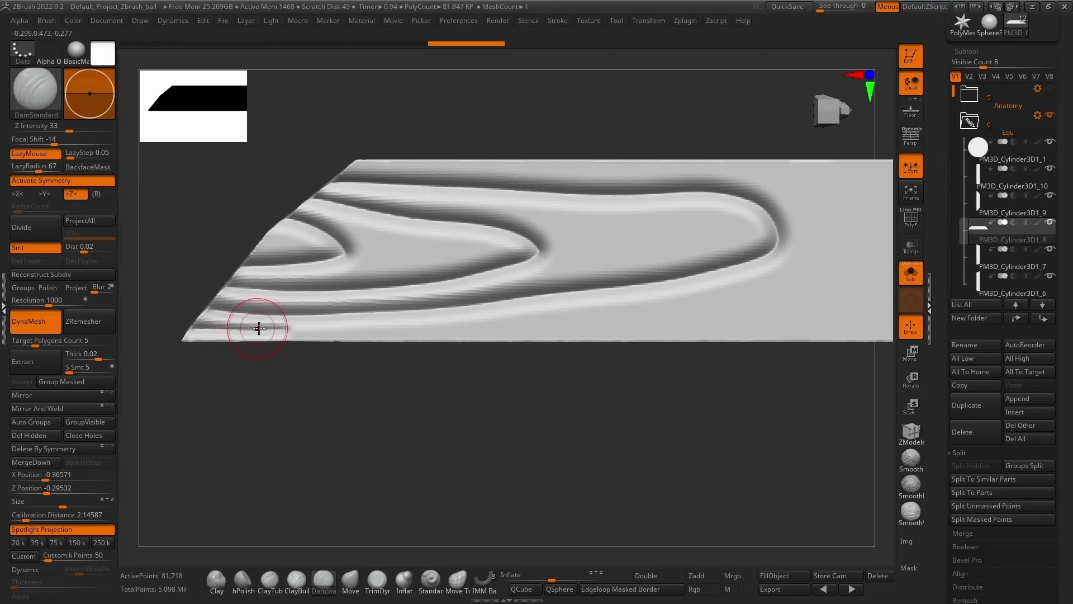
mouse_move(266, 379)
right_mouse_down()
mouse_move(246, 333)
mouse_move(264, 393)
mouse_move(260, 434)
mouse_move(274, 390)
right_mouse_up()
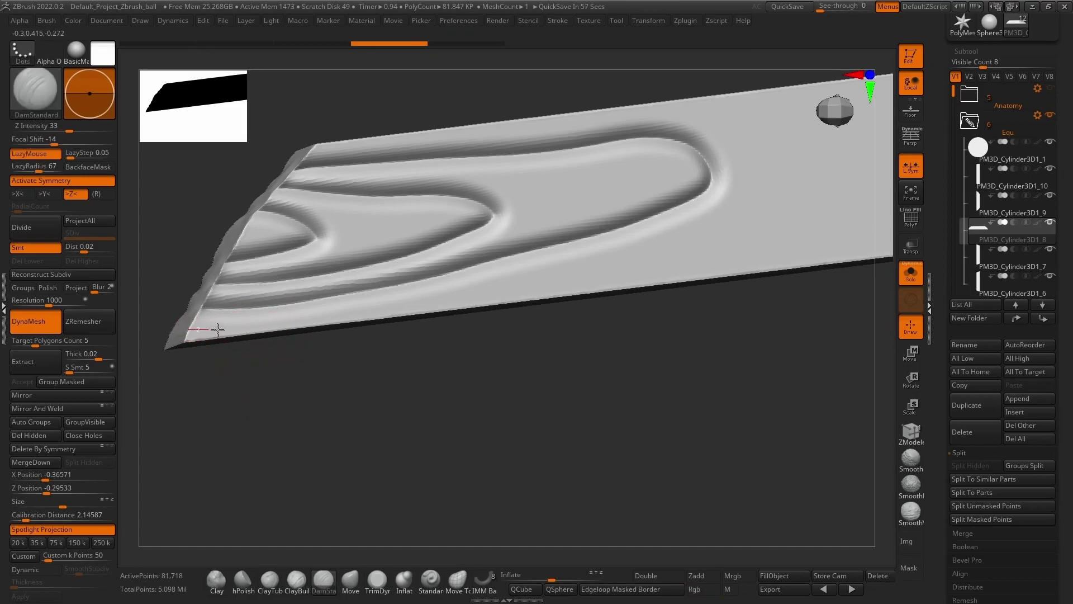
Carve a long grain groove near the plank's lower edge, running from its left corner to its right end
mouse_move(349, 309)
left_mouse_down()
mouse_move(575, 276)
mouse_move(765, 231)
left_mouse_up()
mouse_move(553, 358)
left_mouse_down()
mouse_move(395, 338)
mouse_move(503, 354)
mouse_move(425, 357)
mouse_move(525, 352)
mouse_move(455, 371)
left_mouse_up()
left_click_drag(515, 287, 587, 273)
key("ctrl+z")
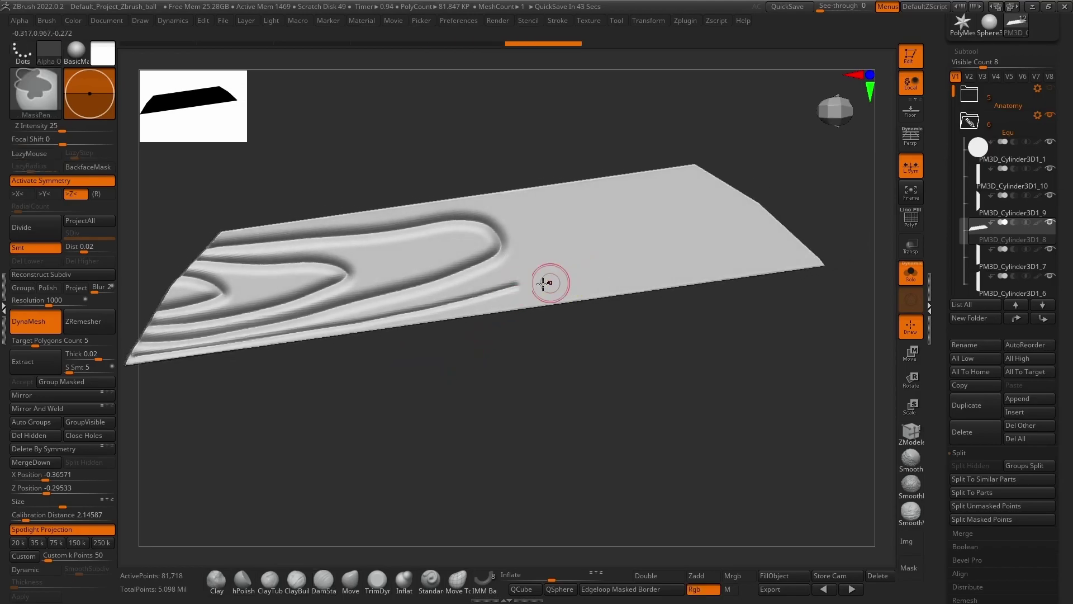
mouse_move(512, 287)
left_mouse_down()
mouse_move(736, 257)
mouse_move(858, 261)
left_mouse_up()
left_click_drag(718, 364, 630, 286, "alt")
mouse_move(533, 325)
left_mouse_down("alt")
mouse_move(659, 280)
mouse_move(652, 505)
mouse_move(589, 278)
mouse_move(618, 300)
mouse_move(611, 228)
left_mouse_up("alt")
left_click_drag(634, 298, 571, 217, "alt")
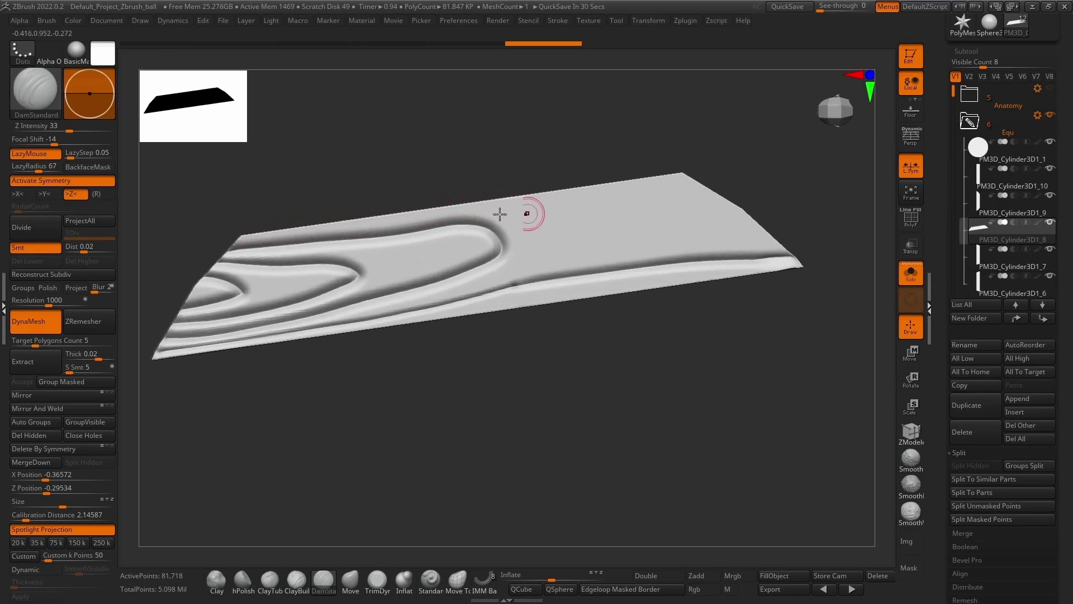
Carve nested, rounded wood-grain grooves opening toward the top plank's right end
mouse_move(683, 180)
left_mouse_down()
mouse_move(580, 210)
mouse_move(539, 233)
mouse_move(532, 257)
left_mouse_up()
key("ctrl+z")
mouse_move(687, 179)
left_mouse_down()
mouse_move(572, 210)
mouse_move(561, 242)
mouse_move(646, 254)
mouse_move(727, 237)
left_mouse_up()
left_click_drag(705, 301, 612, 316, "alt")
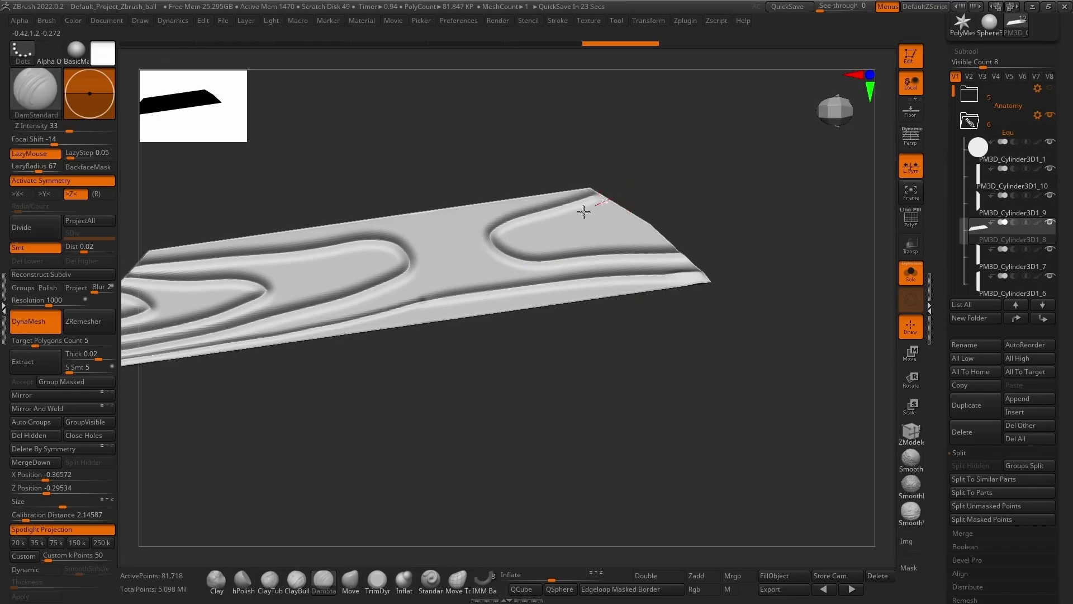
left_click_drag(771, 264, 662, 313, "alt")
Isolate the second plank from the top and carve slanted grain grooves across its left end with DamStandard
left_click(911, 275)
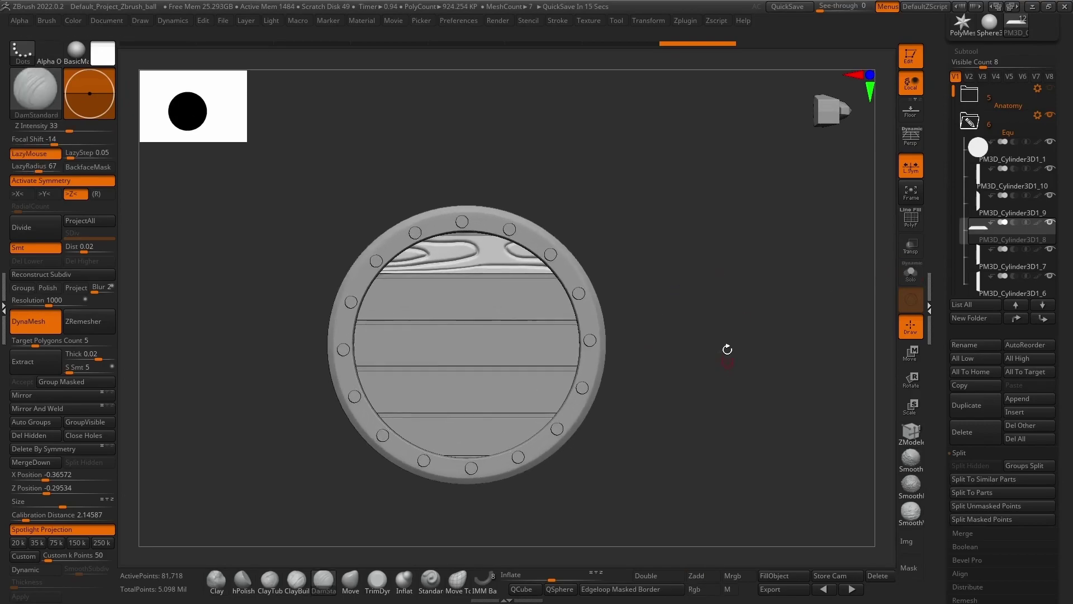
left_click(525, 335, "alt")
left_click(914, 273)
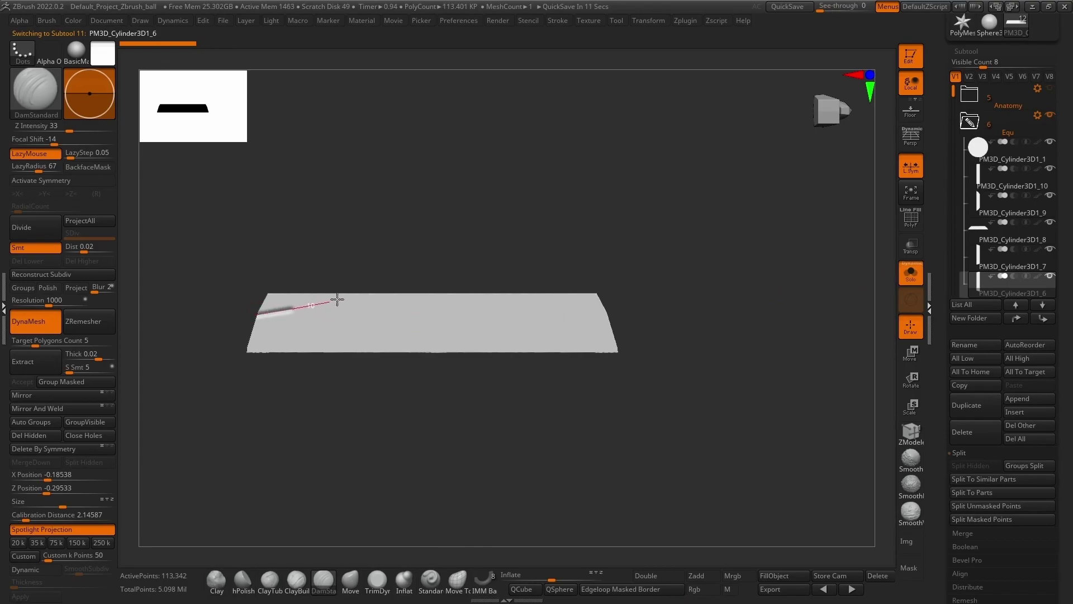
mouse_move(385, 281)
left_mouse_down()
mouse_move(413, 286)
mouse_move(389, 310)
mouse_move(425, 314)
left_mouse_up()
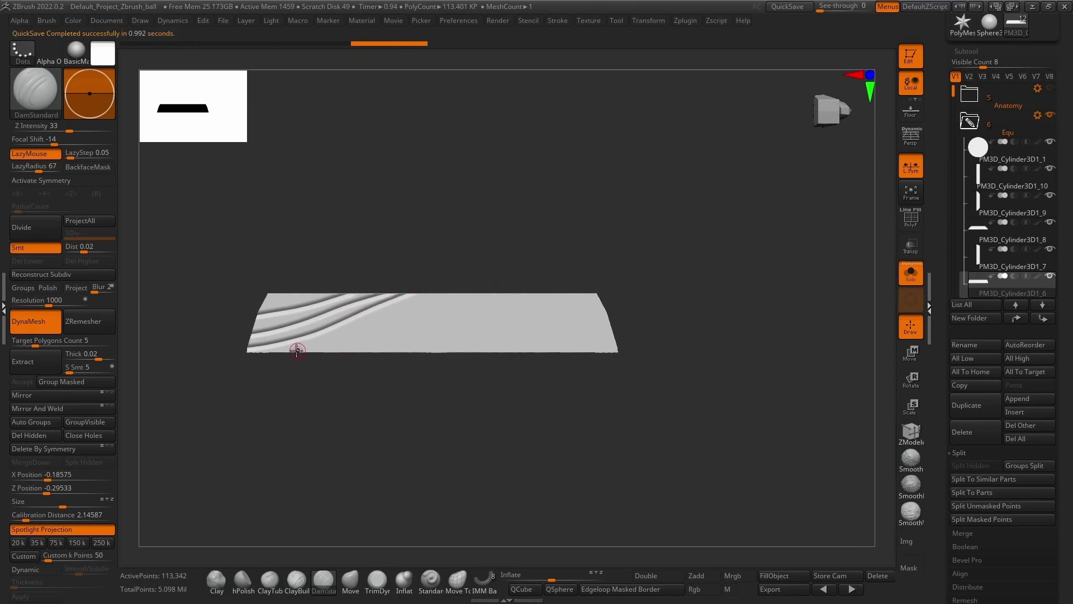
Try further slanted grooves from the plank's lower edge across its middle and right part
left_click_drag(321, 346, 406, 316)
left_click_drag(477, 297, 648, 256)
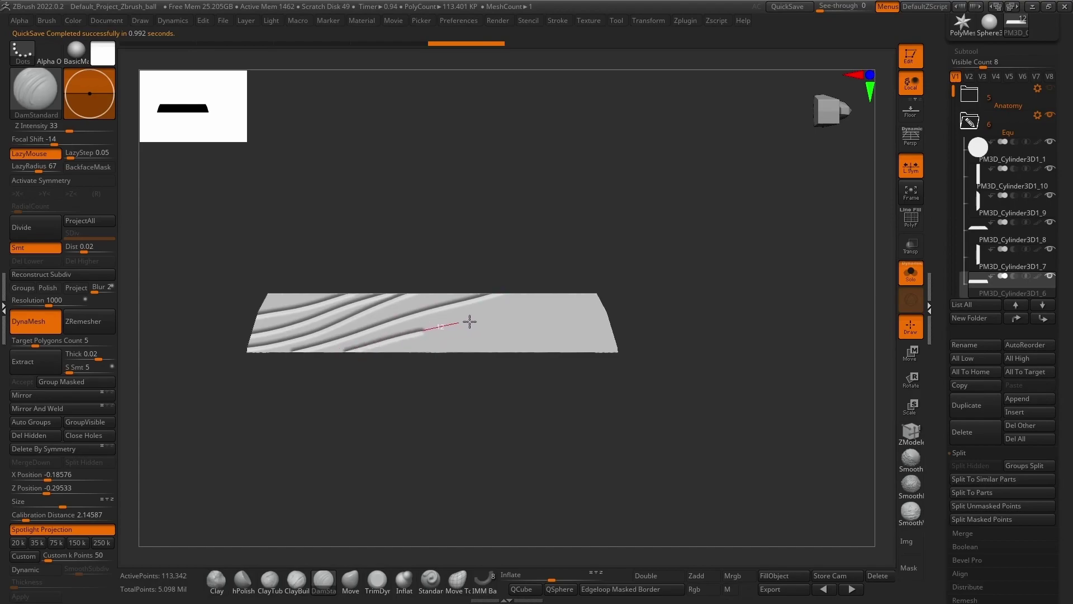
left_click_drag(532, 311, 650, 280)
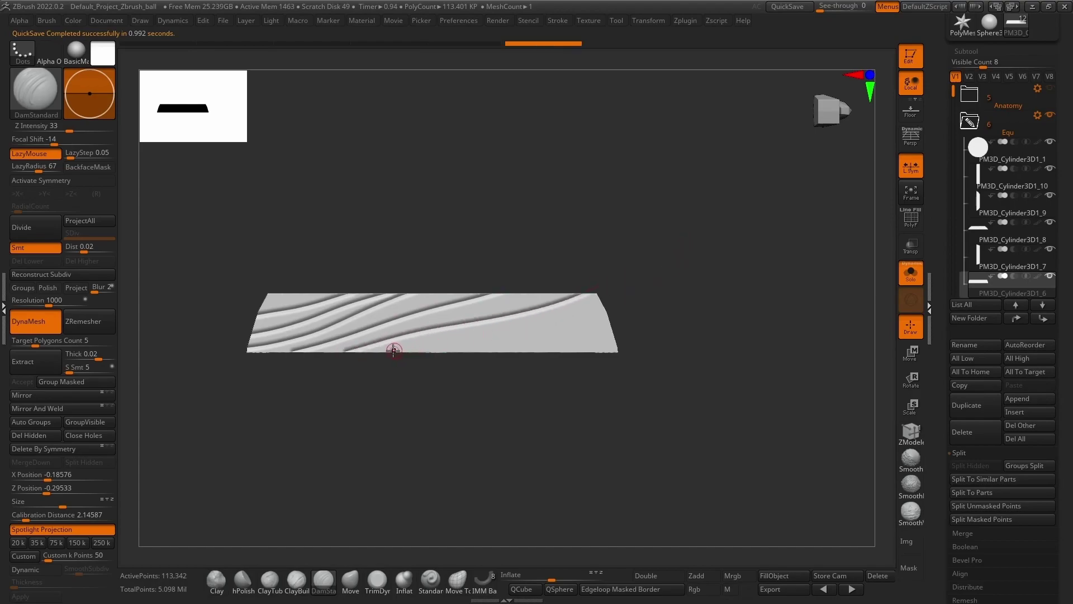
mouse_move(482, 337)
left_mouse_down()
mouse_move(627, 331)
mouse_move(741, 280)
left_mouse_up()
Try extending the groove ends over the isolated plank's long edge with LazyMouse turned off
left_click(912, 280)
left_click_drag(651, 288, 612, 334)
left_click_drag(612, 333, 631, 320)
mouse_move(630, 320)
left_mouse_down("alt")
mouse_move(641, 375)
mouse_move(793, 259)
mouse_move(687, 135)
mouse_move(663, 336)
mouse_move(601, 354)
mouse_move(592, 388)
mouse_move(580, 303)
mouse_move(640, 311)
left_mouse_up("alt")
left_click(910, 273)
left_click_drag(570, 286, 470, 304)
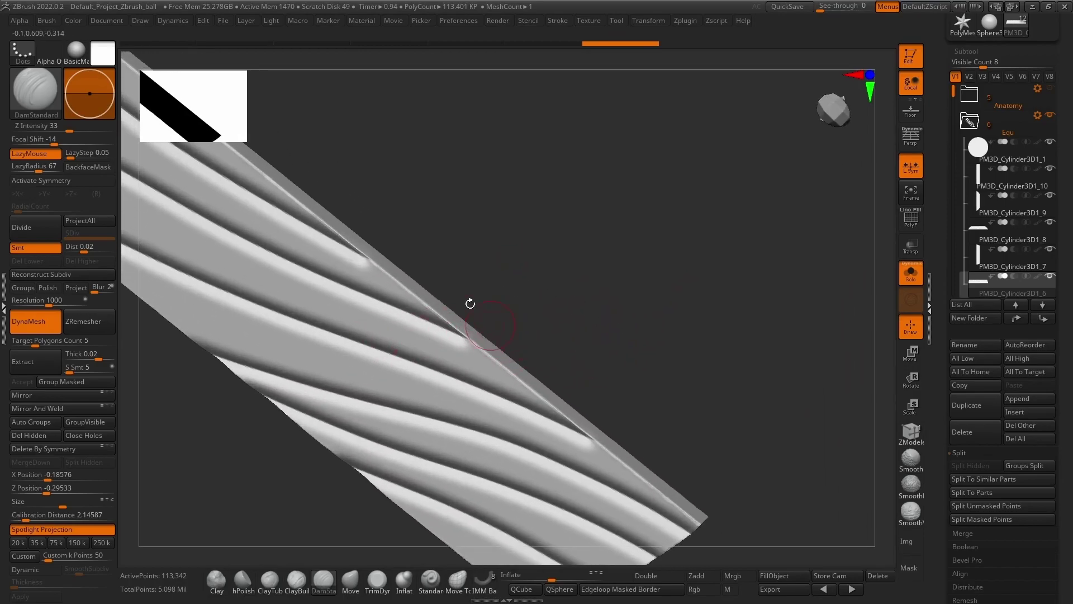
left_click(35, 152)
mouse_move(549, 324)
left_mouse_down()
mouse_move(462, 330)
mouse_move(545, 329)
left_mouse_up()
key("ctrl+z")
key("ctrl+z")
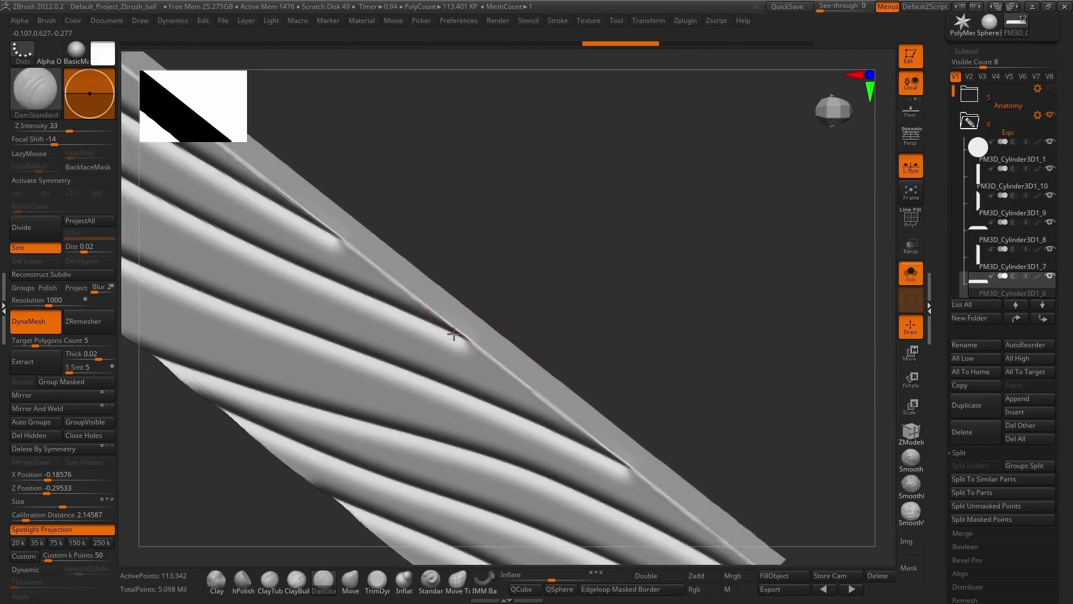
left_click_drag(467, 335, 473, 336)
right_click_drag(564, 338, 551, 218, "ctrl")
Undo the strokes back to the three grooves at the plank's end and turn LazyMouse on again
key("ctrl+z")
key("ctrl+z")
key("ctrl+z")
key("ctrl+z")
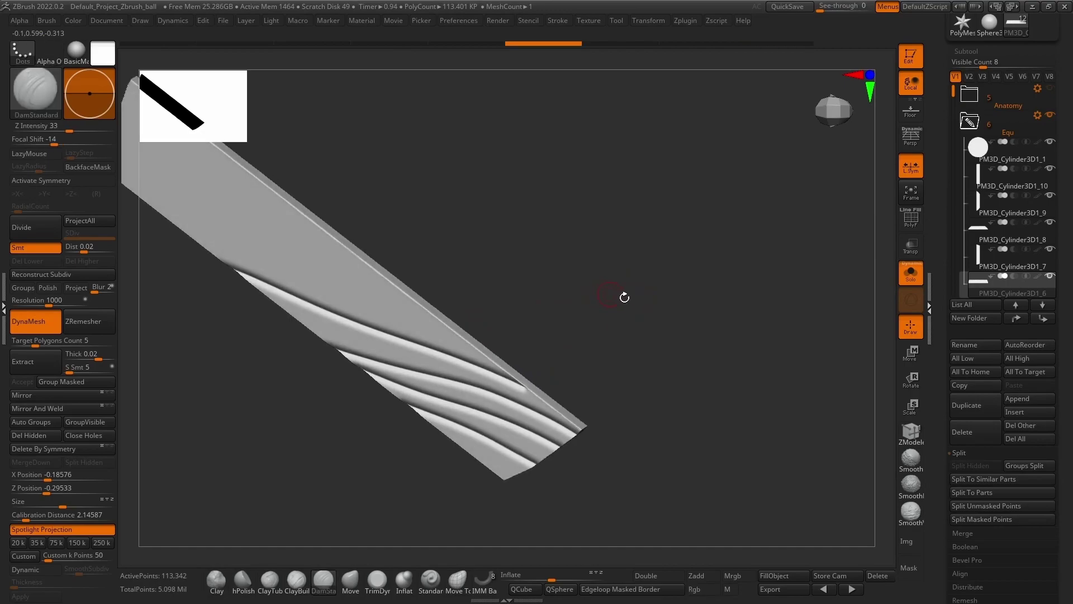
key("ctrl+z")
left_click(31, 154)
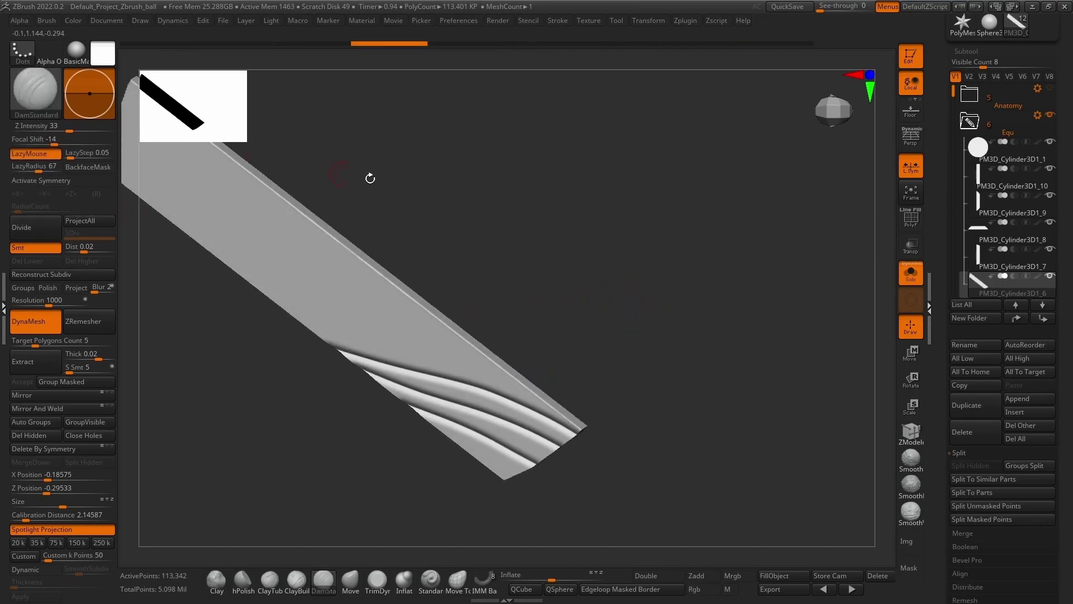
Try a long groove beside the three existing ones, running from one long edge to the other, and undo it
left_click_drag(359, 177, 247, 206)
mouse_move(278, 245)
left_mouse_down()
mouse_move(443, 333)
mouse_move(598, 383)
left_mouse_up()
mouse_move(660, 400)
left_mouse_down()
mouse_move(706, 418)
mouse_move(652, 408)
mouse_move(673, 367)
mouse_move(621, 350)
mouse_move(547, 271)
left_mouse_up()
key("ctrl+z")
left_click_drag(526, 313, 408, 401, "alt")
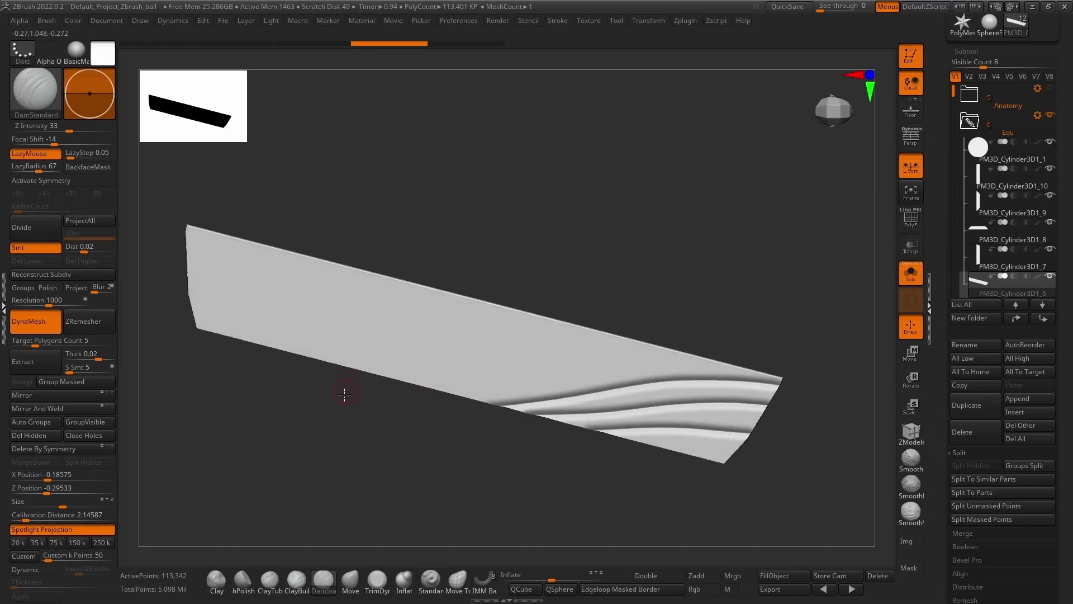
mouse_move(430, 363)
left_mouse_down()
mouse_move(791, 349)
mouse_move(749, 313)
mouse_move(615, 242)
mouse_move(709, 237)
mouse_move(785, 291)
mouse_move(786, 311)
left_mouse_up()
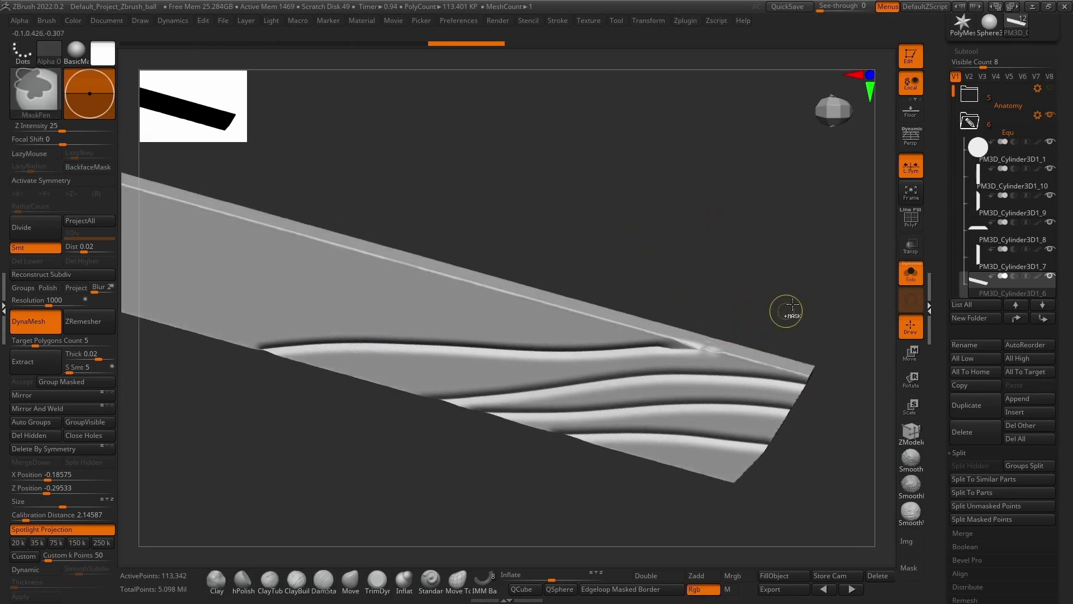
key("ctrl+z")
mouse_move(335, 352)
left_mouse_down()
mouse_move(494, 330)
mouse_move(689, 332)
mouse_move(654, 189)
mouse_move(592, 218)
mouse_move(563, 286)
mouse_move(549, 290)
mouse_move(556, 189)
mouse_move(635, 297)
mouse_move(563, 201)
mouse_move(505, 232)
mouse_move(511, 220)
left_mouse_up()
key("ctrl+z")
left_click_drag(524, 285, 519, 288)
Activate symmetry, flip the plank along Z with Mirror, apply Mirror And Weld, and flip it back to copy the grooves to both faces
left_click(62, 180)
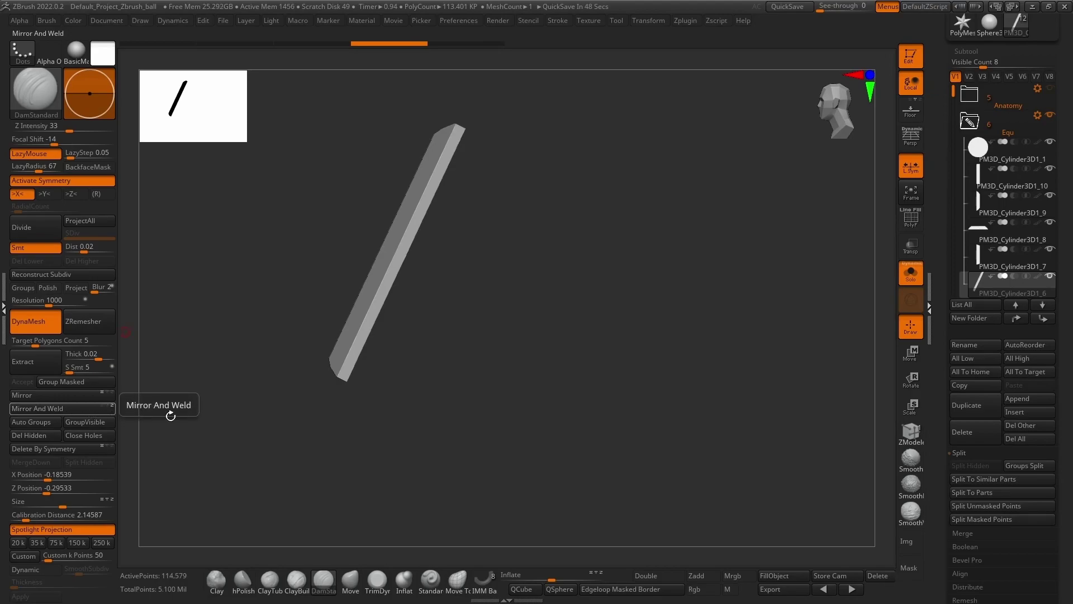
left_click(115, 409)
left_click_drag(187, 395, 487, 295)
key("ctrl+z")
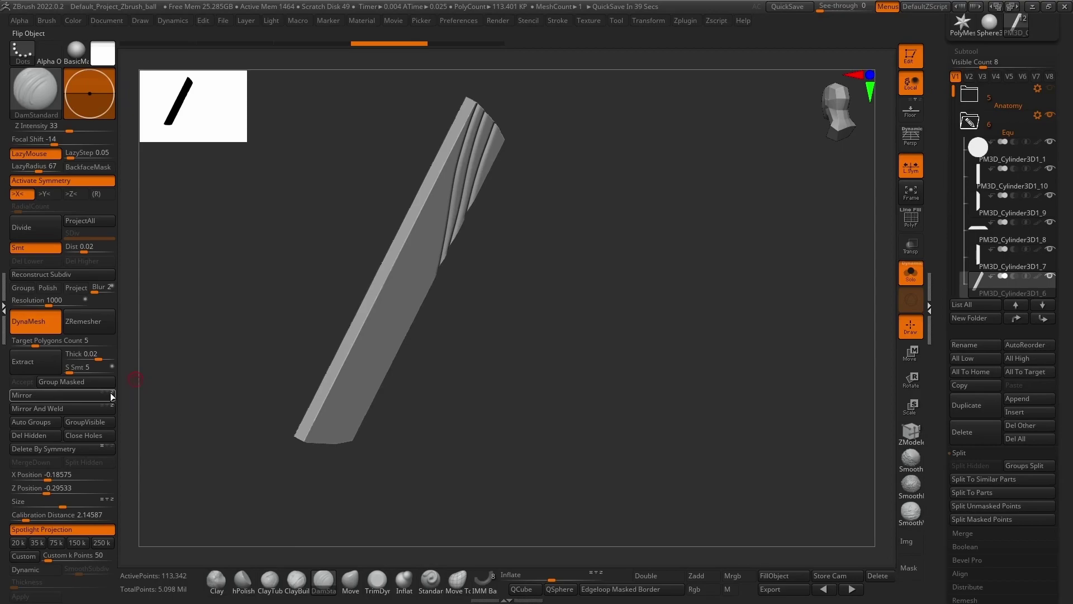
left_click(79, 395)
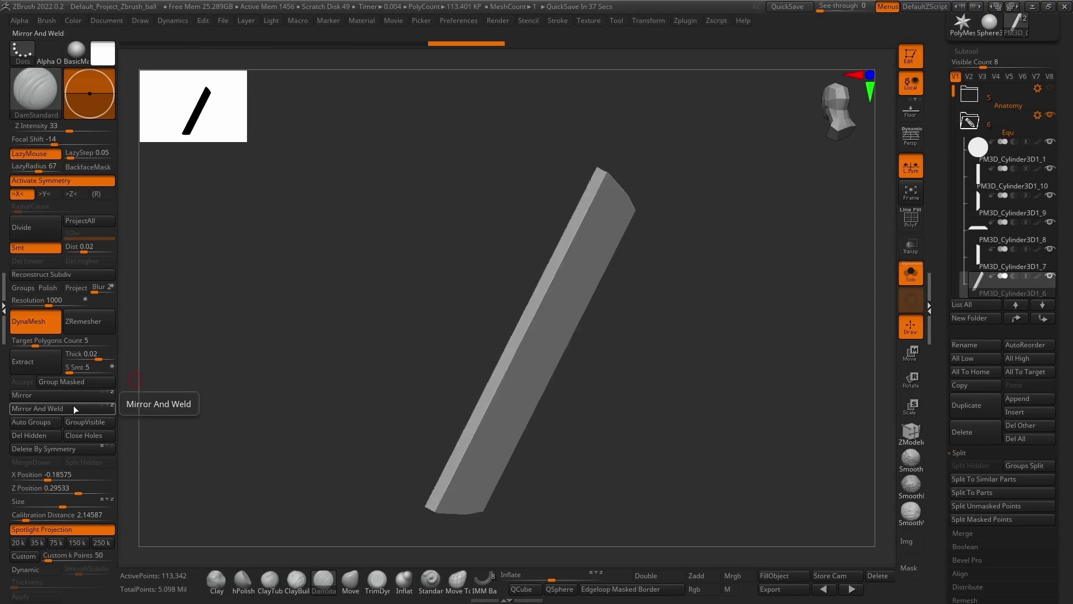
left_click_drag(318, 357, 422, 346)
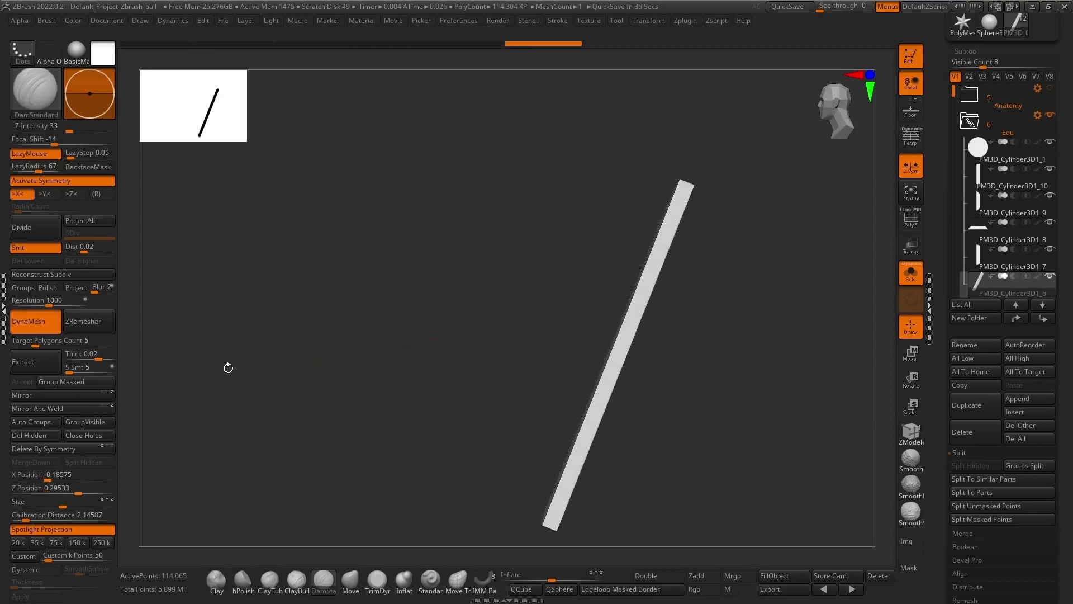
left_click(60, 396)
left_click_drag(199, 330, 389, 483)
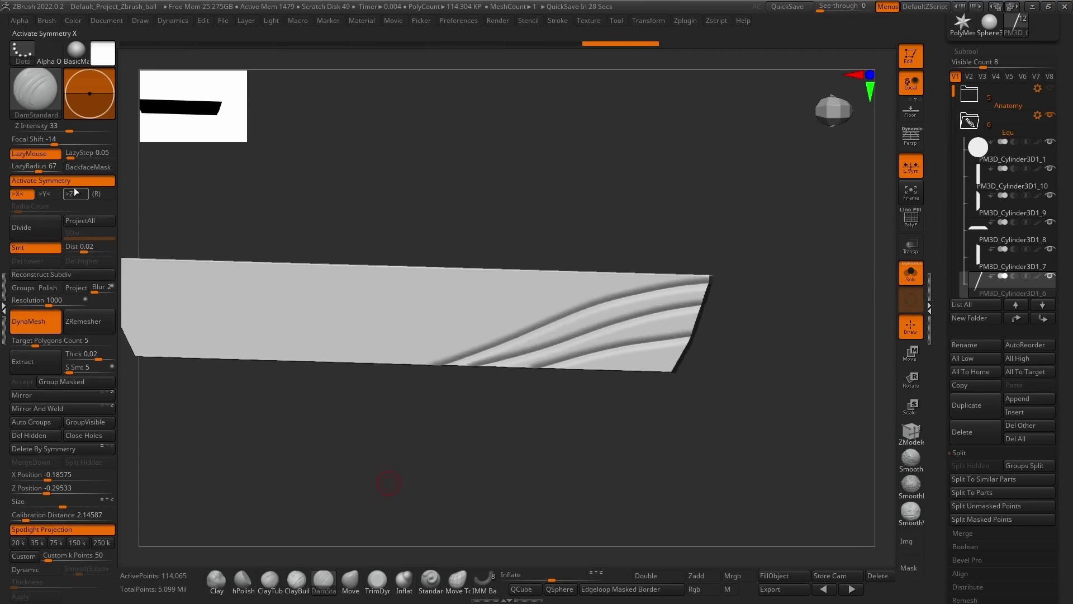
Try a slanted groove from the plank's lower edge with X symmetry and an adjusted brush size
left_click_drag(398, 385, 571, 143)
left_click_drag(274, 386, 351, 351)
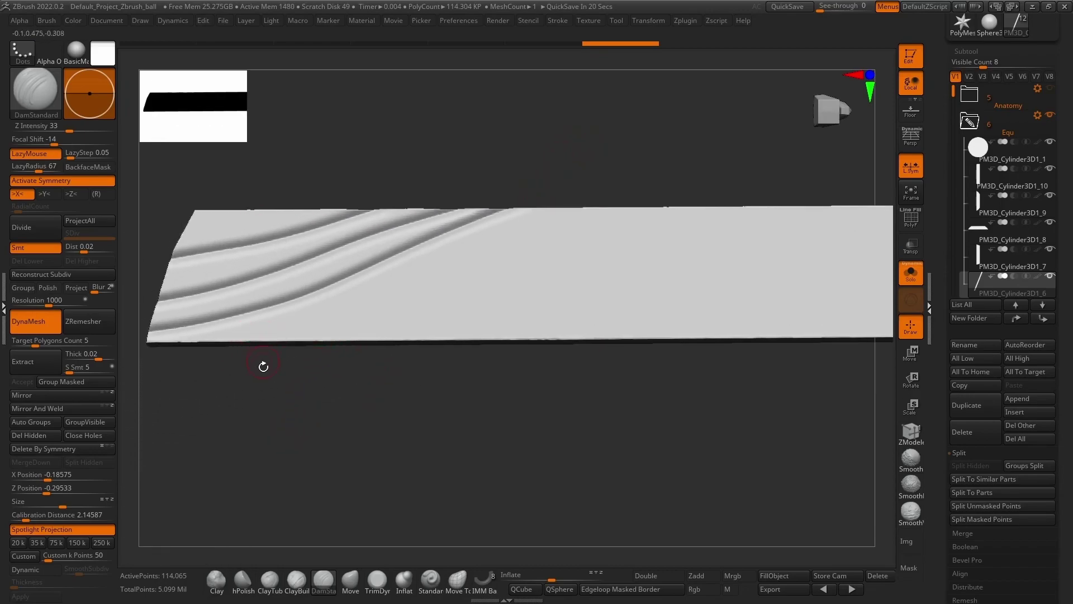
mouse_move(251, 343)
left_mouse_down()
mouse_move(225, 388)
mouse_move(234, 383)
left_mouse_up()
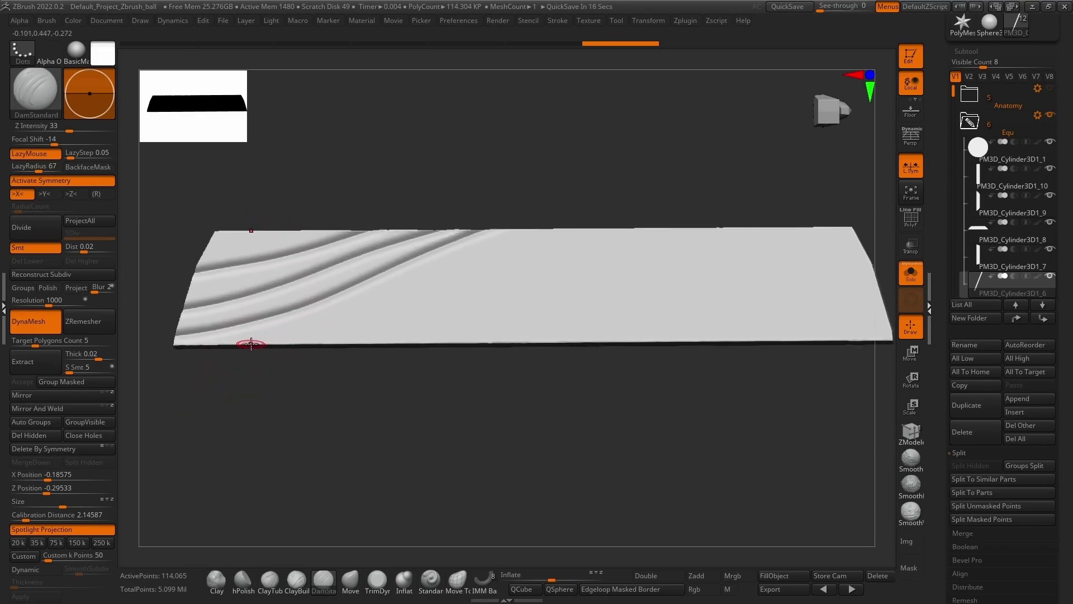
left_click_drag(306, 333, 326, 329)
key("ctrl+z")
key("s")
left_click_drag(256, 364, 260, 346)
key("s")
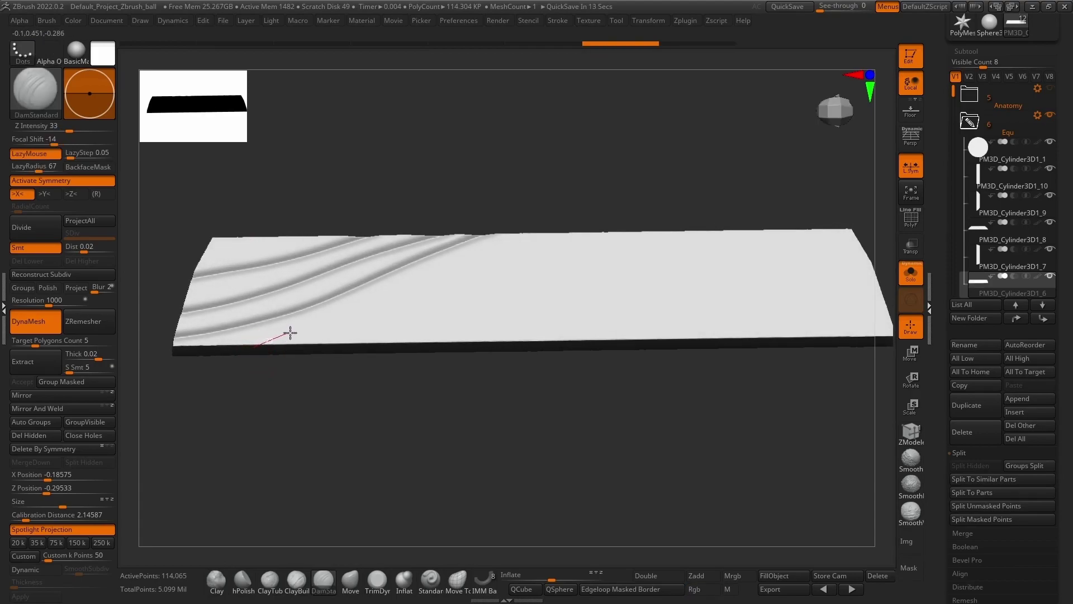
left_click_drag(318, 329, 467, 282)
key("ctrl+z")
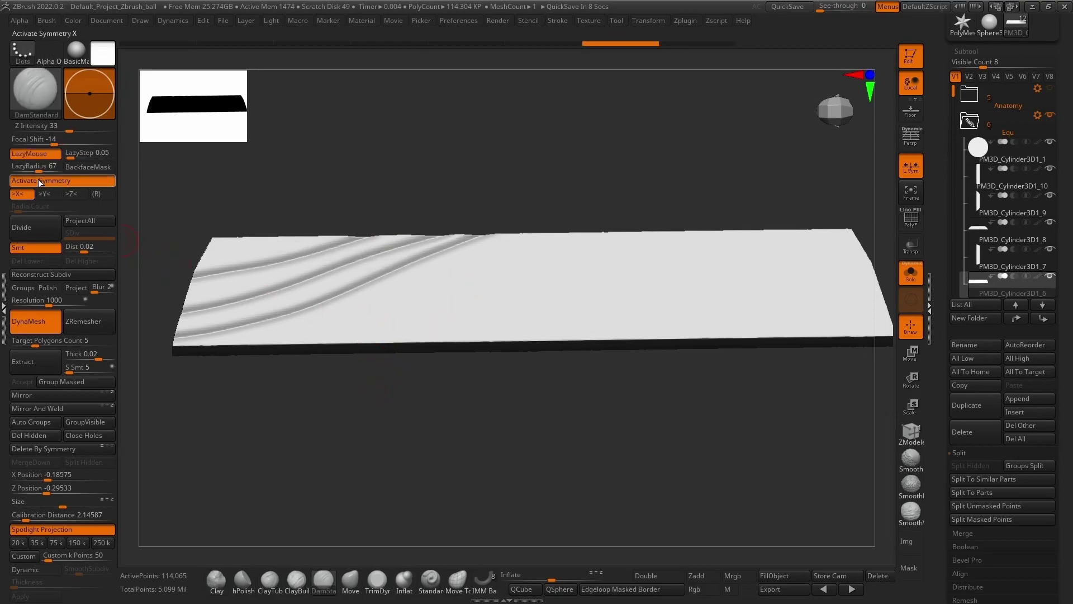
Switch symmetry to the Z axis only and carve a long slanted groove from the plank's lower edge toward its upper edge
left_click(20, 194)
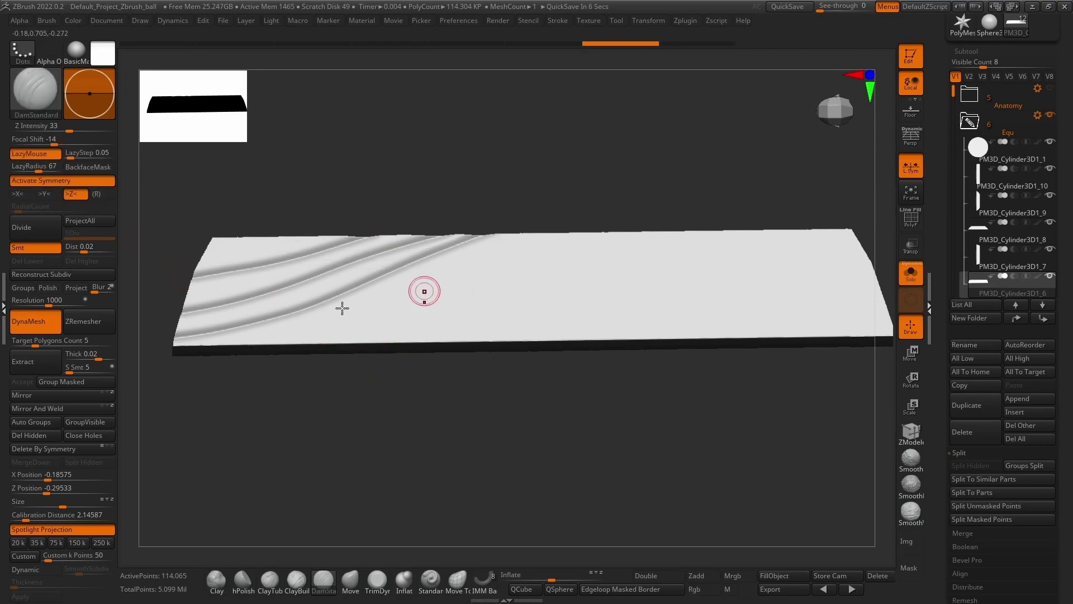
left_click_drag(382, 358, 380, 362)
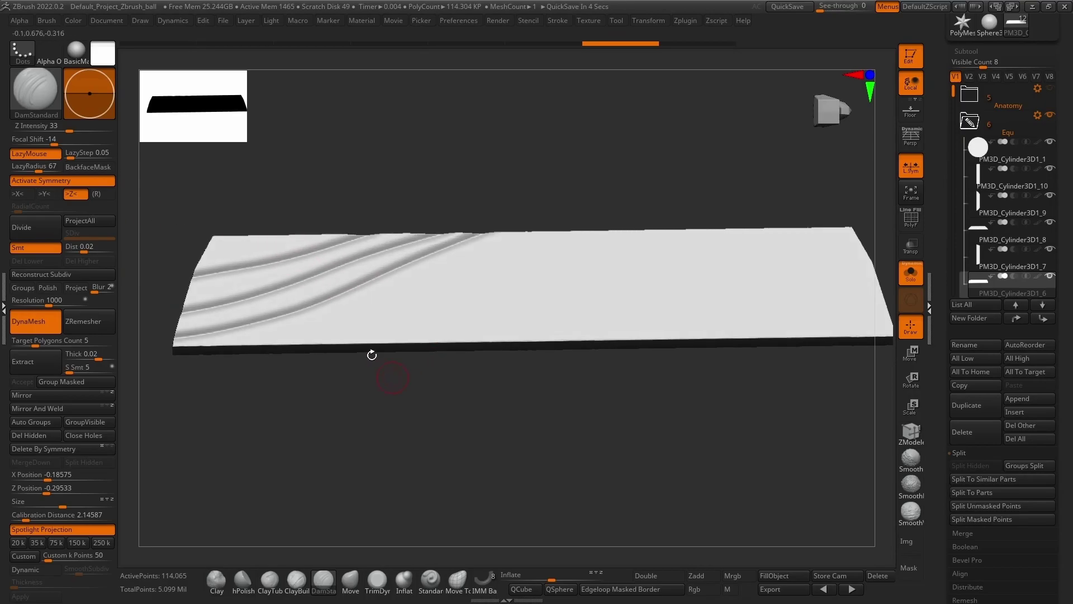
left_click_drag(281, 339, 695, 222)
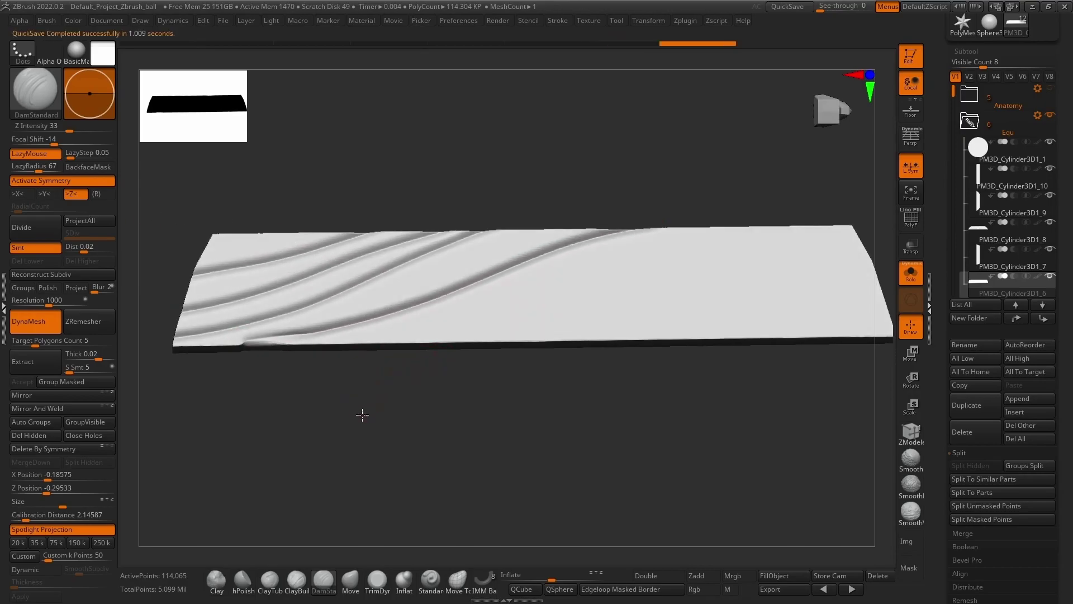
key("ctrl+z")
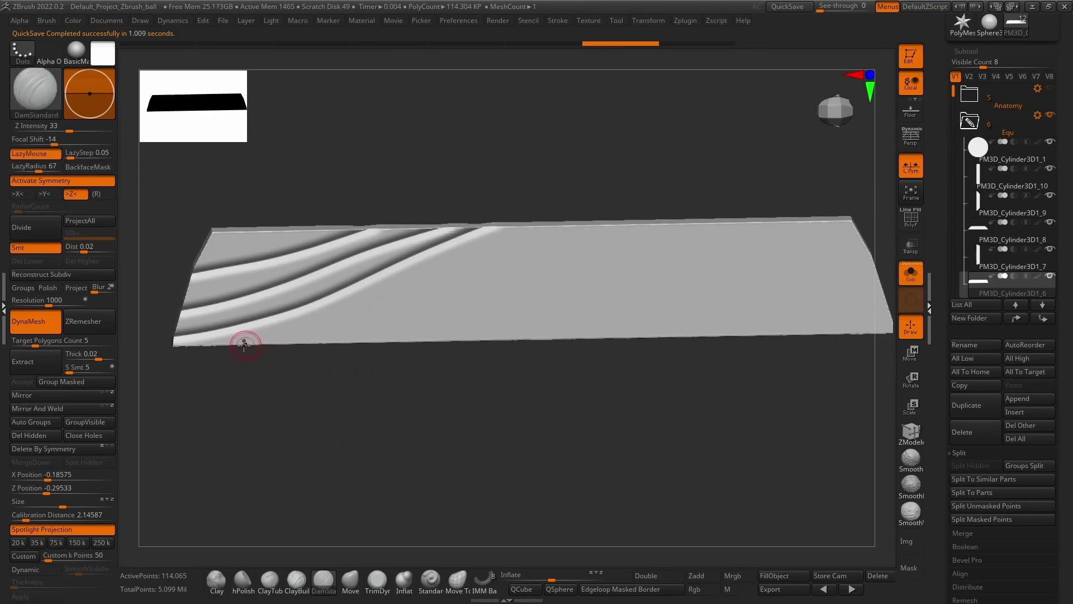
left_click_drag(302, 334, 678, 199)
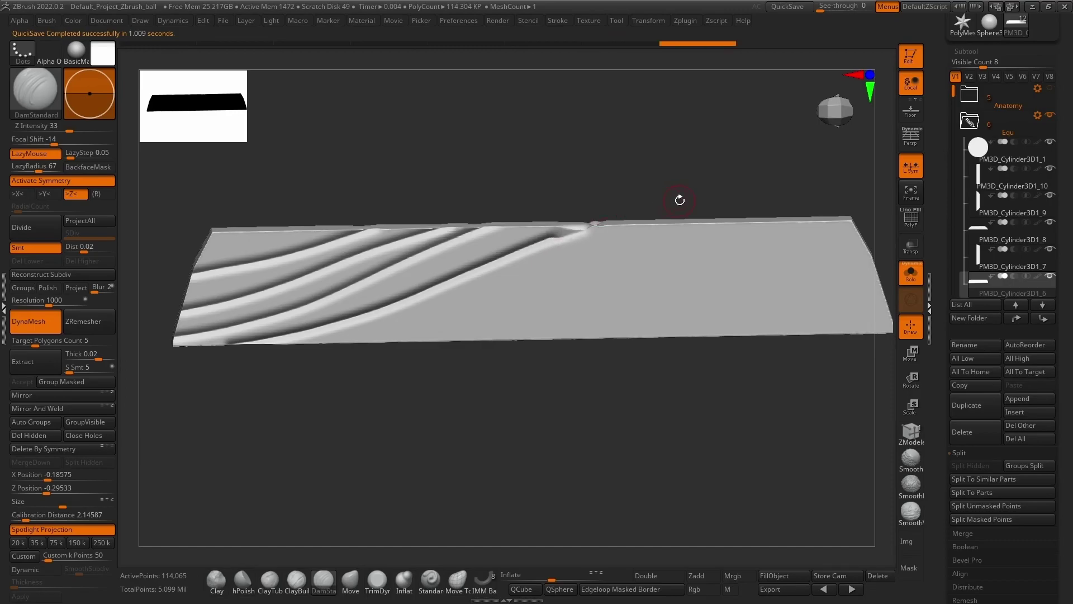
mouse_move(630, 158)
left_mouse_down()
mouse_move(503, 408)
mouse_move(385, 308)
left_mouse_up()
key("ctrl+z")
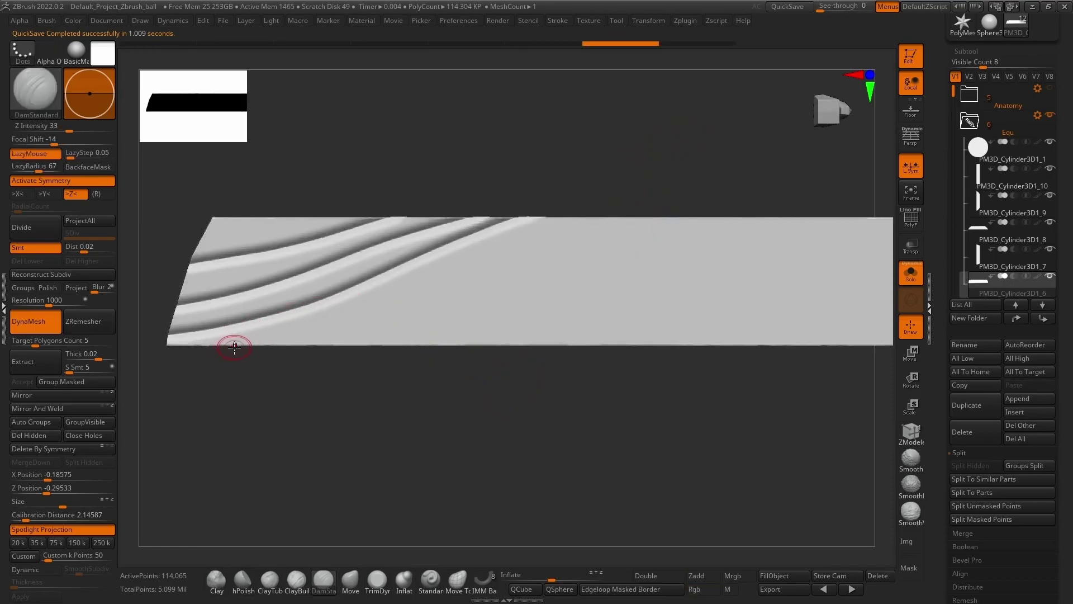
mouse_move(294, 338)
left_mouse_down()
mouse_move(438, 305)
mouse_move(660, 217)
mouse_move(703, 215)
mouse_move(615, 162)
mouse_move(367, 407)
mouse_move(444, 386)
left_mouse_up()
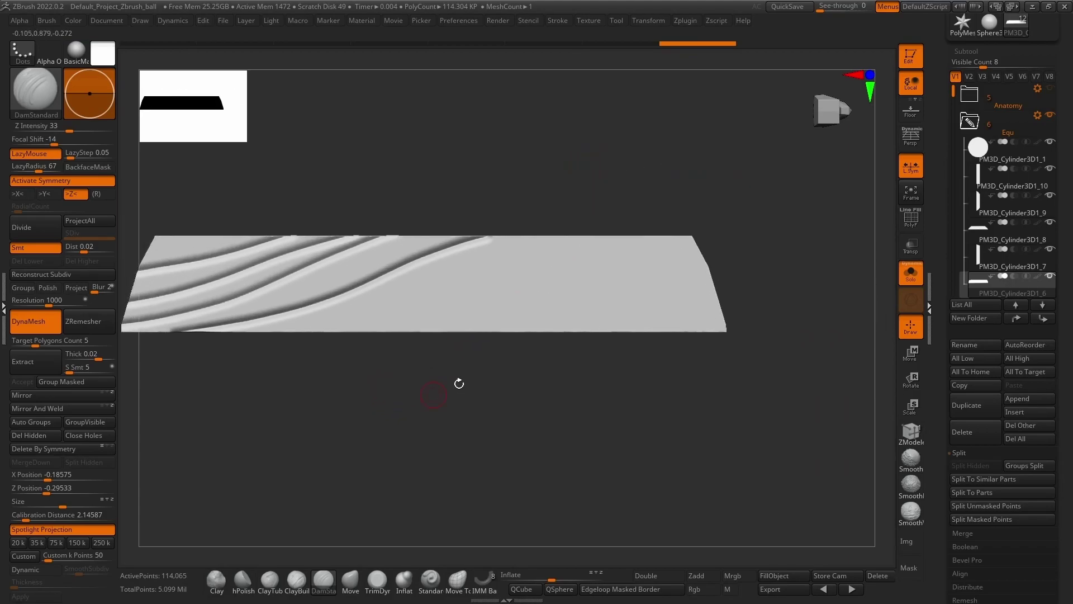
Carve more roughly parallel slanted grooves across the remaining plank surface up to its right end
left_click_drag(273, 346, 508, 347)
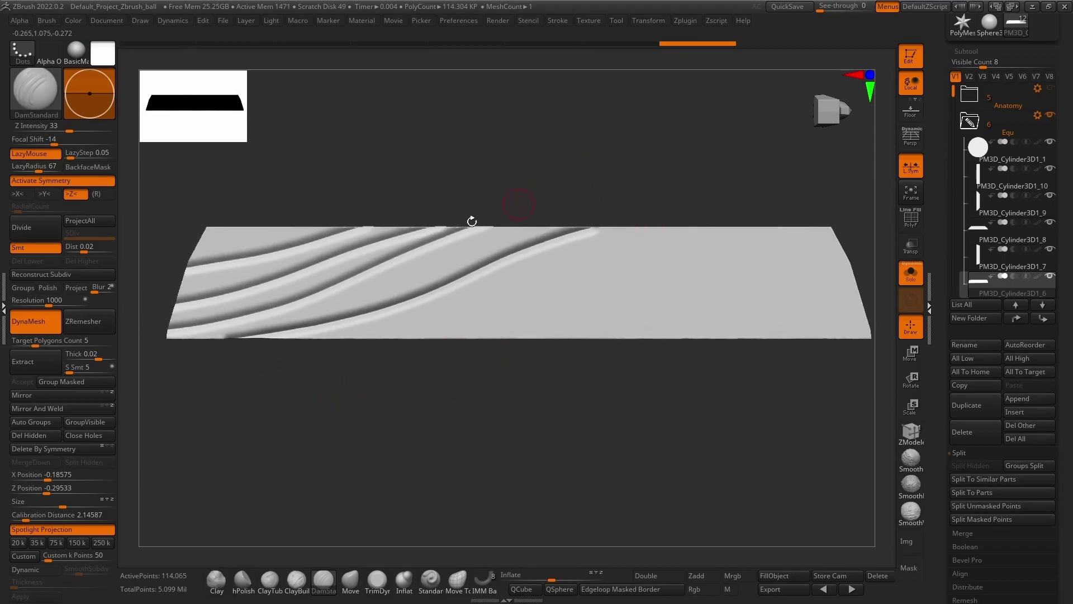
mouse_move(256, 332)
left_mouse_down()
mouse_move(376, 292)
mouse_move(468, 247)
mouse_move(614, 219)
left_mouse_up()
mouse_move(354, 336)
left_mouse_down()
mouse_move(702, 224)
mouse_move(775, 224)
left_mouse_up()
left_click_drag(429, 357, 328, 376, "alt")
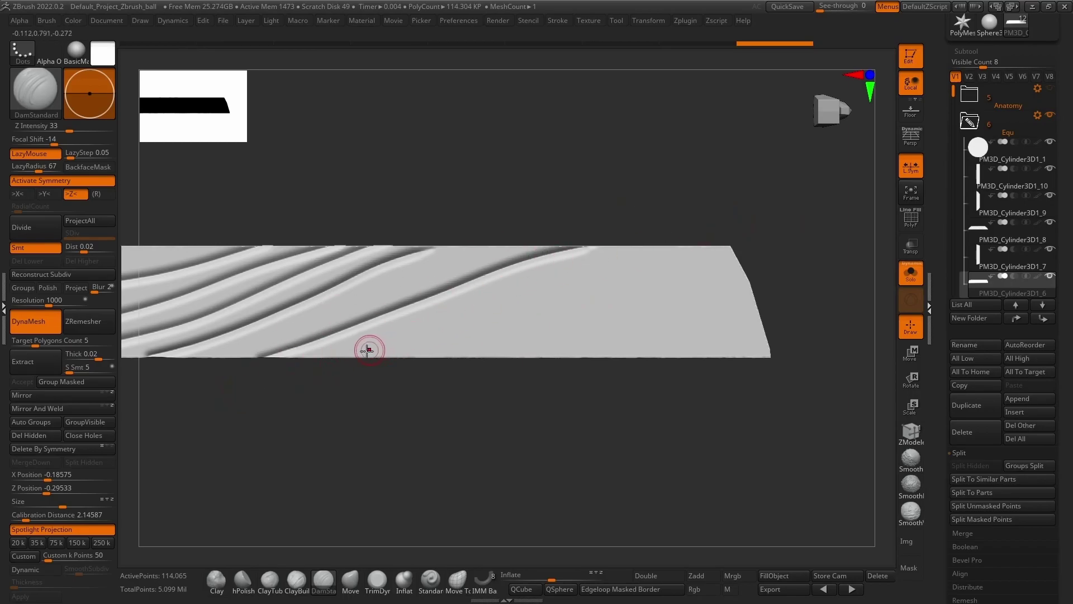
left_click_drag(341, 356, 737, 250)
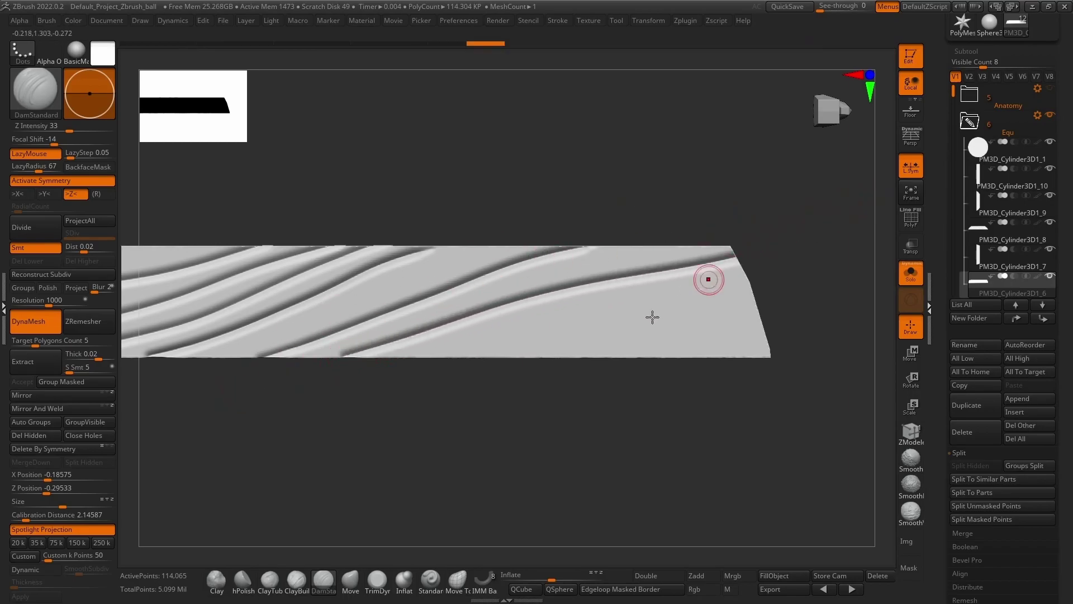
mouse_move(509, 353)
left_mouse_down()
mouse_move(673, 326)
mouse_move(861, 266)
left_mouse_up()
mouse_move(668, 431)
right_mouse_down("ctrl")
mouse_move(647, 391)
mouse_move(680, 337)
mouse_move(644, 396)
mouse_move(649, 433)
right_mouse_up("ctrl")
key("ctrl+z")
mouse_move(608, 332)
left_mouse_down()
mouse_move(345, 438)
mouse_move(272, 443)
left_mouse_up()
mouse_move(696, 393)
right_mouse_down("ctrl")
mouse_move(721, 321)
mouse_move(694, 553)
mouse_move(542, 431)
mouse_move(541, 371)
mouse_move(372, 415)
mouse_move(528, 347)
mouse_move(395, 403)
mouse_move(378, 431)
right_mouse_up("ctrl")
Show the whole shield again, select the middle plank, and turn on transparency for the other parts
left_click(910, 274)
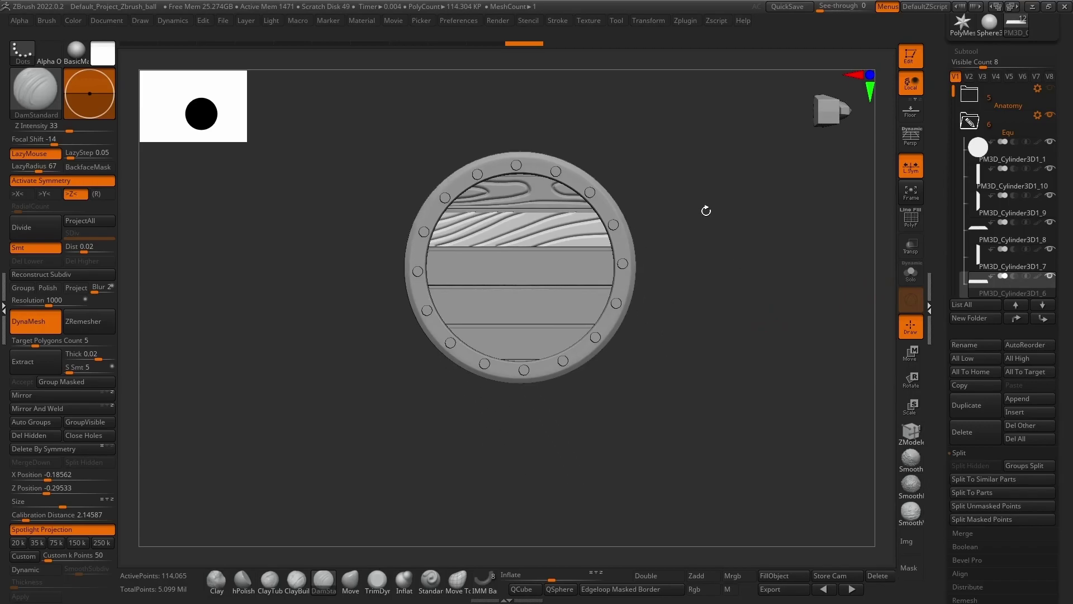
right_click_drag(711, 215, 702, 243, "ctrl")
left_click(525, 258, "alt")
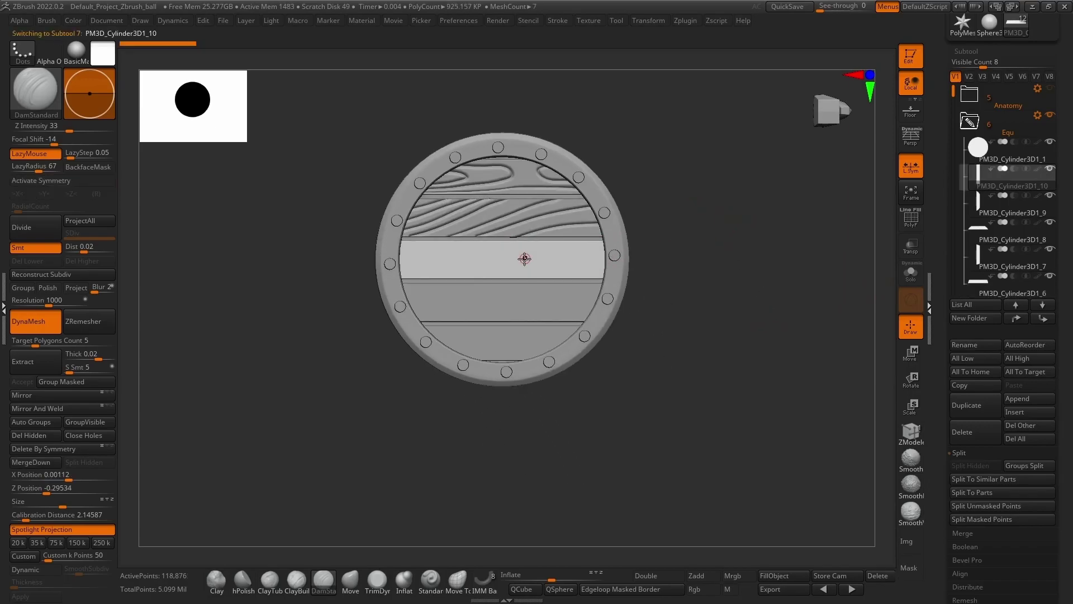
right_click_drag(338, 308, 337, 342, "ctrl")
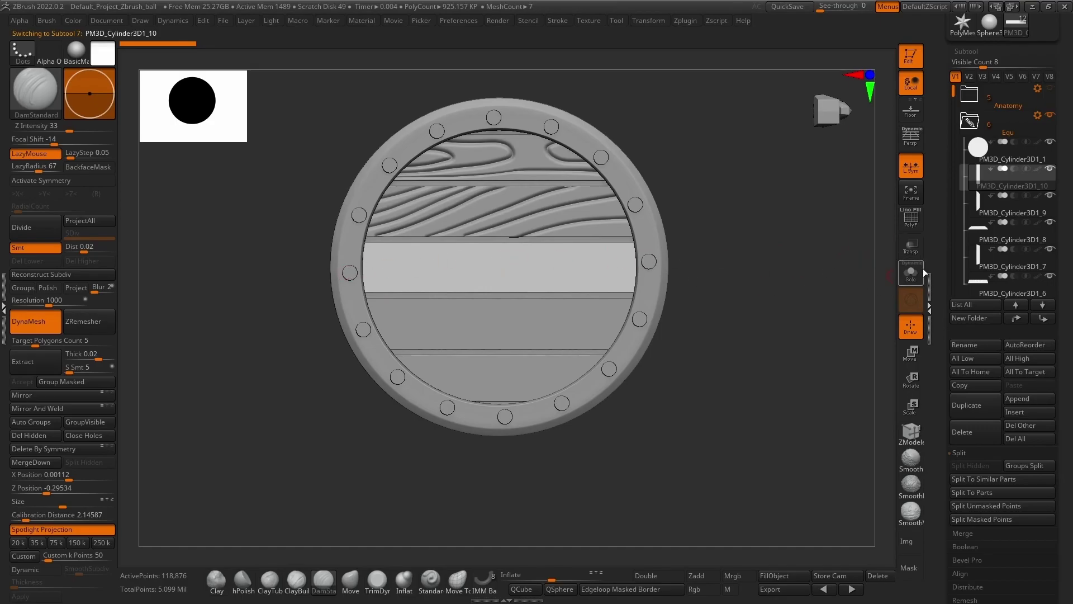
left_click(912, 246)
left_click_drag(744, 255, 682, 294)
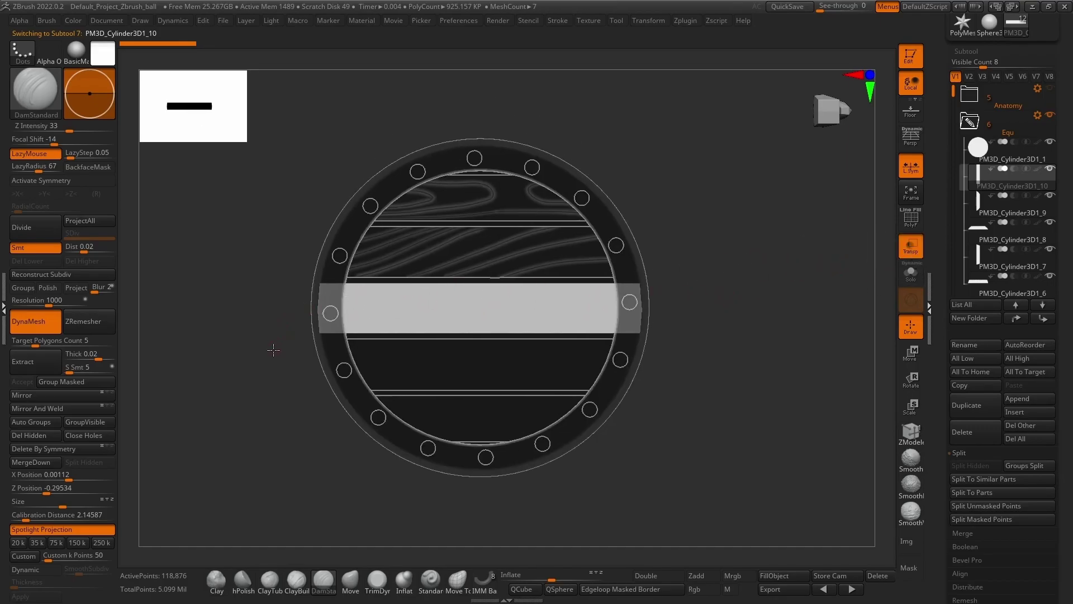
Carve nested pointed grain grooves from the middle plank's left end, with the longest tip reaching just past the centre
right_click_drag(274, 348, 286, 316, "ctrl")
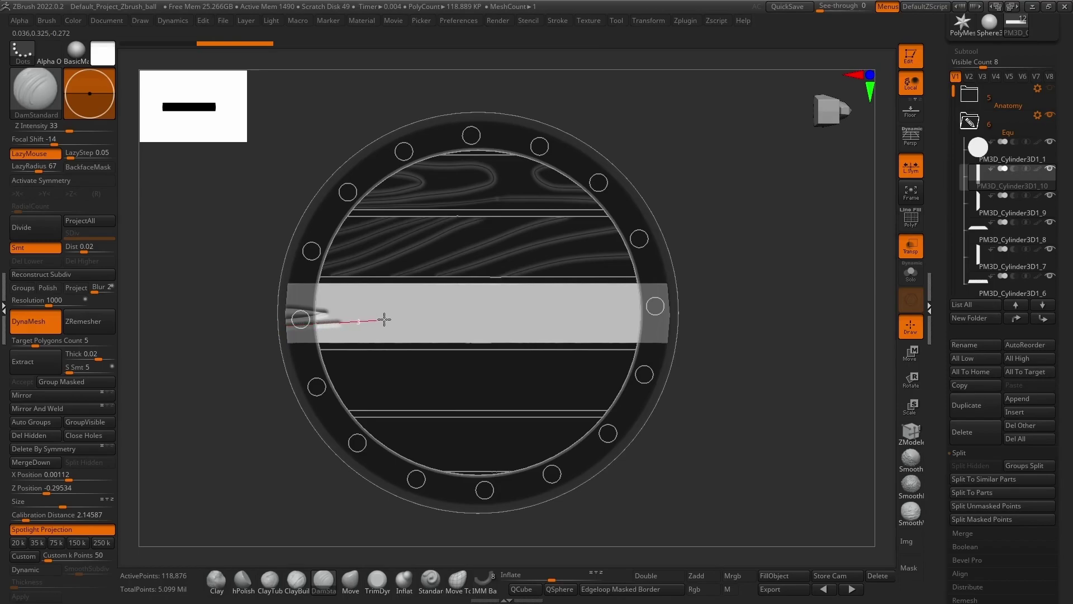
left_click_drag(425, 309, 409, 314)
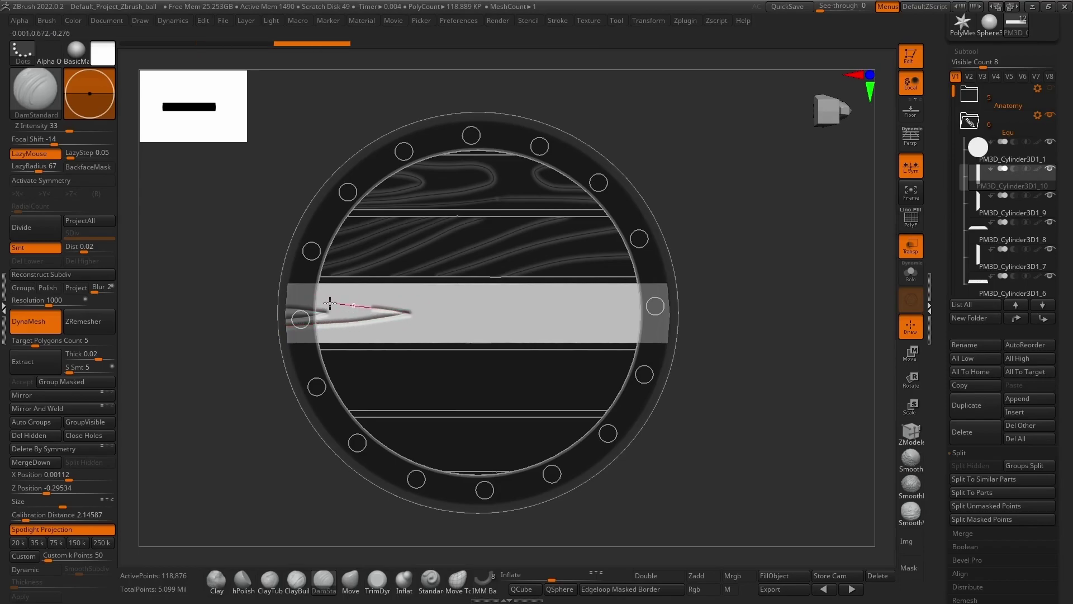
left_click_drag(231, 298, 218, 296)
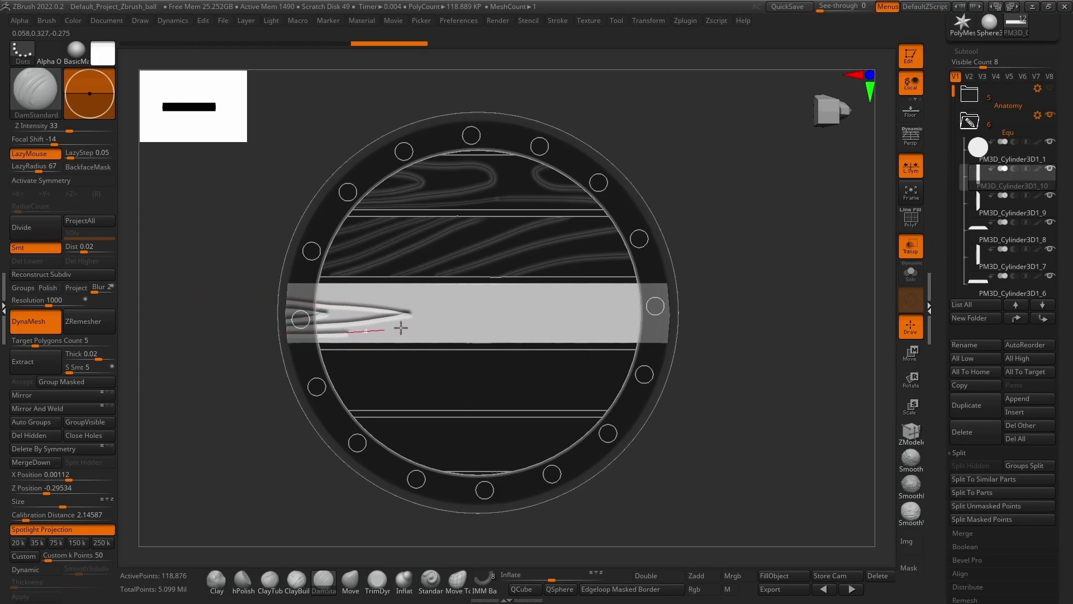
left_click_drag(550, 310, 504, 316)
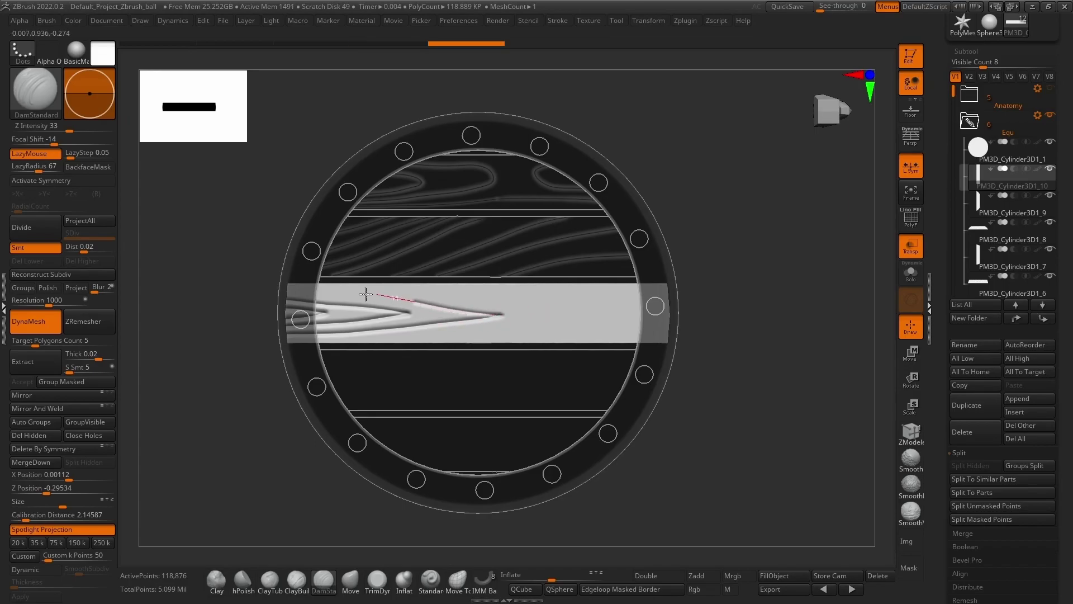
left_click_drag(296, 297, 274, 298)
Carve a long rounded grain loop around the pointed grooves on the middle plank, reaching close to its right end
left_click_drag(752, 325, 689, 266, "alt")
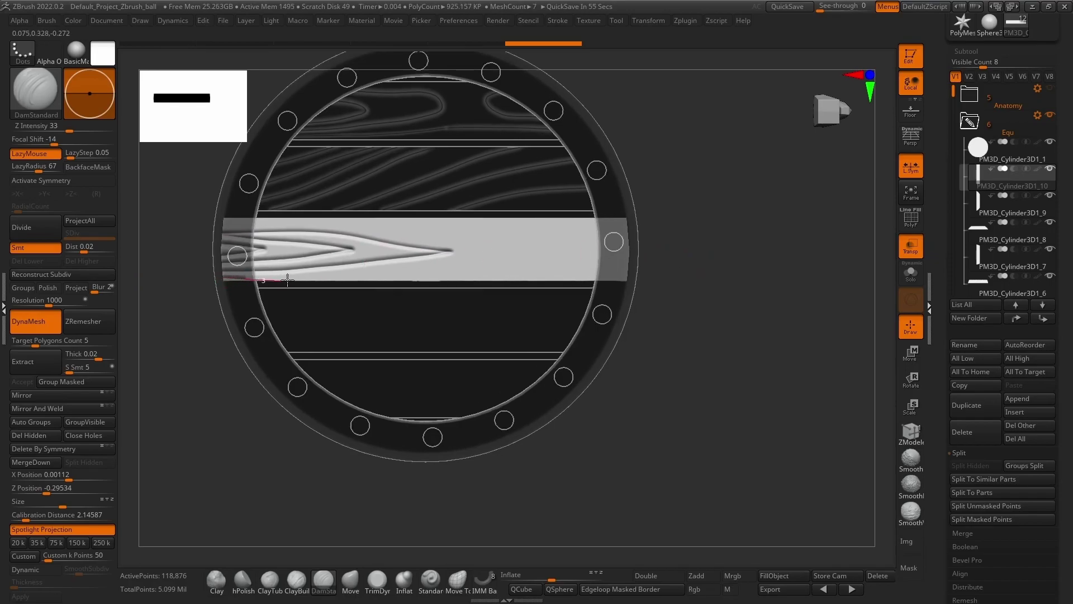
left_click_drag(359, 276, 609, 249)
key("ctrl+z")
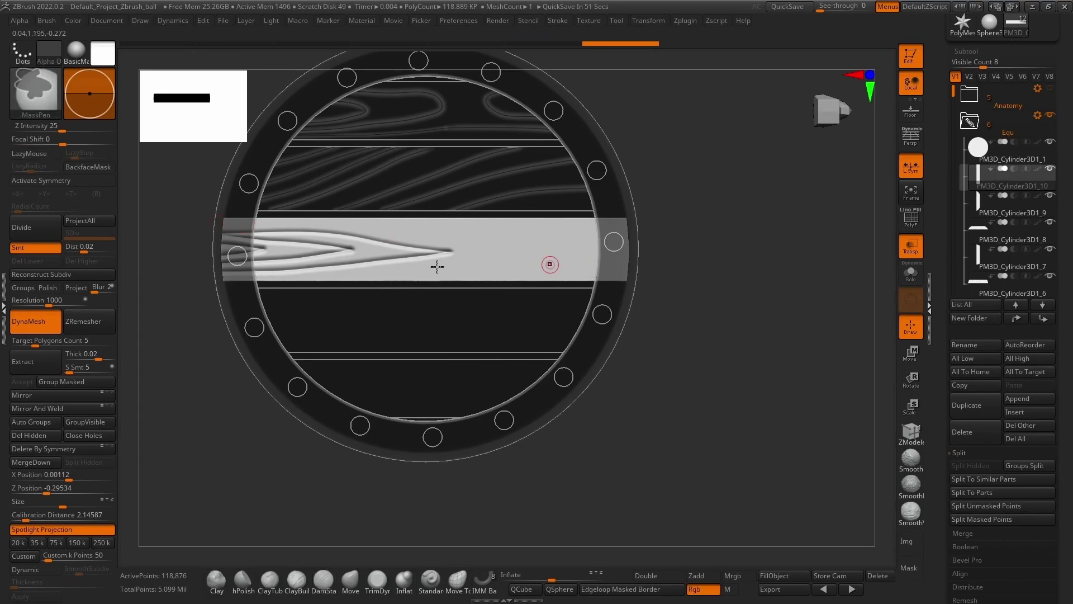
left_click_drag(371, 276, 592, 247)
left_click_drag(512, 225, 333, 225)
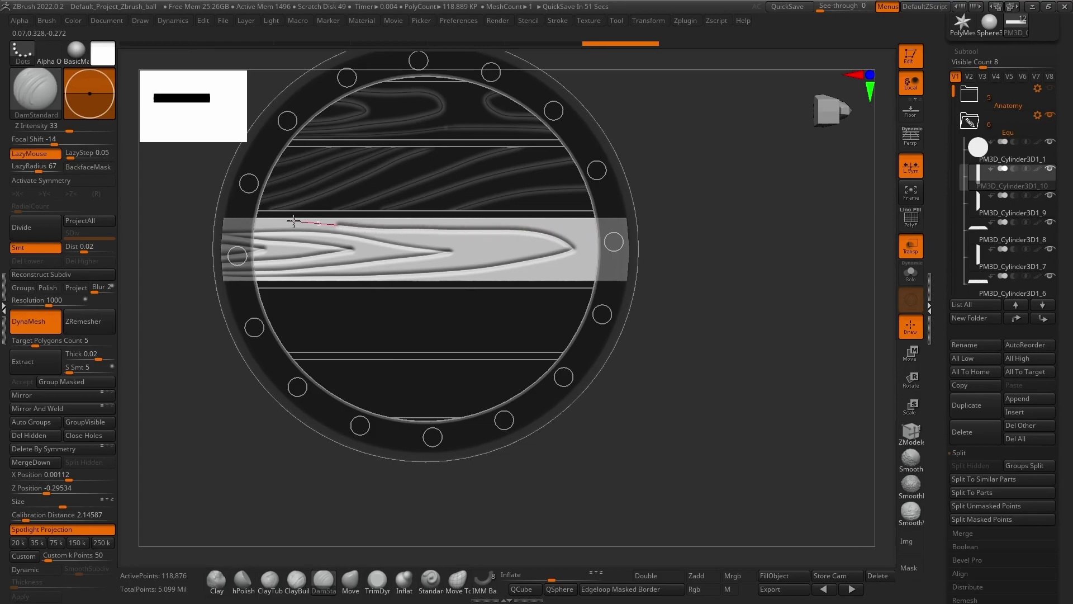
left_click_drag(205, 225, 151, 228)
Turn off transparency for the other parts and check the carved planks on the whole shield
left_click_drag(698, 267, 631, 101, "alt")
left_click_drag(573, 301, 719, 375, "alt")
left_click_drag(750, 249, 808, 335, "alt")
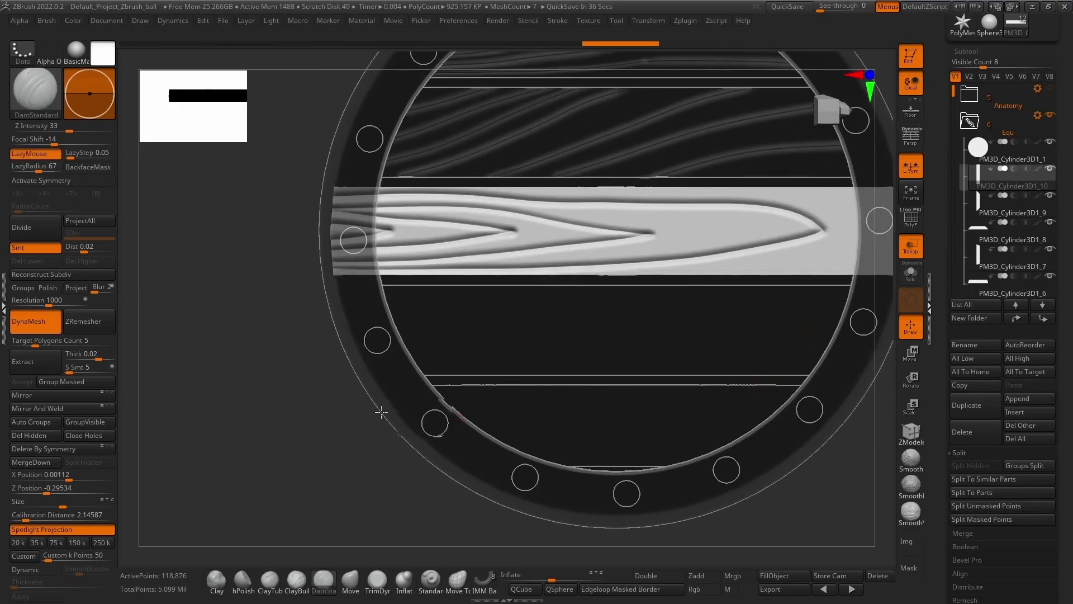
left_click_drag(390, 416, 337, 303, "alt")
left_click(911, 246)
left_click_drag(715, 184, 636, 297)
mouse_move(617, 196)
left_mouse_down("alt")
mouse_move(595, 335)
mouse_move(600, 195)
left_mouse_up("alt")
left_click_drag(507, 266, 436, 297)
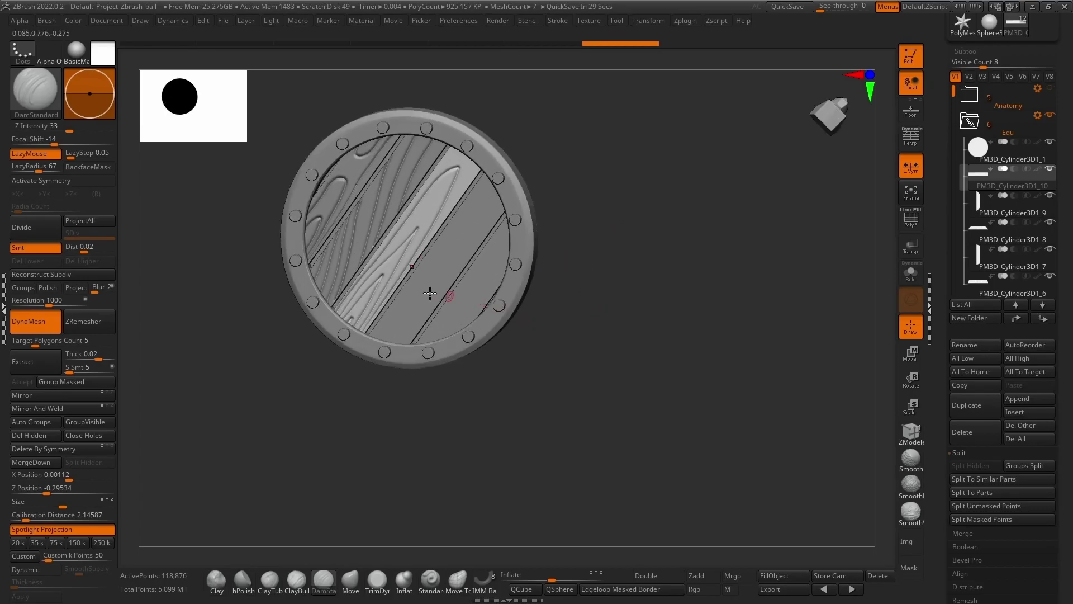
Isolate the plank directly below the middle one and set the brush's LazyRadius to 37
left_click(432, 292, "alt")
left_click_drag(604, 242, 612, 289)
left_click(911, 273)
left_click_drag(425, 281, 432, 283)
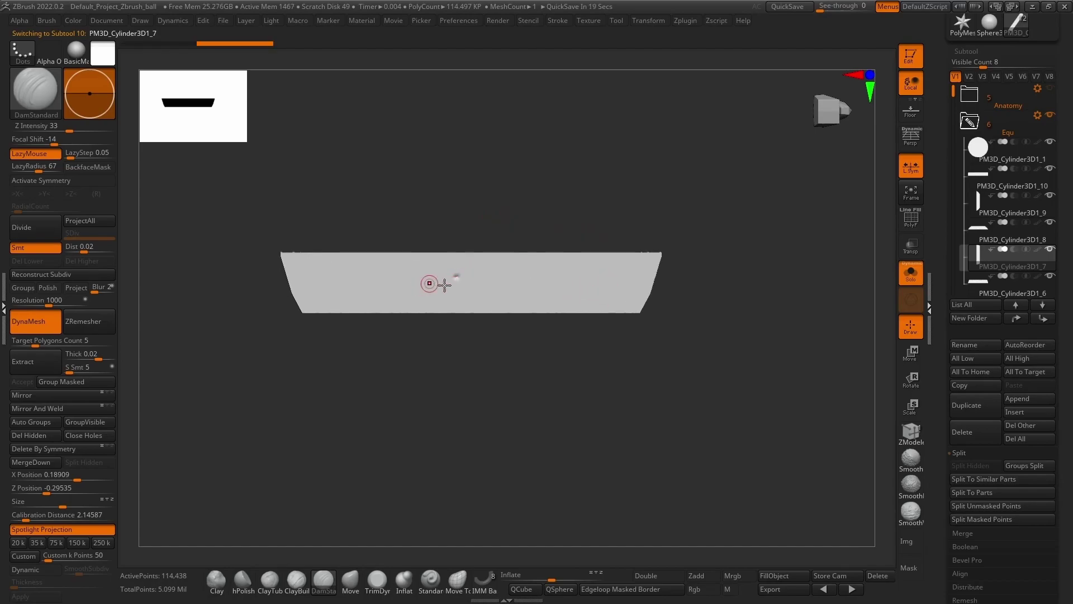
key("ctrl+z")
left_click_drag(38, 170, 33, 169)
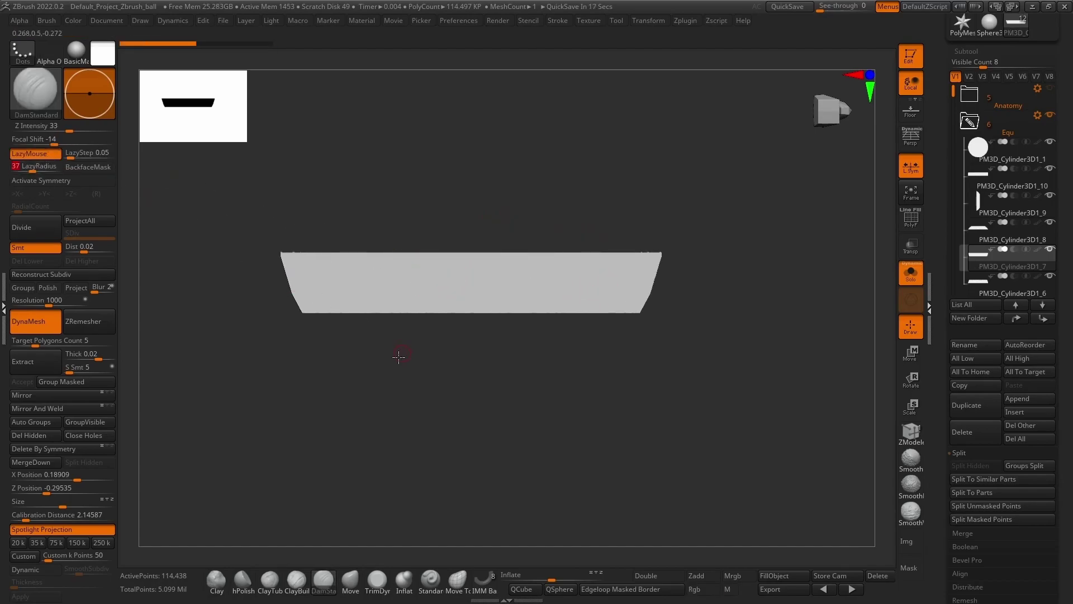
Carve a small oval knot near the isolated plank's centre and enclose it with an elongated ring
left_click_drag(400, 352, 448, 278, "alt")
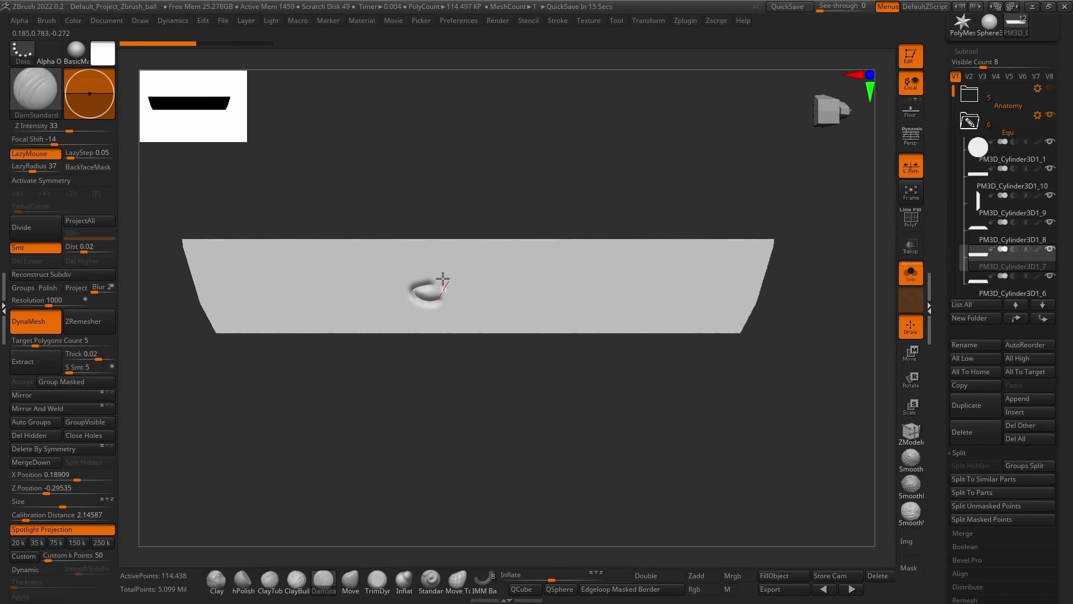
mouse_move(408, 278)
left_mouse_down()
mouse_move(395, 281)
mouse_move(420, 276)
left_mouse_up()
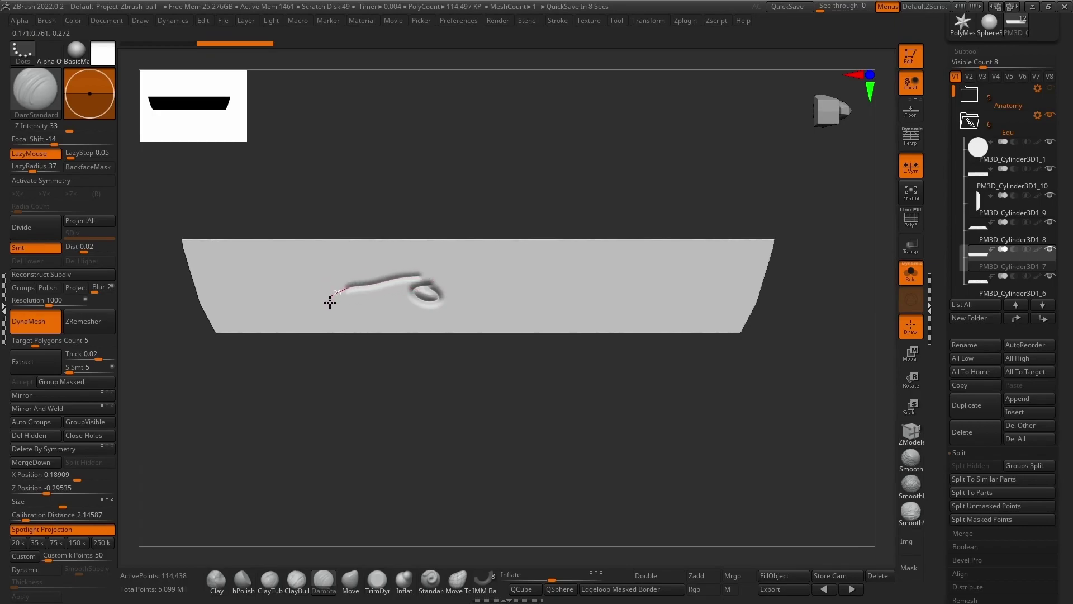
left_click_drag(352, 315, 393, 309)
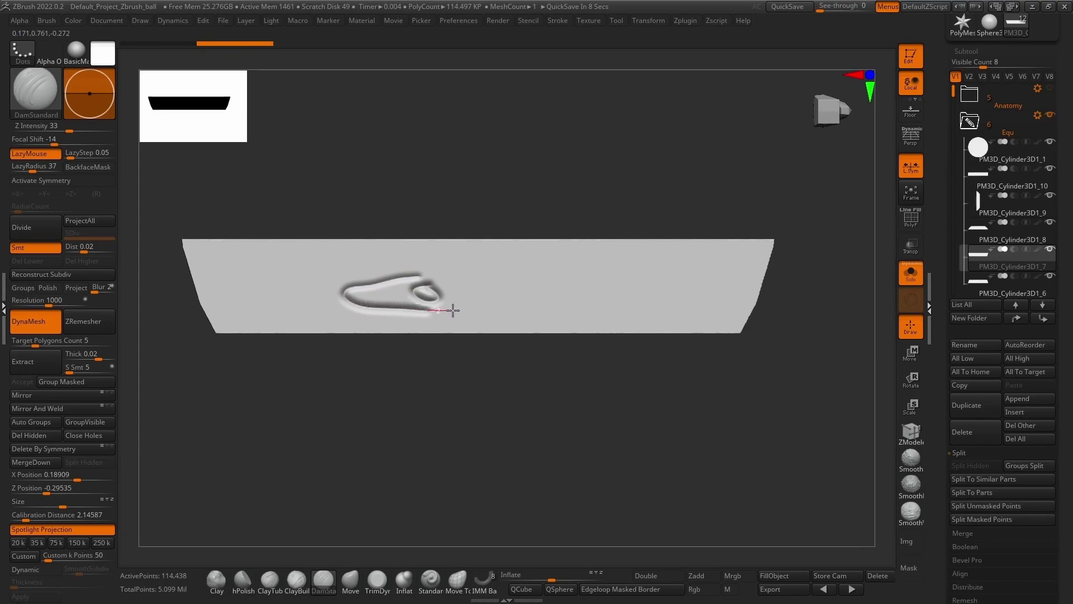
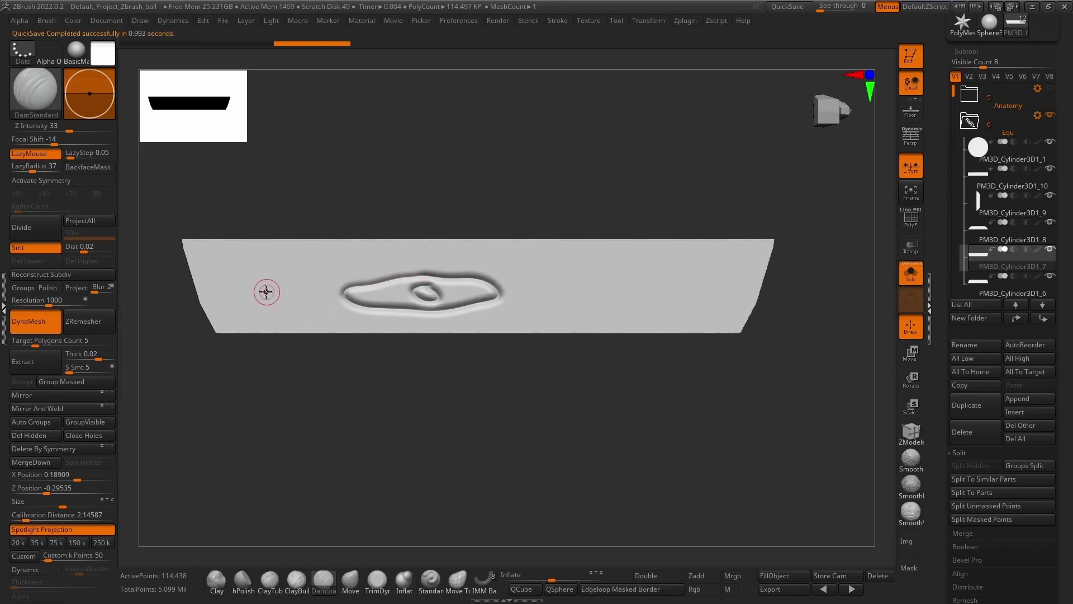
Carve larger elongated rings around the knot, running the outermost groove out to the plank's left end
mouse_move(278, 284)
left_mouse_down()
mouse_move(394, 267)
mouse_move(561, 284)
mouse_move(510, 311)
mouse_move(479, 311)
left_mouse_up()
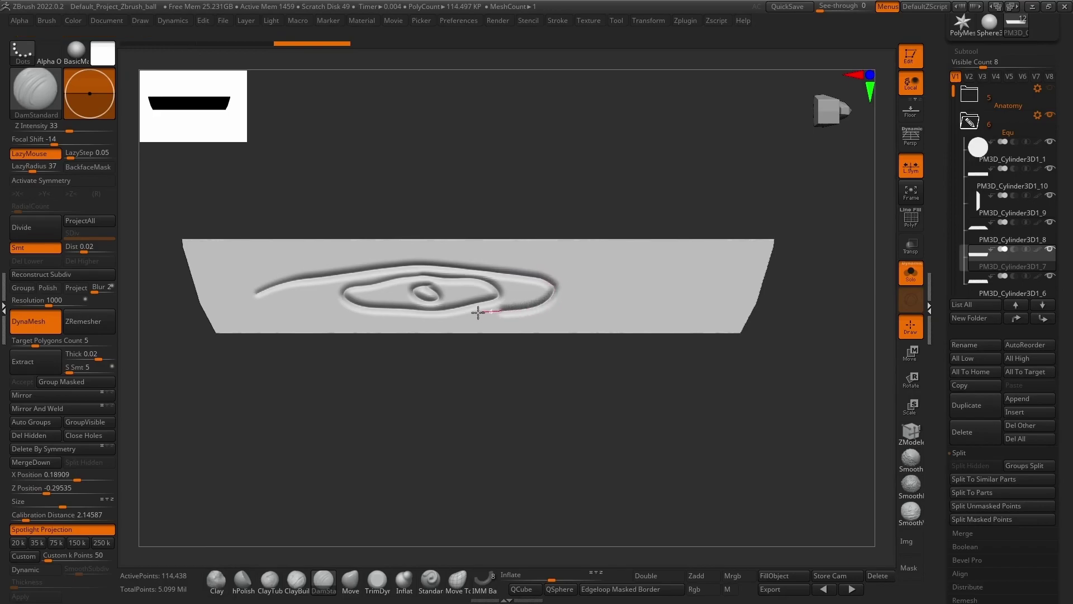
mouse_move(361, 317)
left_mouse_down()
mouse_move(269, 305)
mouse_move(249, 275)
mouse_move(418, 256)
mouse_move(667, 288)
left_mouse_up()
left_click_drag(622, 317, 470, 319)
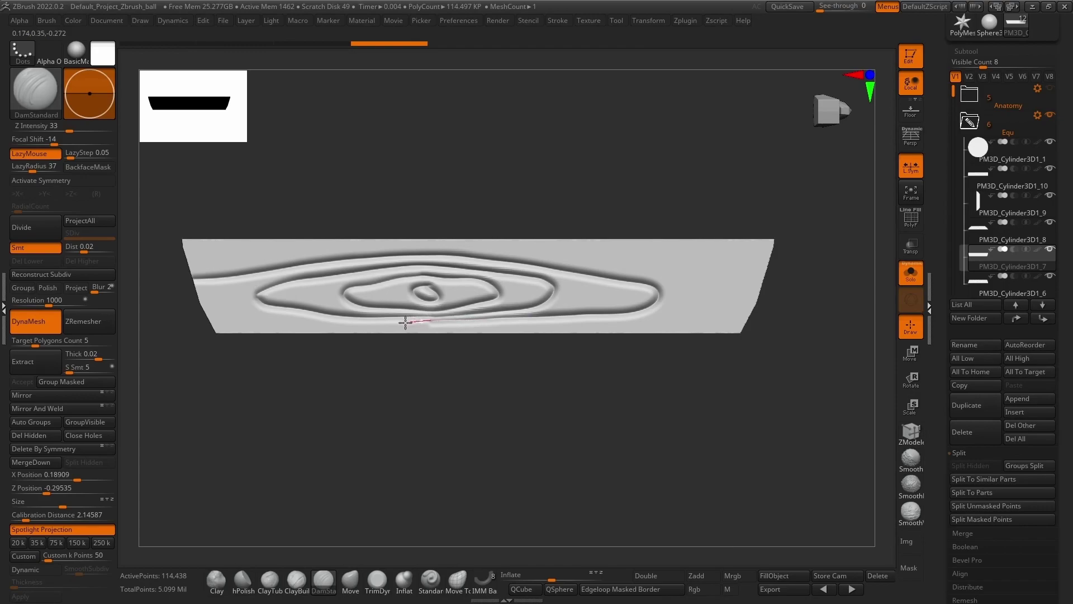
left_click_drag(288, 322, 167, 311)
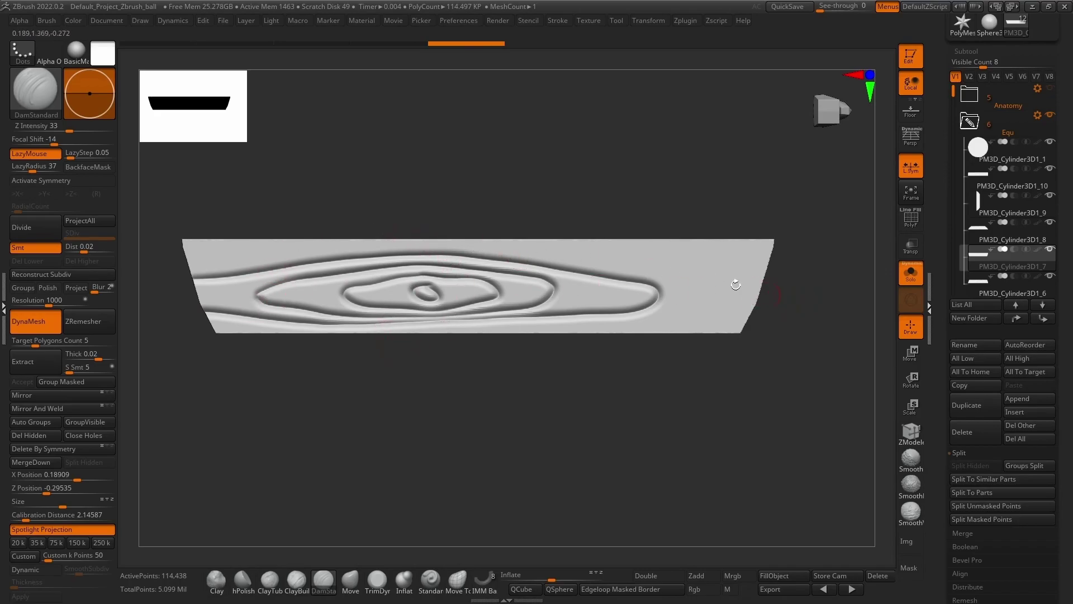
Fill the knotted plank's remaining upper area and right end with grain grooves running off its edges
left_click_drag(238, 256, 352, 238)
left_click_drag(558, 243, 825, 280)
left_click_drag(657, 329, 805, 319)
Show the whole shield again, select the bottom plank, and isolate it
left_click_drag(683, 442, 650, 322, "alt")
left_click(911, 273)
left_click_drag(782, 320, 714, 304)
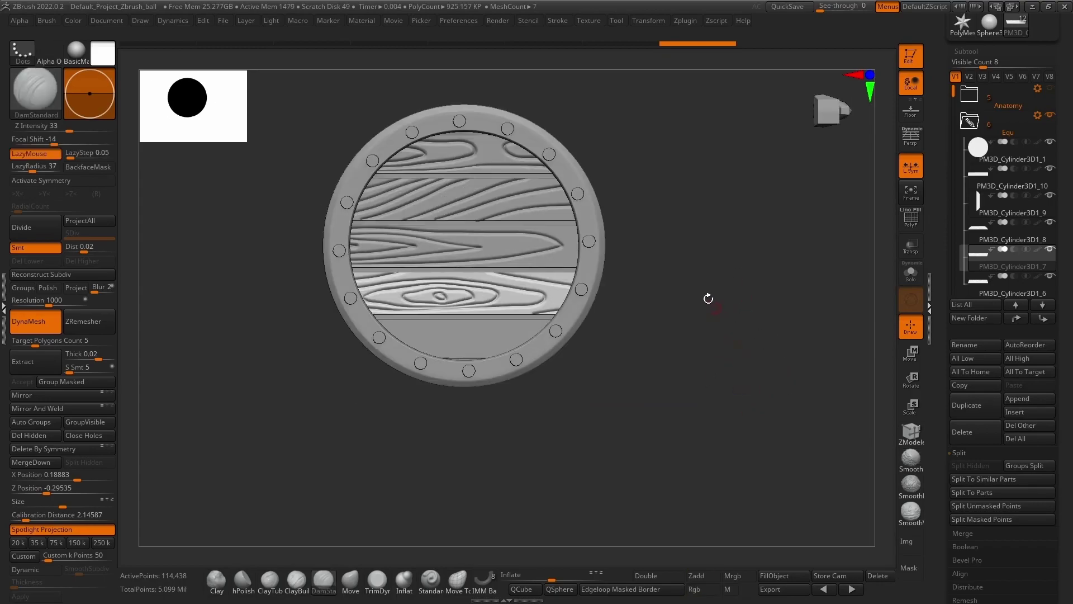
left_click(472, 329, "alt")
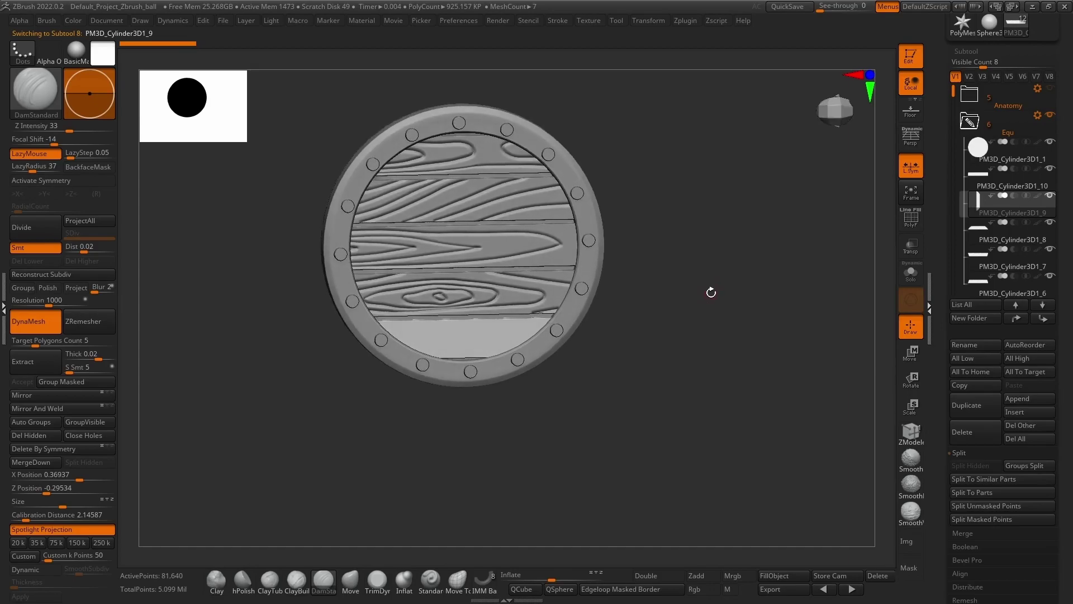
left_click(912, 272)
left_click_drag(777, 296, 733, 411, "alt")
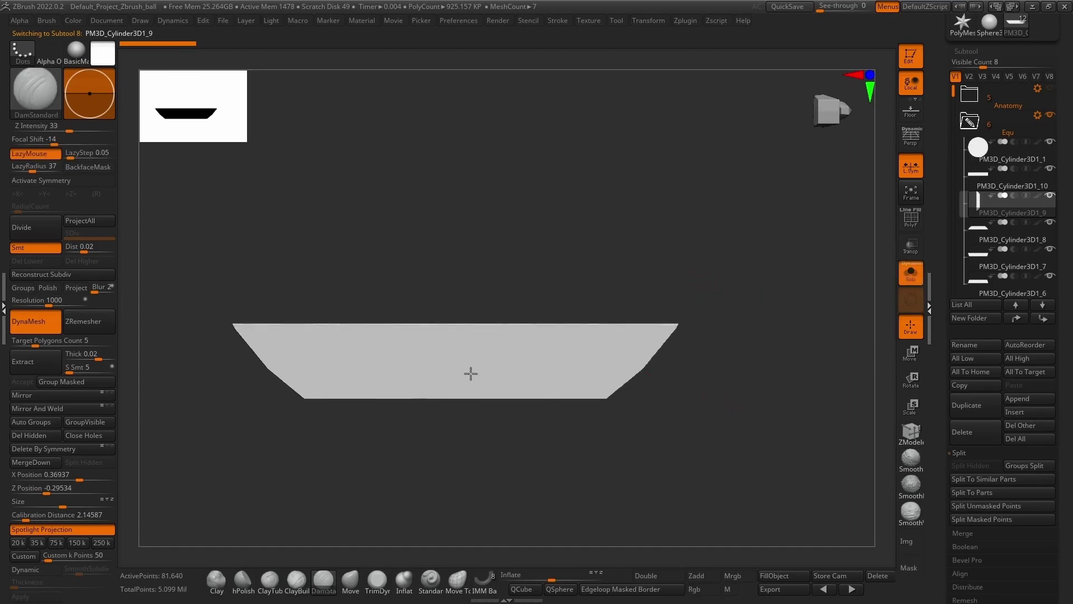
Carve progressively longer curved grooves from the bottom plank's slanted left edge up to its upper edge
left_click_drag(263, 334, 334, 304)
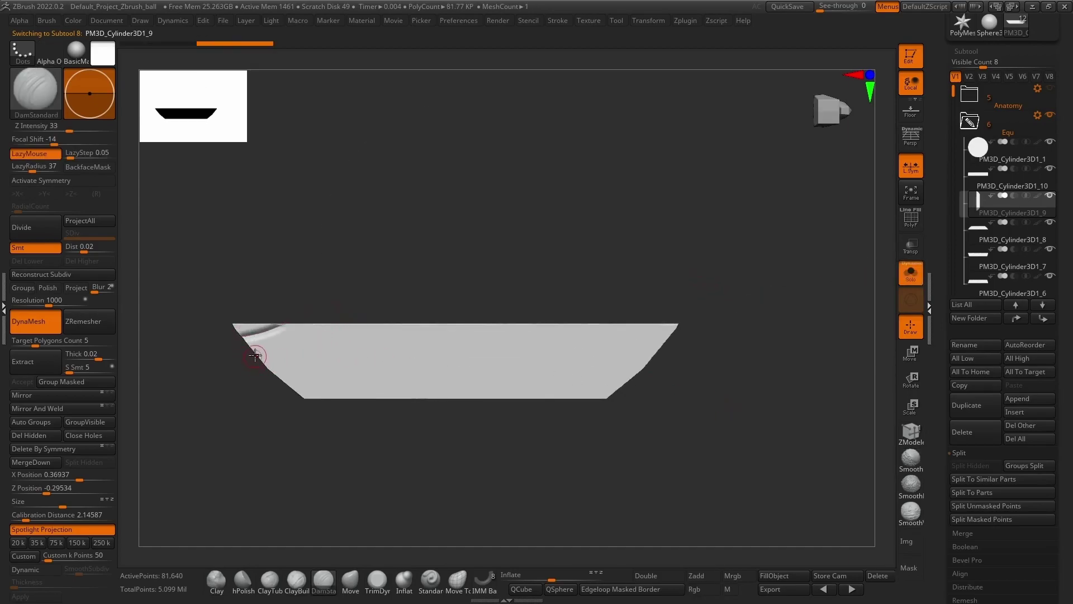
left_click_drag(261, 346, 355, 324)
mouse_move(277, 359)
left_mouse_down()
mouse_move(350, 350)
mouse_move(424, 314)
left_mouse_up()
key("ctrl+z")
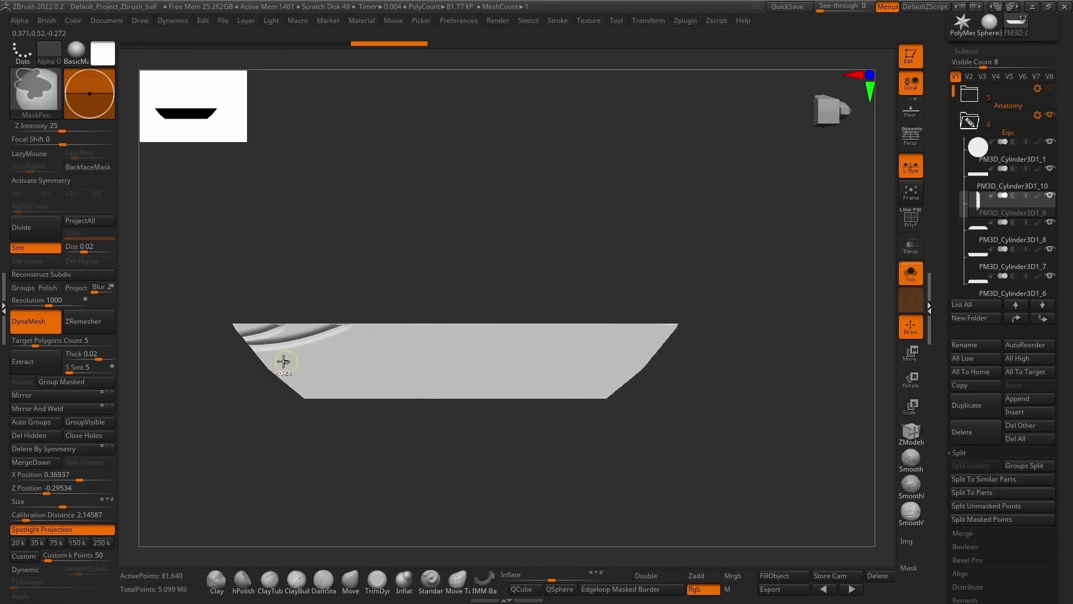
mouse_move(258, 355)
left_mouse_down()
mouse_move(450, 318)
mouse_move(271, 363)
mouse_move(452, 351)
mouse_move(624, 311)
left_mouse_up()
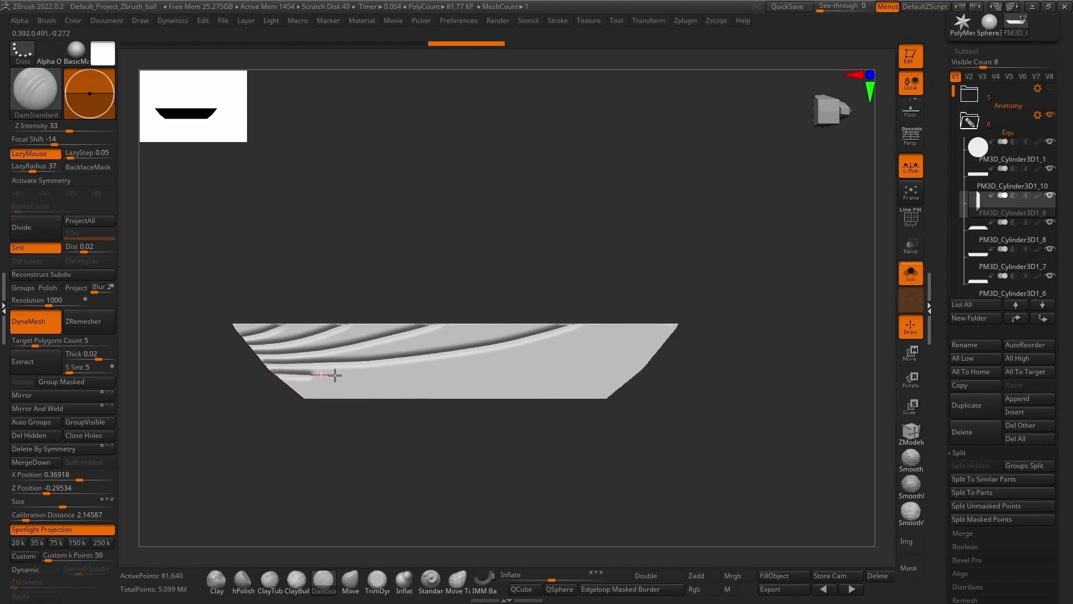
Finish the bottom plank with a long wavy groove, nested V-shaped grain at the right end, and a groove along the lower edge
mouse_move(378, 374)
left_mouse_down()
mouse_move(571, 369)
mouse_move(637, 385)
left_mouse_up()
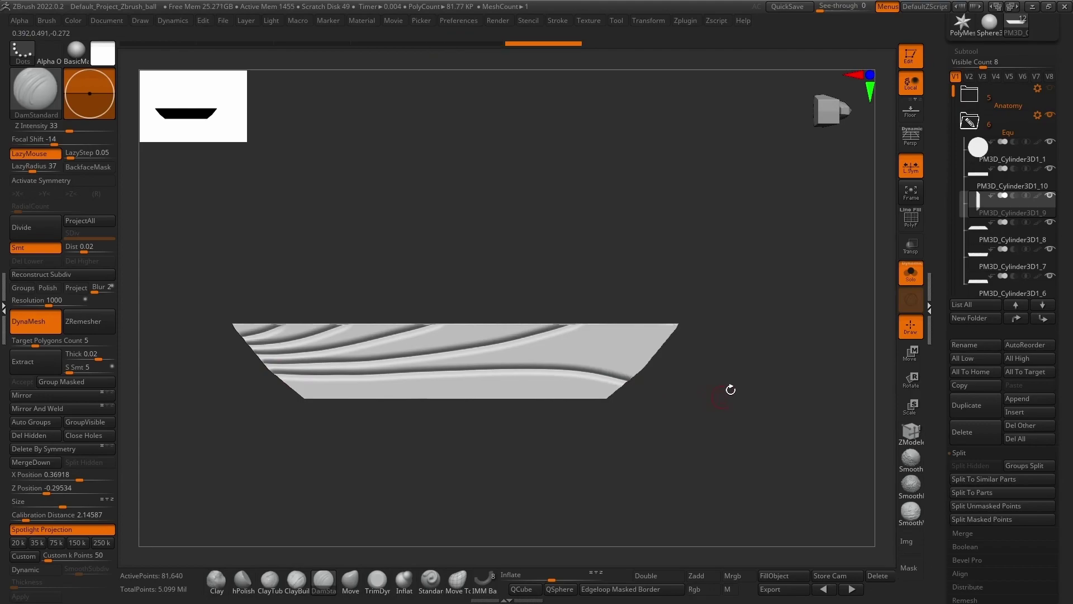
mouse_move(575, 339)
left_mouse_down()
mouse_move(541, 347)
mouse_move(648, 367)
left_mouse_up()
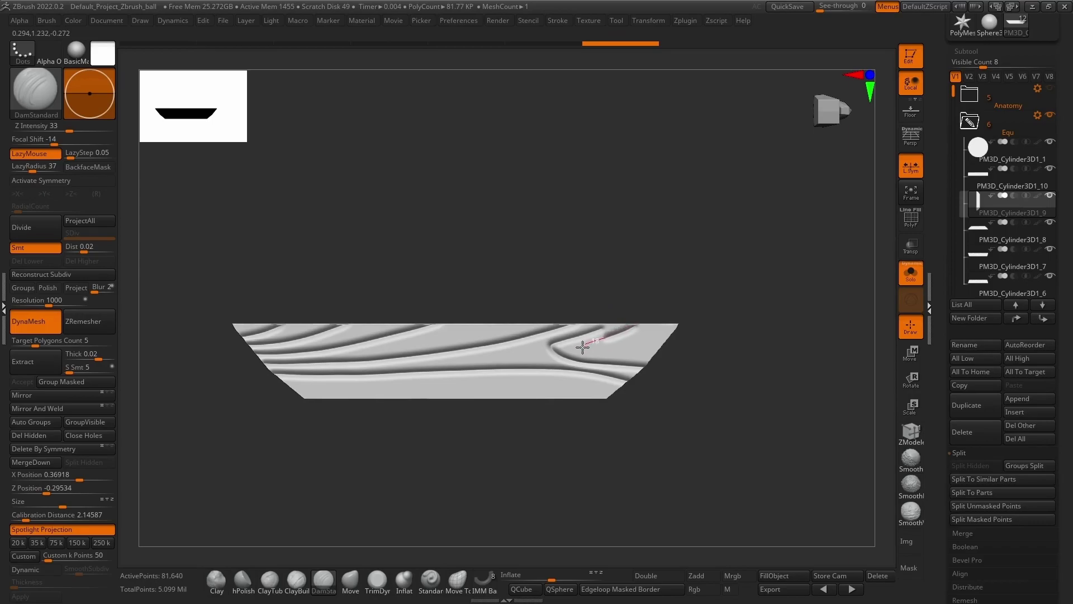
left_click_drag(609, 358, 754, 337)
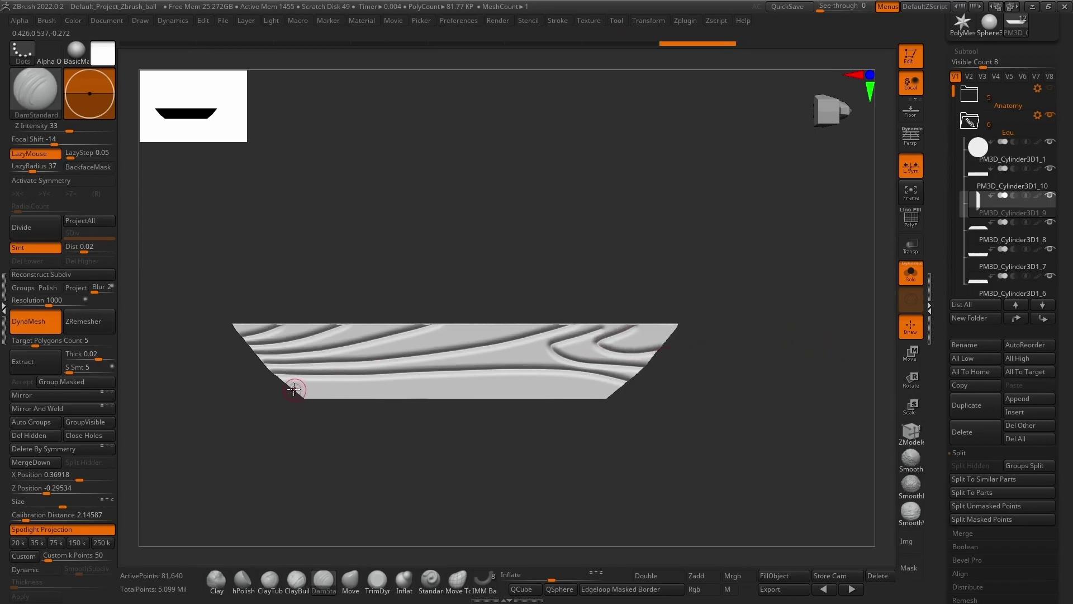
mouse_move(283, 387)
left_mouse_down()
mouse_move(530, 387)
mouse_move(657, 406)
left_mouse_up()
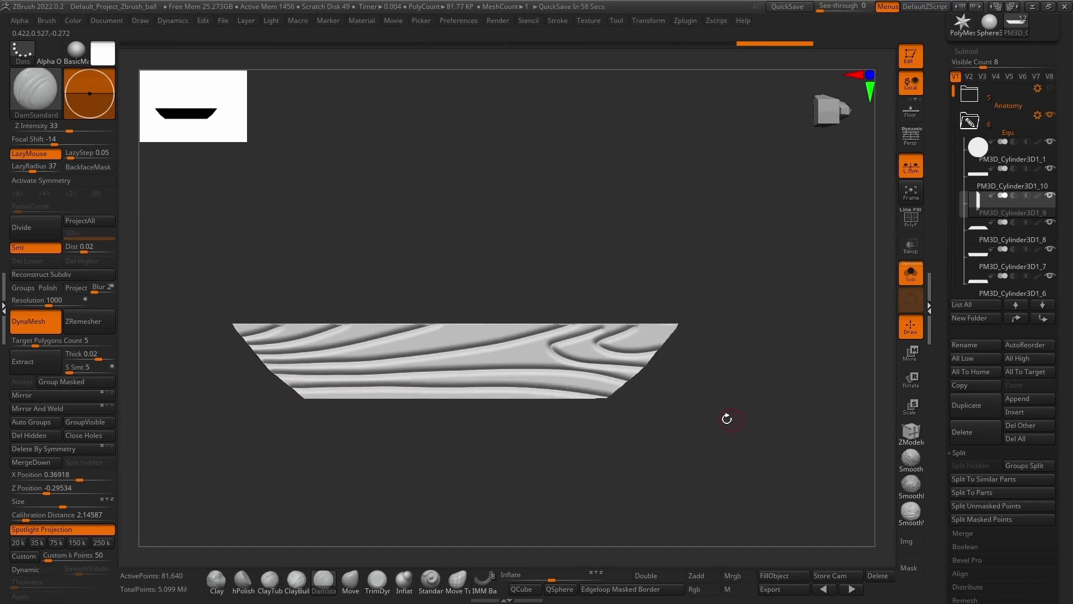
Show the whole shield again and select the middle plank
left_click_drag(730, 418, 703, 352, "alt")
left_click(911, 273)
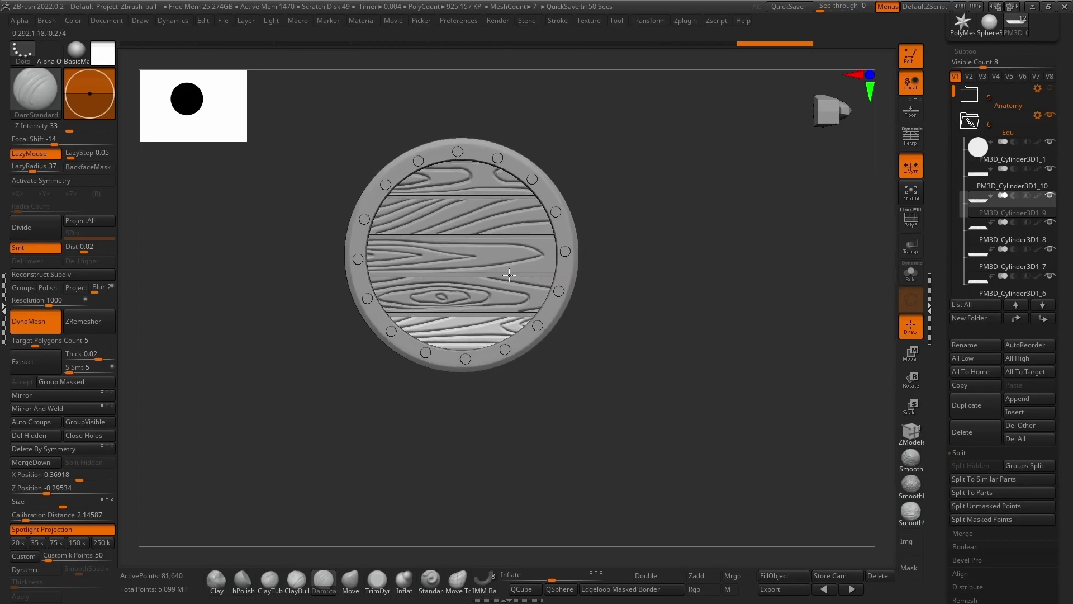
left_click(513, 277, "alt")
Undo the pointed grain grooves and outer loop carved on the middle plank
right_click_drag(694, 187, 679, 220, "ctrl")
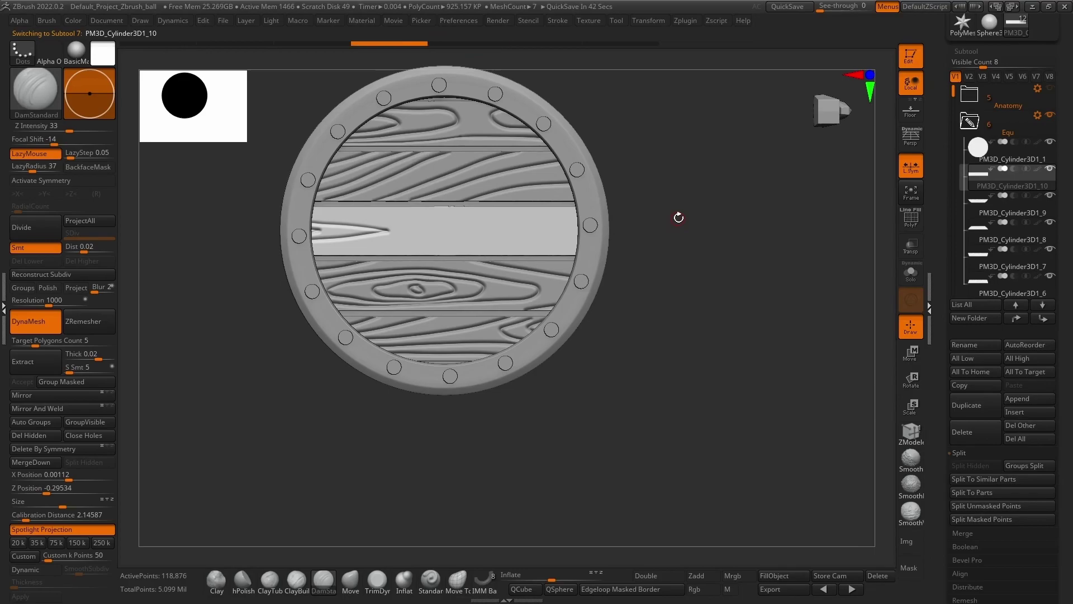
mouse_move(688, 204)
right_mouse_down("ctrl")
mouse_move(685, 250)
mouse_move(739, 331)
right_mouse_up("ctrl")
key("ctrl+z")
key("ctrl+z")
Isolate the middle plank and carve progressively larger nested grain loops opening toward its left end
left_click(911, 272)
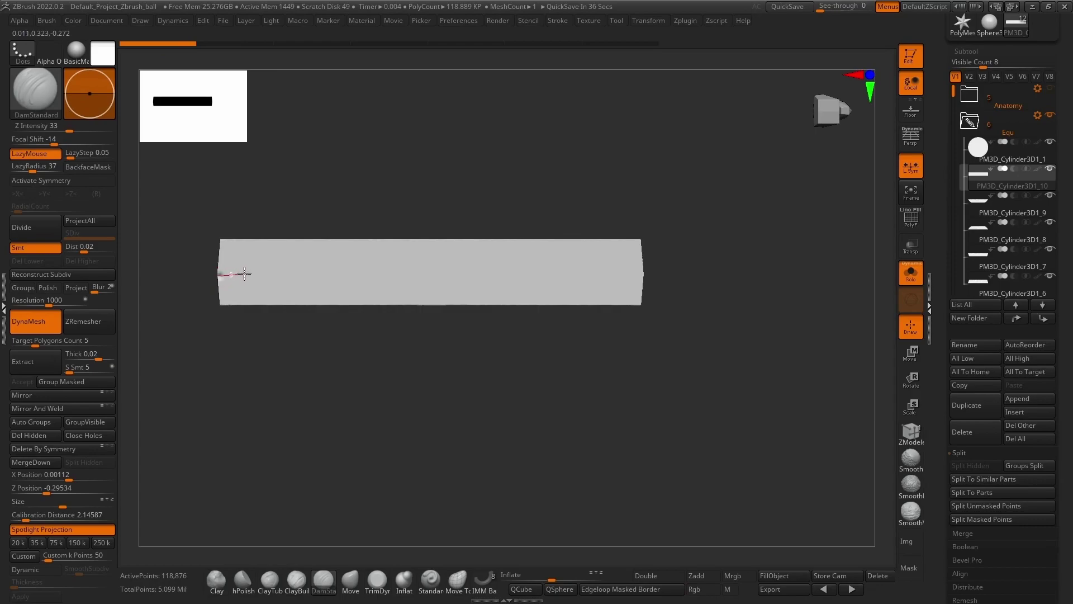
left_click_drag(198, 268, 196, 269)
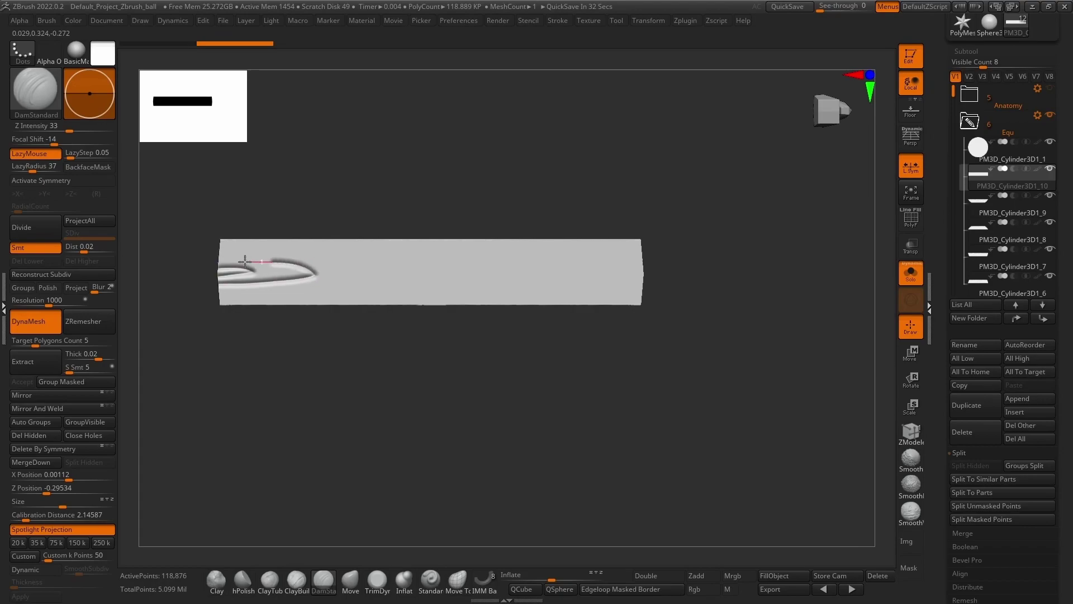
left_click_drag(181, 259, 222, 293)
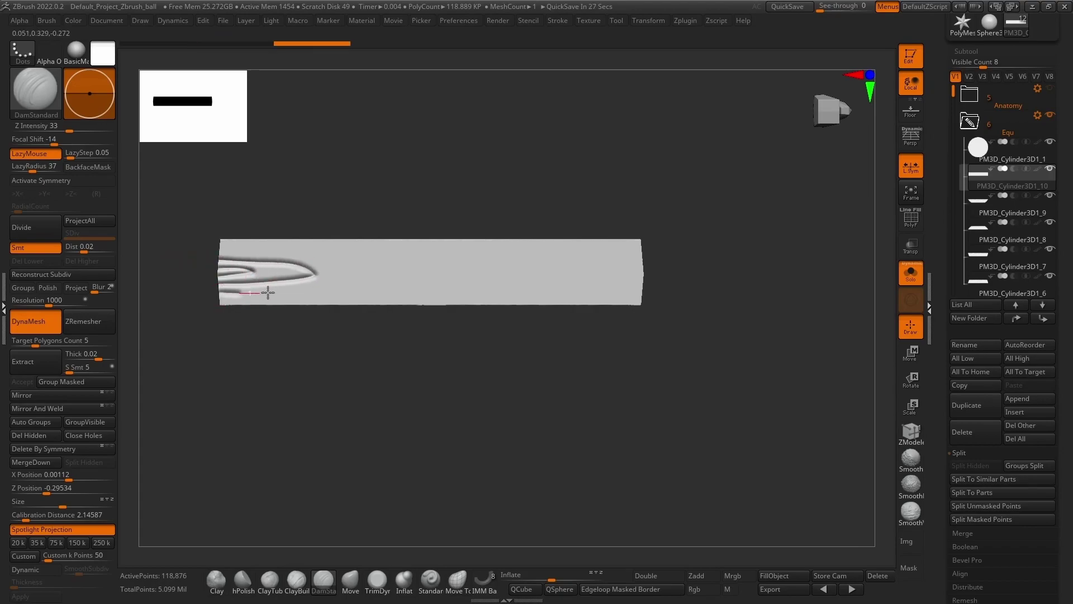
left_click_drag(305, 289, 403, 276)
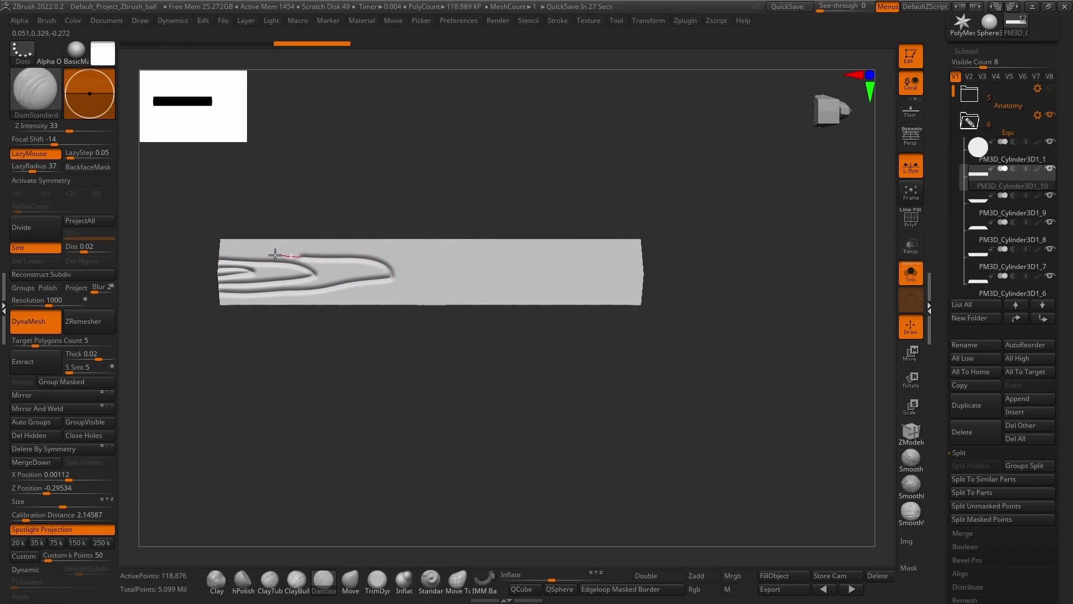
left_click_drag(247, 253, 120, 244)
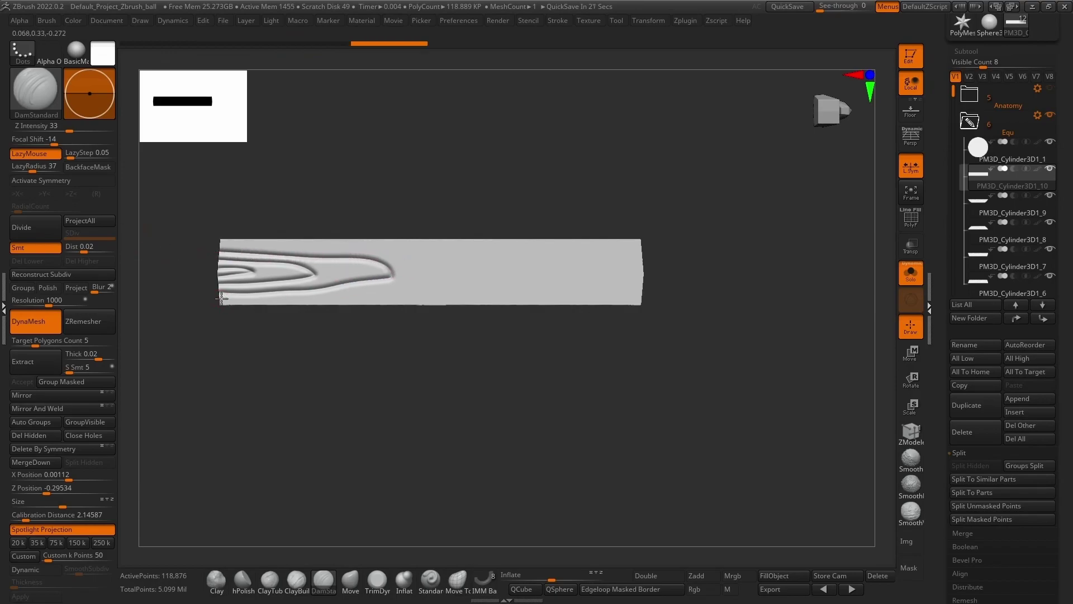
Carve a longer outer loop past the middle plank's centre, then curved edge grooves and V-shaped grain at its right end
left_click_drag(296, 301, 441, 292)
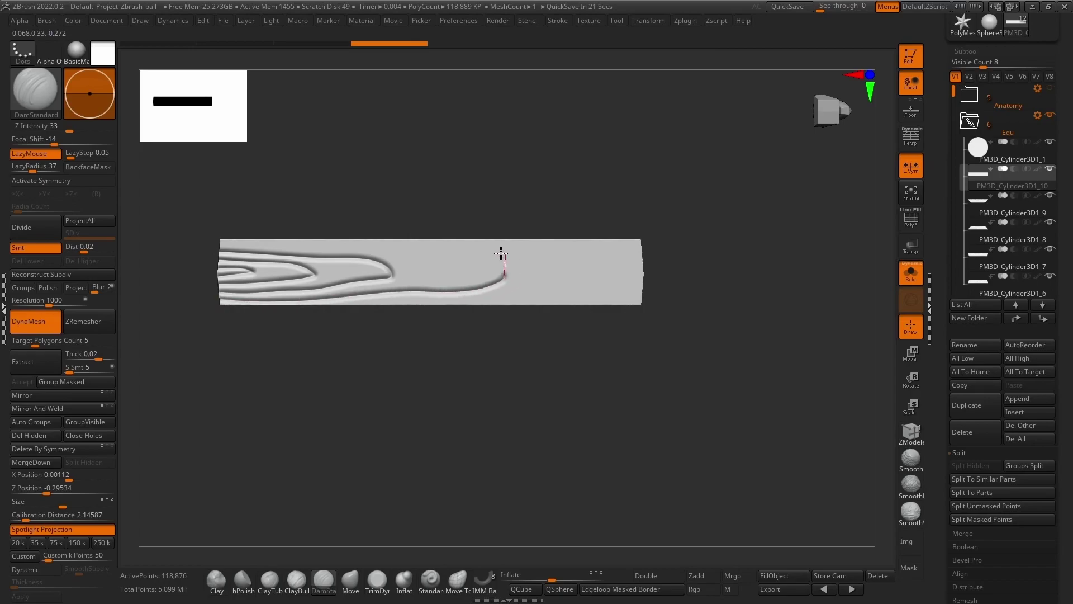
left_click_drag(437, 253, 386, 250)
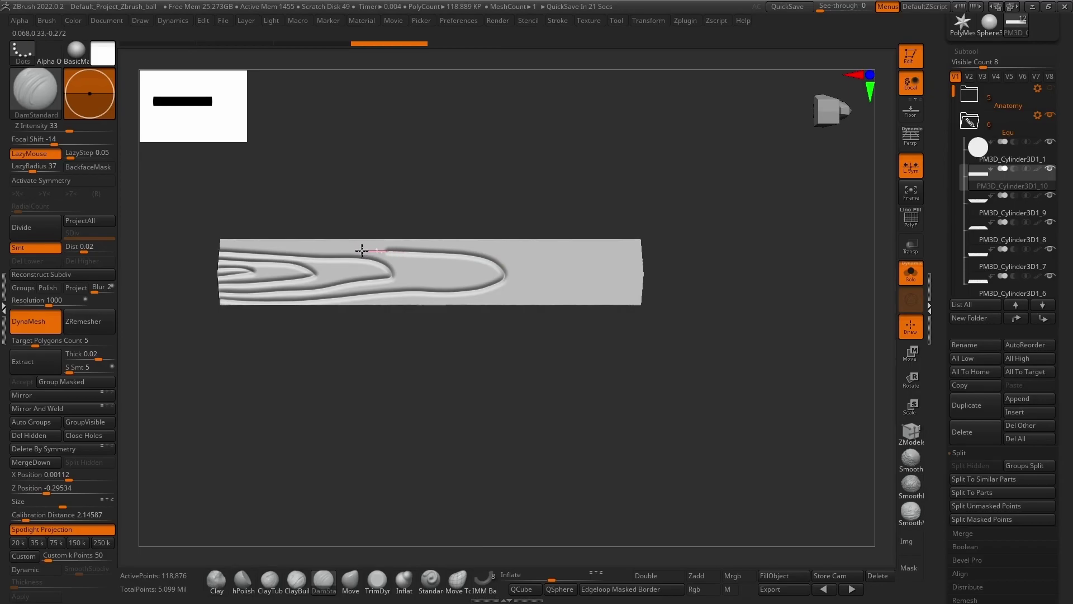
left_click_drag(220, 244, 217, 244)
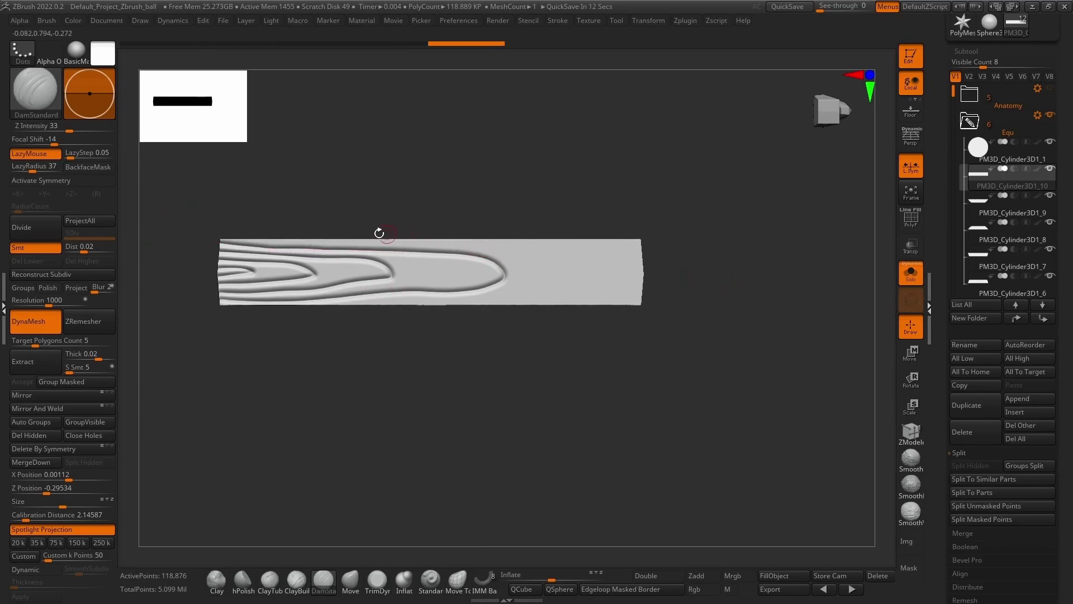
mouse_move(457, 238)
left_mouse_down()
mouse_move(587, 252)
mouse_move(635, 283)
left_mouse_up()
left_click_drag(434, 300, 652, 299)
key("alt+shift+s")
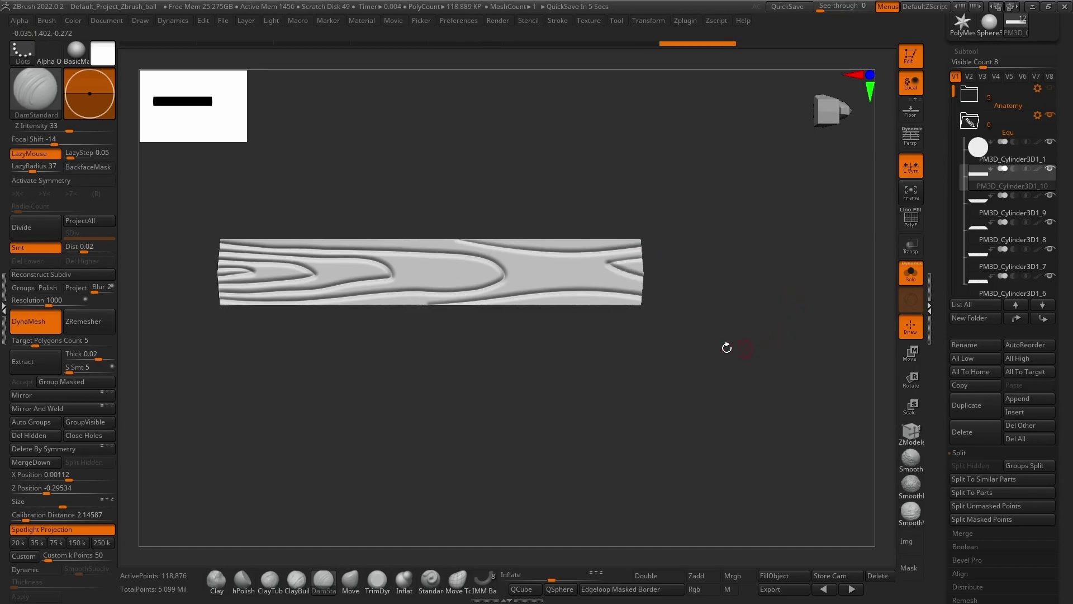
Show the whole shield again and merge the five separate planks down into one subtool
left_click_drag(747, 194, 773, 309)
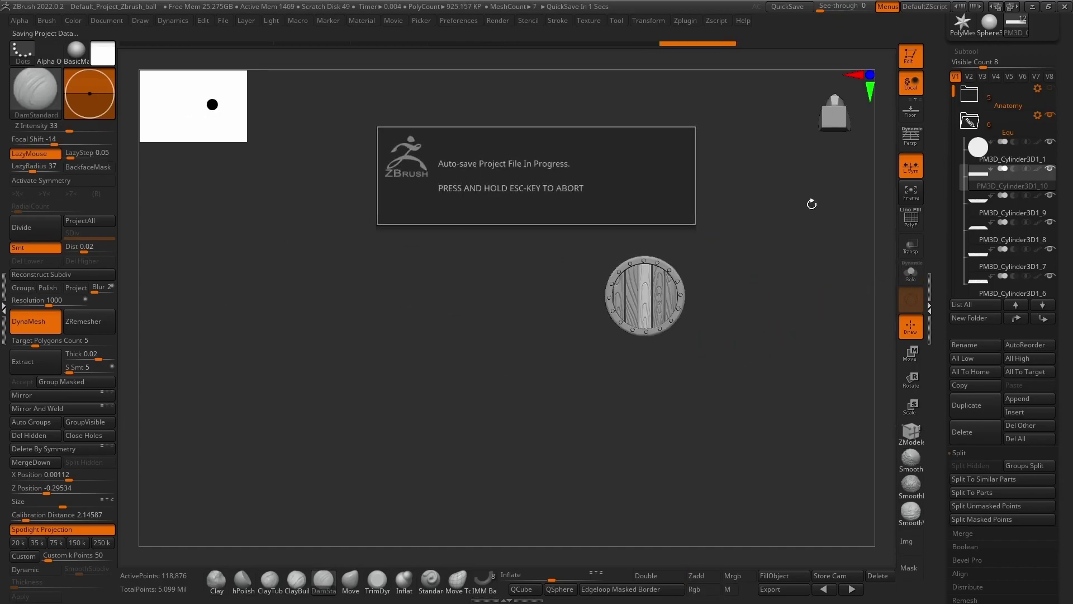
left_click_drag(757, 207, 790, 334)
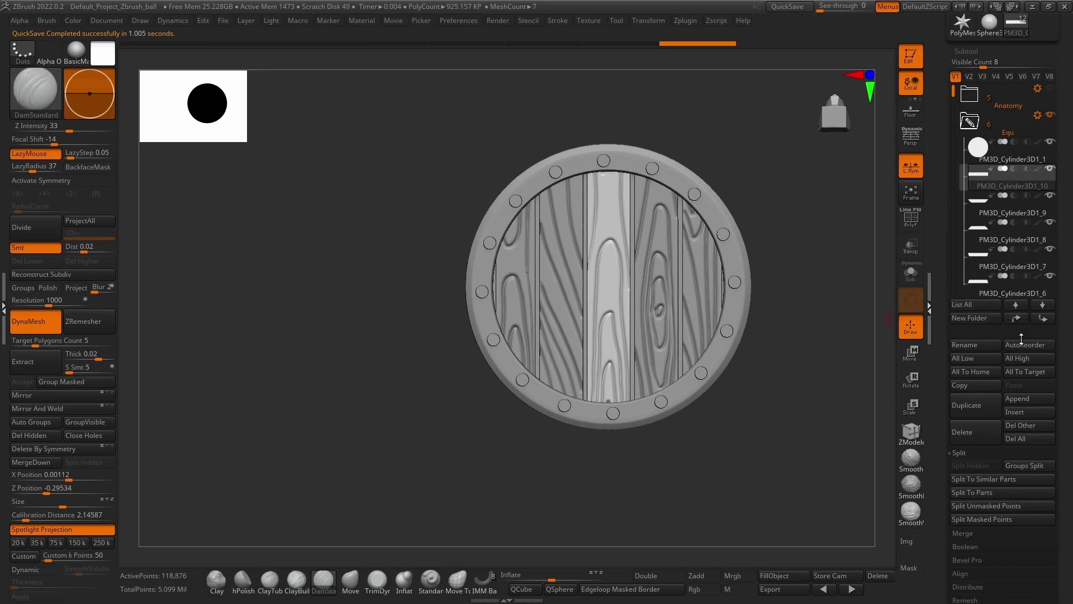
left_click(966, 456)
left_click(971, 468)
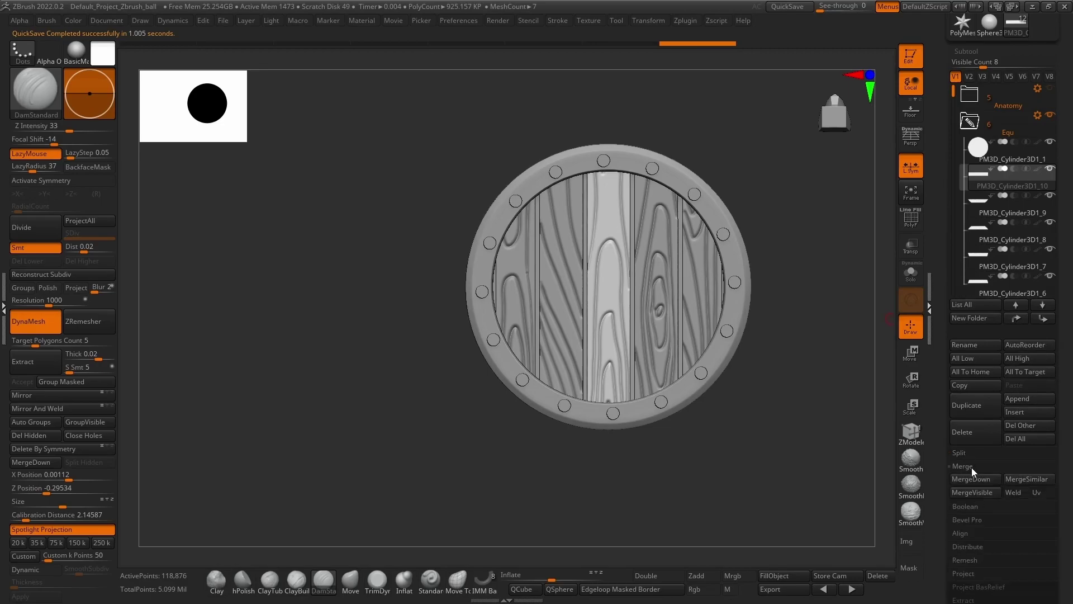
left_click(974, 477)
left_click(974, 475)
left_click(974, 475)
left_click(974, 476)
Isolate the merged planks, view their back side, and change the Mirror axis from X to Z
left_click_drag(849, 386, 839, 346, "alt")
left_click(908, 275)
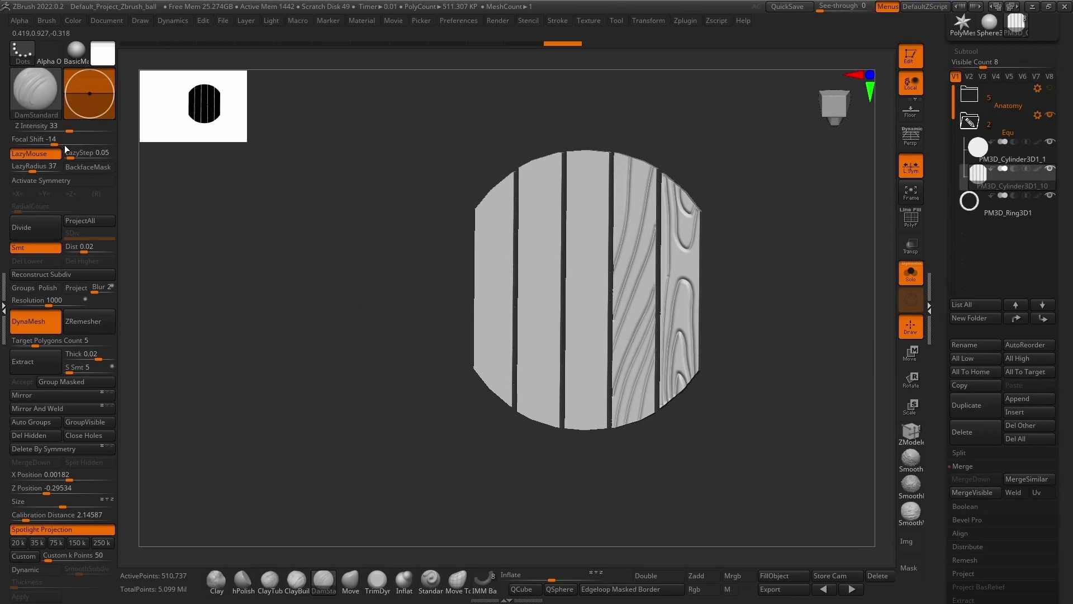
left_click_drag(275, 328, 265, 330)
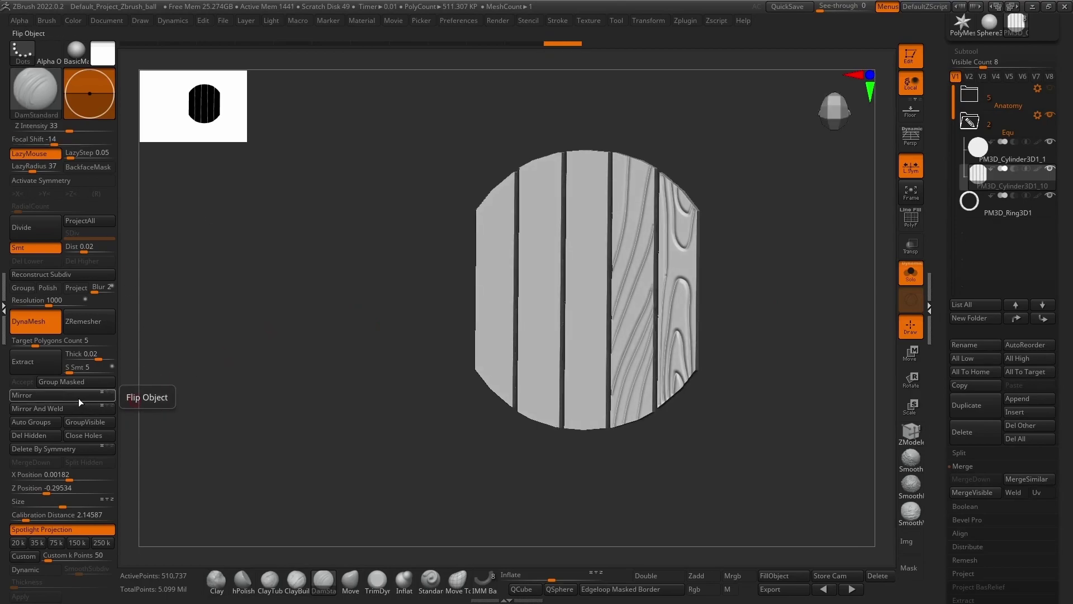
left_click(100, 393)
left_click(106, 392)
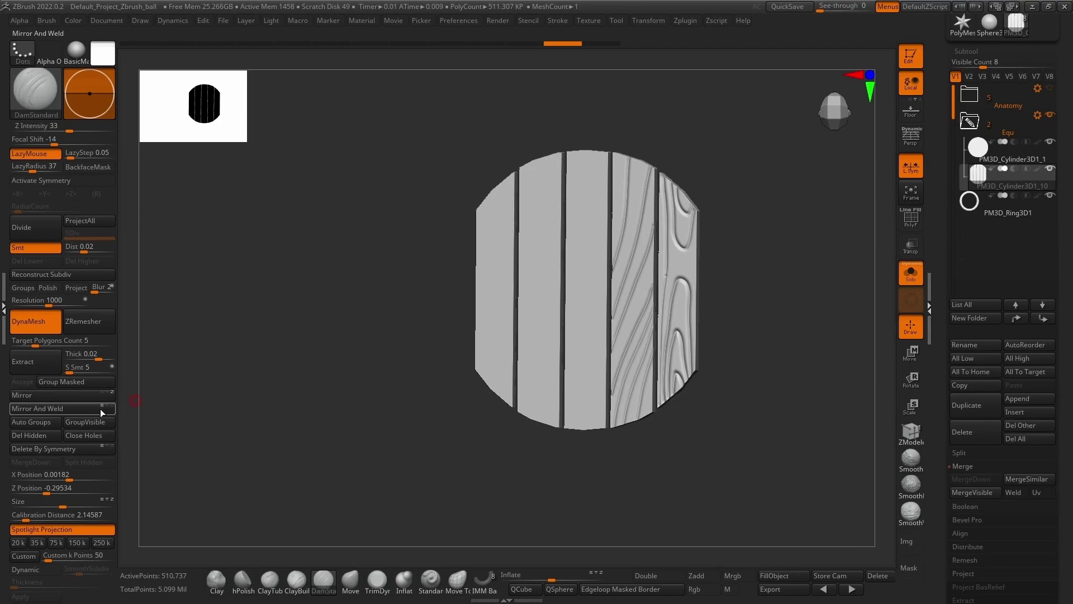
Try Mirror And Weld on the merged planks, then undo it and restore the fully merged state
left_click(104, 409)
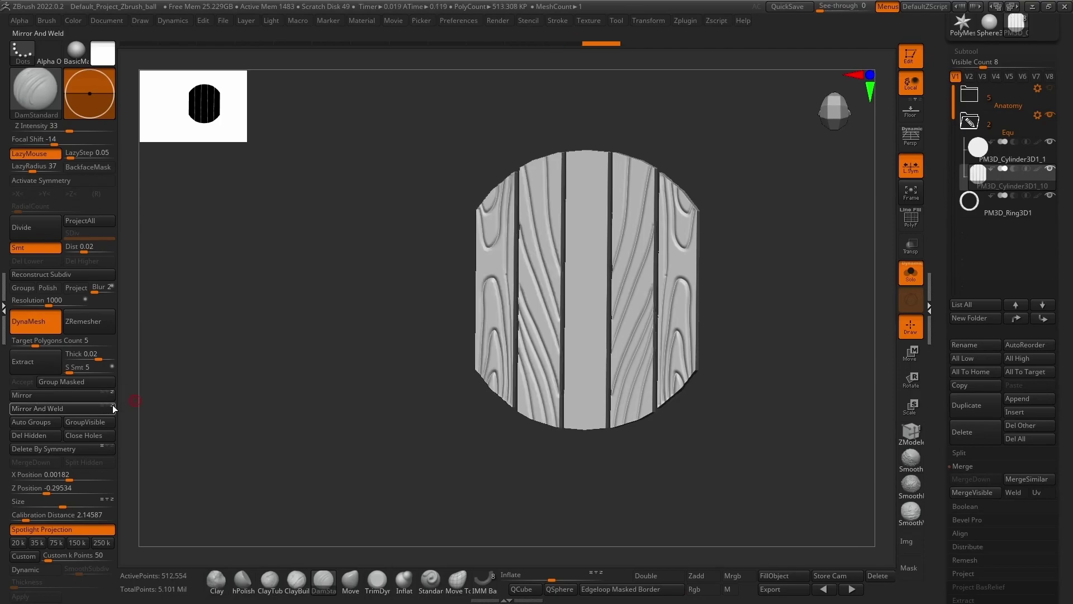
key("ctrl+z")
key("ctrl+z")
key("ctrl+z")
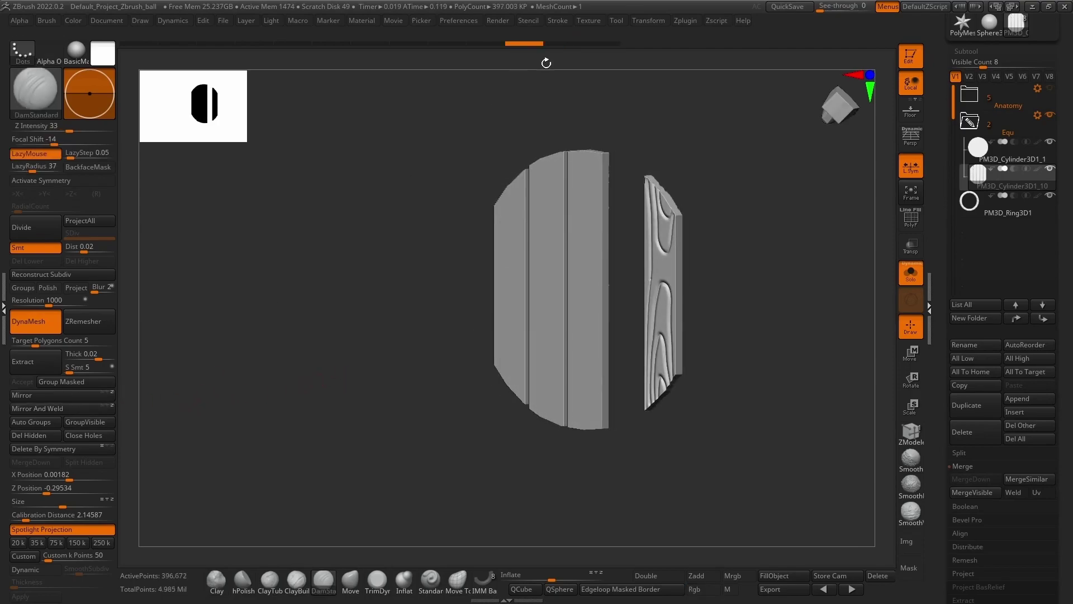
left_click(555, 44)
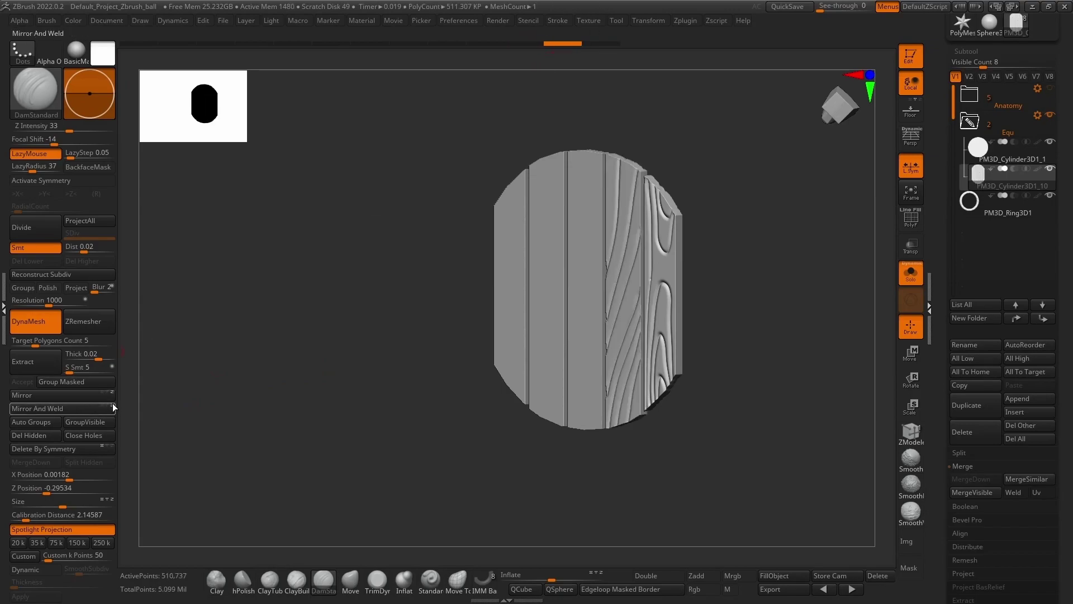
Flip the planks along Z, apply Mirror And Weld to copy the grain onto both faces, and flip them back
left_click_drag(201, 395, 318, 338, "shift")
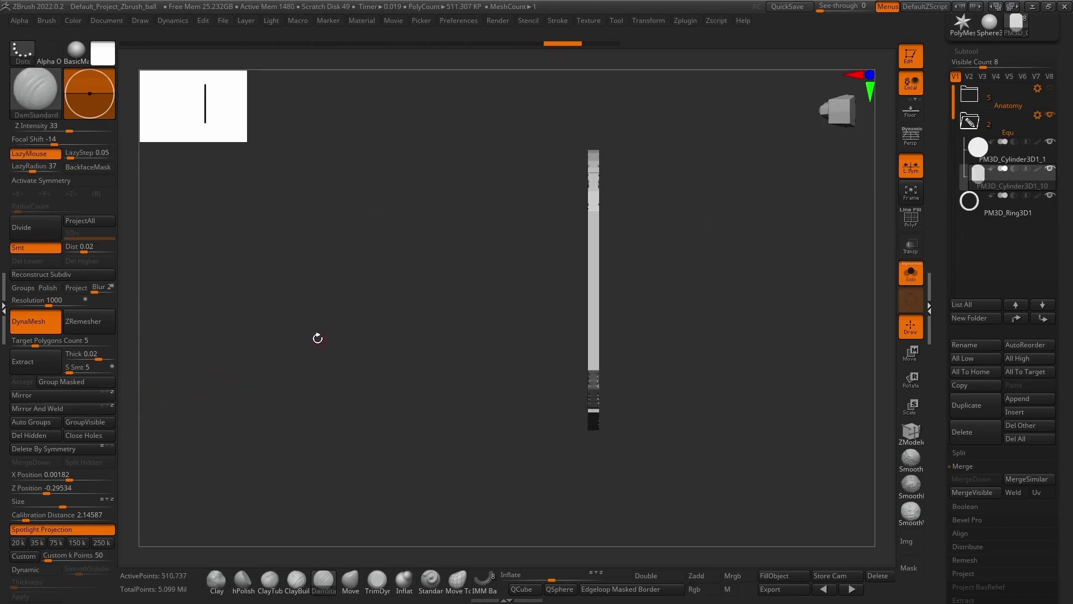
left_click(54, 395)
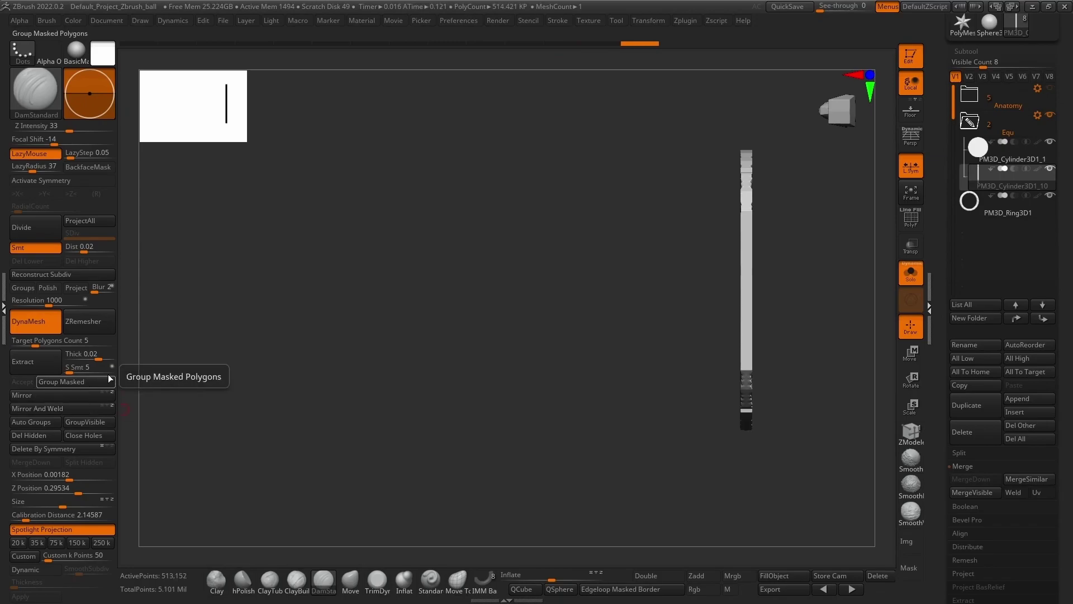
left_click(65, 396)
left_click_drag(426, 325, 173, 340)
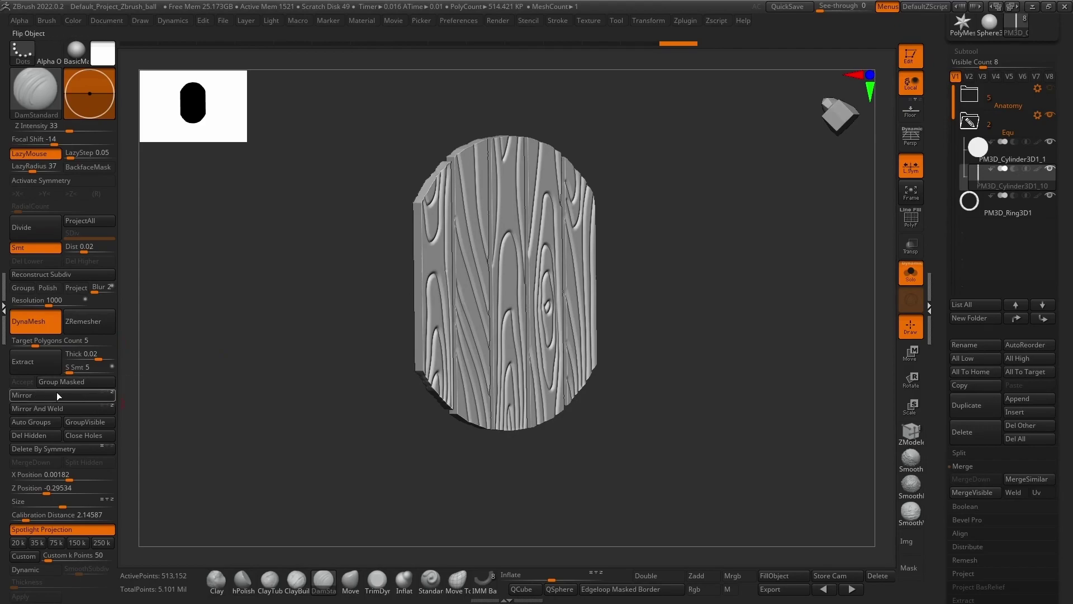
mouse_move(256, 386)
left_mouse_down("shift")
mouse_move(243, 388)
mouse_move(283, 359)
left_mouse_up("shift")
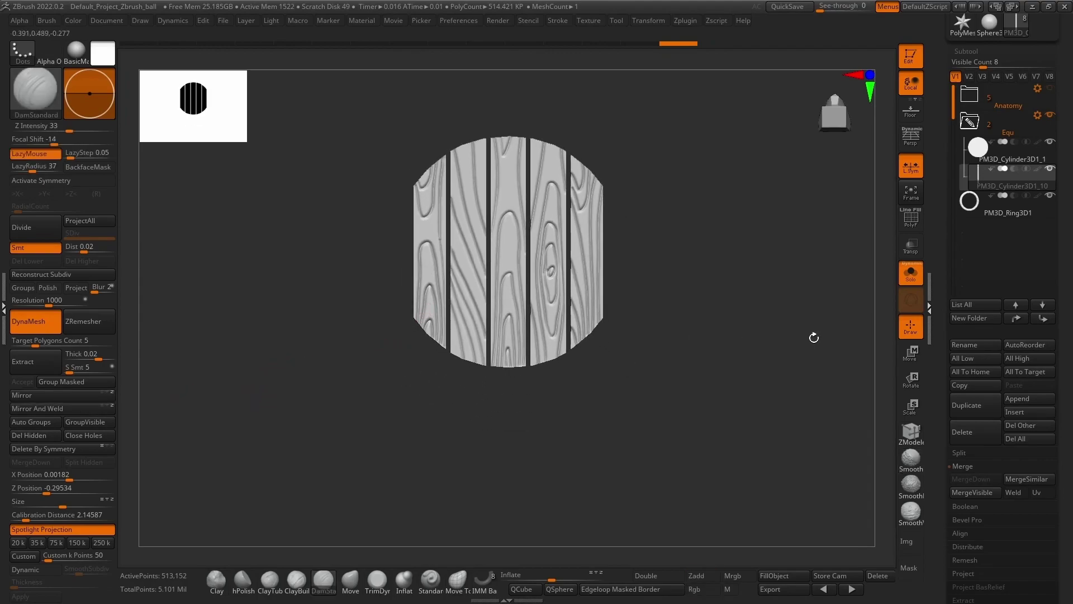
Show the full shield again, select the round backing disc behind the planks, and view the shield edge-on
left_click(911, 277)
left_click_drag(749, 196, 688, 185)
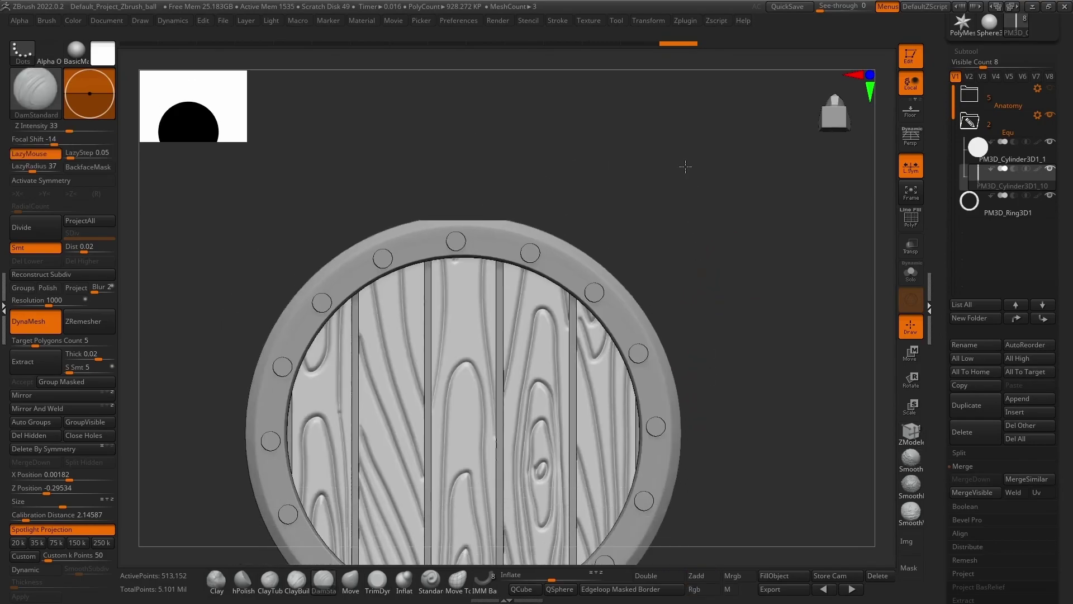
left_click(484, 264, "alt")
left_click_drag(636, 121, 803, 206)
left_click_drag(845, 266, 878, 281)
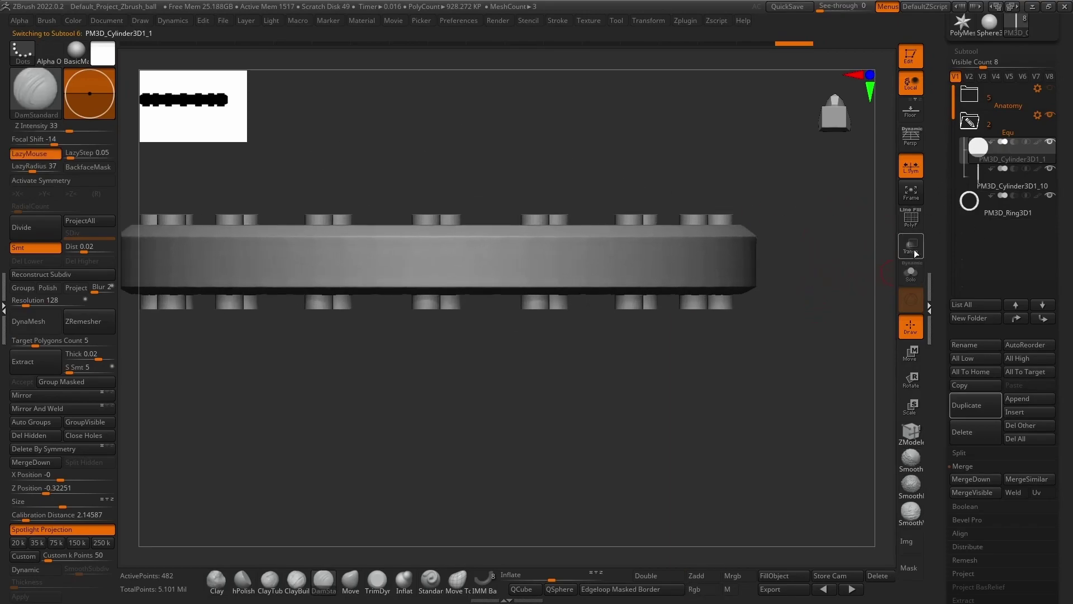
Turn on transparency for the other subtools and duplicate the backing disc
left_click(915, 223)
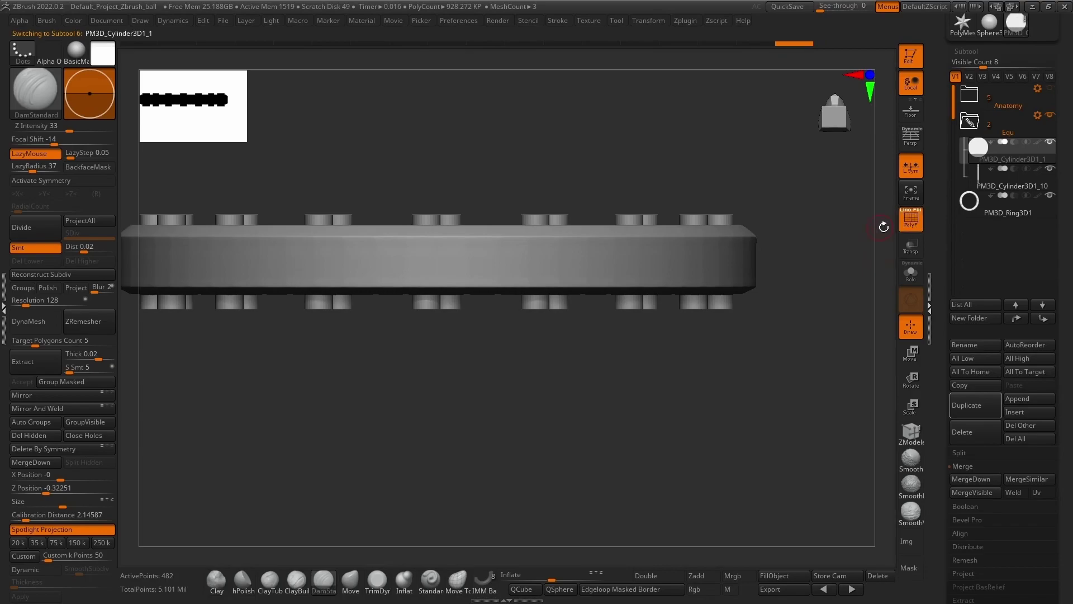
left_click(911, 225)
left_click(916, 251)
left_click_drag(801, 177, 850, 224, "alt")
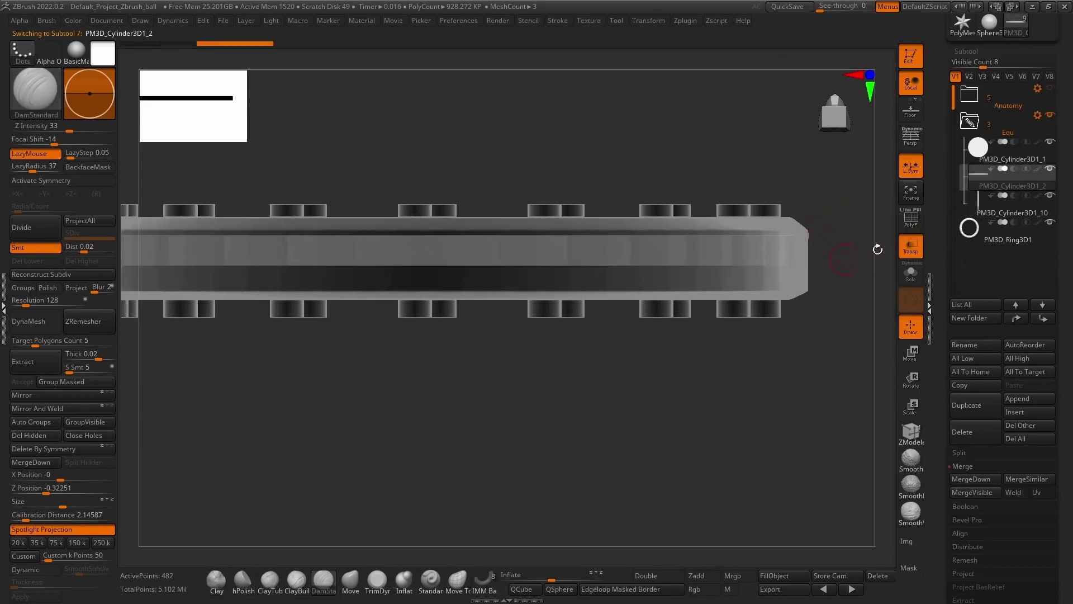
Move the duplicated disc along Z to a Z position of about -0.306 within the rim
left_click(911, 352)
mouse_move(434, 180)
left_mouse_down()
mouse_move(445, 437)
mouse_move(696, 217)
mouse_move(805, 221)
mouse_move(828, 342)
mouse_move(822, 297)
mouse_move(822, 321)
mouse_move(783, 321)
mouse_move(771, 289)
mouse_move(744, 304)
left_mouse_up()
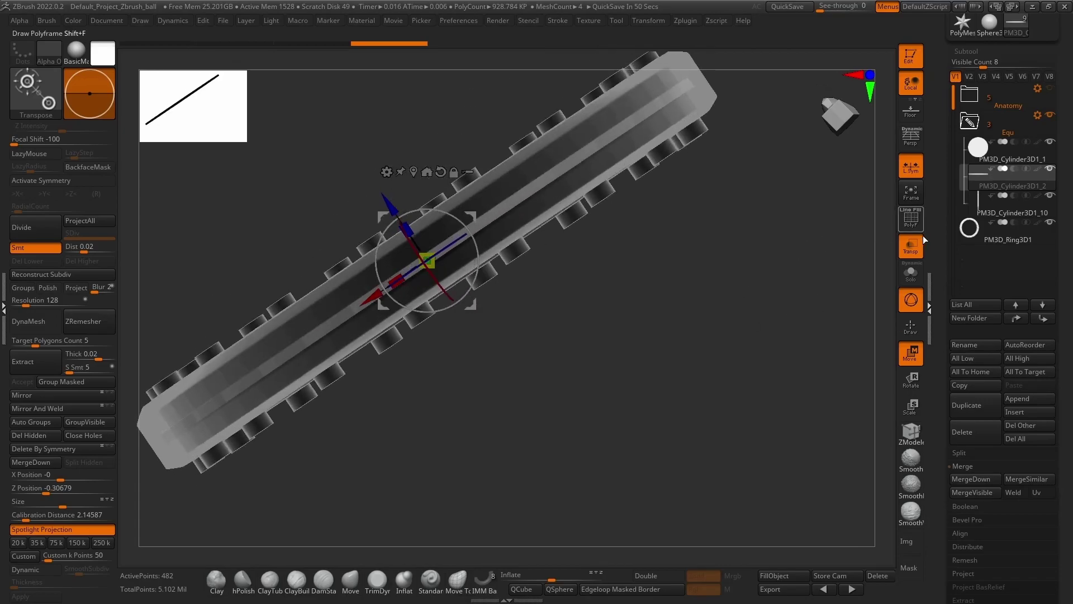
left_click(982, 203)
left_click(993, 176)
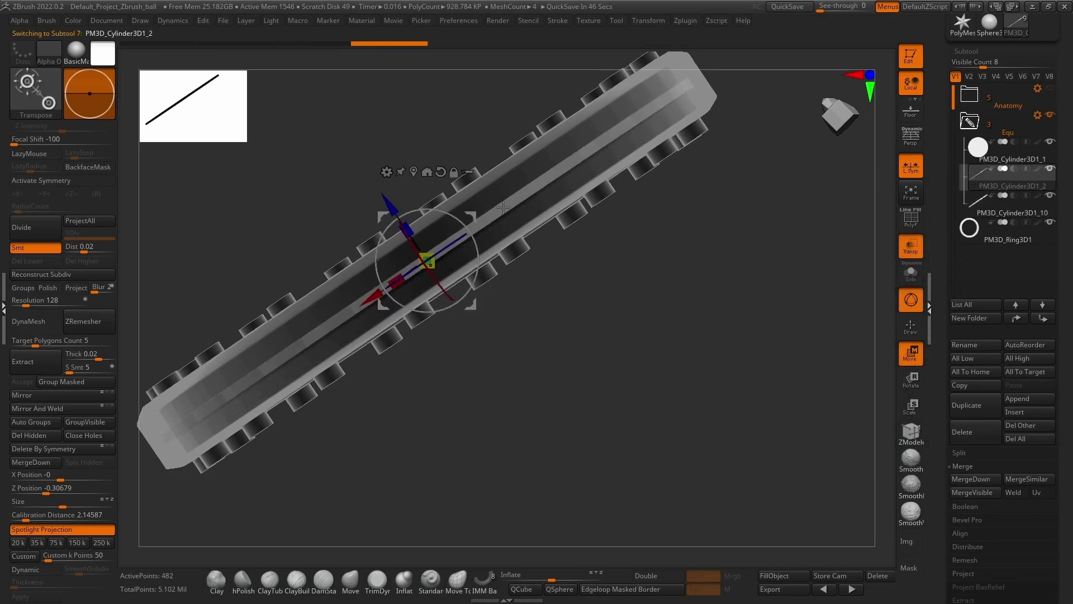
left_click_drag(399, 209, 399, 209)
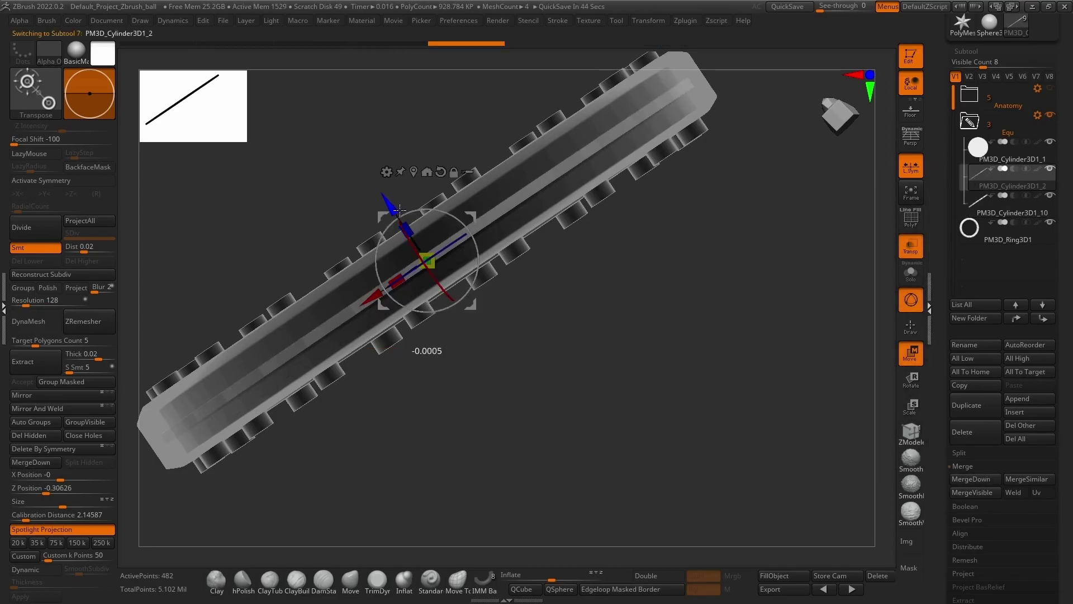
Select the merged planks, centre the gizmo on them, and shift them along Z toward the middle of the rim's depth
left_click(991, 214)
right_click_drag(592, 251, 542, 308, "shift")
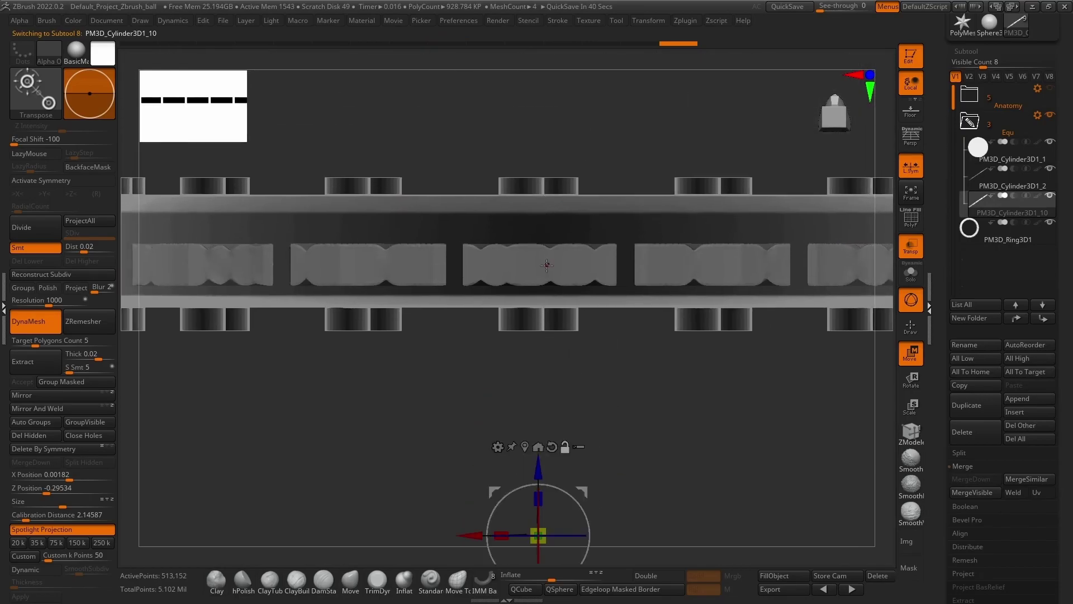
left_click(558, 250, "alt")
left_click(745, 254, "alt")
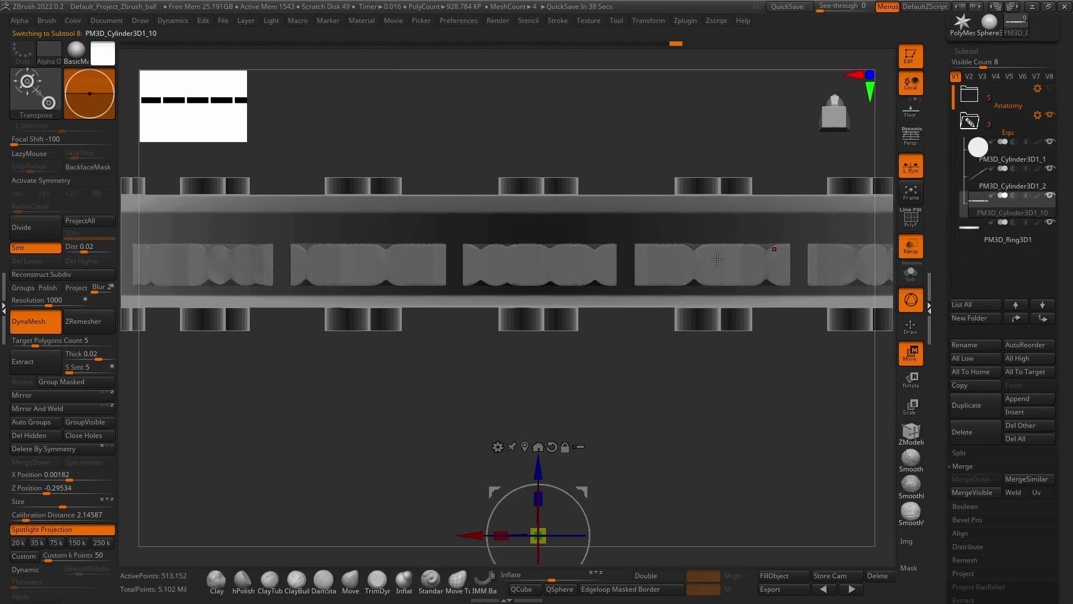
left_click(526, 447)
mouse_move(540, 192)
left_mouse_down()
mouse_move(540, 228)
mouse_move(550, 185)
left_mouse_up()
Thicken the merged planks along Z inside the rim and adjust them to a Z position of about -0.305
right_click_drag(615, 162, 630, 181, "ctrl")
right_click_drag(717, 499, 629, 241)
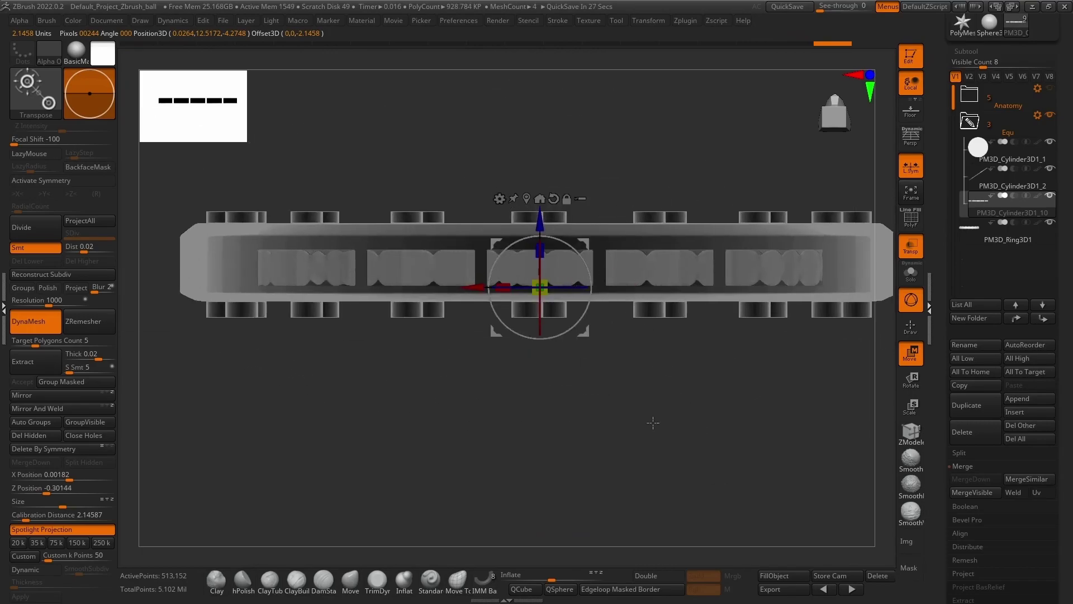
right_click_drag(650, 422, 592, 336, "ctrl")
left_click_drag(547, 241, 594, 158)
right_click_drag(594, 158, 655, 144)
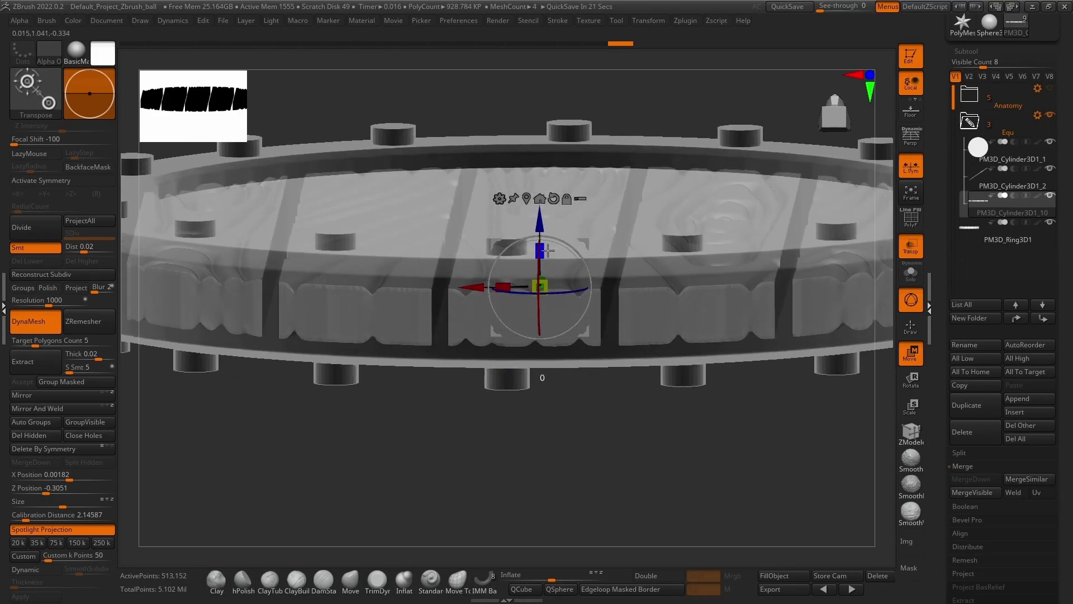
left_click_drag(549, 254, 551, 254)
right_click_drag(609, 430, 615, 408)
Select the PM3D_Cylinder3D1_1 disc, scale it slightly along Z within the rim, and turn off transparency
left_click(973, 231)
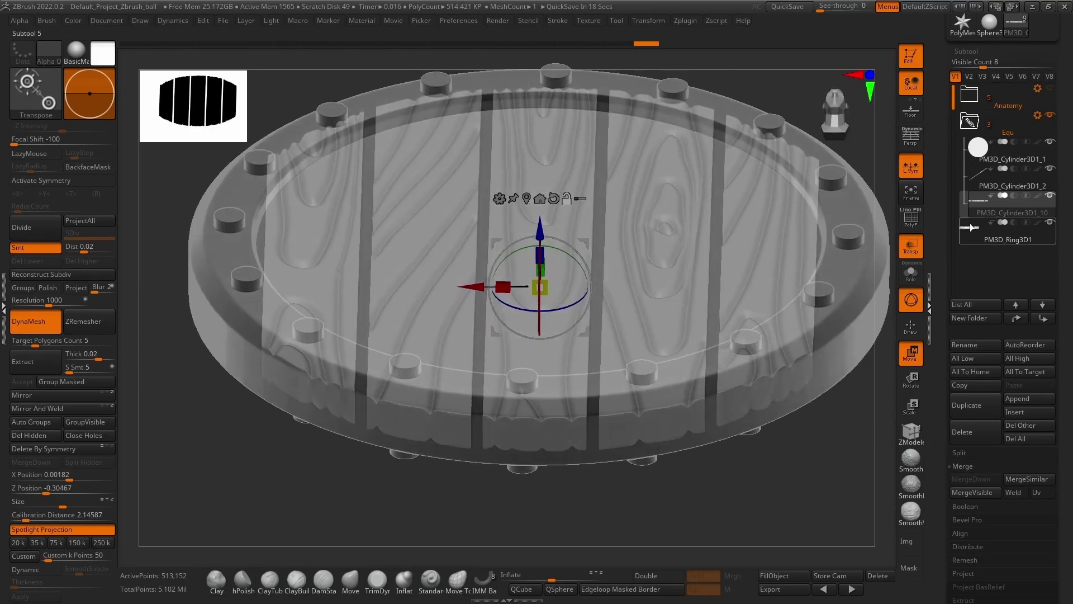
left_click(983, 158)
left_click_drag(870, 431, 837, 477, "shift")
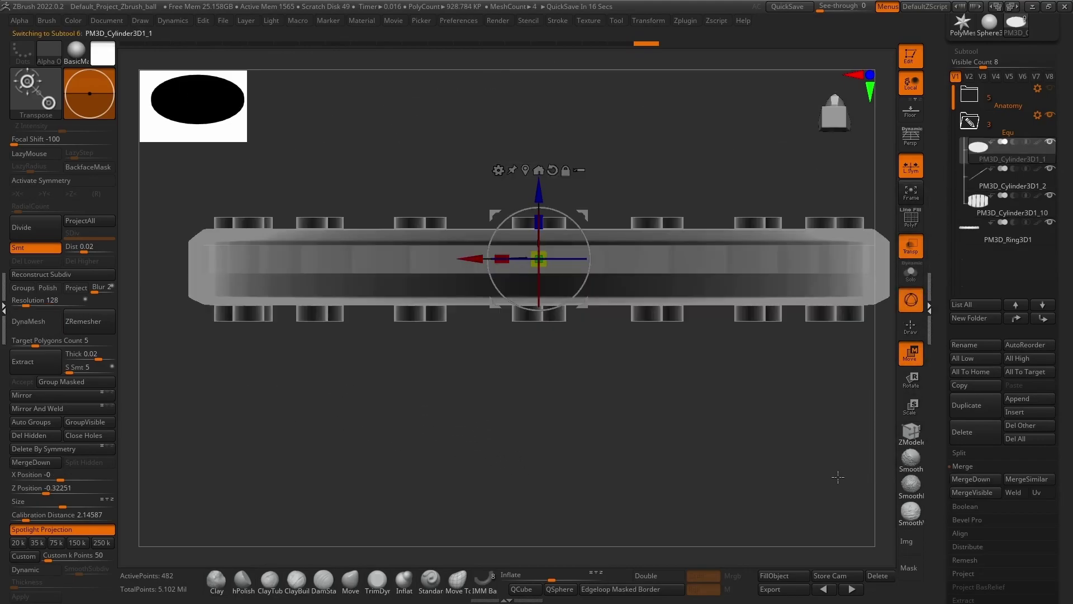
left_click_drag(542, 219, 543, 225)
left_click_drag(815, 146, 820, 186)
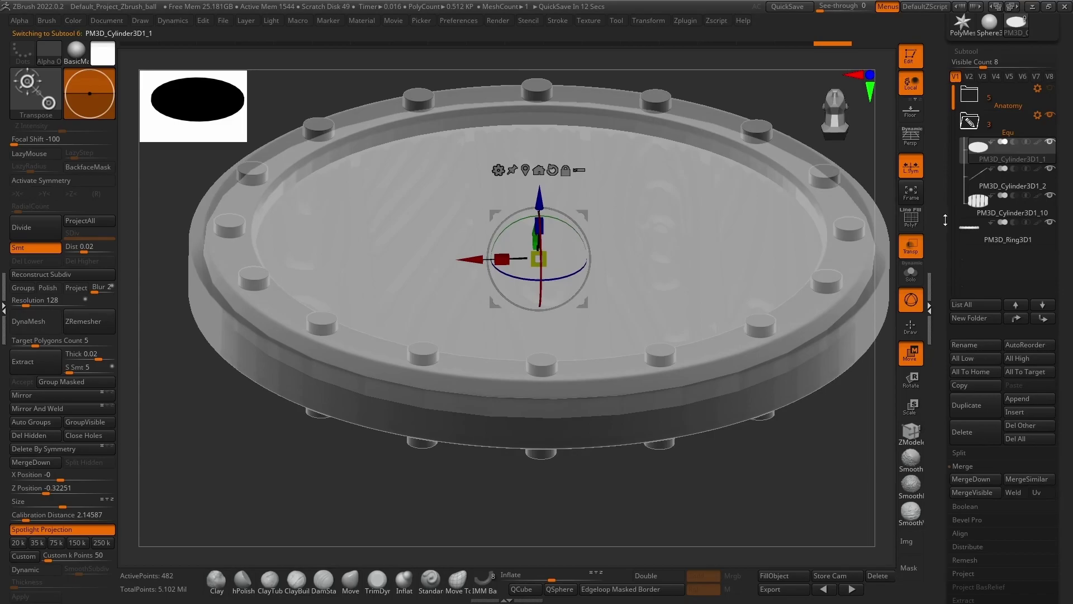
left_click(912, 246)
mouse_move(828, 448)
left_mouse_down()
mouse_move(804, 460)
mouse_move(832, 451)
left_mouse_up()
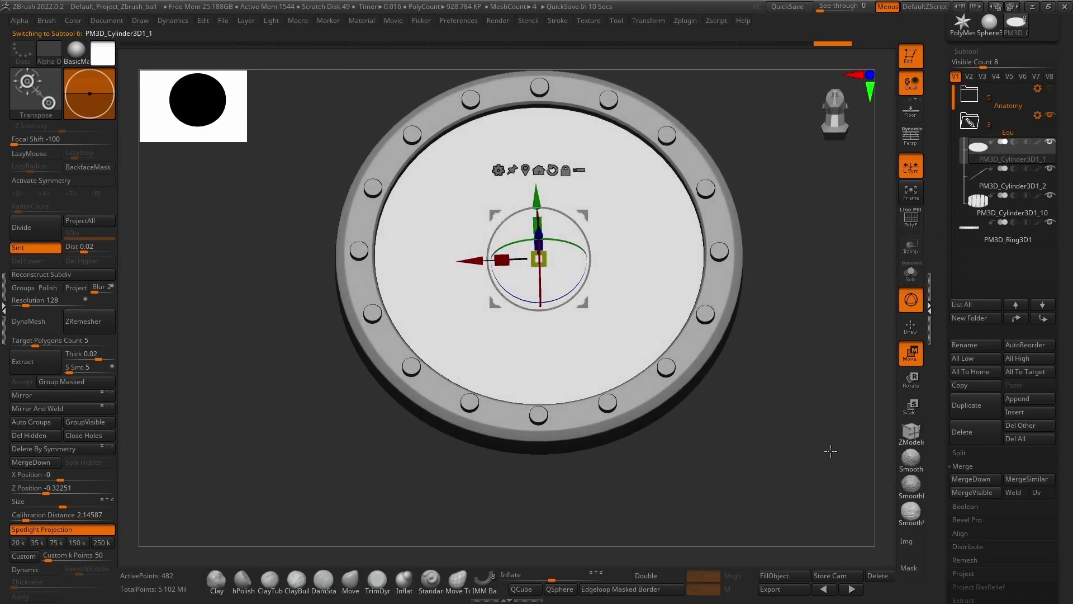
DynaMesh the covering disc at resolution 1000 and get the DamStandard brush ready for sculpting on it
left_click_drag(44, 301, 56, 302)
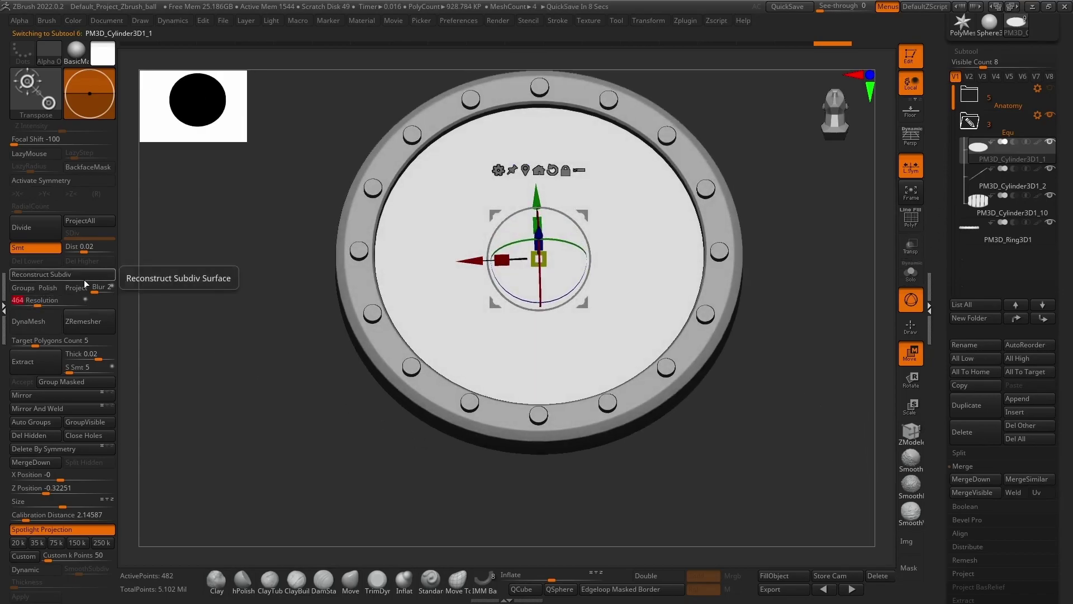
type("1000")
key("Return")
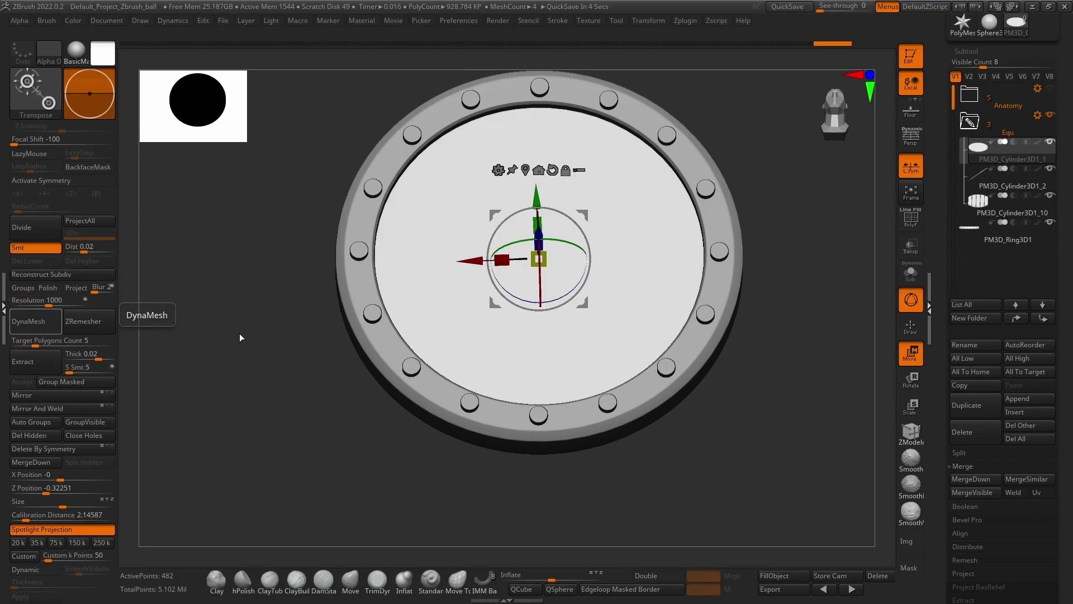
left_click(917, 329)
left_click_drag(763, 328, 761, 348)
left_click_drag(781, 256, 724, 301, "alt")
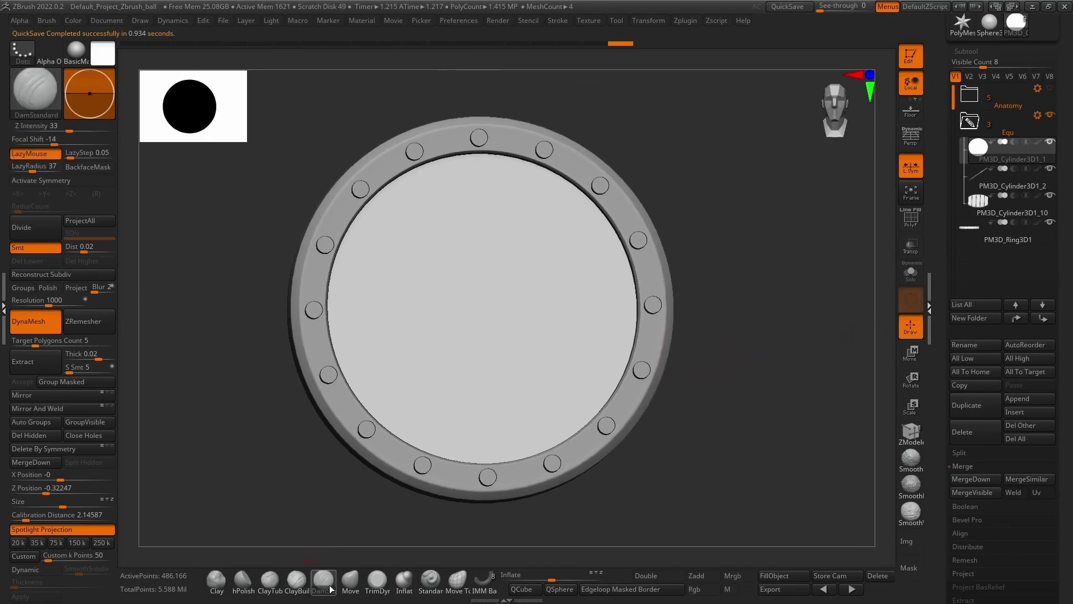
left_click_drag(710, 252, 709, 297, "alt")
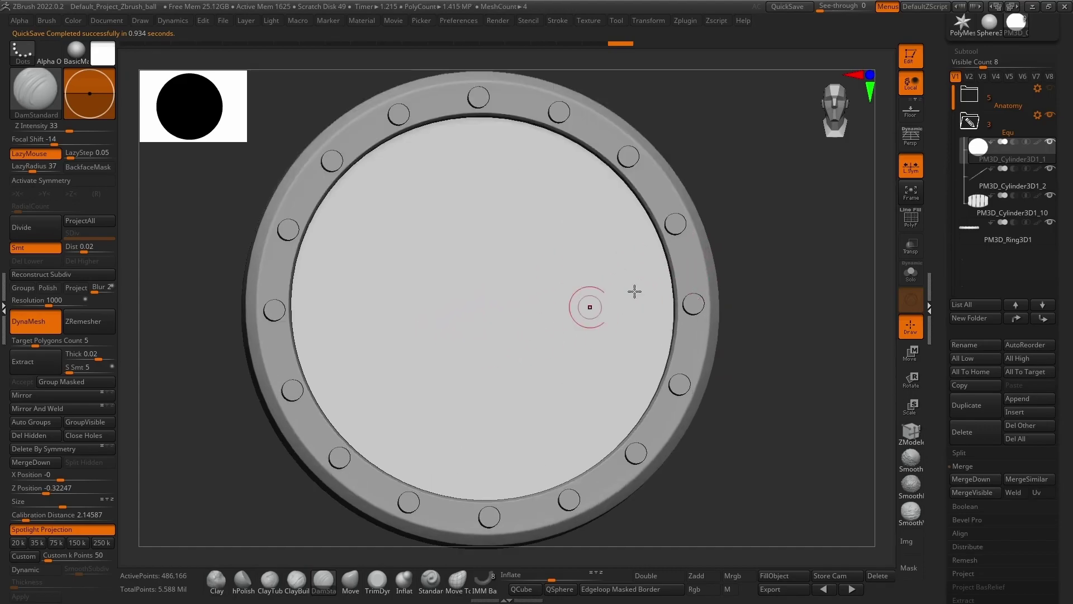
left_click_drag(783, 257, 724, 237, "alt")
mouse_move(450, 346)
left_mouse_down()
mouse_move(513, 299)
mouse_move(568, 277)
left_mouse_up()
left_click_drag(716, 236, 707, 277, "alt")
key("ctrl+z")
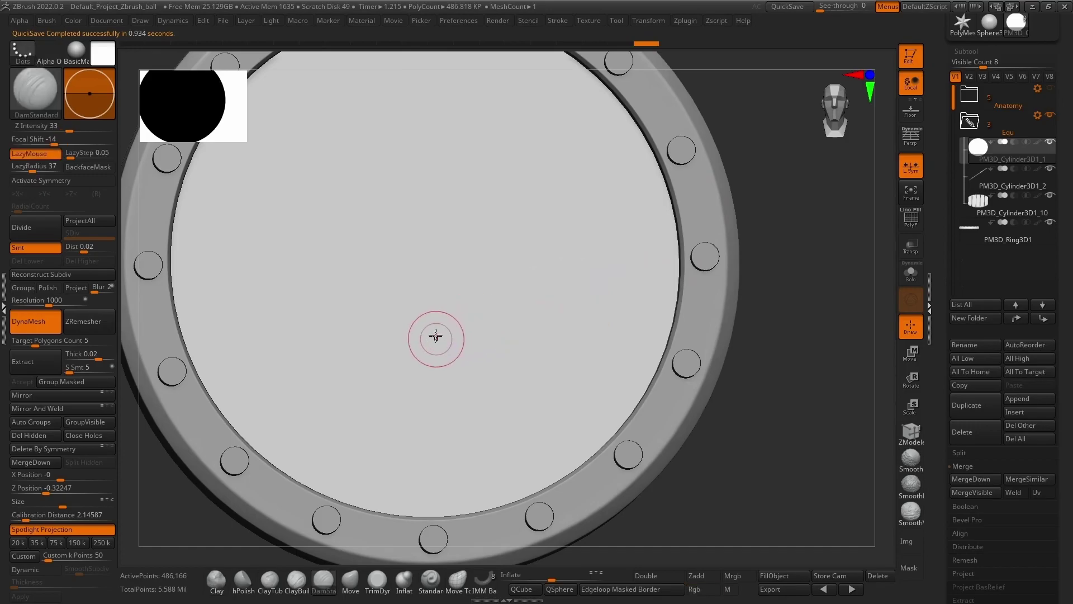
Turn off LazyMouse and carve the wavy outline of a narrow diagonal slash across the disc's lower half with DamStandard
left_click(33, 154)
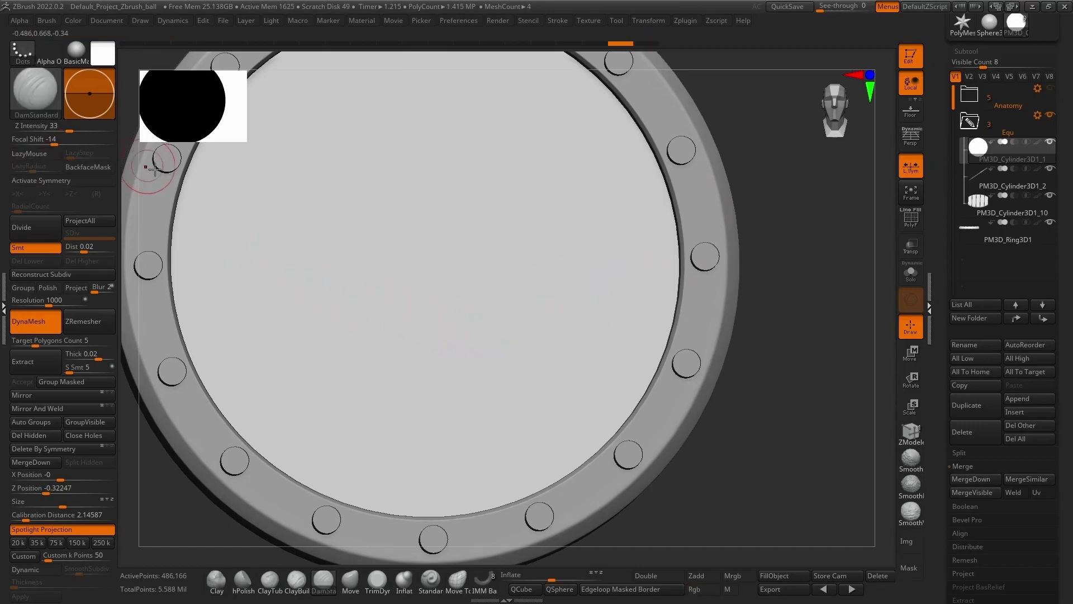
key("s")
left_click_drag(471, 324, 553, 262)
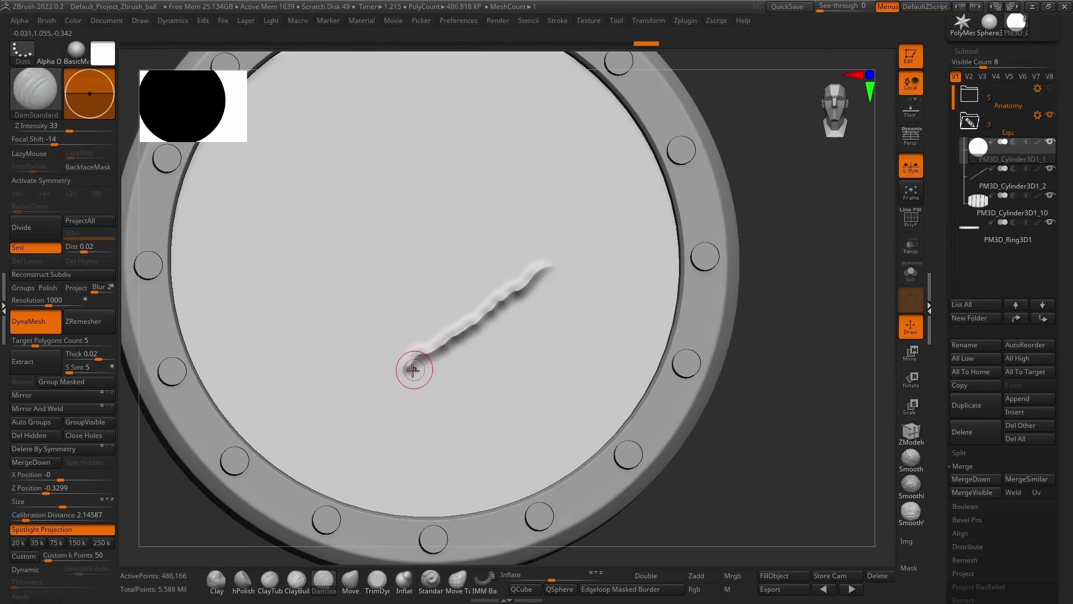
left_click_drag(429, 366, 406, 375)
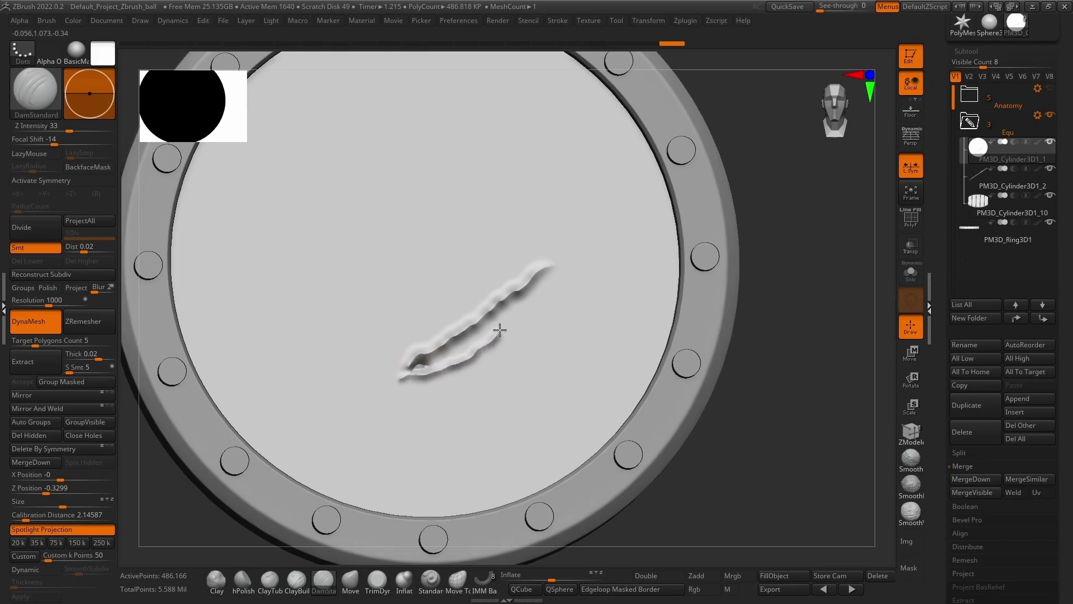
left_click_drag(576, 253, 563, 262)
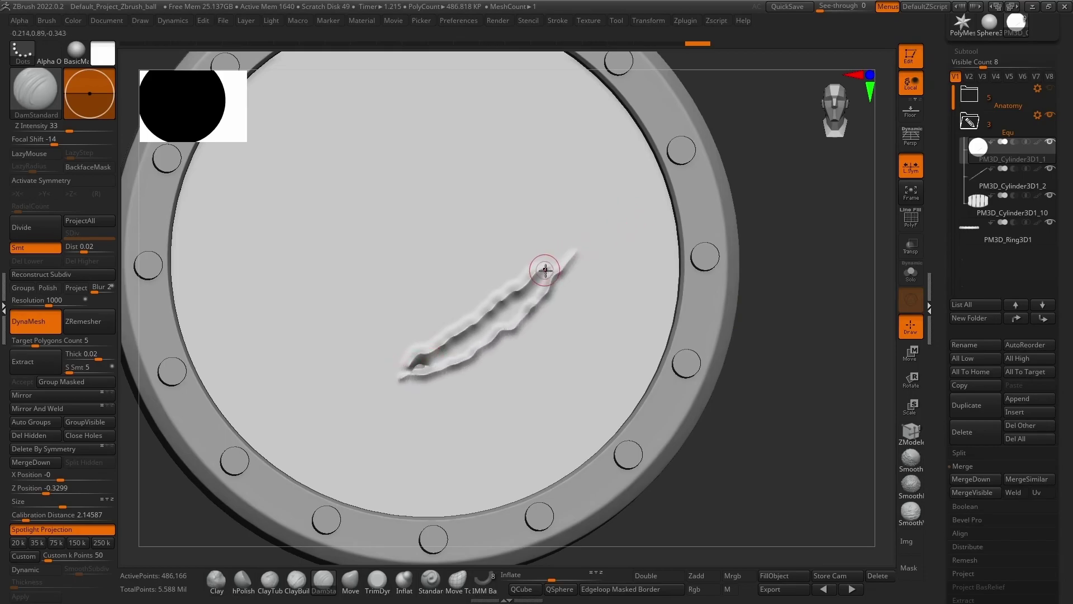
Cut the inside of the diagonal slash through to the planks and sharpen both of its pointed ends
mouse_move(419, 360)
left_mouse_down()
mouse_move(468, 342)
mouse_move(543, 278)
left_mouse_up()
key("s")
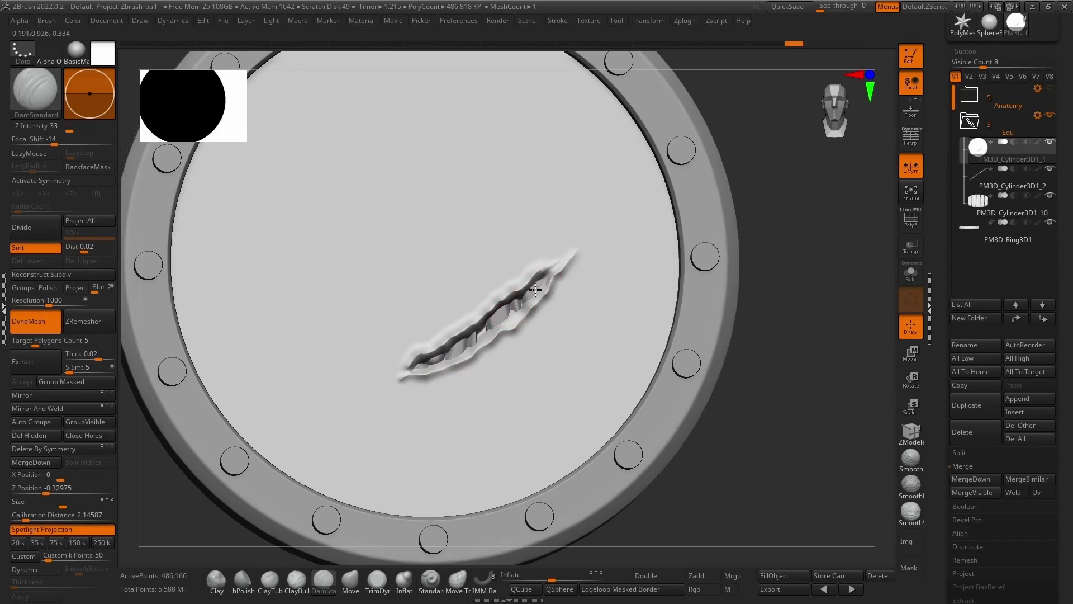
left_click_drag(473, 339, 391, 375)
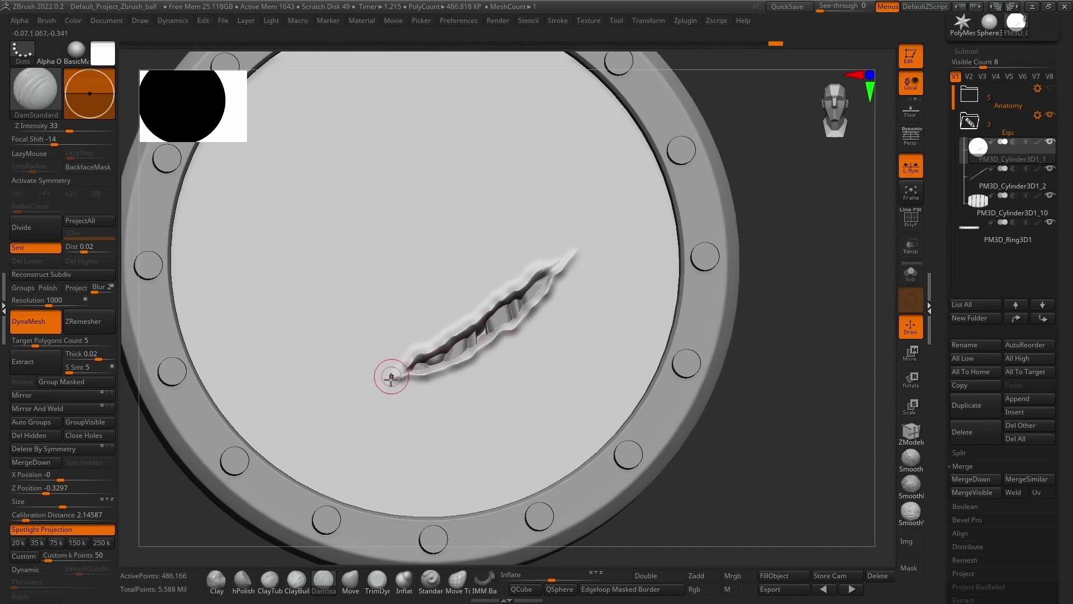
left_click_drag(535, 284, 556, 264)
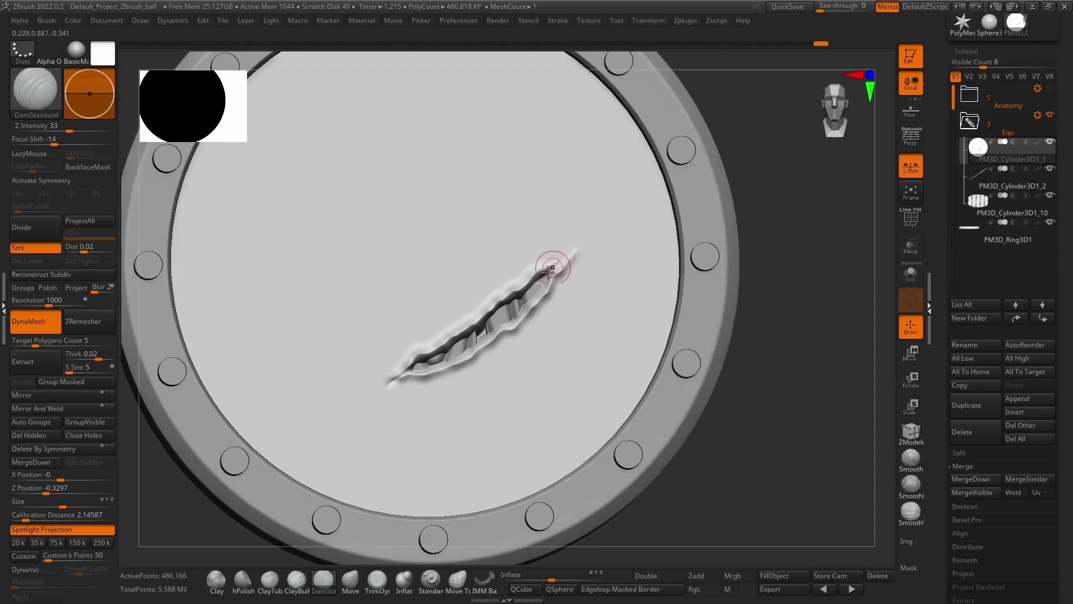
Carve the jagged closed outline of a second, wider tear in the upper left of the disc with DamStandard
mouse_move(760, 235)
left_mouse_down("alt")
mouse_move(738, 180)
mouse_move(707, 260)
left_mouse_up("alt")
key("s")
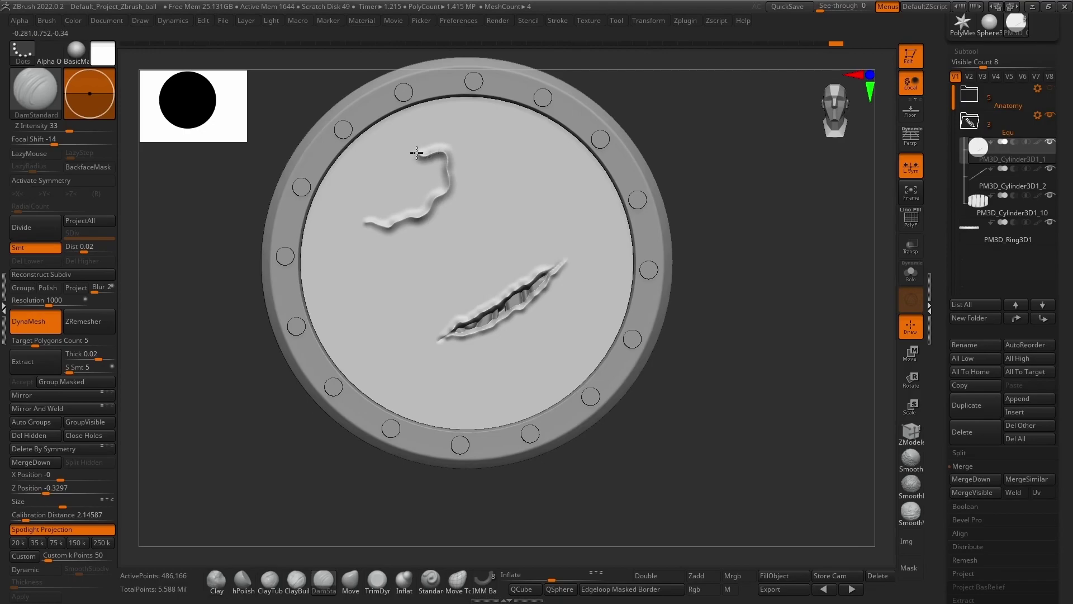
left_click_drag(356, 219, 358, 228)
mouse_move(665, 138)
left_mouse_down("alt")
mouse_move(628, 200)
mouse_move(587, 232)
left_mouse_up("alt")
left_click_drag(386, 233, 395, 231)
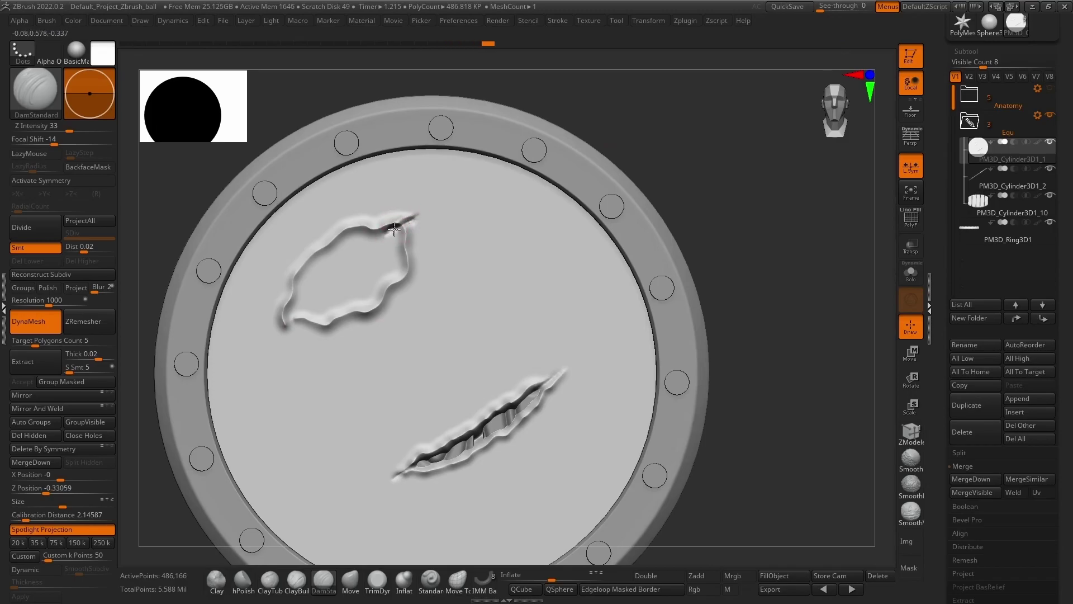
left_click_drag(687, 137, 351, 253, "alt")
Adjust the draw size and deepen the inner left edge of the wider tear
key("s")
left_click_drag(265, 329, 303, 279)
key("s")
left_click_drag(264, 333, 291, 280)
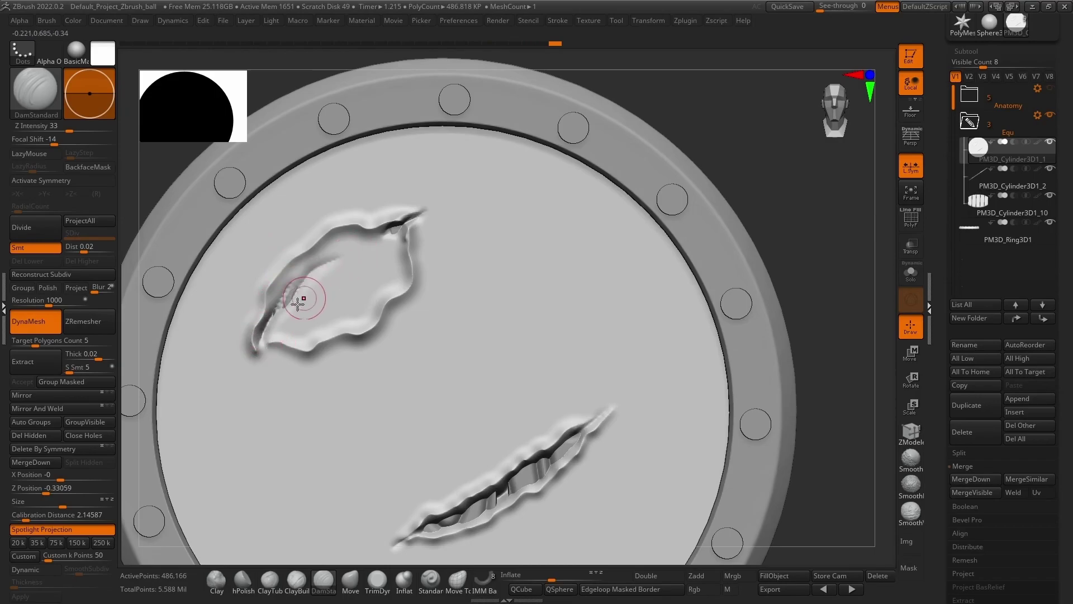
Change the brush stroke to FreeHand and gouge openings through the middle and left of the wider tear
left_click(22, 53)
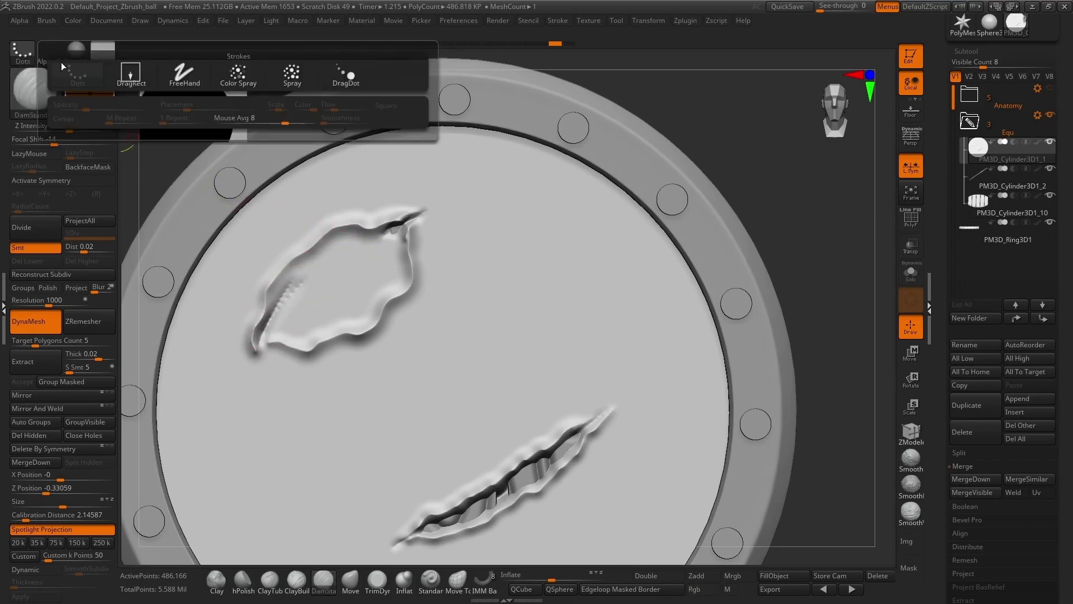
left_click(191, 83)
scroll(298, 305, "up", 2)
left_click_drag(373, 260, 395, 244)
left_click_drag(278, 317, 395, 246)
mouse_move(310, 291)
left_mouse_down()
mouse_move(269, 323)
mouse_move(296, 274)
mouse_move(326, 253)
left_mouse_up()
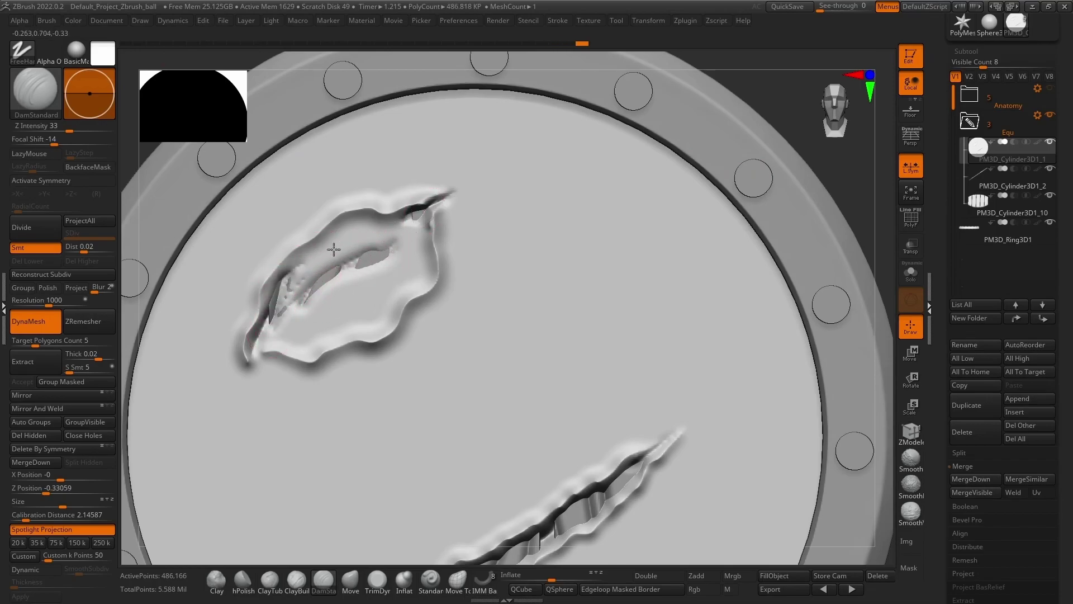
left_click_drag(341, 474, 693, 229)
mouse_move(376, 528)
left_mouse_down()
mouse_move(511, 390)
mouse_move(699, 295)
left_mouse_up()
left_click_drag(421, 472, 719, 271)
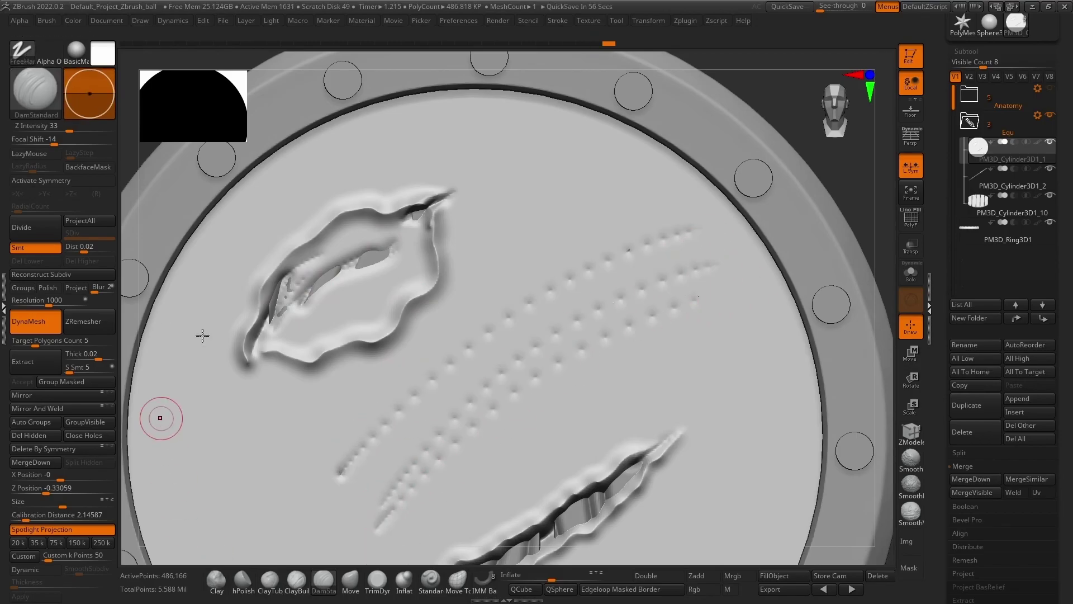
key("ctrl+z")
key("ctrl+z")
key("ctrl+z")
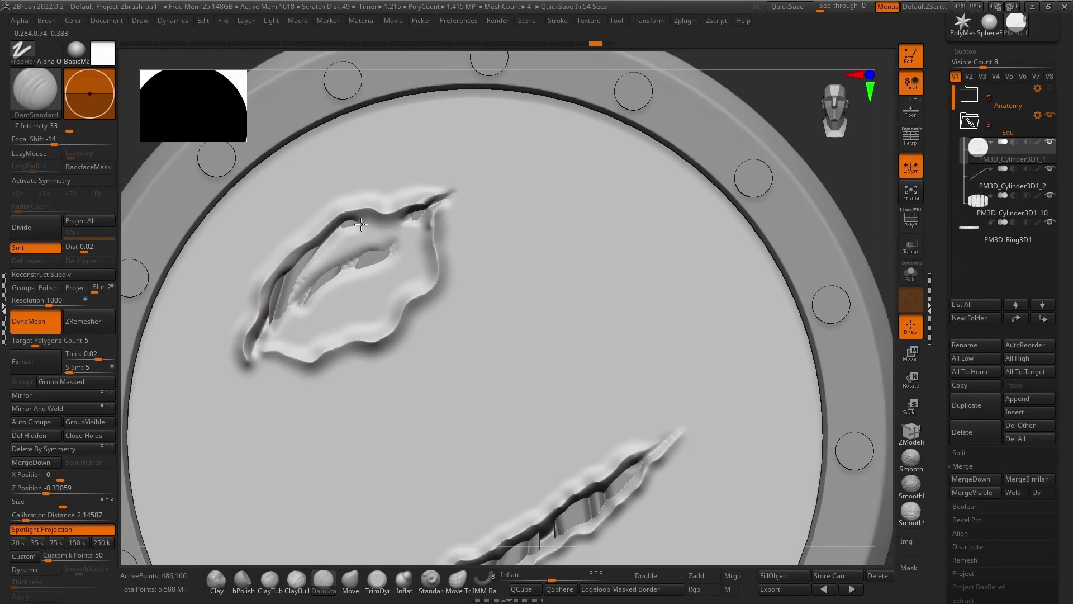
Carve more FreeHand strokes inside the wider tear along its upper edge and right side to expose the planks
left_click_drag(400, 222, 424, 215)
left_click_drag(360, 249, 427, 244)
key("ctrl+z")
left_click_drag(306, 292, 364, 231)
mouse_move(309, 284)
left_mouse_down()
mouse_move(326, 259)
mouse_move(413, 223)
mouse_move(414, 261)
left_mouse_up()
Adjust the draw size, sharpen the wider tear's lower tip, and cut along its lower and right inner edges
key("s")
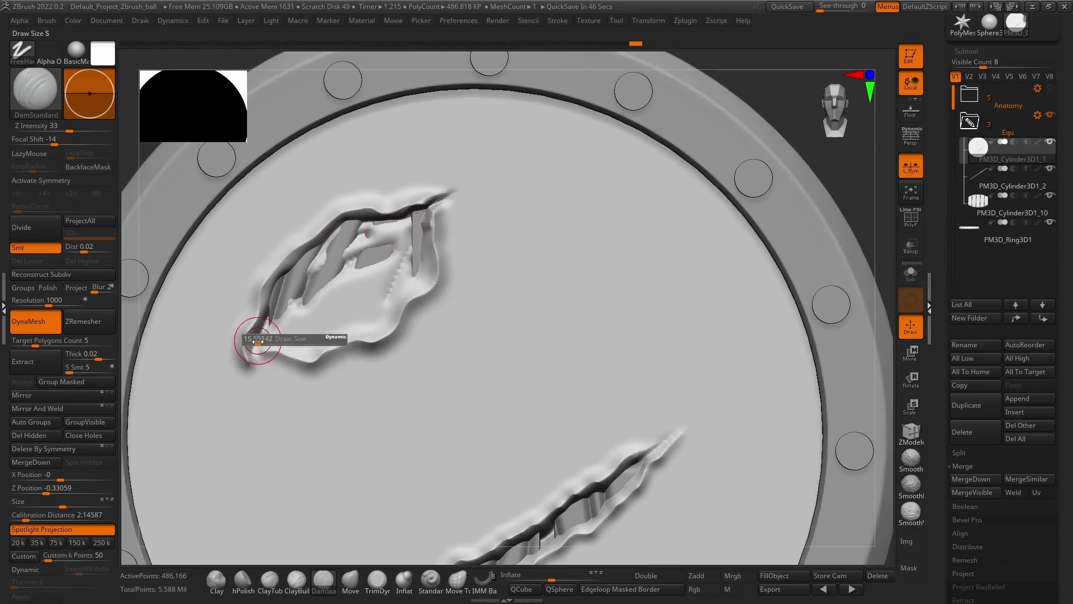
mouse_move(253, 354)
left_mouse_down()
mouse_move(345, 329)
mouse_move(240, 371)
left_mouse_up()
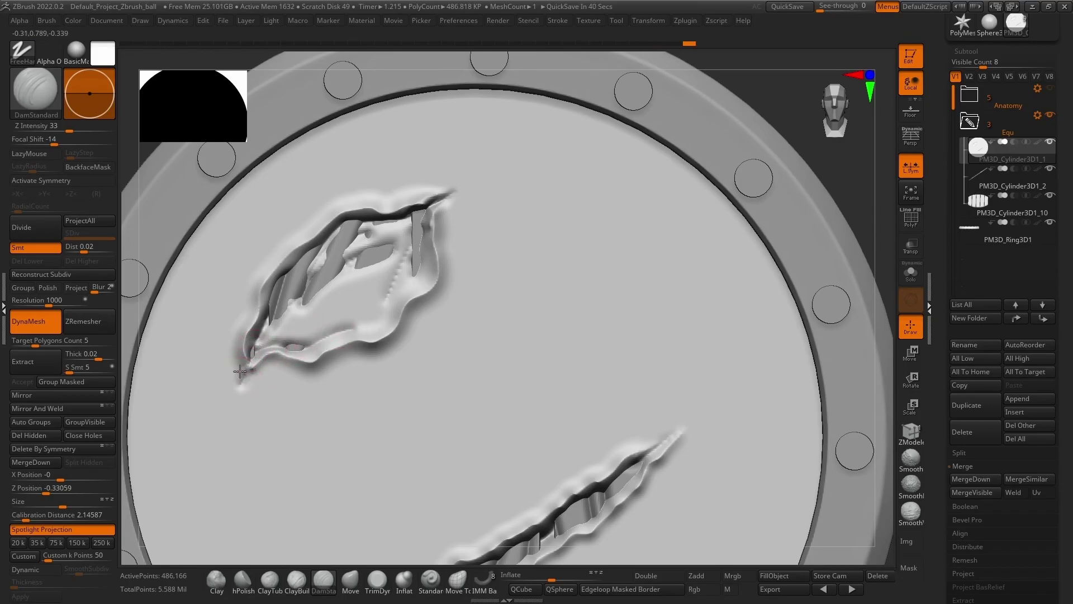
mouse_move(297, 338)
left_mouse_down()
mouse_move(260, 346)
mouse_move(279, 297)
left_mouse_up()
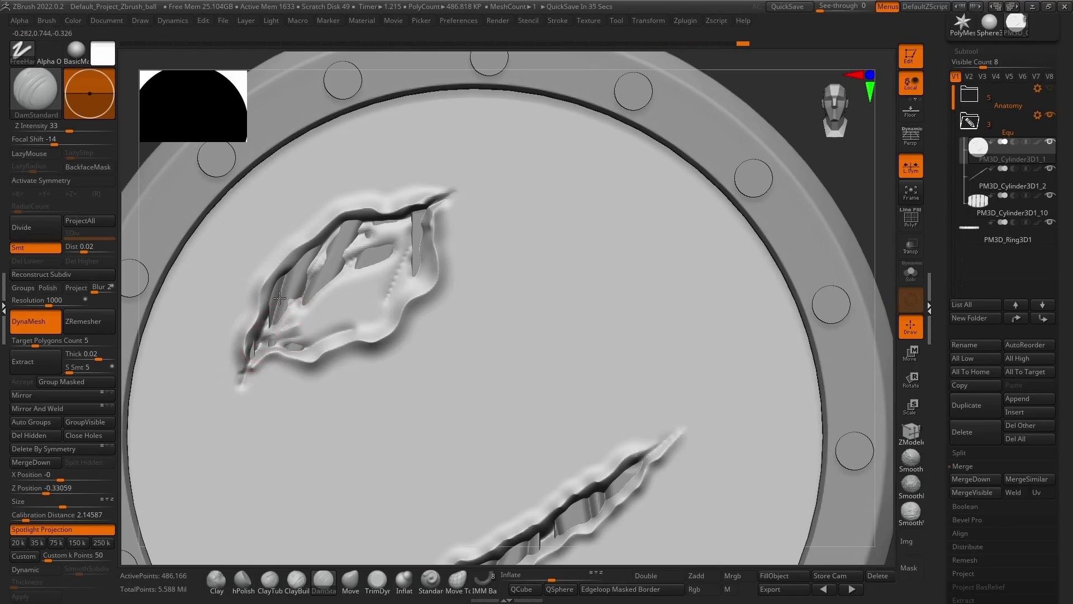
mouse_move(306, 345)
left_mouse_down()
mouse_move(343, 318)
mouse_move(377, 323)
mouse_move(422, 274)
left_mouse_up()
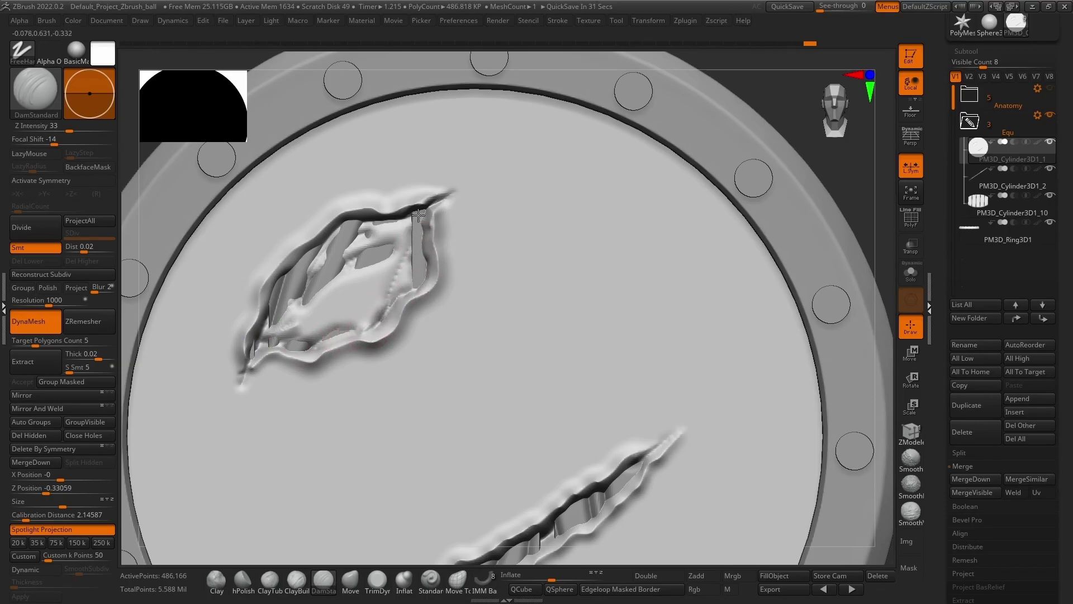
mouse_move(417, 234)
left_mouse_down()
mouse_move(355, 254)
mouse_move(376, 231)
left_mouse_up()
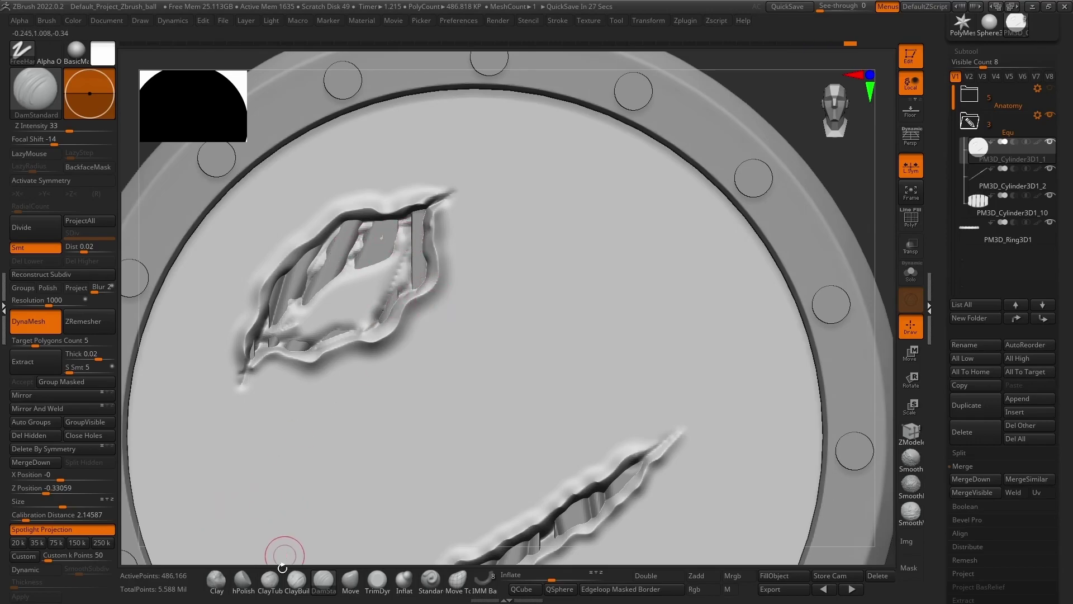
Hollow out the remaining material inside the wider tear with the ClayBuildup brush to reveal the planks
left_click(297, 581)
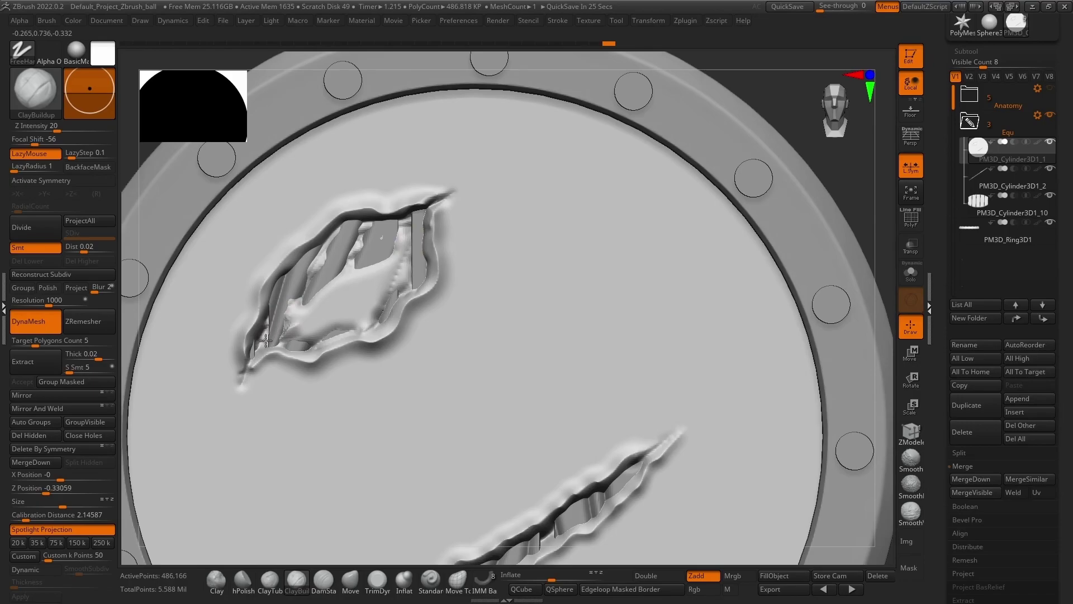
mouse_move(297, 317)
left_mouse_down()
mouse_move(383, 301)
mouse_move(406, 237)
mouse_move(360, 288)
mouse_move(327, 293)
mouse_move(308, 278)
left_mouse_up()
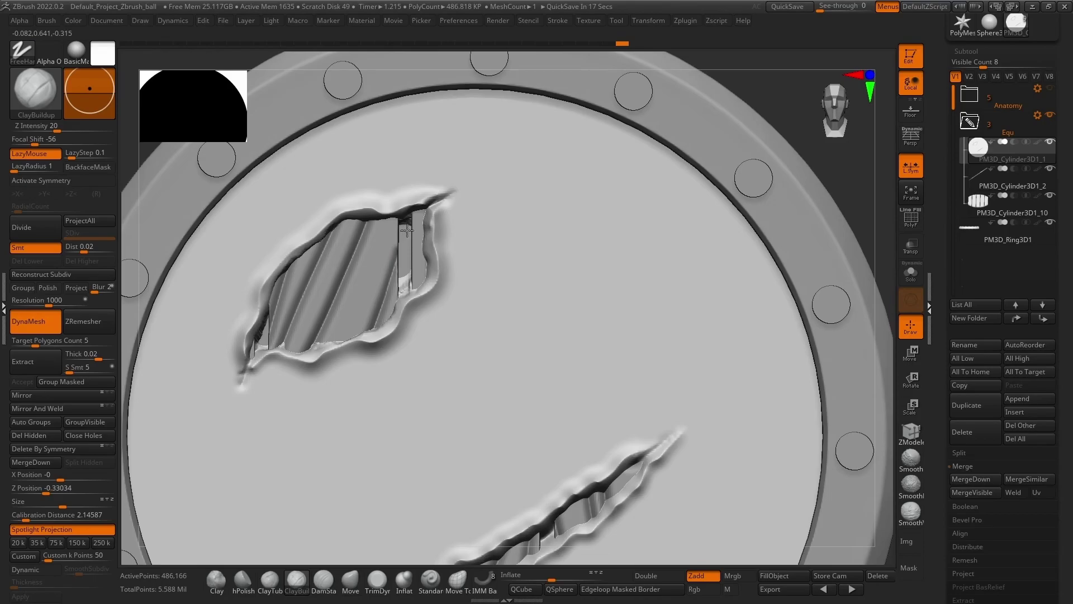
Rotate the torn disc clockwise about its centre so the wider tear sits in the upper right
key("f")
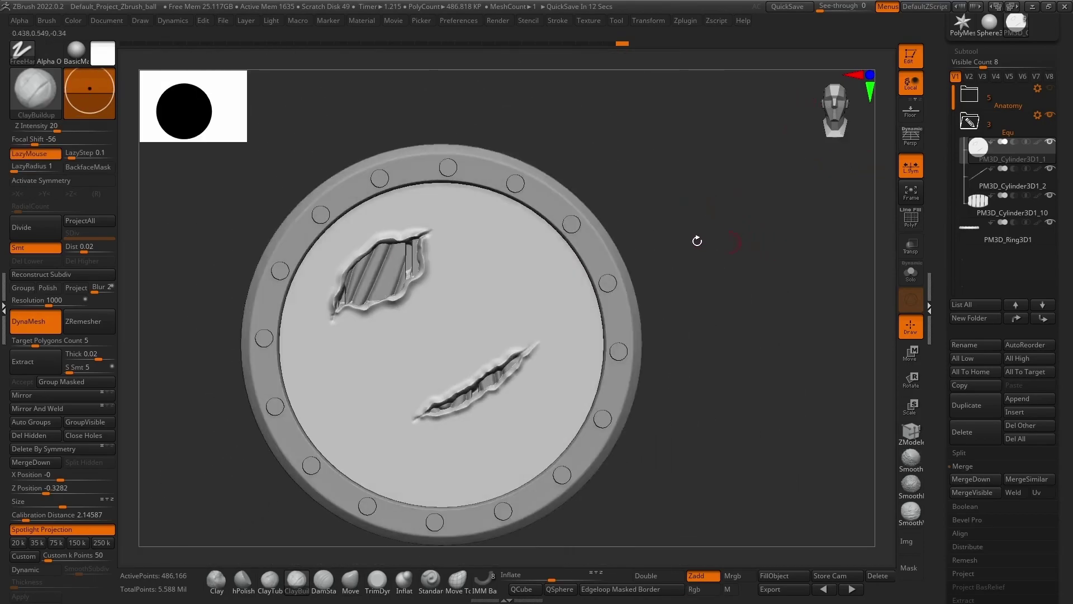
left_click(911, 352)
mouse_move(479, 307)
left_mouse_down()
mouse_move(513, 386)
mouse_move(504, 442)
mouse_move(486, 368)
left_mouse_up()
Clean the leftover scraps out of the wider tear with DamStandard and check the shield's front and back
left_click(324, 580)
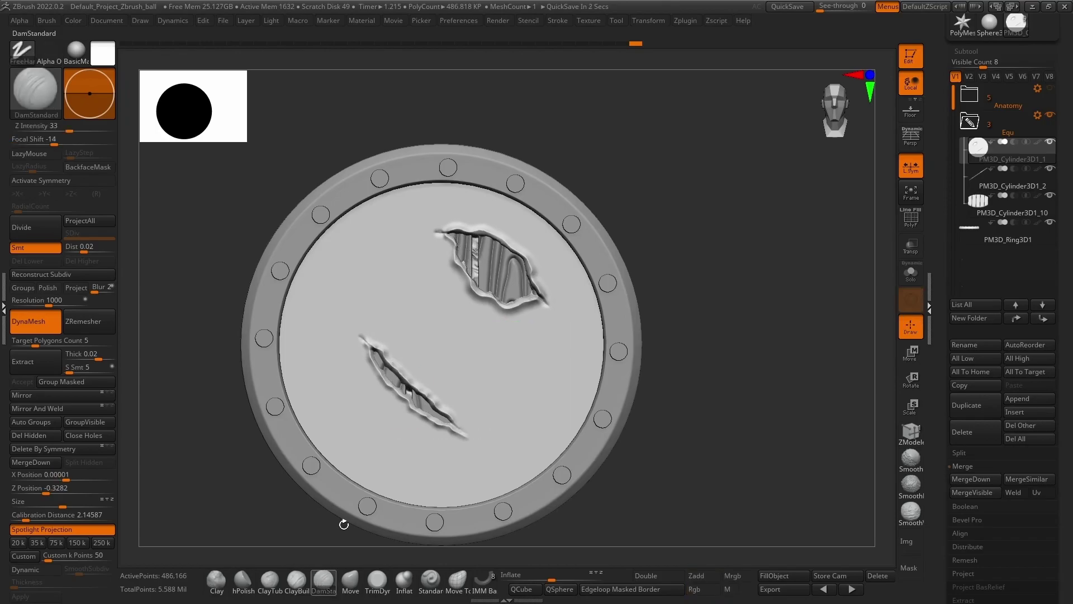
right_click_drag(687, 239, 691, 199, "ctrl")
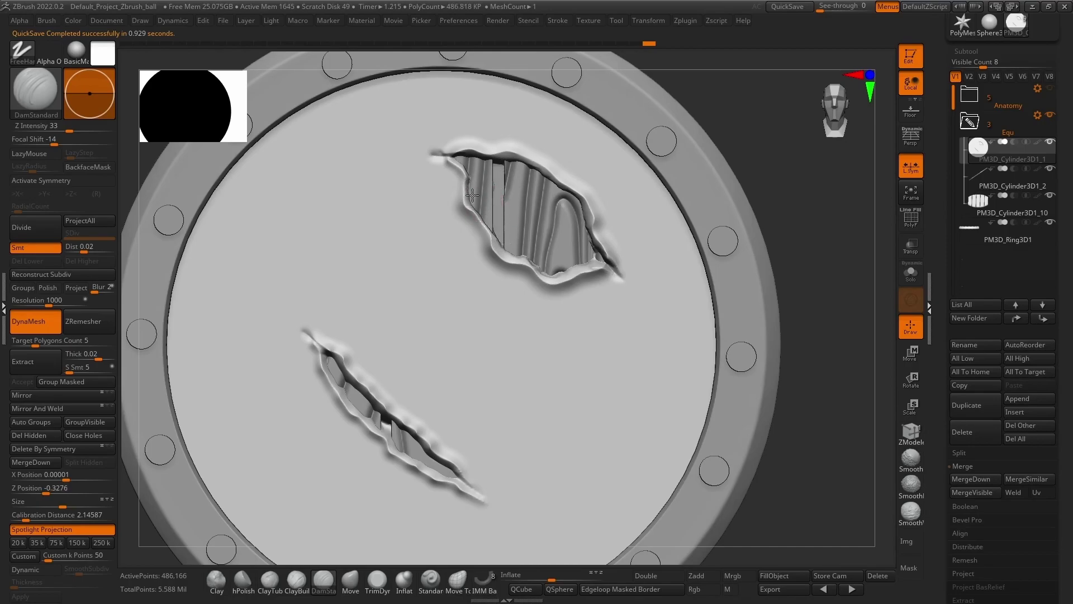
right_click_drag(610, 168, 710, 152, "ctrl")
left_click_drag(763, 289, 808, 201, "alt")
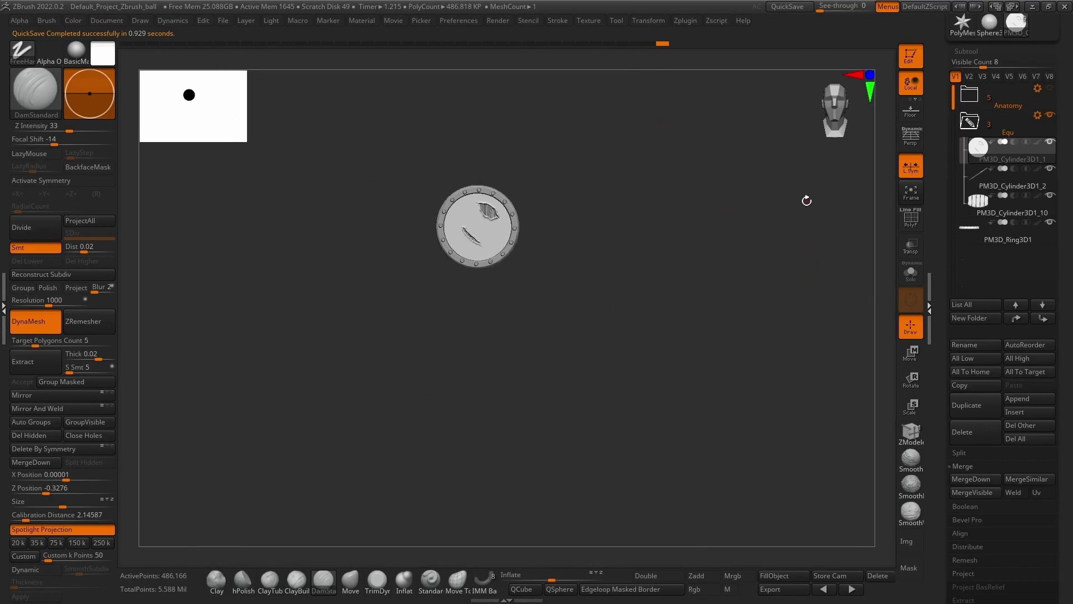
left_click_drag(708, 215, 885, 247)
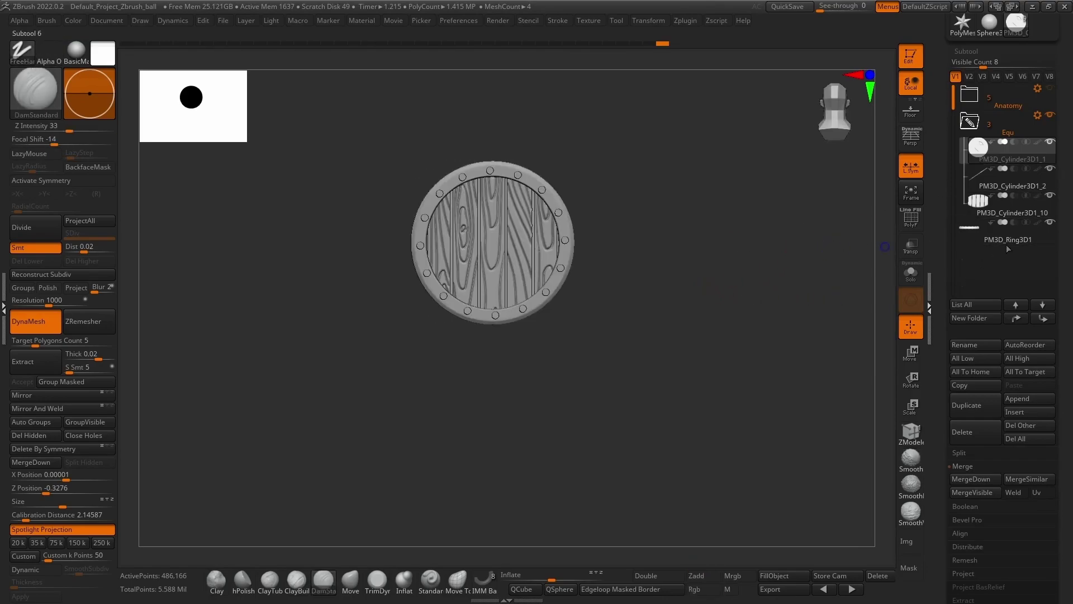
Merge all the shield's parts down into one subtool, moving the rim ring into the Equ folder so that it is included
left_click(973, 479)
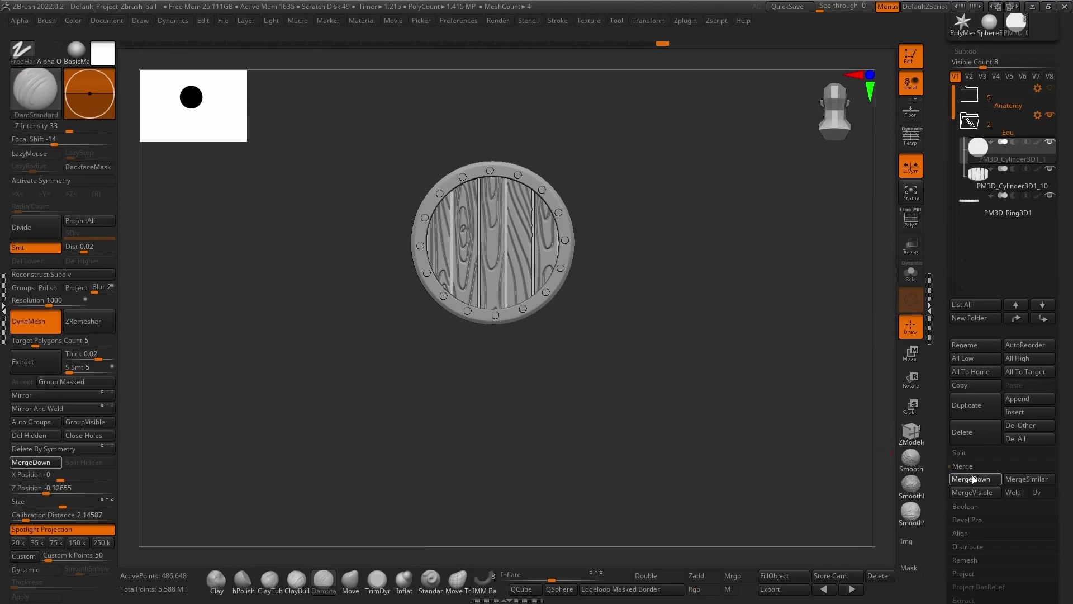
left_click(973, 479)
left_click(974, 187)
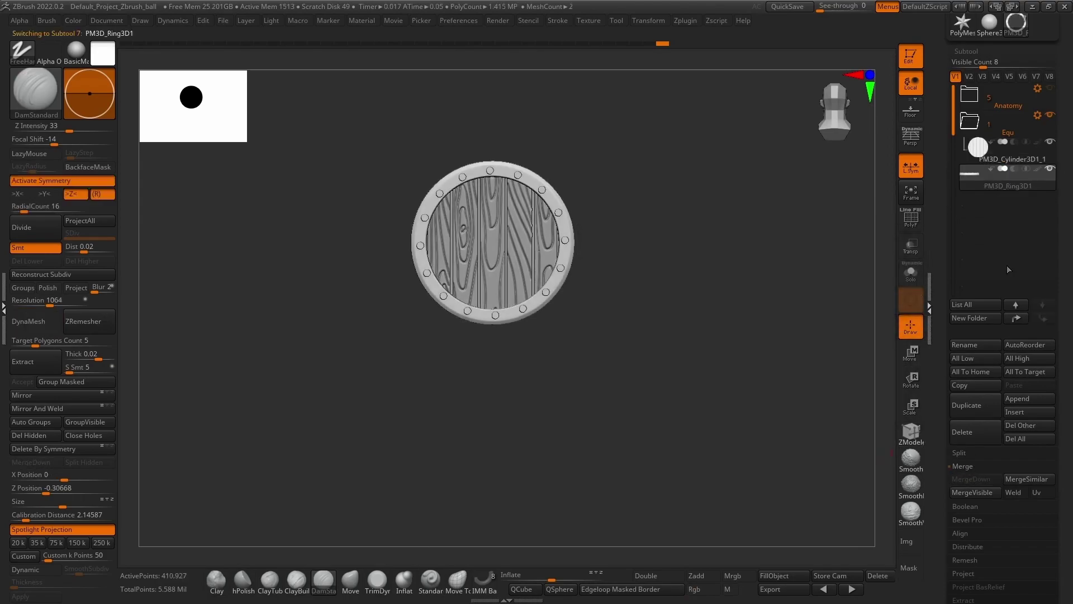
left_click(1017, 317)
left_click(987, 160)
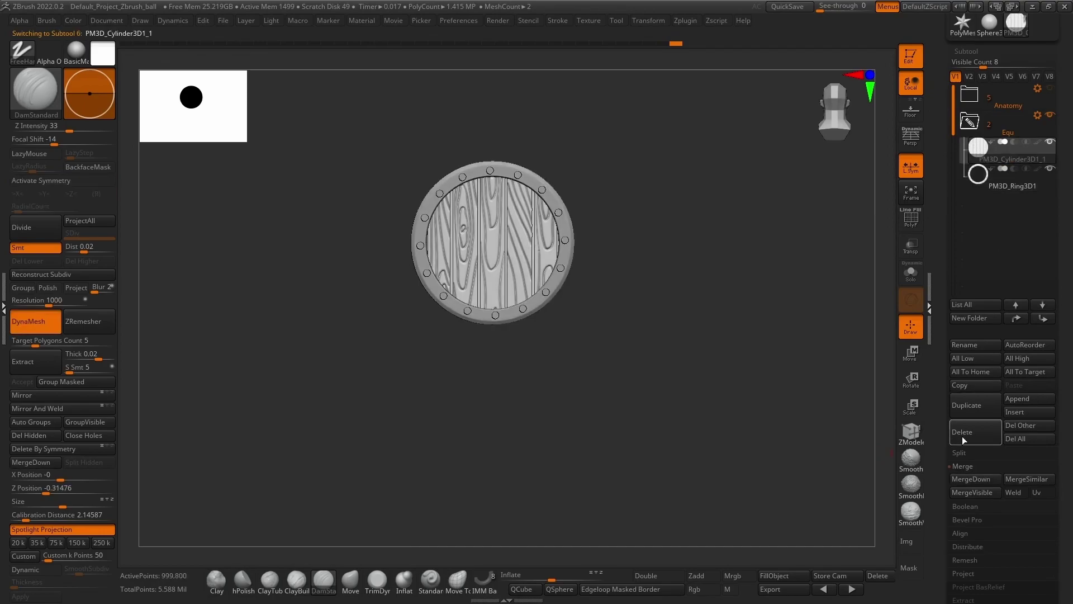
left_click(970, 479)
left_click_drag(880, 203, 726, 212)
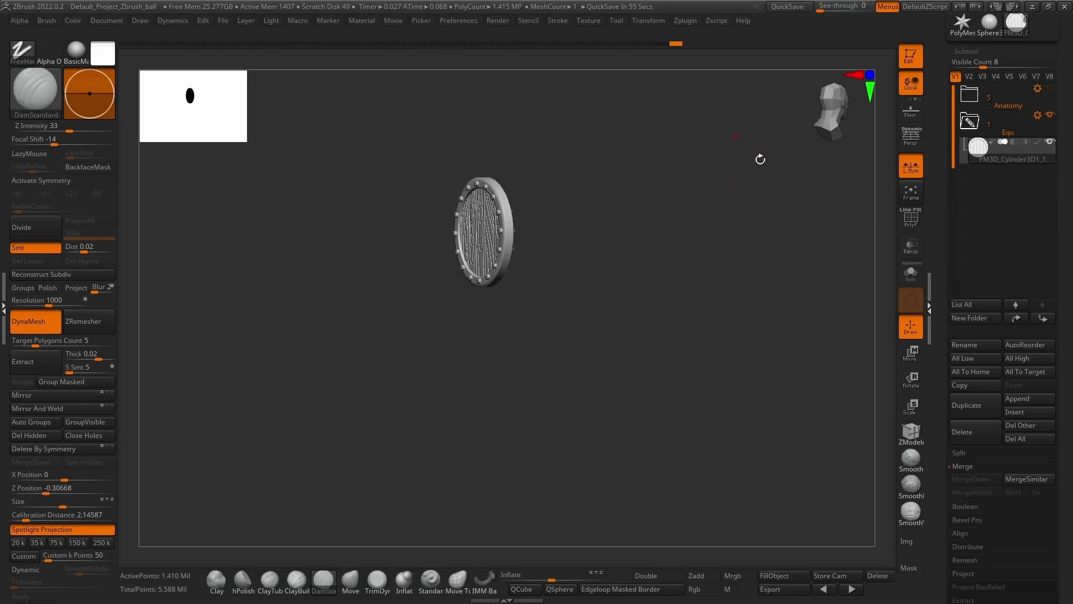
left_click_drag(727, 351, 683, 285, "shift")
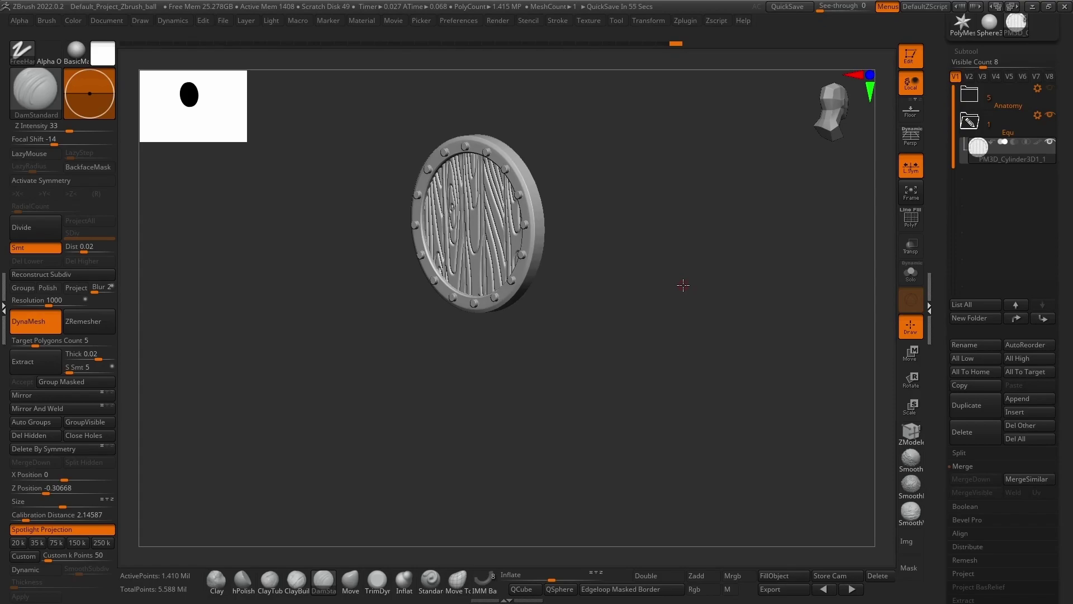
left_click_drag(629, 361, 669, 365)
left_click_drag(688, 242, 710, 229, "alt")
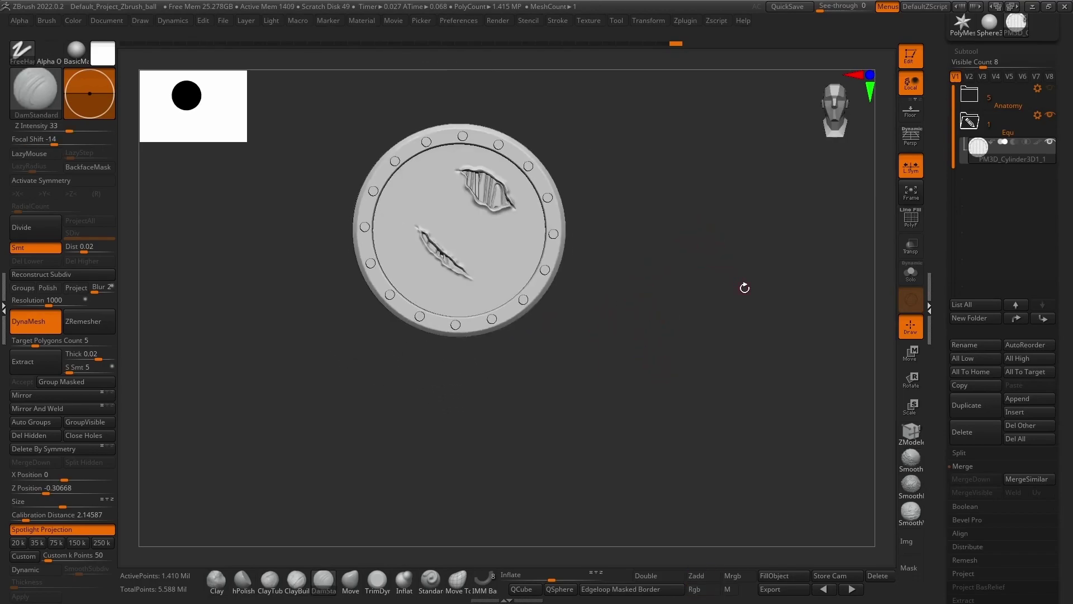